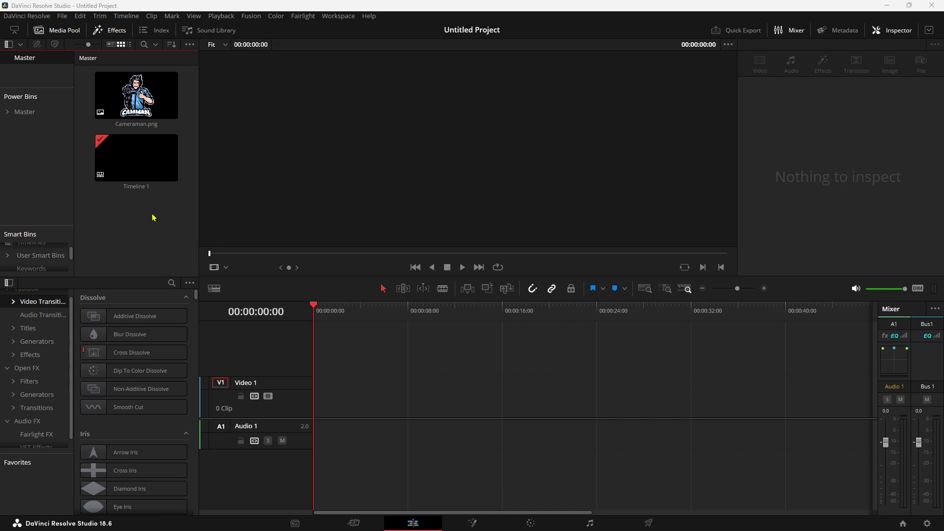
Step: Add a Fusion Composition clip to the timeline and move its MediaOut1 node to the right
left_click(473, 524)
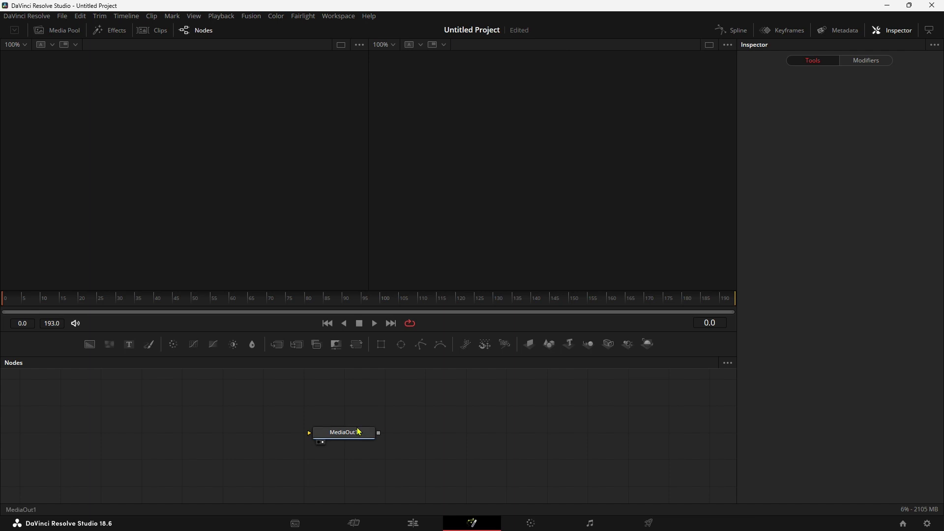
left_click_drag(341, 435, 527, 435)
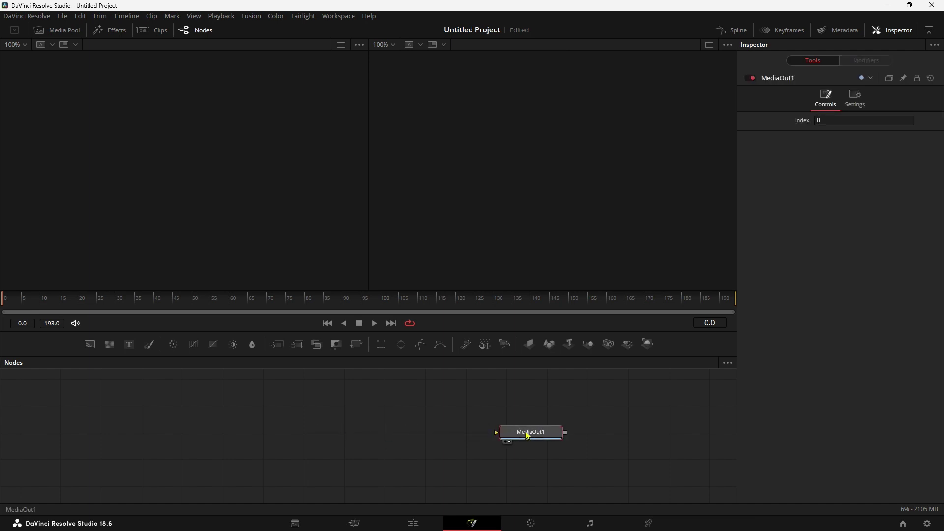
Step: Add a Background node feeding MediaOut1, show the output in the right viewer, and set Alpha to 0
mouse_move(90, 344)
left_mouse_down()
mouse_move(164, 436)
mouse_move(527, 437)
left_mouse_up()
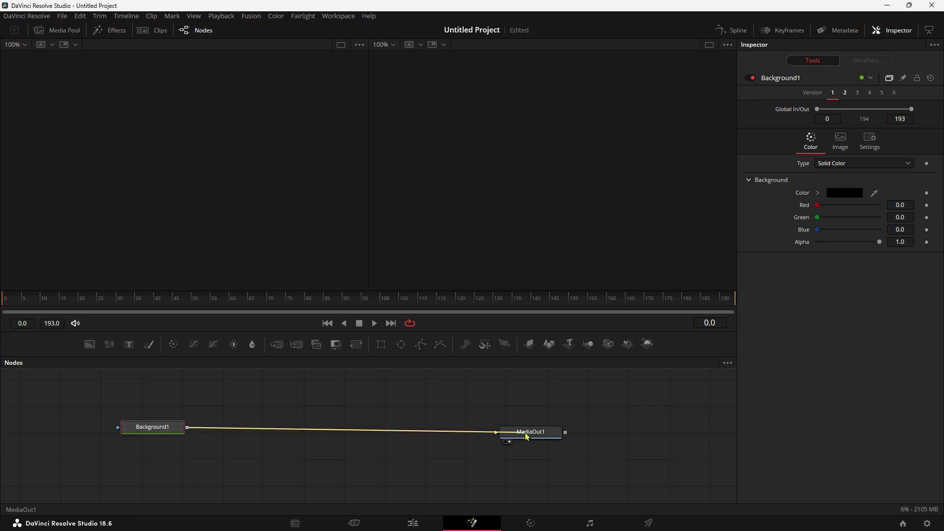
left_click_drag(145, 430, 147, 434)
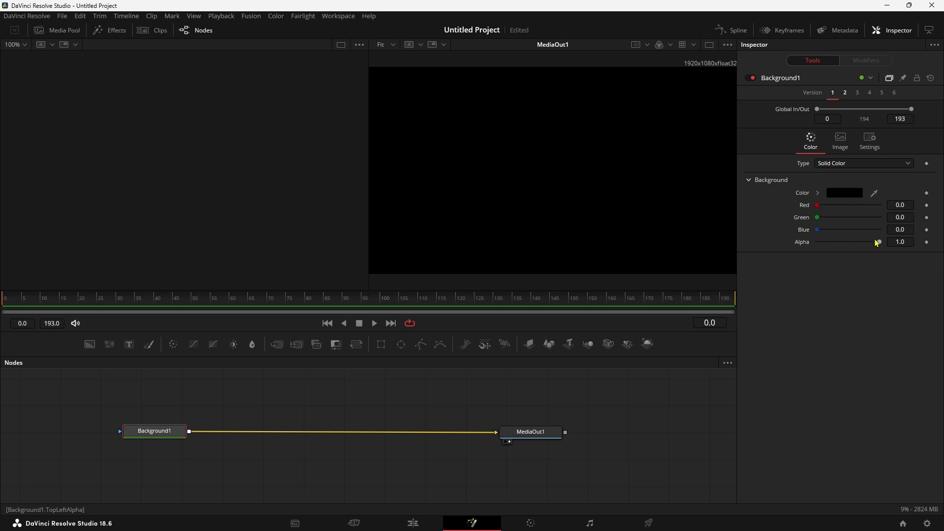
left_click_drag(877, 243, 803, 244)
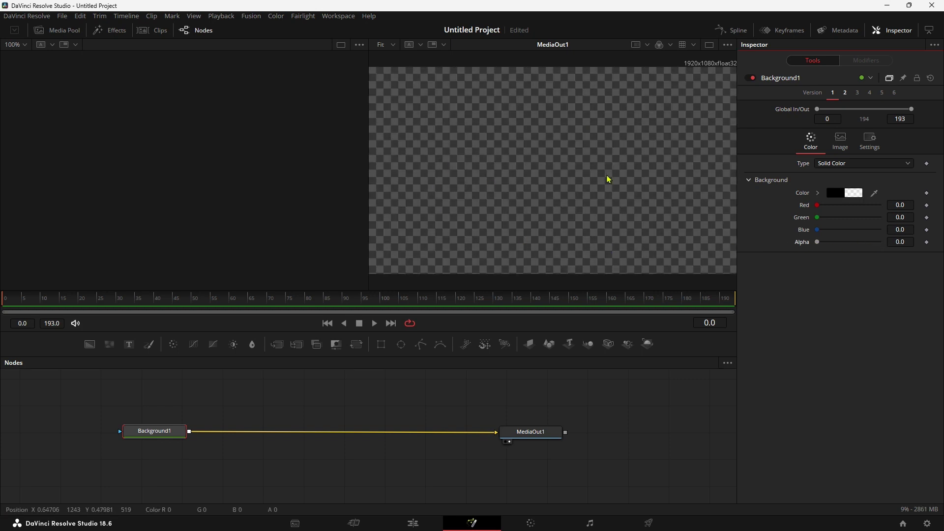
Step: Enable Auto Resolution (1920x1080) on Background1, enlarge the node graph, and show the Media Pool
left_click(841, 141)
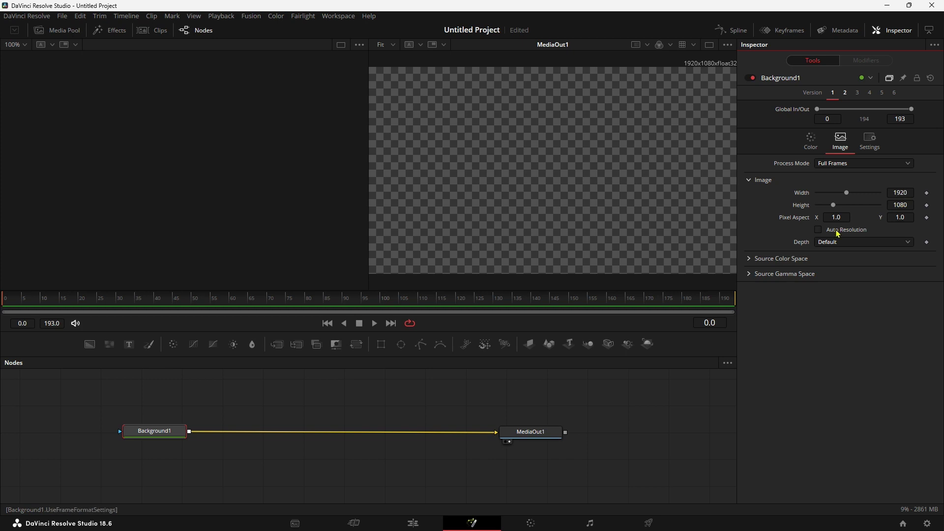
left_click(818, 229)
left_click_drag(360, 382, 364, 410)
left_click_drag(478, 332, 481, 256)
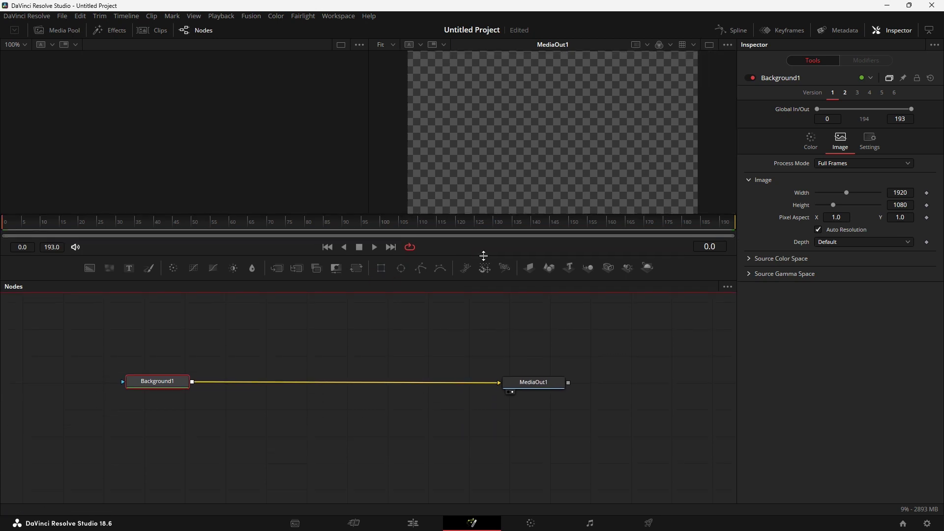
left_click_drag(320, 398, 360, 461)
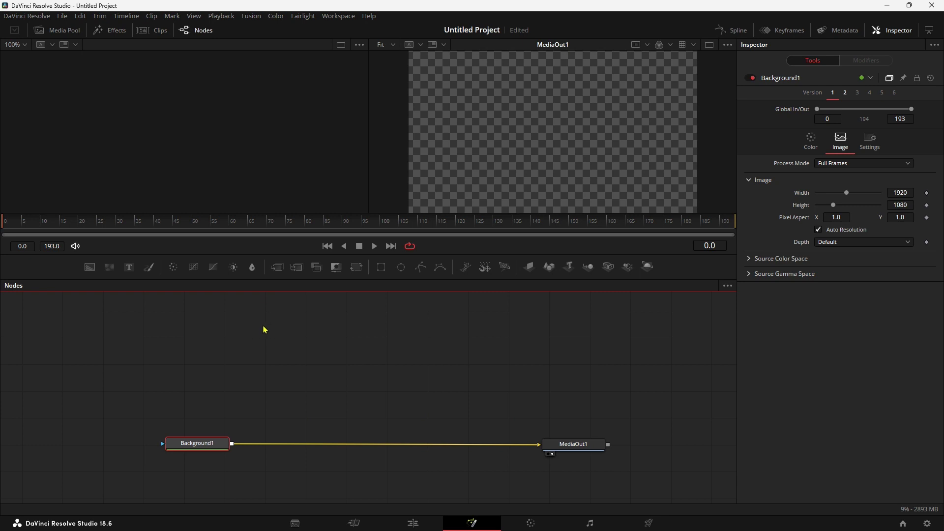
left_click(50, 29)
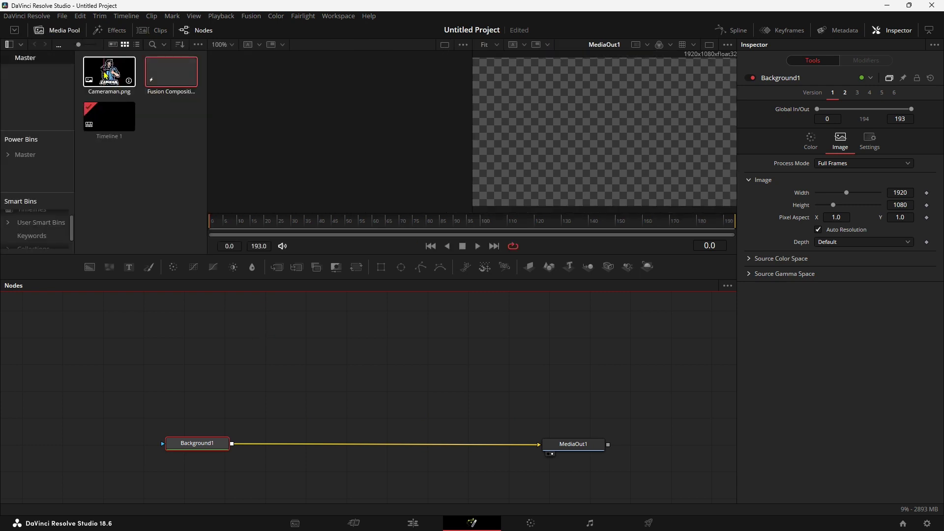
Step: Bring Cameraman.png in as MediaIn1, view it on key 1, and merge it over Background1 via Merge1
left_click_drag(105, 75, 315, 375)
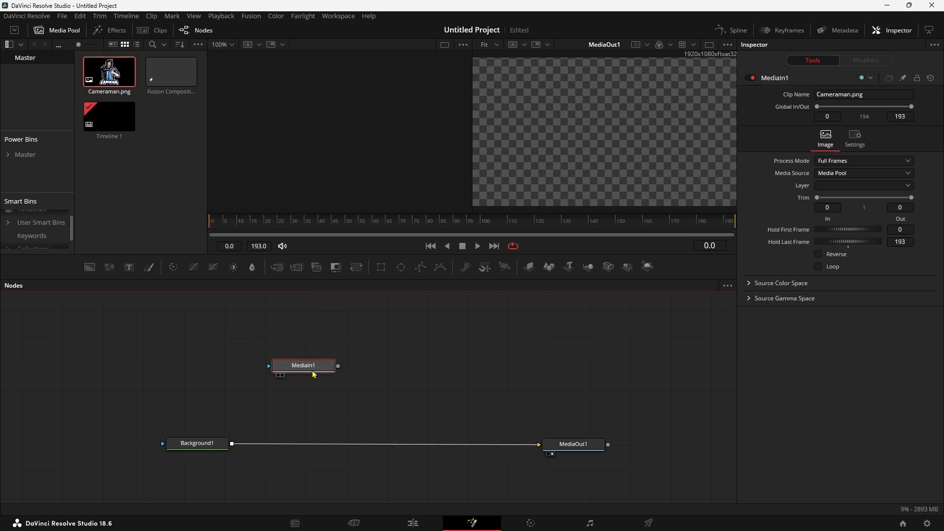
key("1")
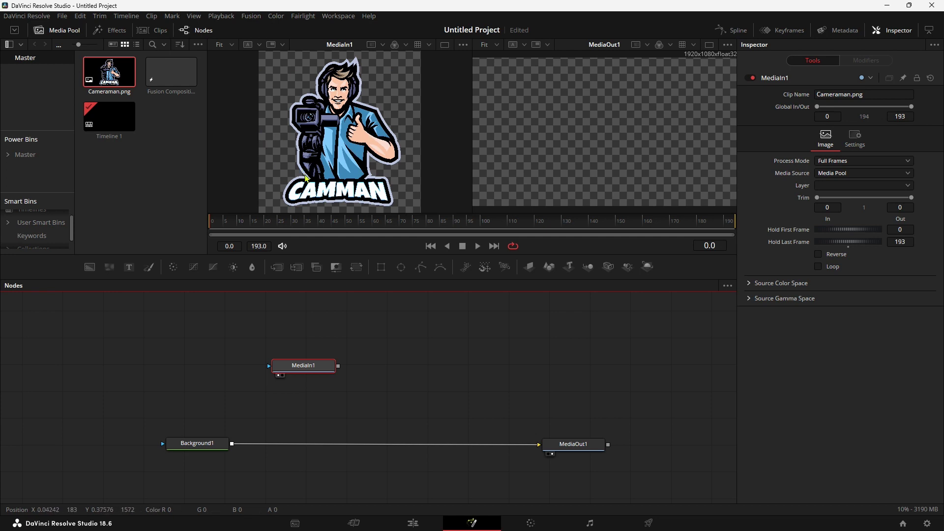
scroll(358, 93, "down", 1)
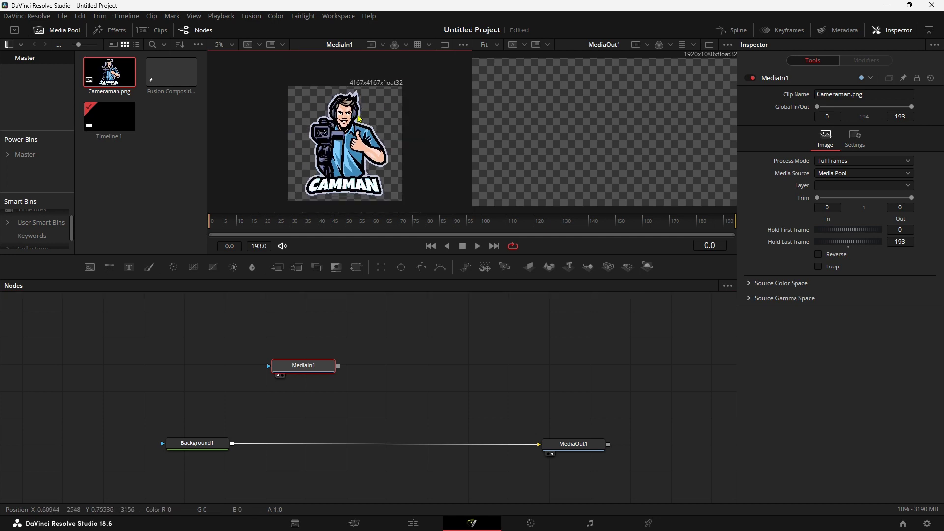
scroll(361, 86, "up", 1)
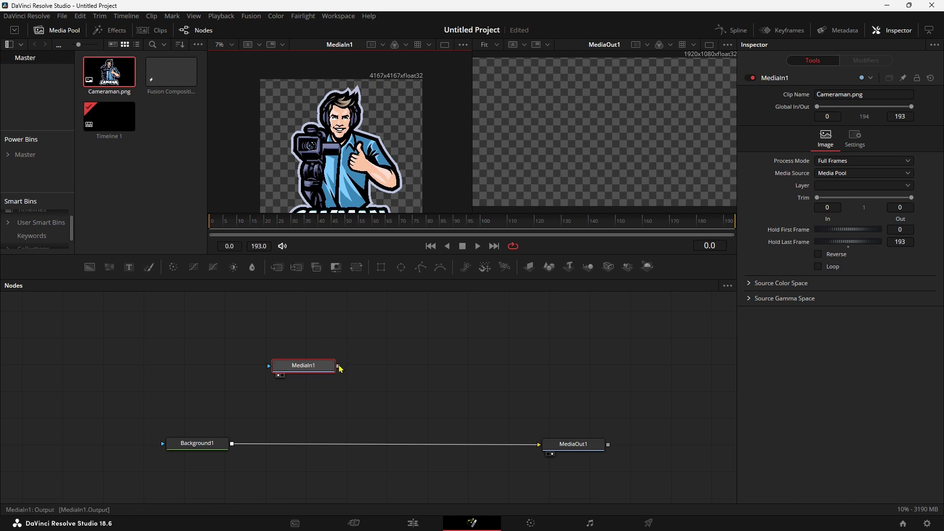
left_click_drag(338, 366, 231, 446)
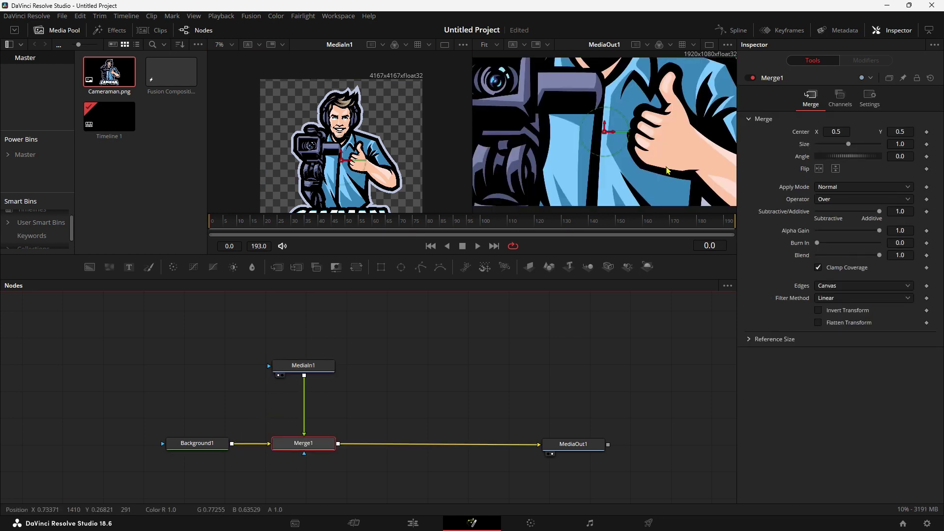
left_click_drag(315, 372, 316, 343)
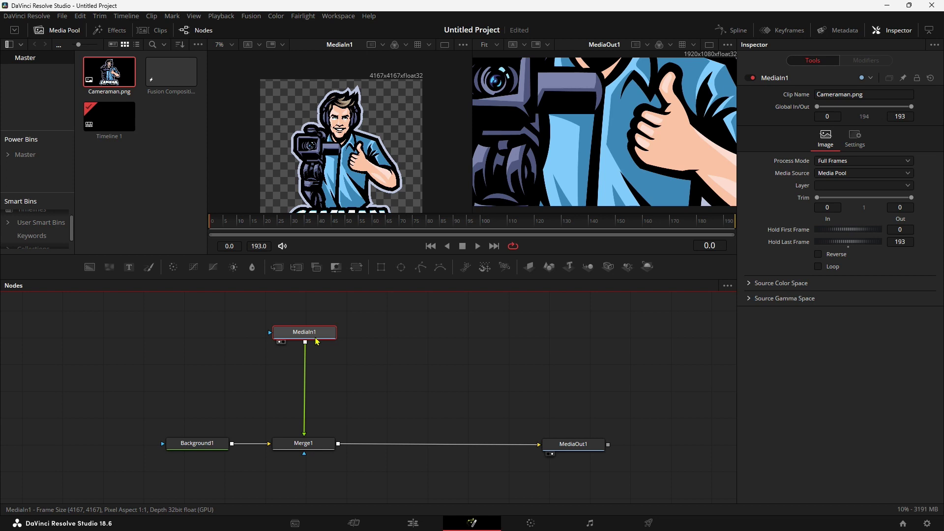
Step: Insert a Resize node after MediaIn1 using the tool search
key("shift+space")
type("resize")
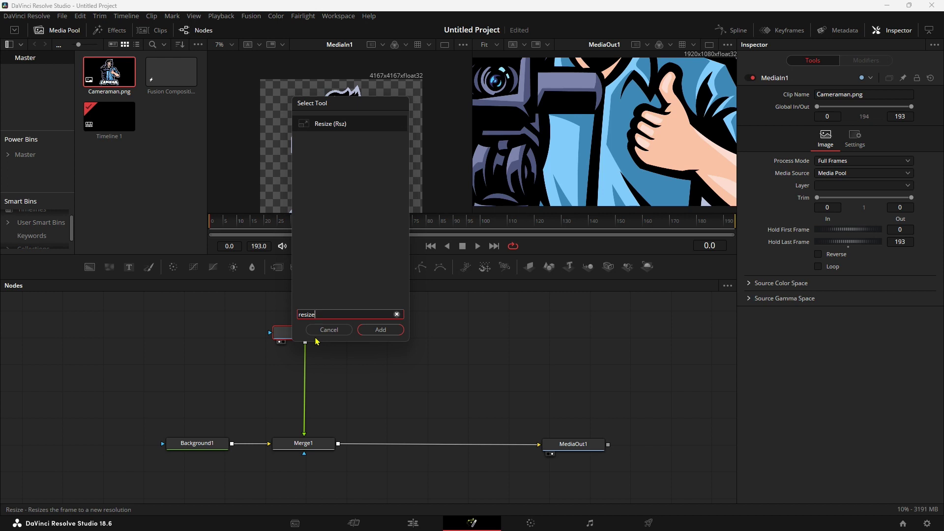
key("Return")
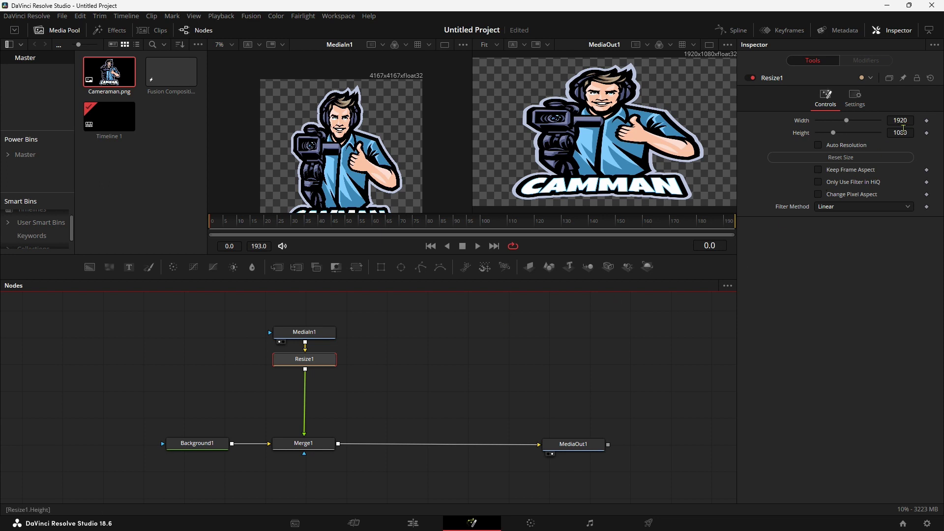
Step: Set Resize1's Width and Height to 1080 so the whole logo fits the frame
left_click(818, 145)
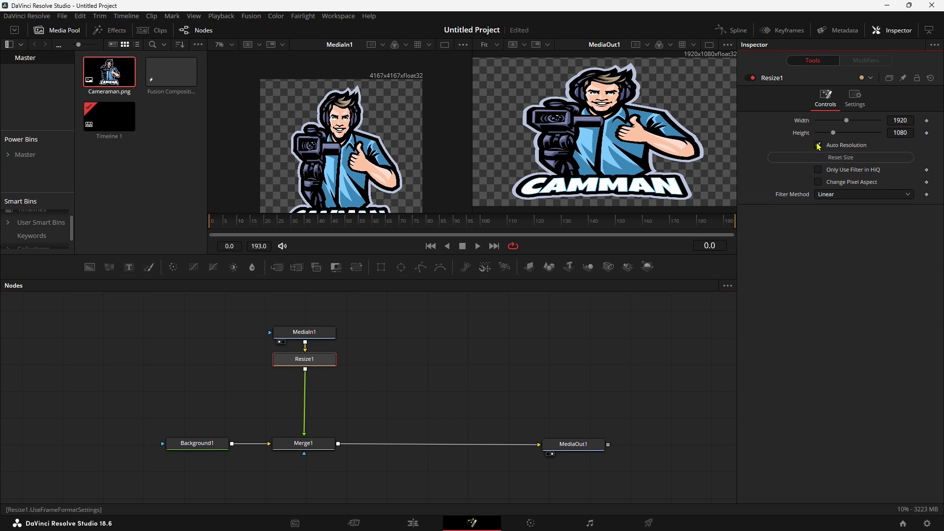
left_click(818, 145)
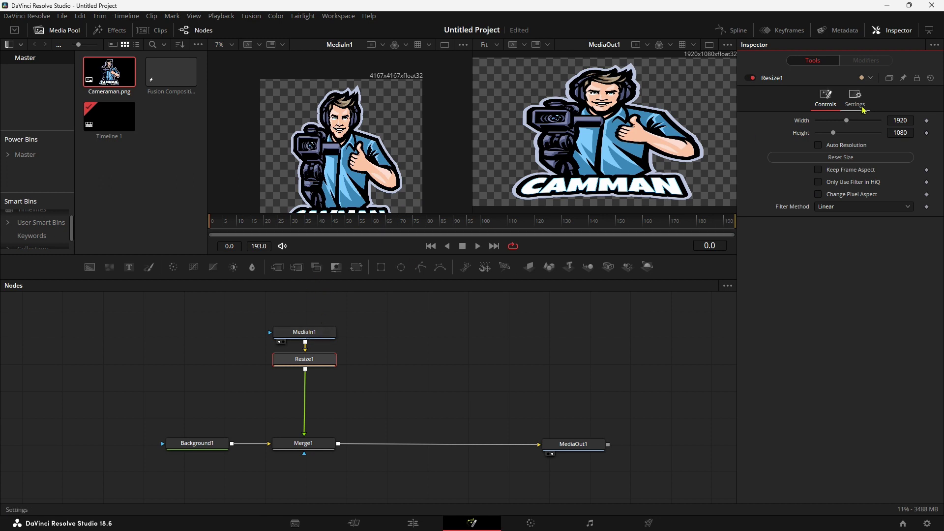
left_click(907, 120)
type("108")
key("BackSpace")
key("BackSpace")
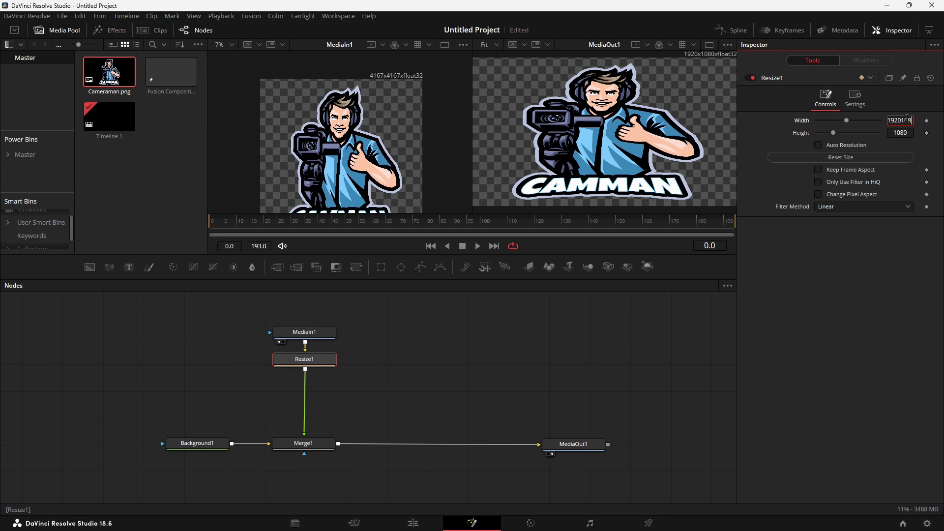
key("BackSpace")
type("80")
key("Tab")
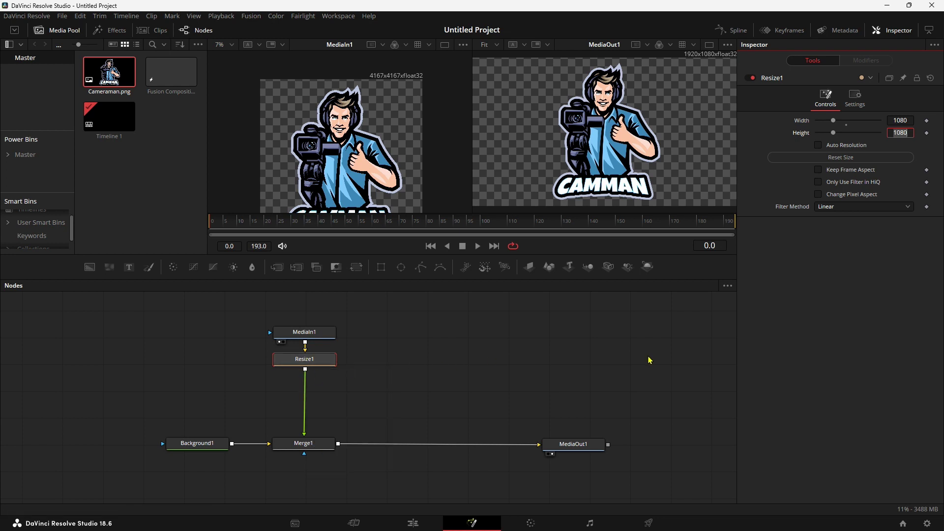
Step: Move MediaOut1 further right, away from Merge1, and deselect it
left_click_drag(566, 445, 674, 443)
scroll(645, 467, "right", 5)
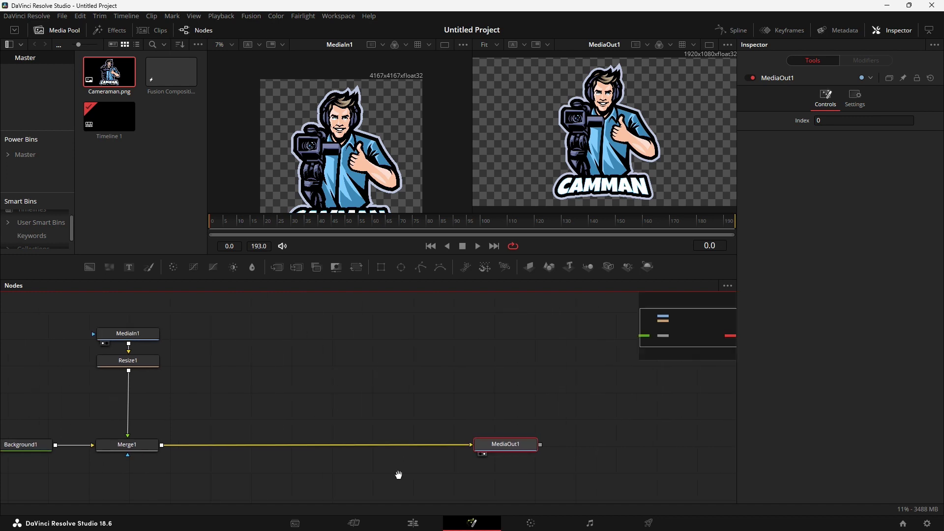
left_click_drag(529, 450, 698, 450)
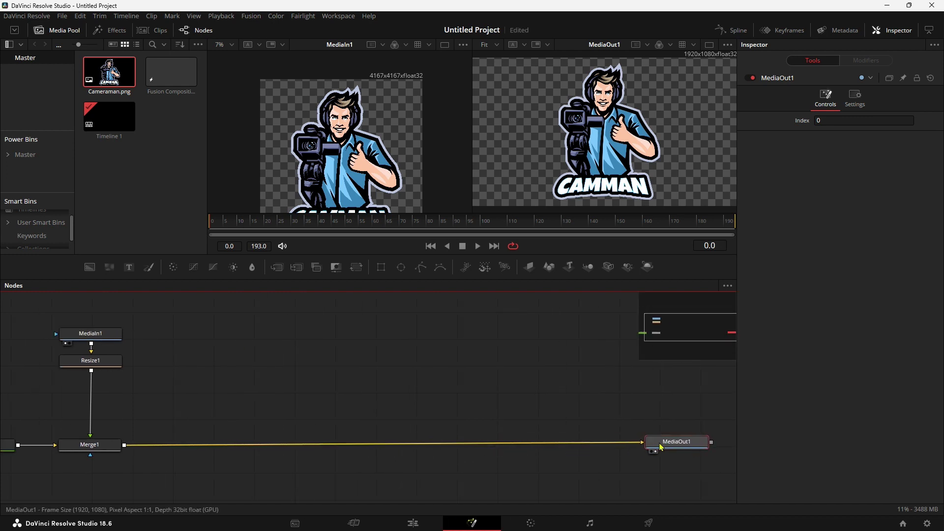
left_click(416, 403)
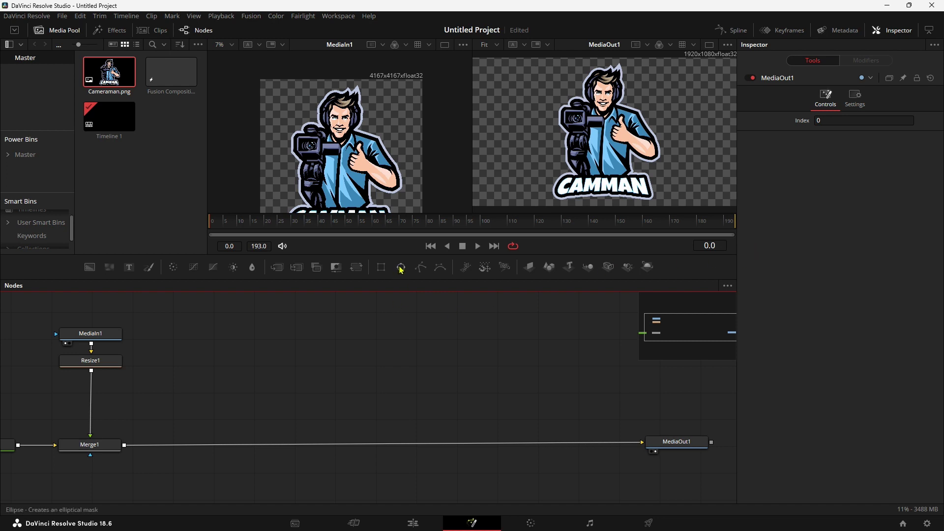
Step: Add an Ellipse1 mask and reset its Width and Height to 0.5 for a centred circle
mouse_move(401, 269)
left_mouse_down()
mouse_move(251, 346)
mouse_move(361, 132)
left_mouse_up()
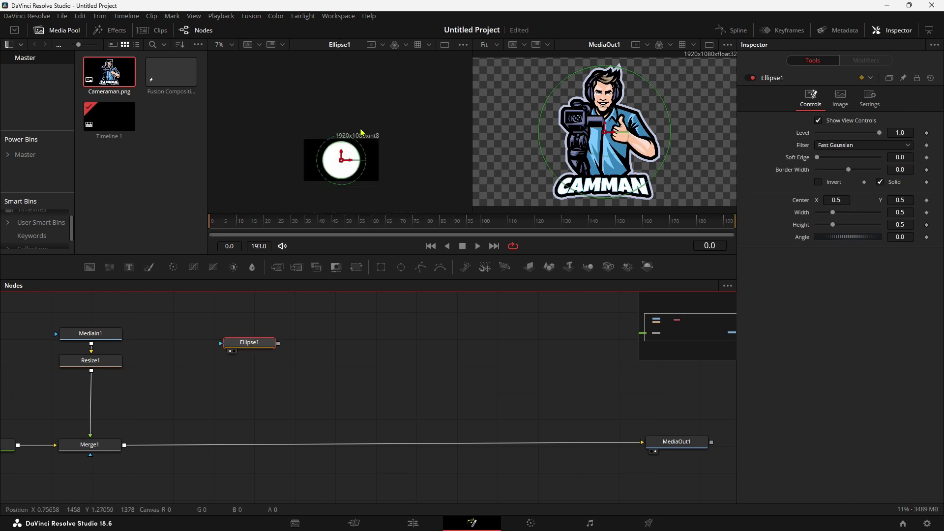
scroll(361, 132, "up", 3)
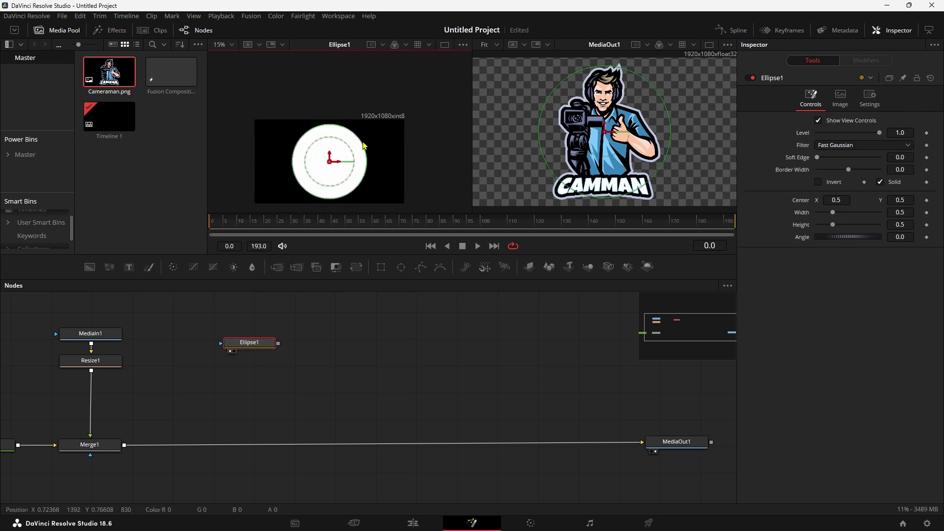
scroll(364, 146, "up", 2)
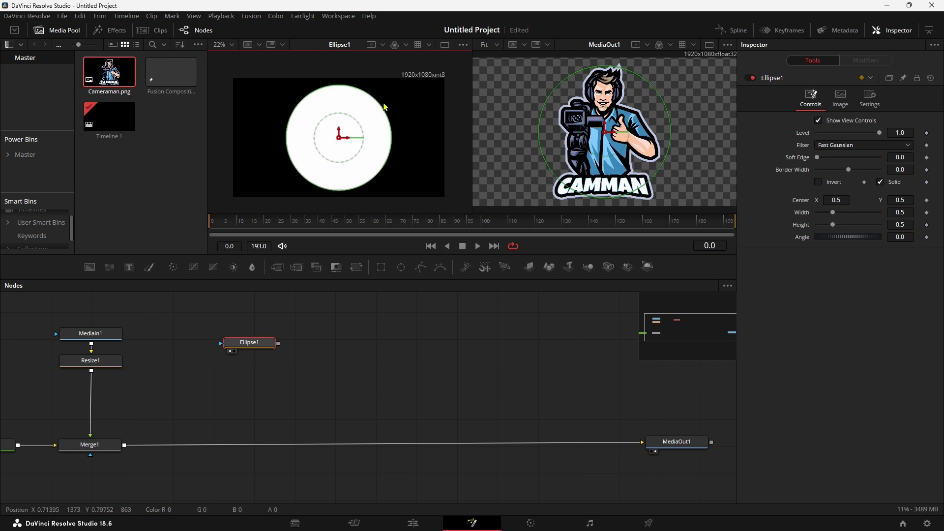
left_click_drag(384, 106, 378, 106)
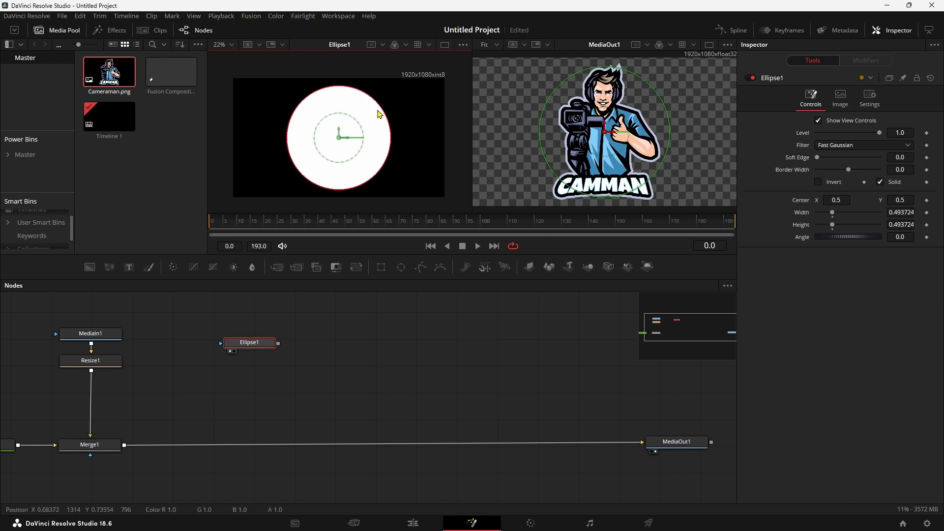
mouse_move(375, 100)
left_mouse_down()
mouse_move(354, 122)
mouse_move(379, 105)
left_mouse_up()
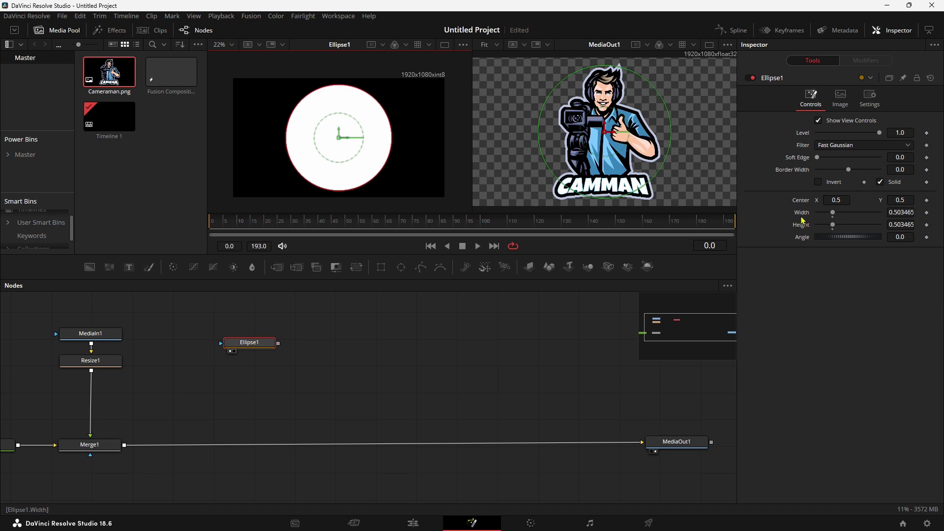
left_click_drag(833, 212, 836, 212)
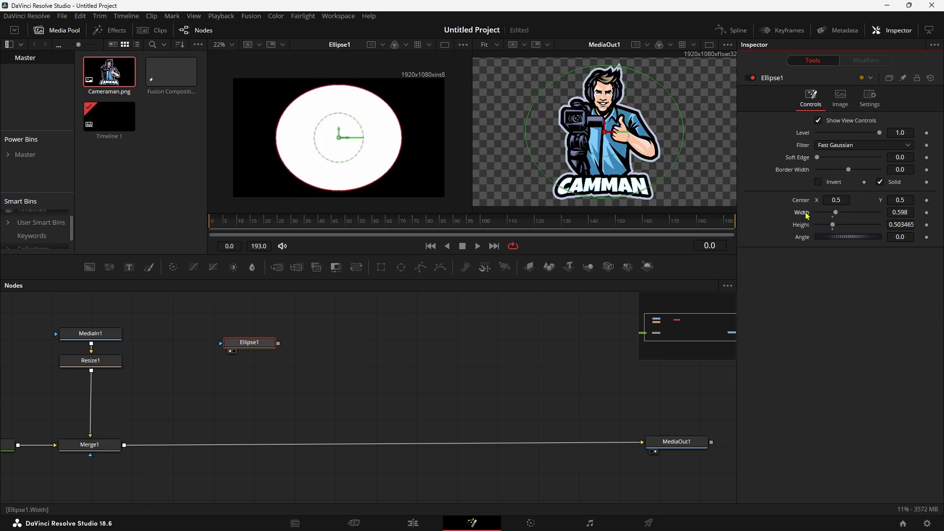
double_click(807, 214)
double_click(801, 227)
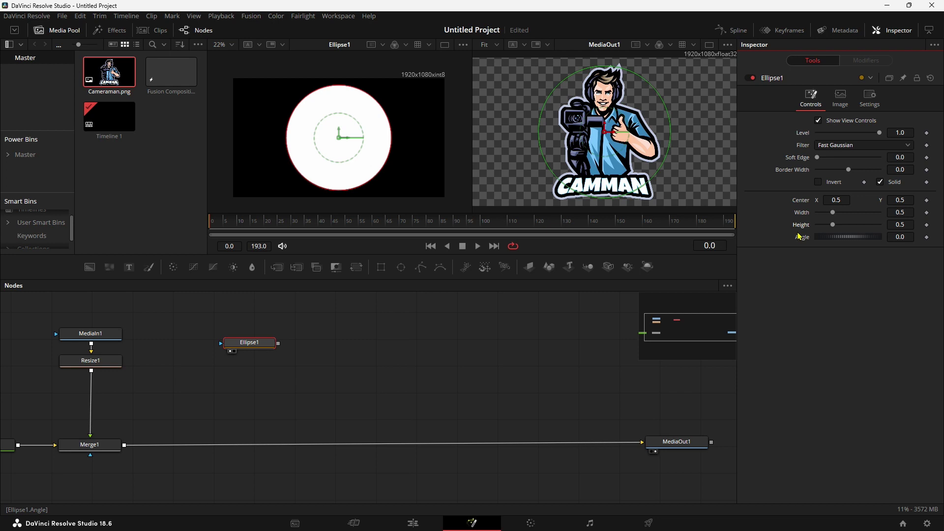
left_click(910, 224)
Step: Link Ellipse1's Height to Width with an expression, then shrink the circle to 0.346
key("Tab")
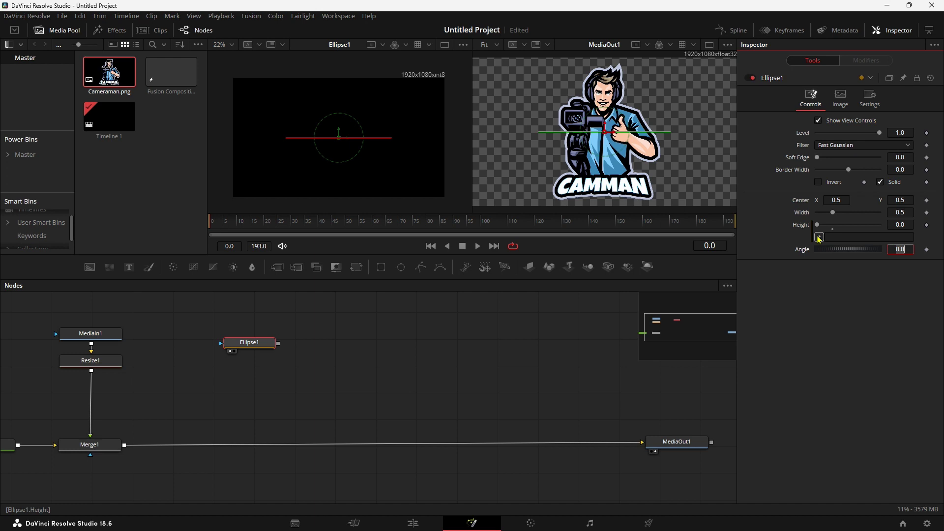
right_click(803, 225)
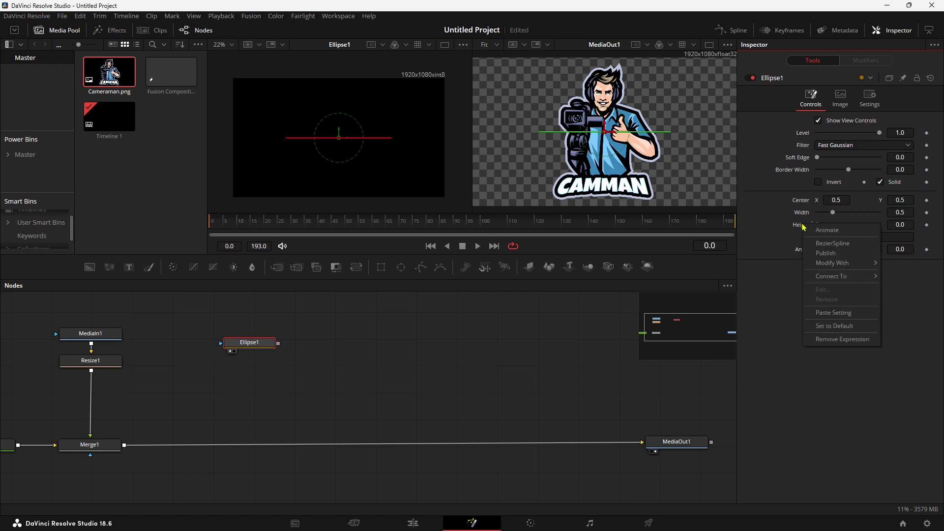
left_click(839, 340)
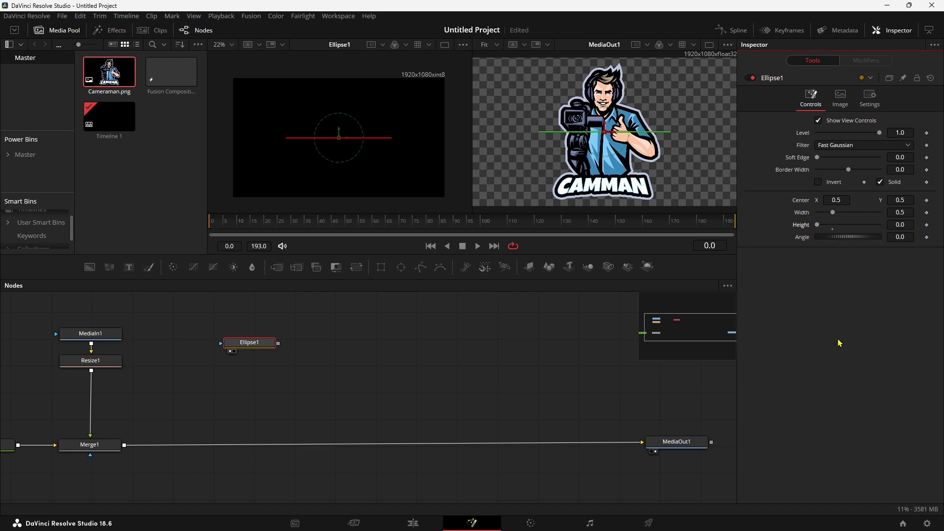
right_click(802, 229)
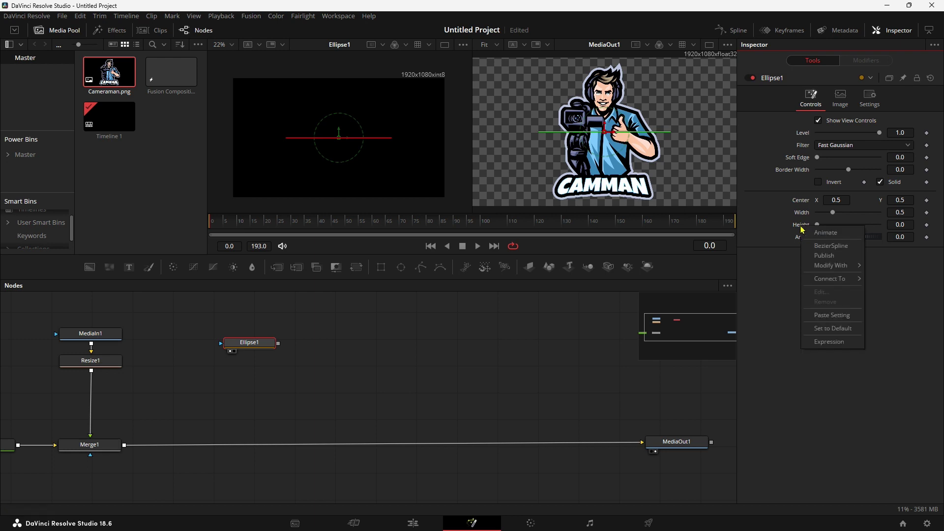
left_click(828, 341)
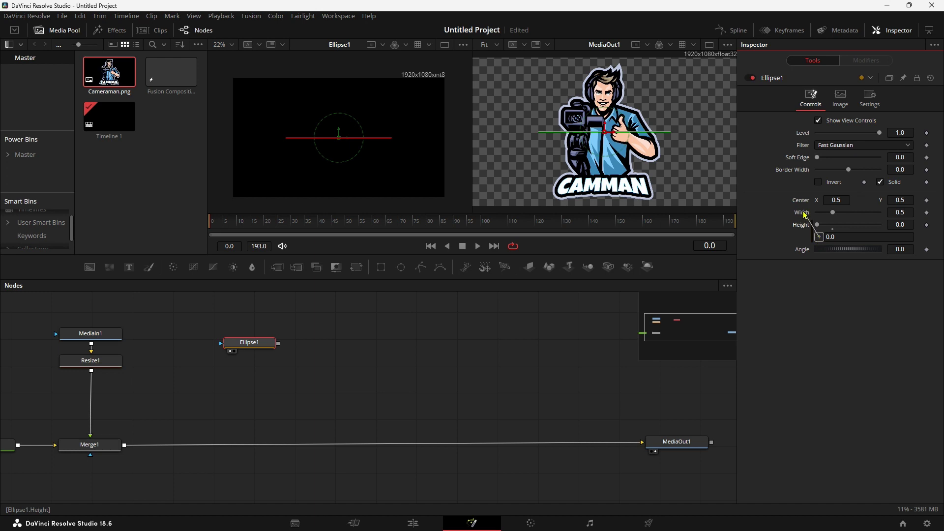
left_click_drag(812, 218, 805, 215)
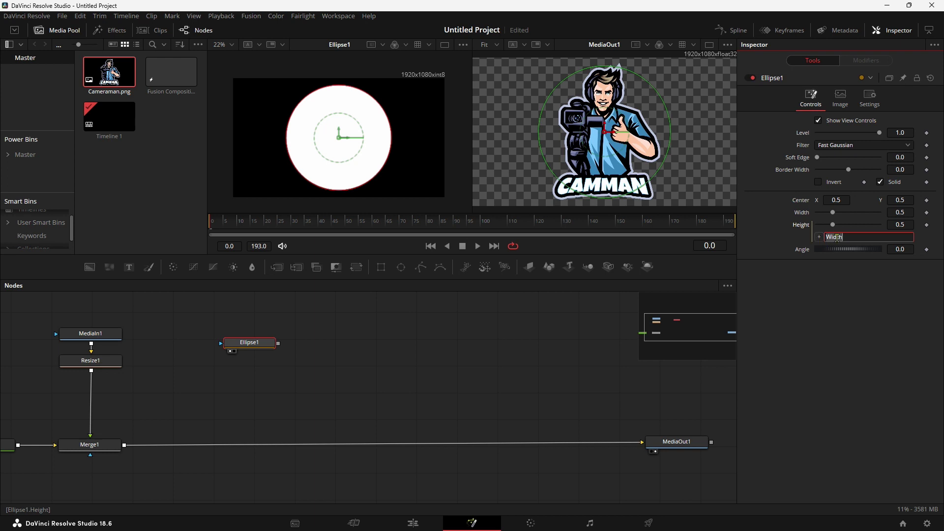
mouse_move(832, 212)
left_mouse_down()
mouse_move(815, 213)
mouse_move(831, 212)
left_mouse_up()
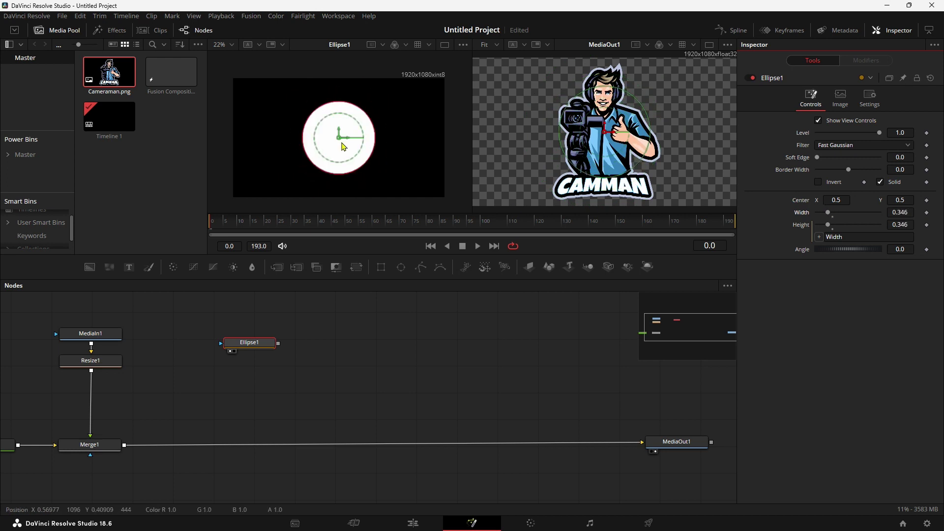
Step: Move the circle to the left side (Center 0.128837, 0.436487) and shrink its Width to 0.0
mouse_move(339, 141)
left_mouse_down()
mouse_move(273, 140)
mouse_move(332, 147)
mouse_move(282, 139)
left_mouse_up()
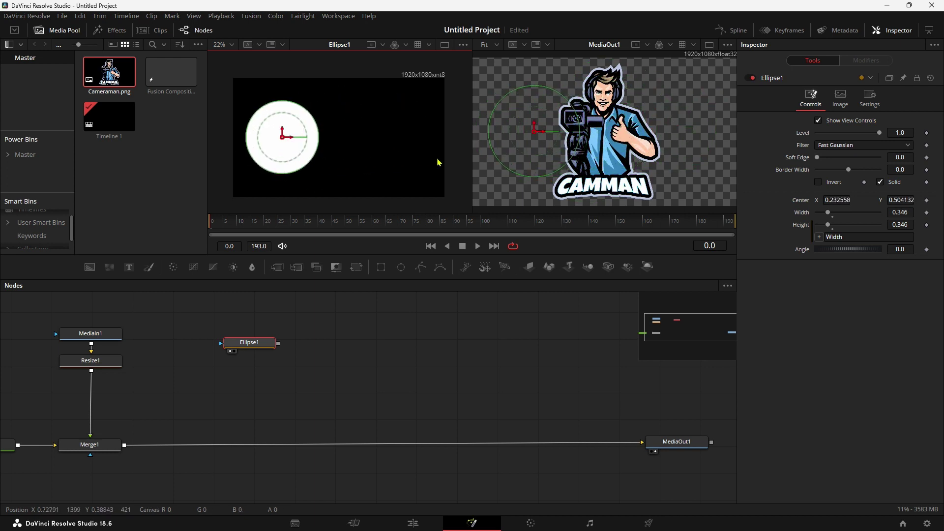
scroll(831, 198, "up", 6)
scroll(831, 198, "up", 3)
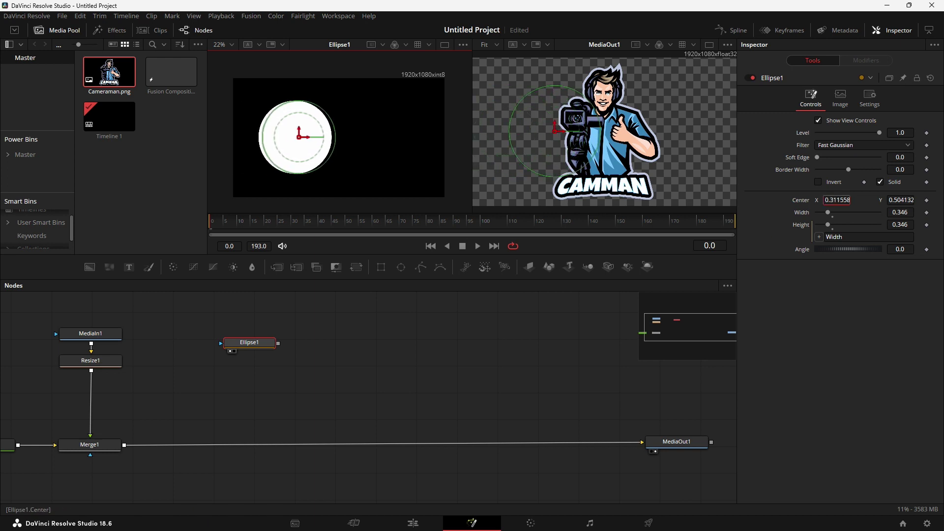
scroll(831, 198, "up", 12)
scroll(831, 198, "up", 7)
scroll(913, 197, "up", 2)
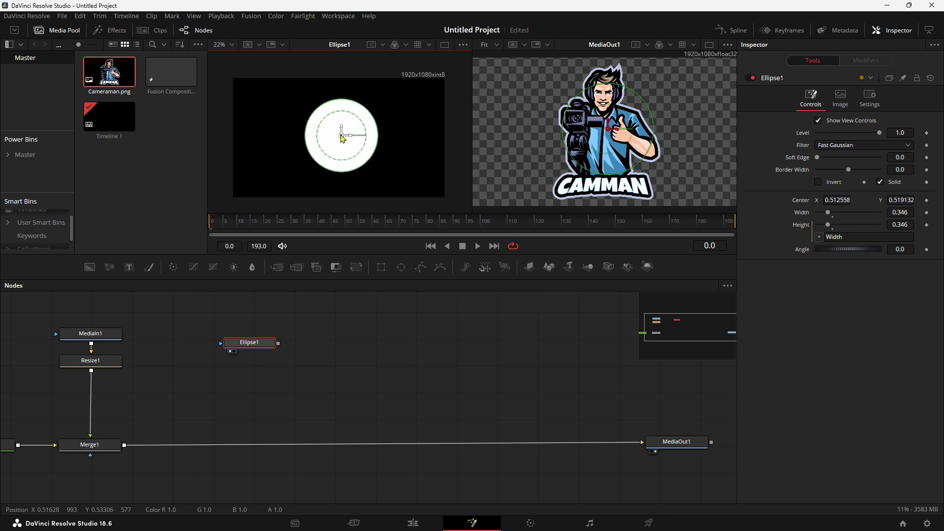
left_click_drag(338, 139, 271, 143)
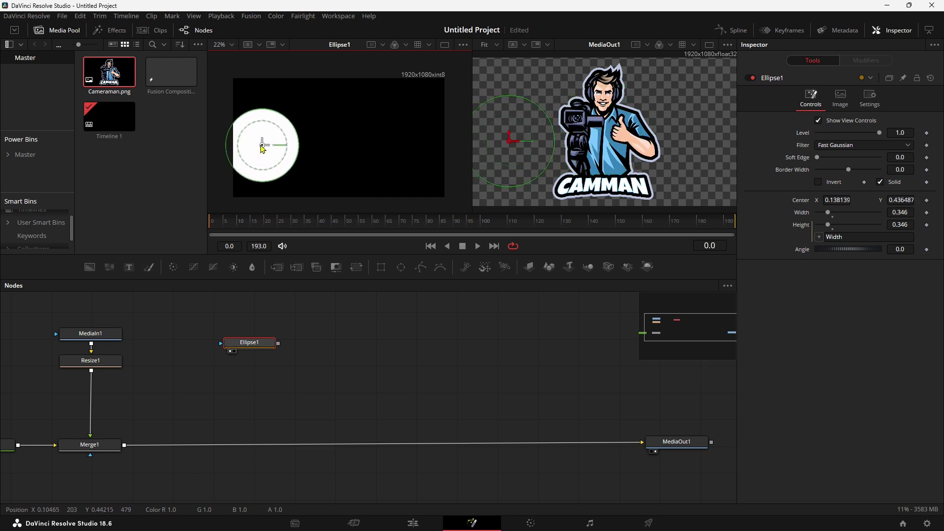
left_click_drag(534, 137, 518, 144)
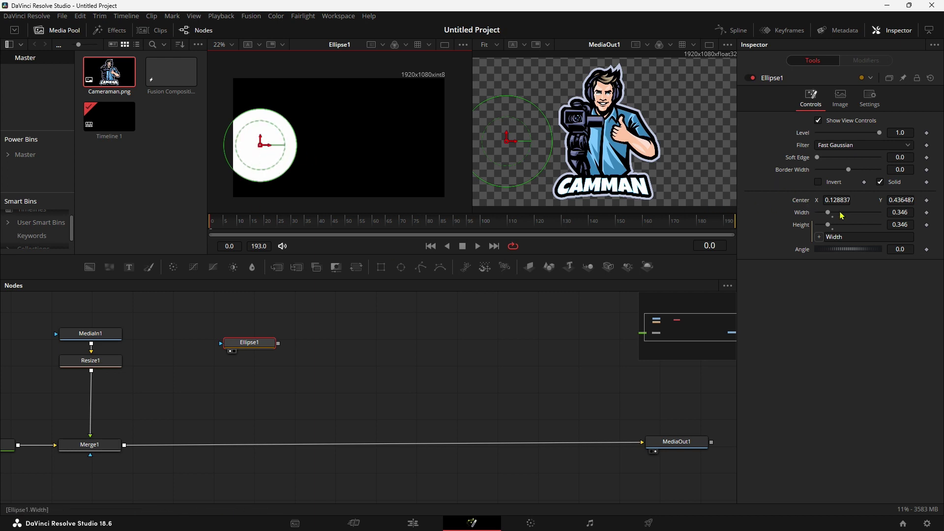
left_click_drag(829, 214, 815, 213)
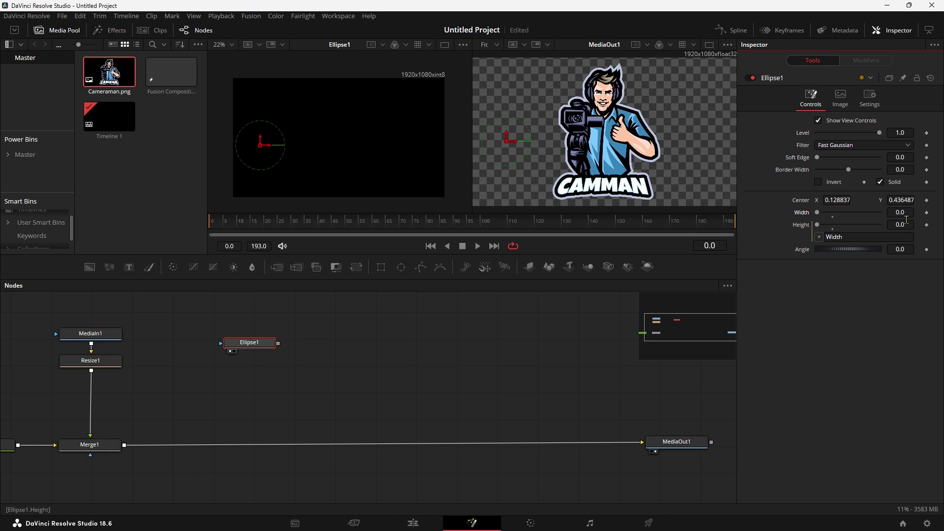
Step: Keyframe Ellipse1's Width from 0.0 at frame 0 to 1.906 at frame 100
left_click(927, 214)
left_click_drag(229, 221, 481, 220)
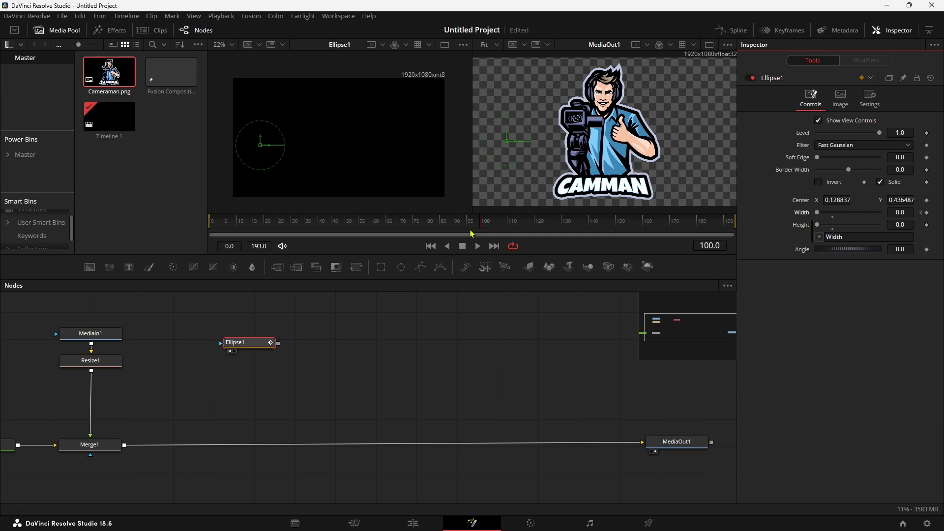
left_click_drag(817, 213, 879, 215)
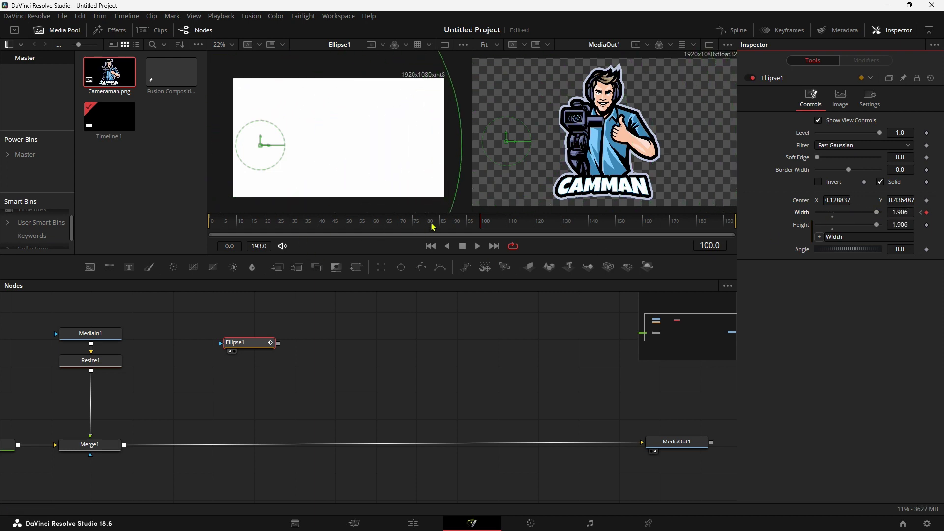
Step: Play back and scrub the timeline to preview the growing circle animation
left_click_drag(433, 226, 184, 226)
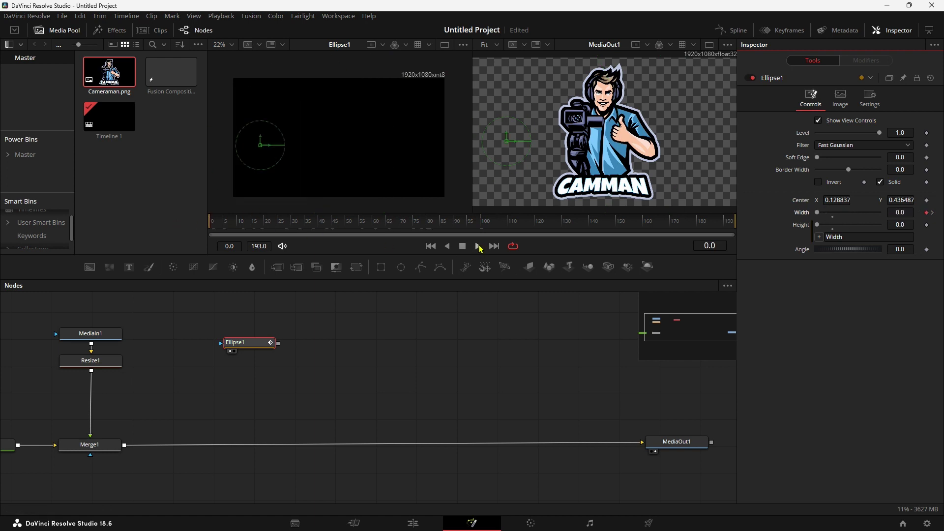
left_click(478, 246)
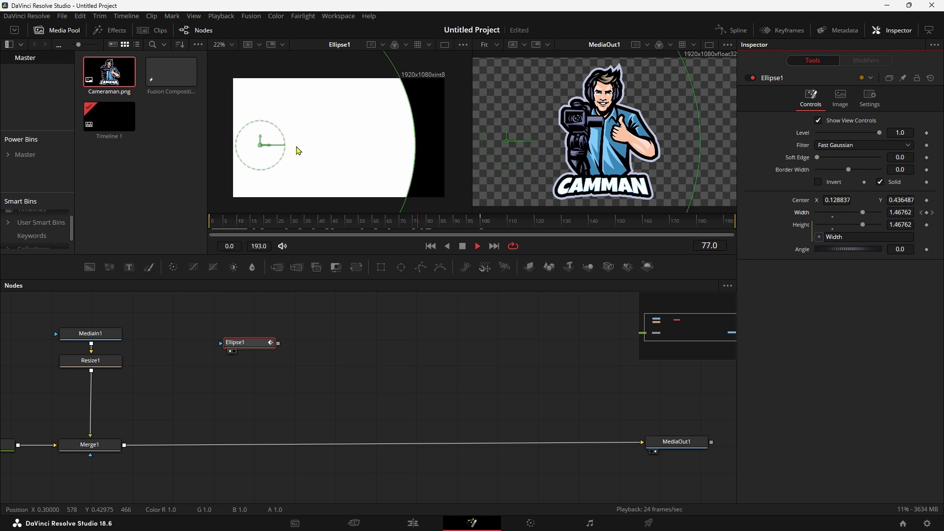
key("space")
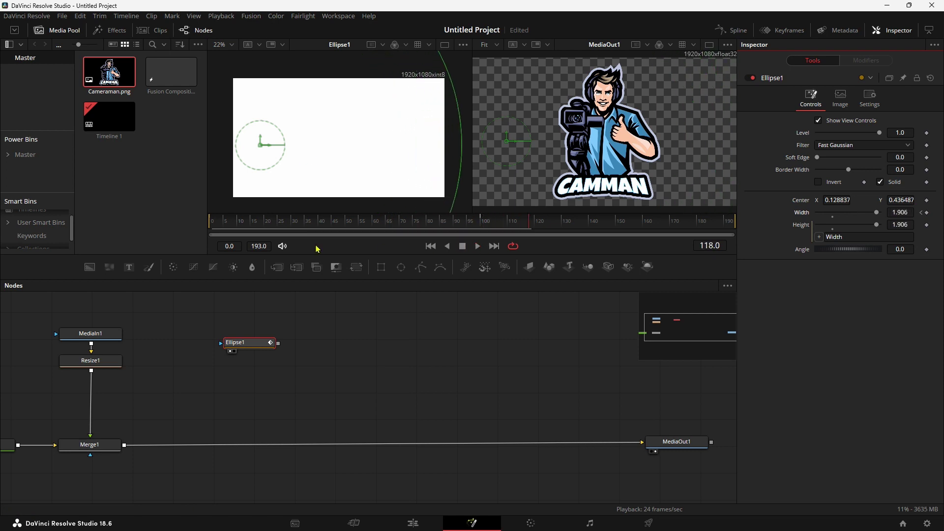
key("Home")
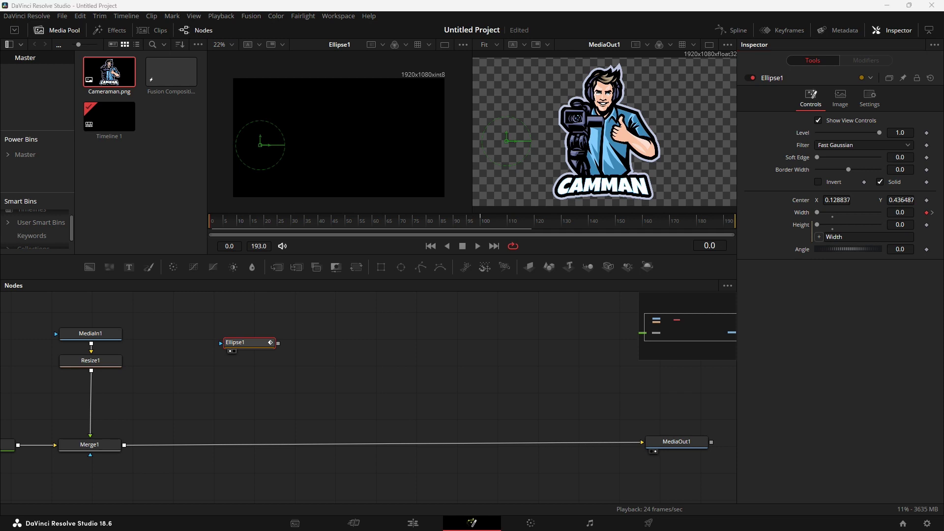
left_click(247, 348)
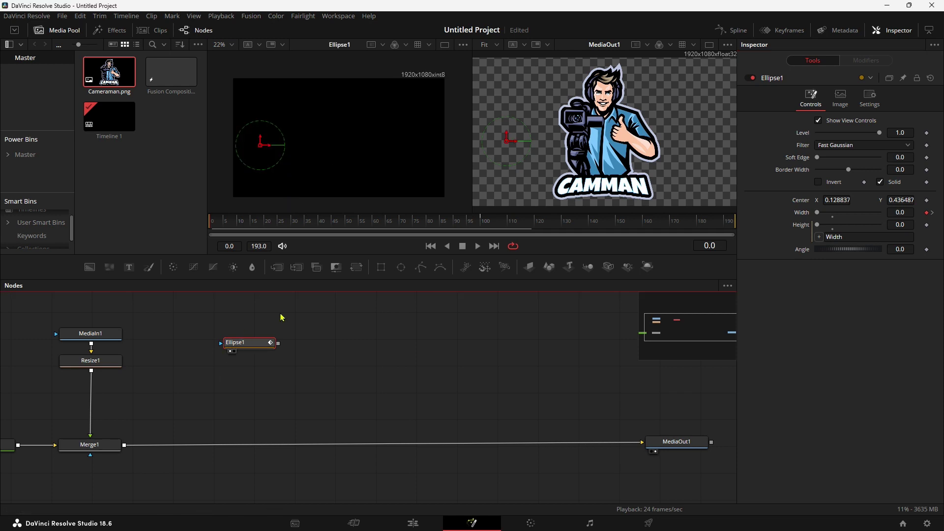
left_click_drag(226, 226, 255, 225)
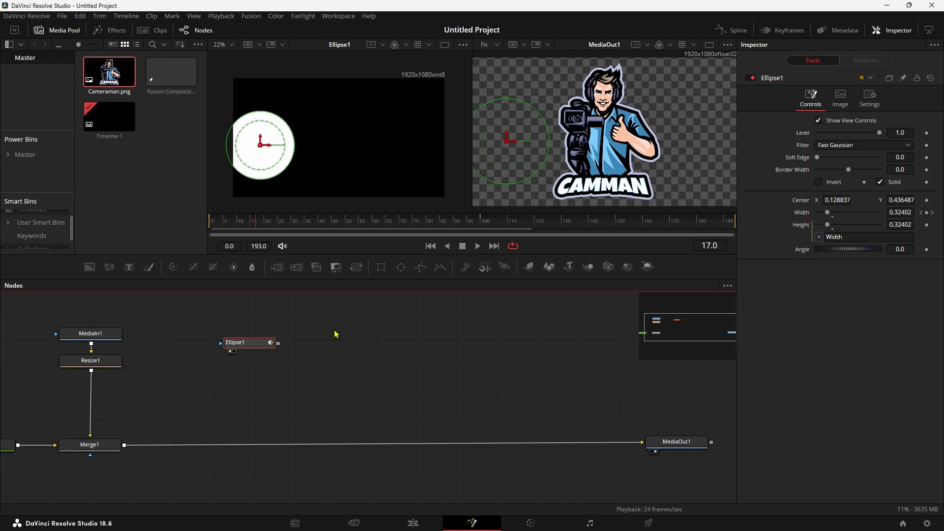
Step: Add a Displace1 node and connect Ellipse1 into its main input
key("shift+space")
type("resize")
type("displ")
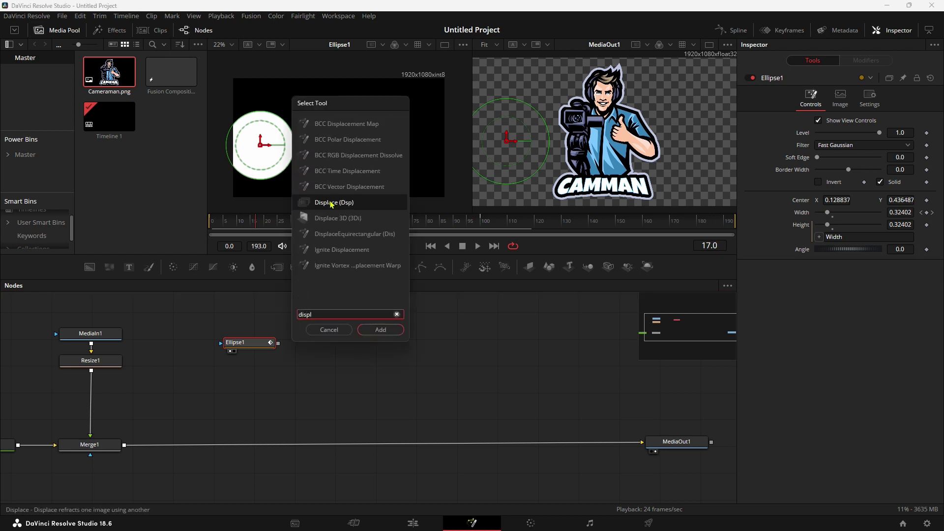
left_click(380, 329)
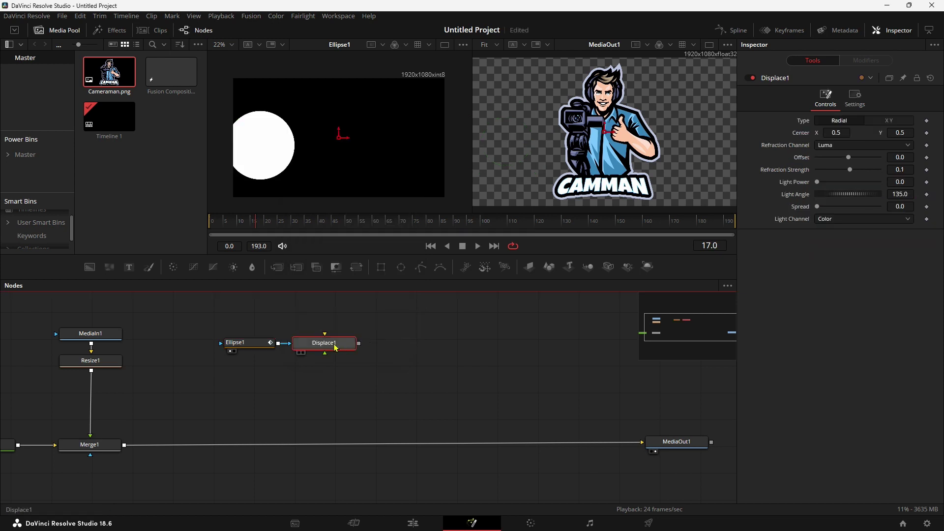
left_click_drag(400, 323, 395, 359)
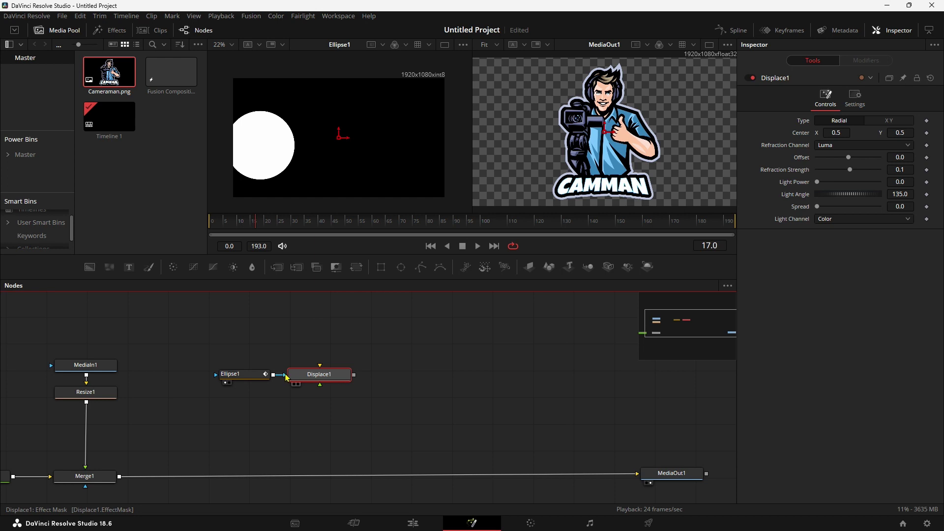
left_click_drag(287, 377, 284, 380)
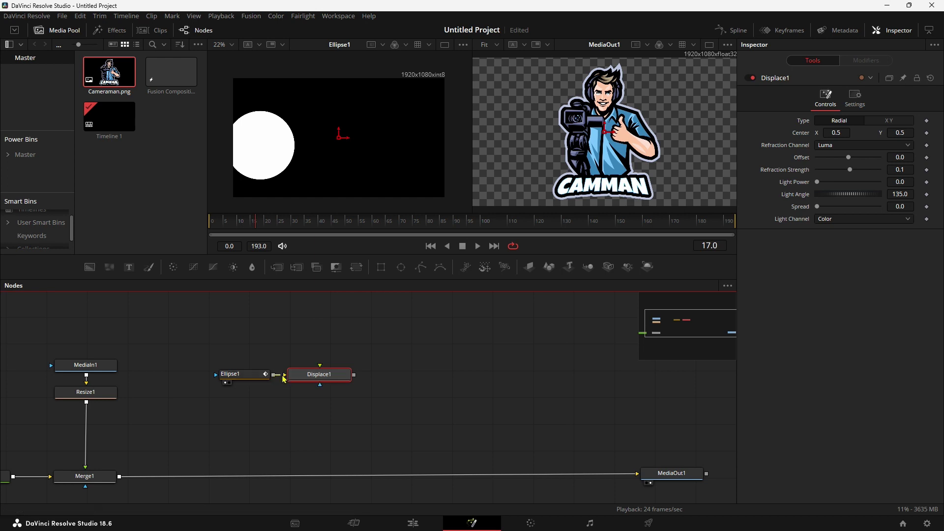
mouse_move(275, 378)
left_mouse_down()
mouse_move(261, 378)
mouse_move(291, 379)
mouse_move(267, 381)
left_mouse_up()
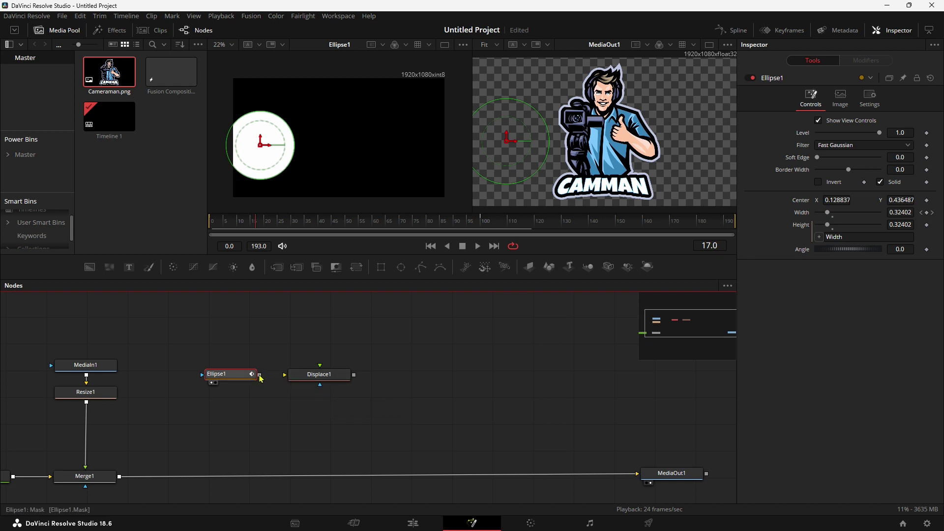
left_click_drag(261, 375, 305, 378)
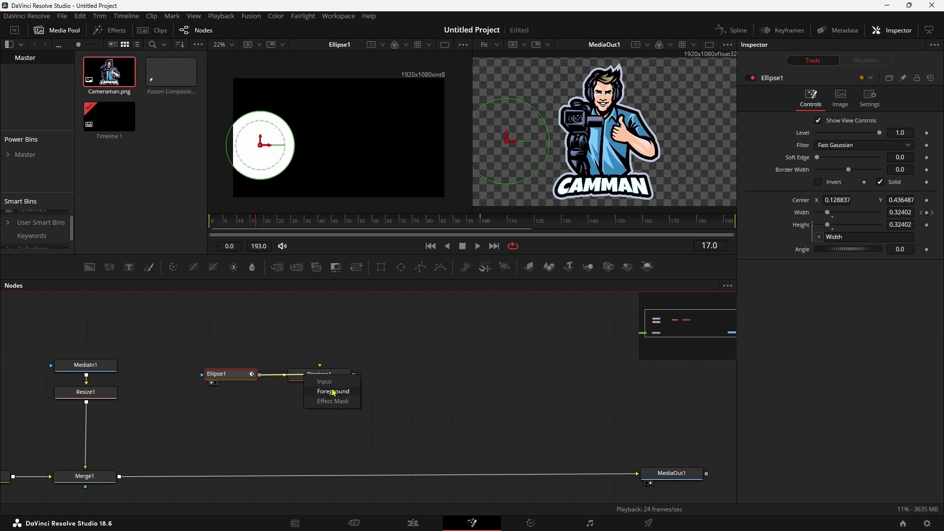
left_click(324, 382)
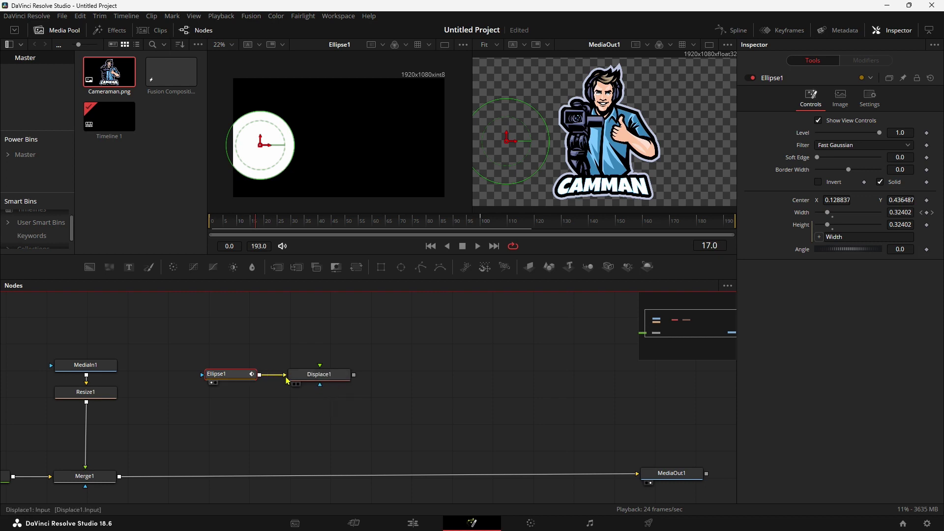
Step: View Displace1 in the right viewer with key 2 and add a FastNoise1 node
scroll(427, 353, "up", 1)
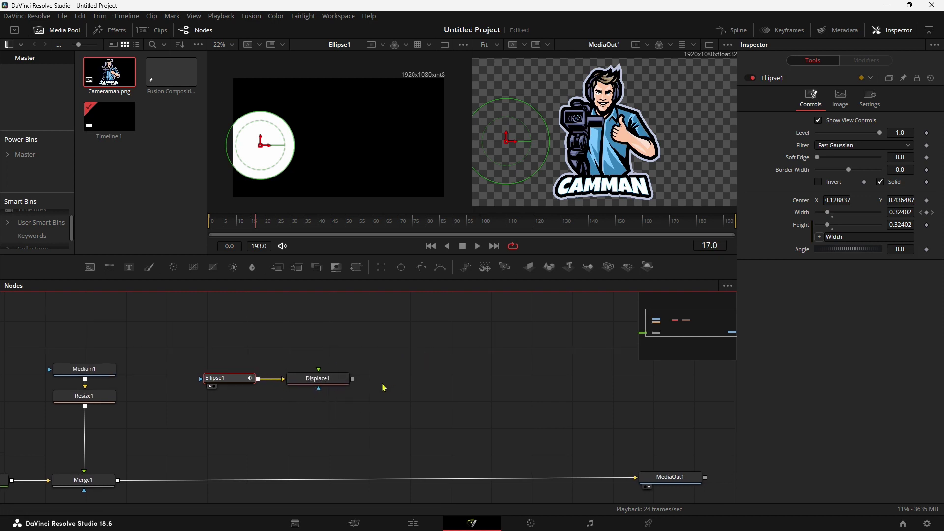
left_click(323, 382)
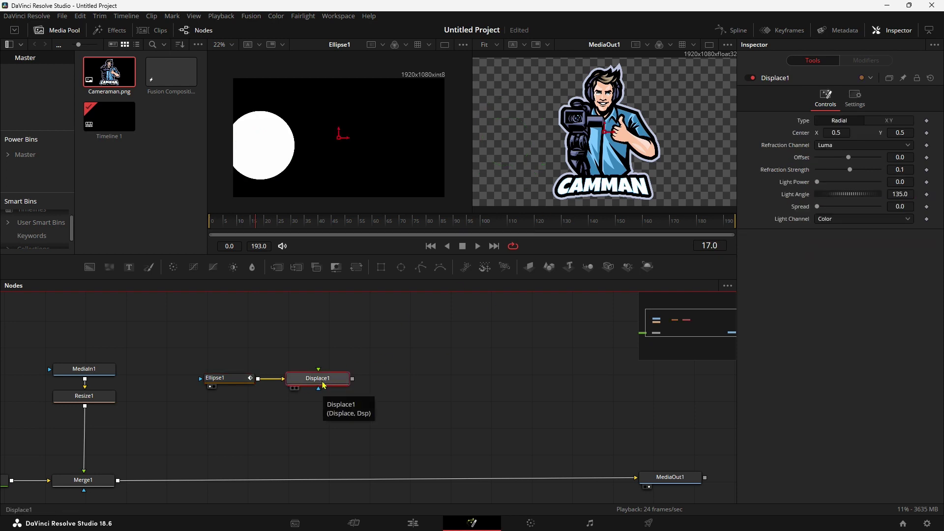
key("2")
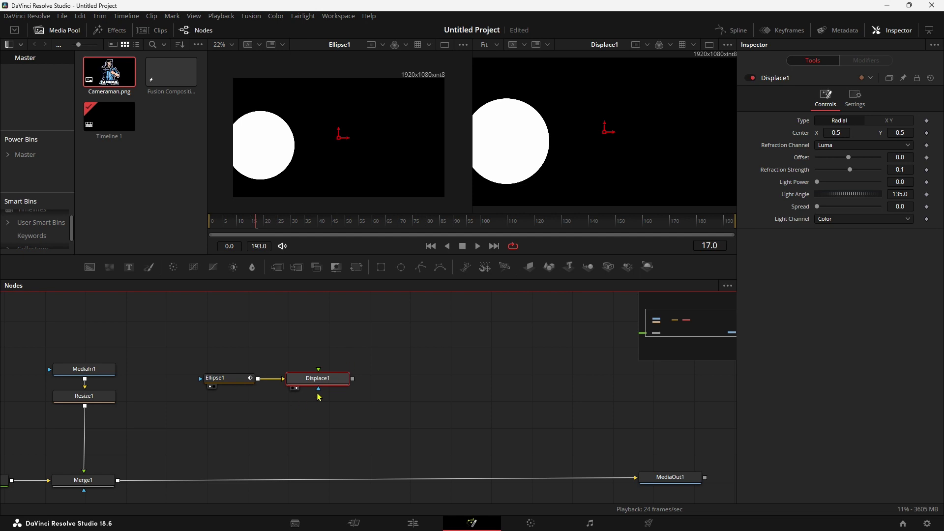
mouse_move(320, 384)
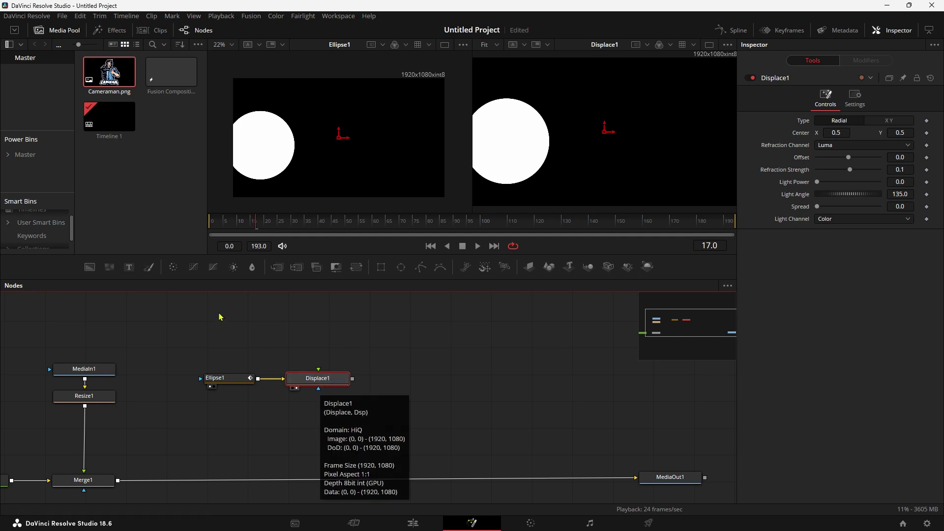
mouse_move(109, 267)
left_mouse_down()
mouse_move(306, 311)
mouse_move(284, 338)
mouse_move(319, 374)
left_mouse_up()
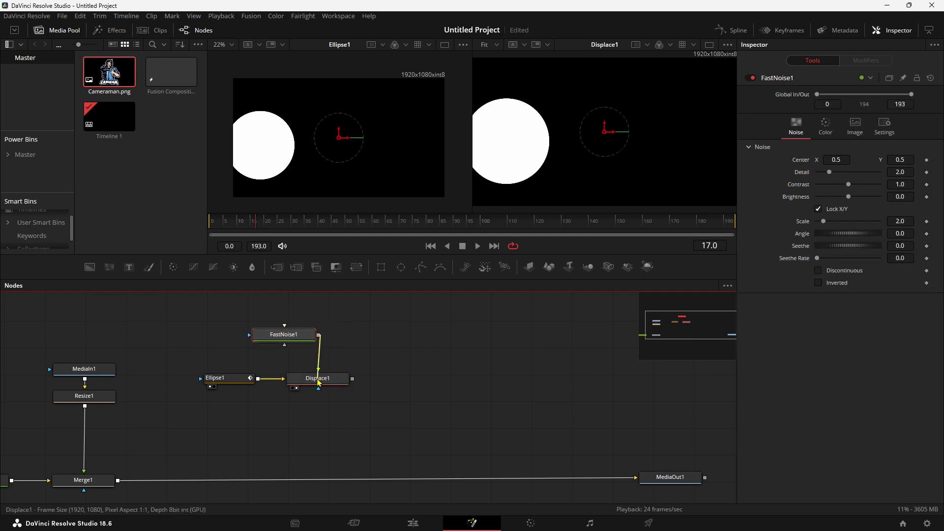
Step: Connect FastNoise1 to Displace1's foreground input and place it directly above Displace1
left_click(317, 378)
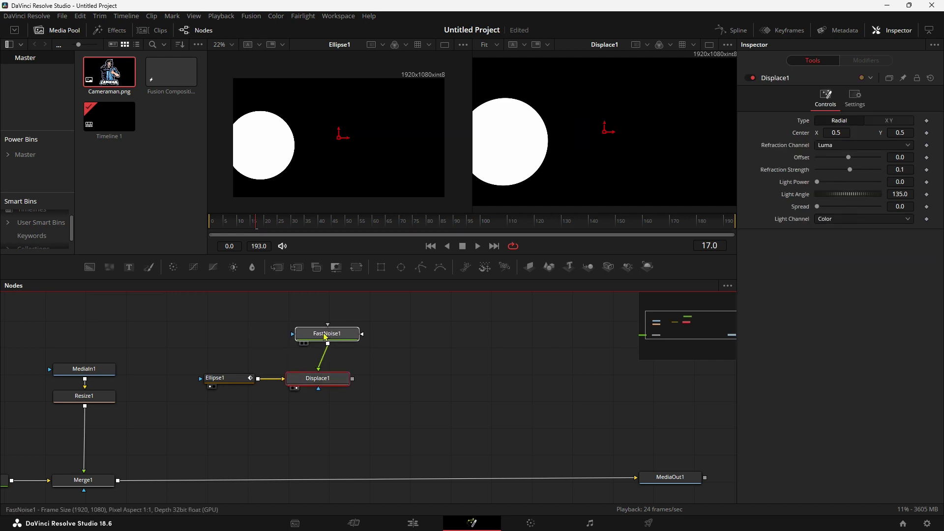
left_click_drag(284, 339, 318, 339)
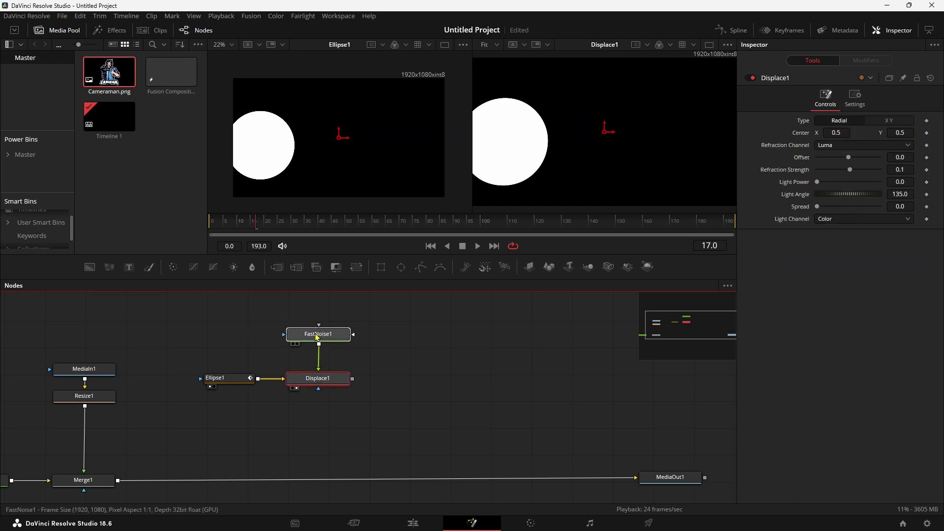
left_click(317, 378)
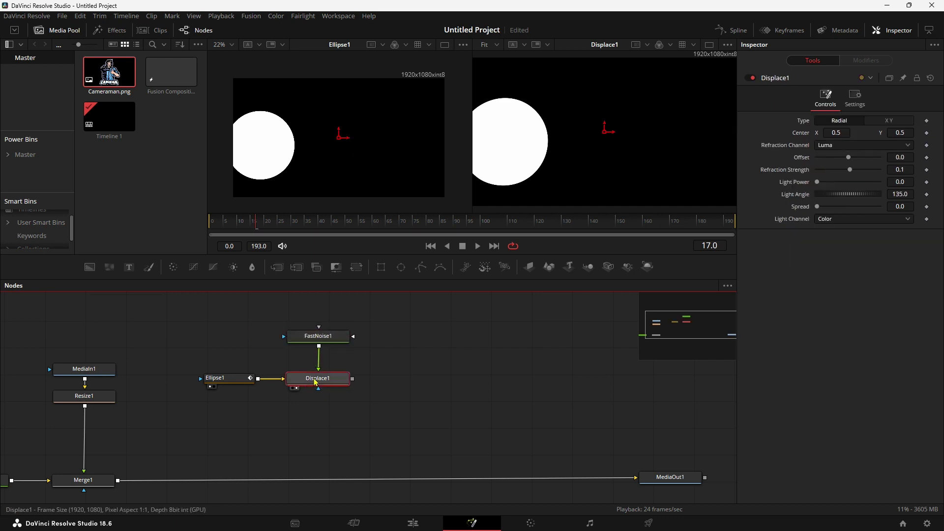
Step: Set Displace1 to XY with X/Y Offset -0.5 and X/Y Refraction 0.044 and 0.033
left_click(893, 126)
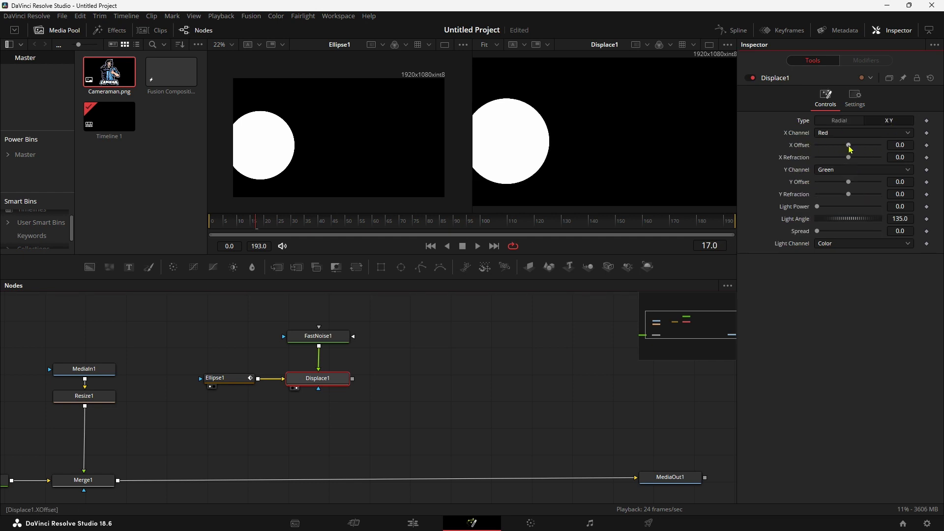
left_click_drag(849, 147, 768, 145)
left_click_drag(849, 182, 792, 182)
left_click_drag(843, 159, 862, 157)
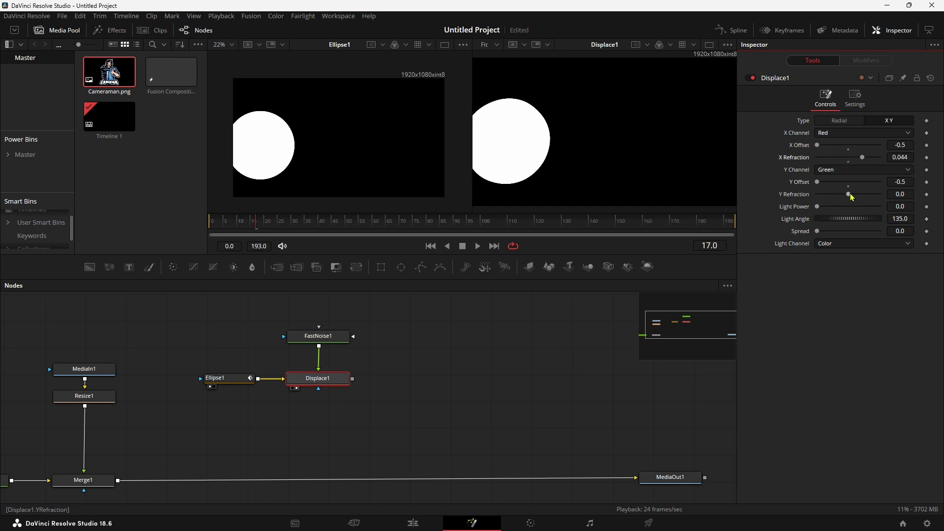
left_click_drag(850, 195, 858, 194)
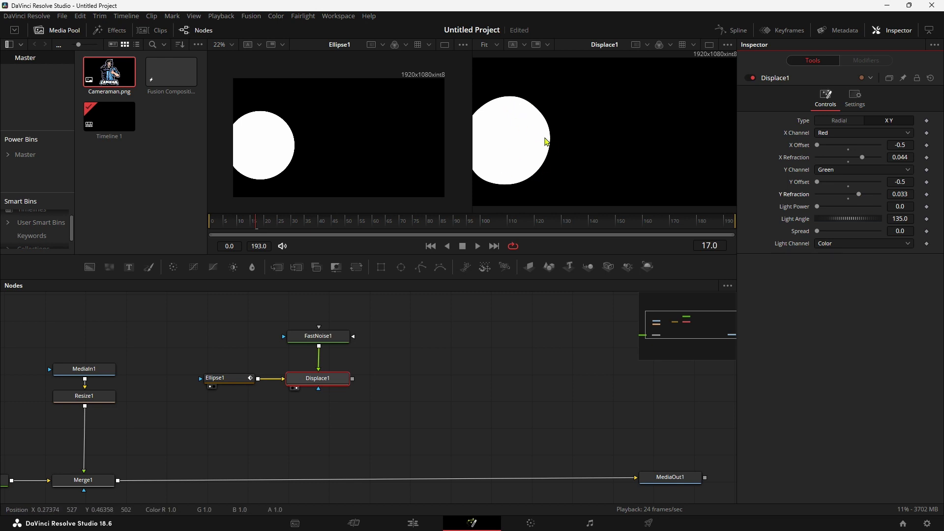
left_click(326, 339)
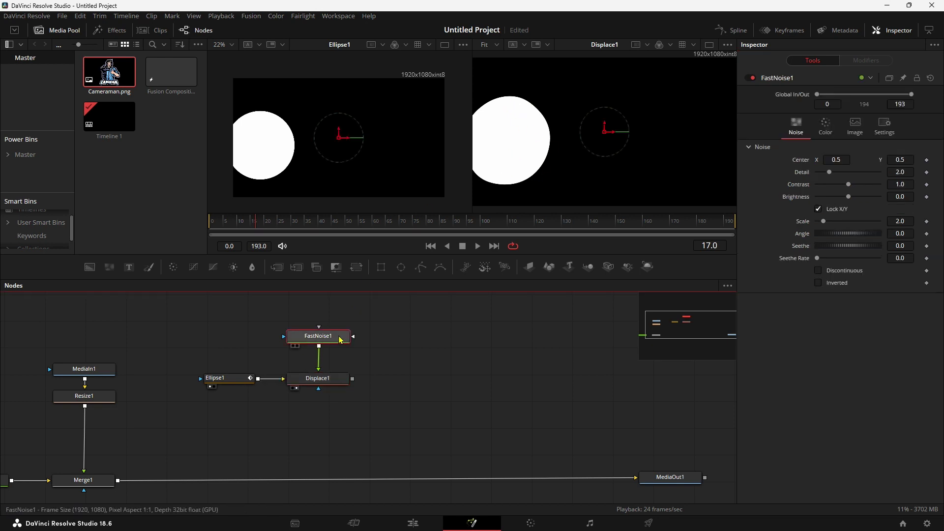
Step: View FastNoise1 in the left viewer and set Detail 10, Contrast 4.3, Scale 3.31
left_click_drag(340, 339, 299, 136)
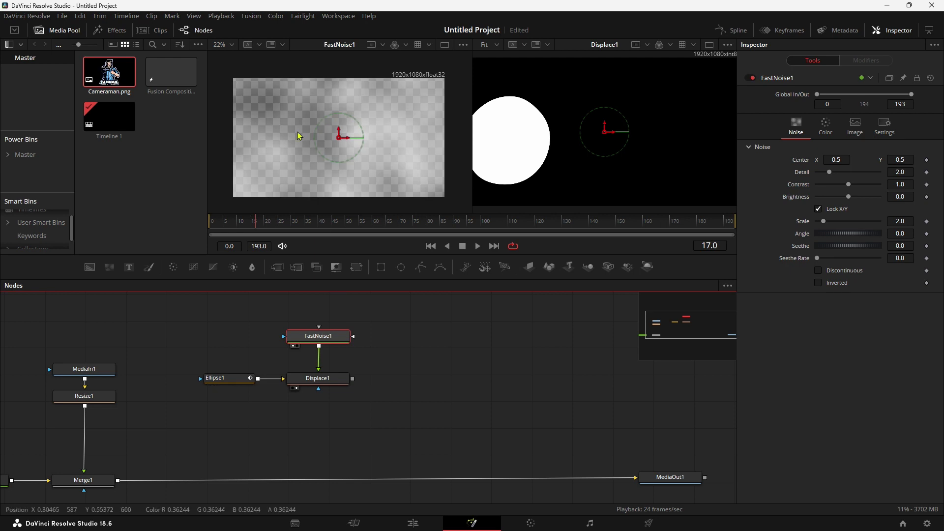
left_click_drag(831, 172, 937, 173)
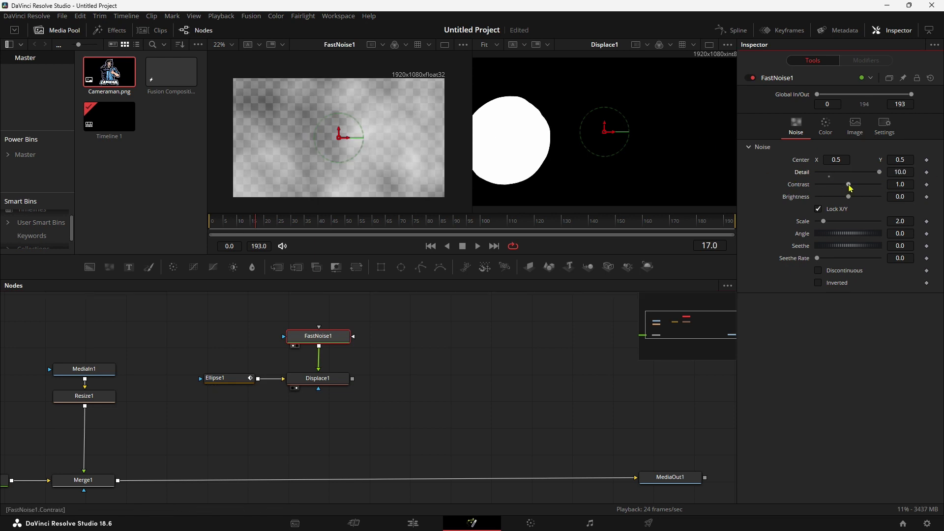
left_click_drag(849, 186, 874, 185)
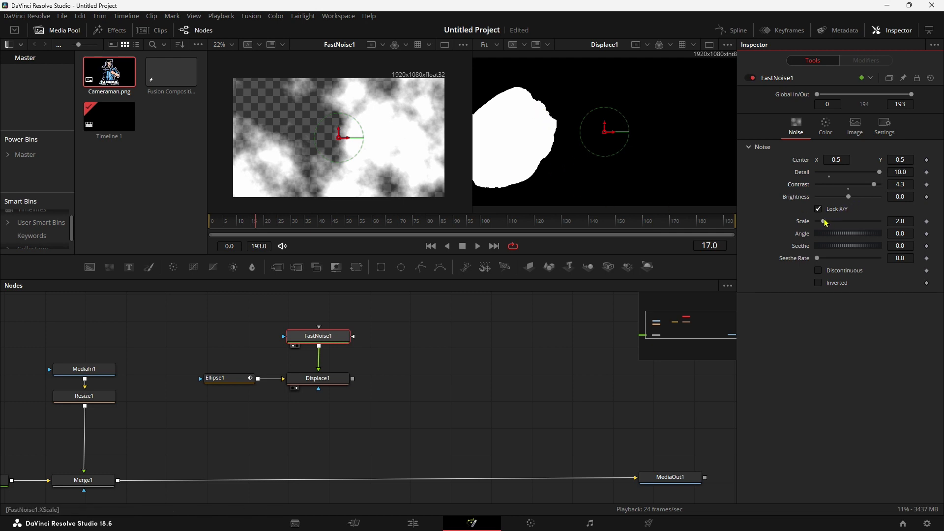
left_click_drag(824, 221, 829, 222)
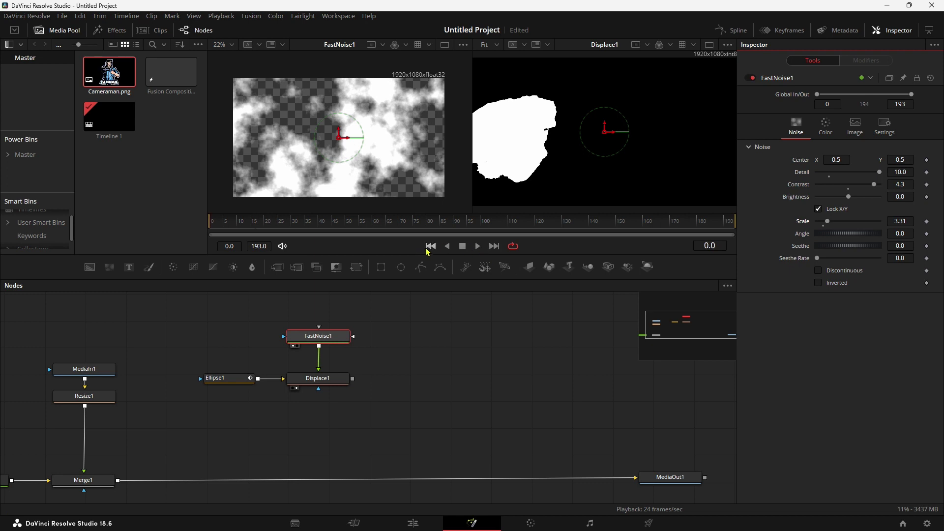
Step: Preview the ragged circle playback, return to frame 24, and bring up Displace1's settings
left_click(478, 246)
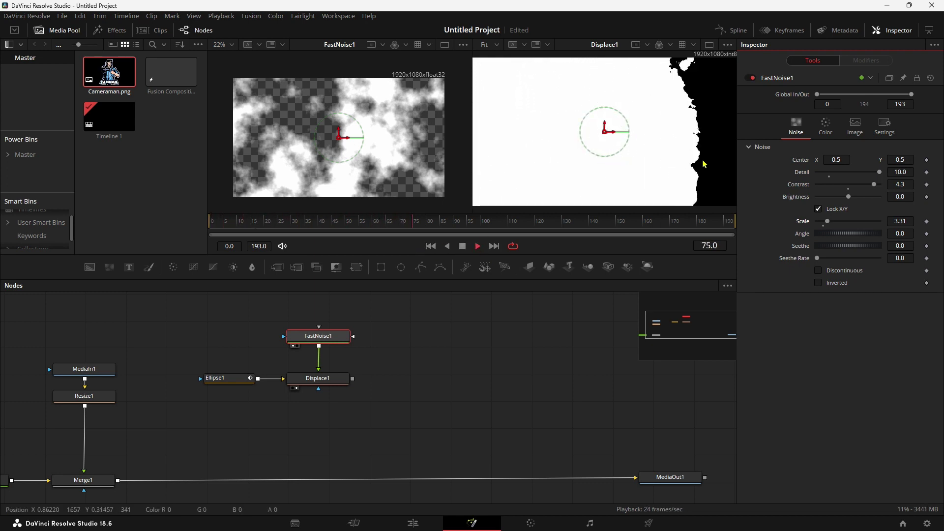
left_click(463, 246)
left_click(372, 226)
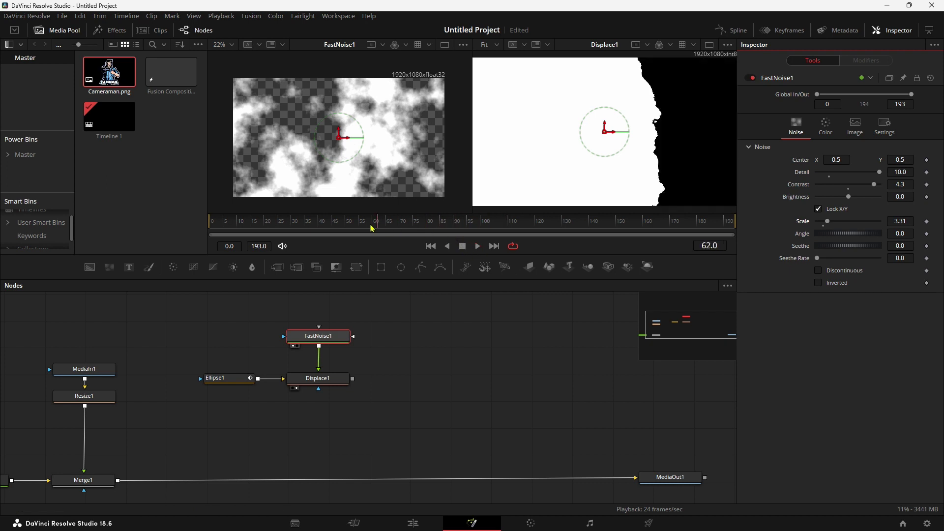
left_click_drag(373, 227, 275, 227)
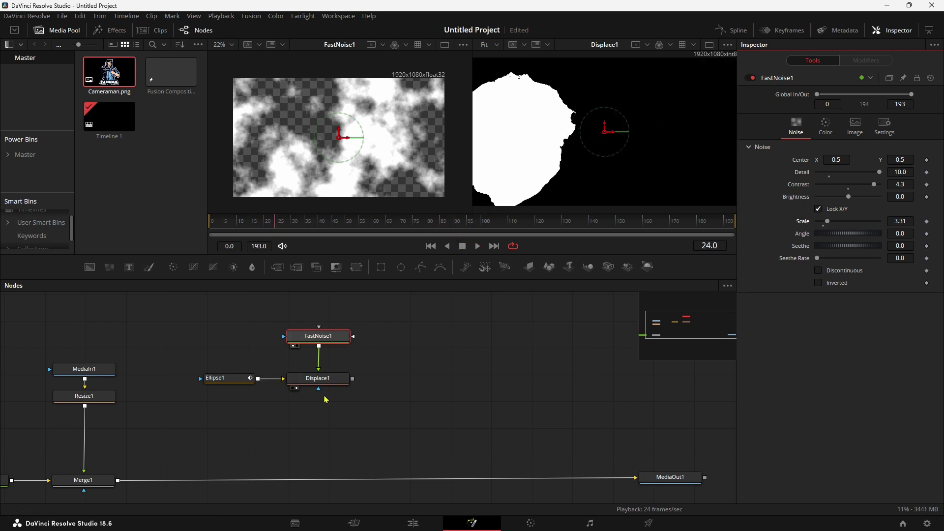
left_click(322, 380)
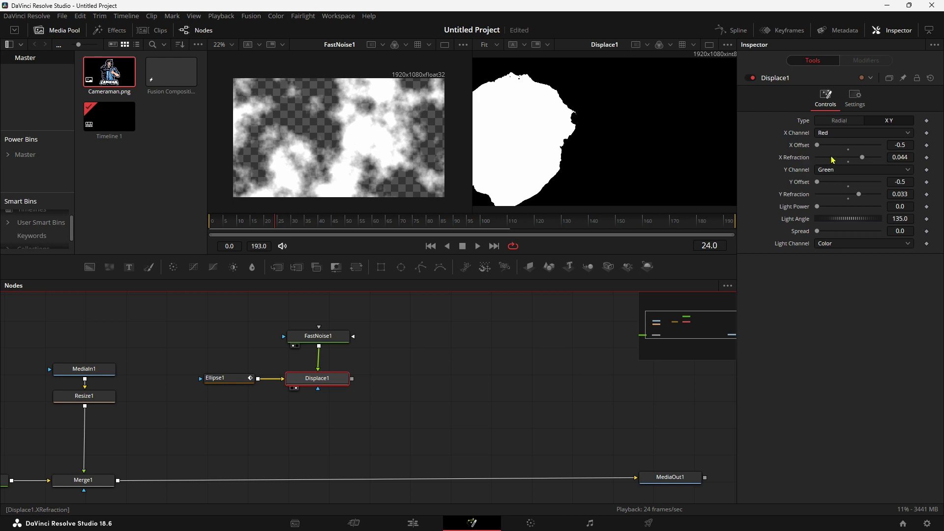
Step: Lower Displace1's X Refraction to 0.035 and replay from frame 0 to check it
left_click_drag(863, 157, 860, 157)
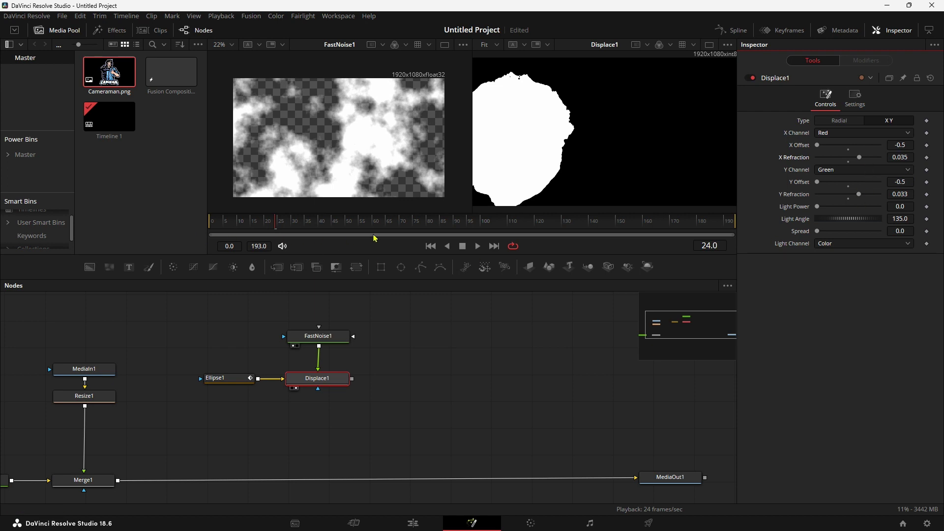
left_click(431, 246)
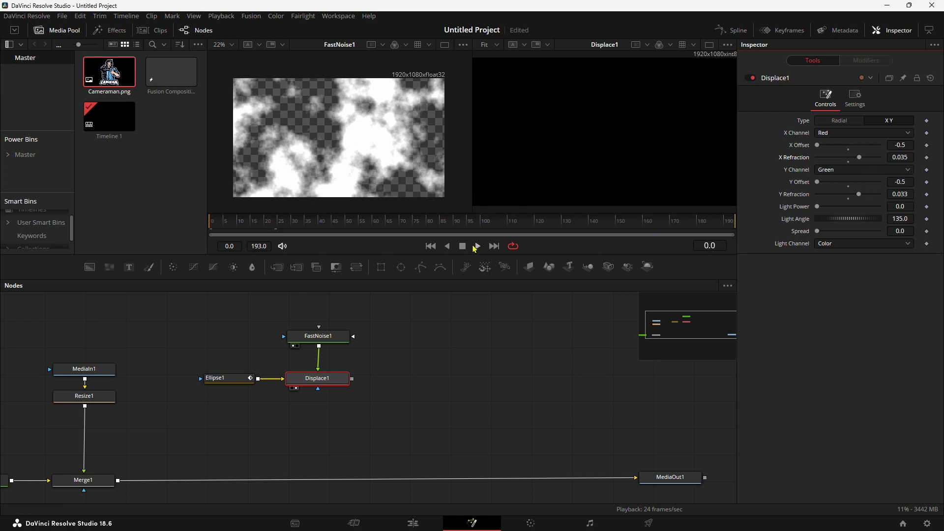
left_click(478, 246)
left_click(463, 246)
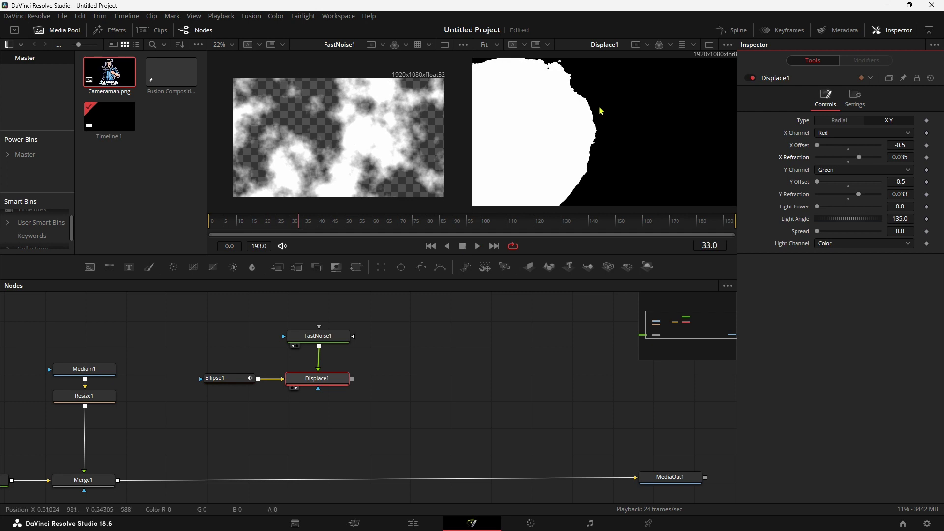
Step: Set FastNoise1's Seethe Rate to 0.118 and play back the churning noise edge
left_click(318, 336)
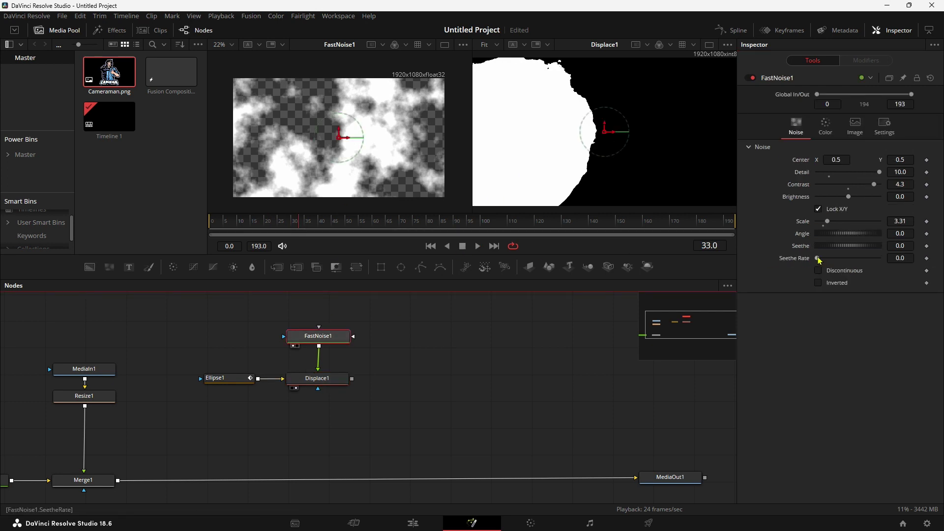
left_click_drag(816, 258, 824, 258)
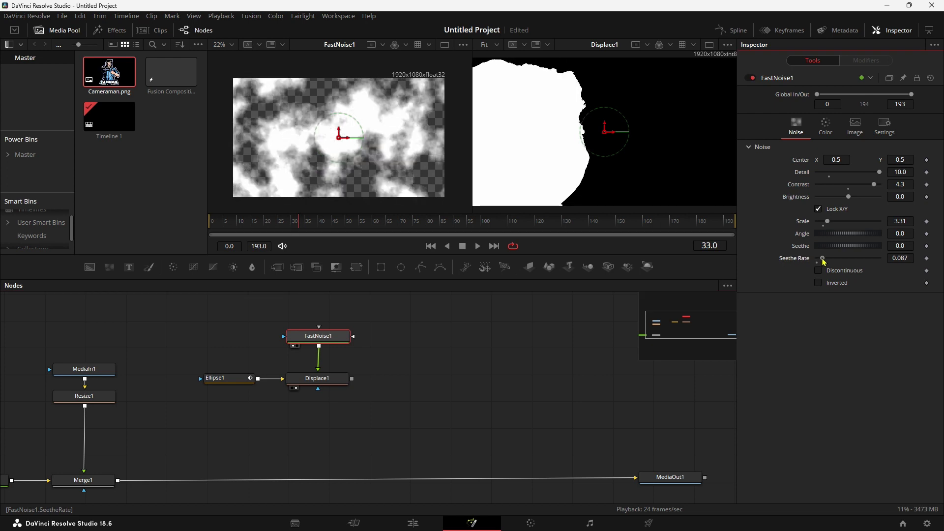
key("space")
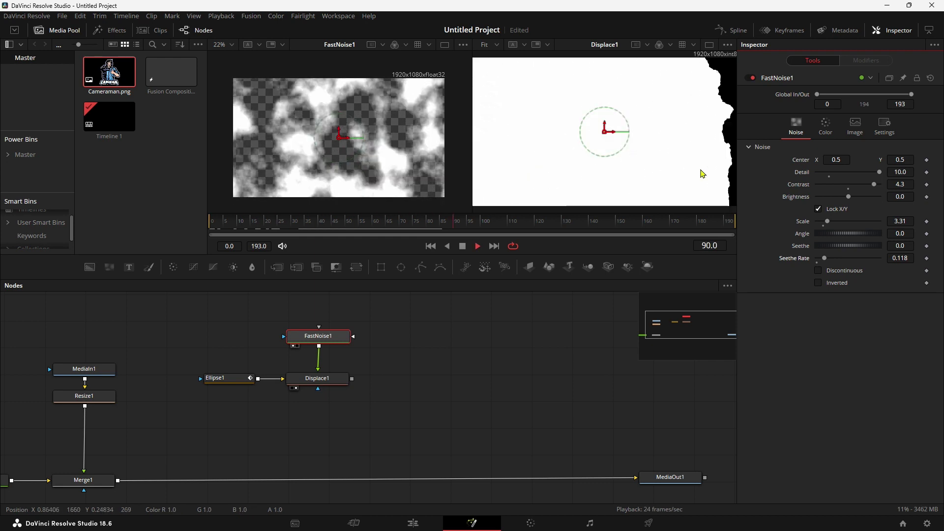
key("space")
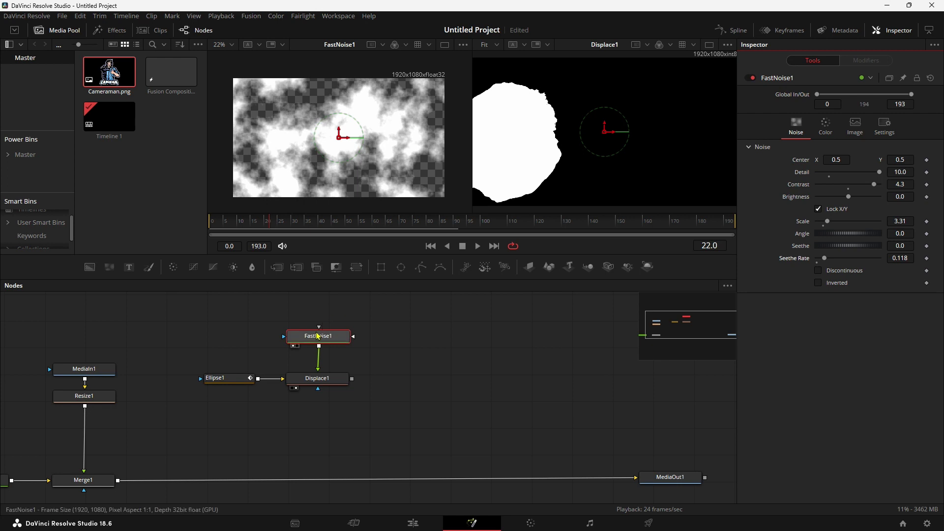
left_click(314, 336)
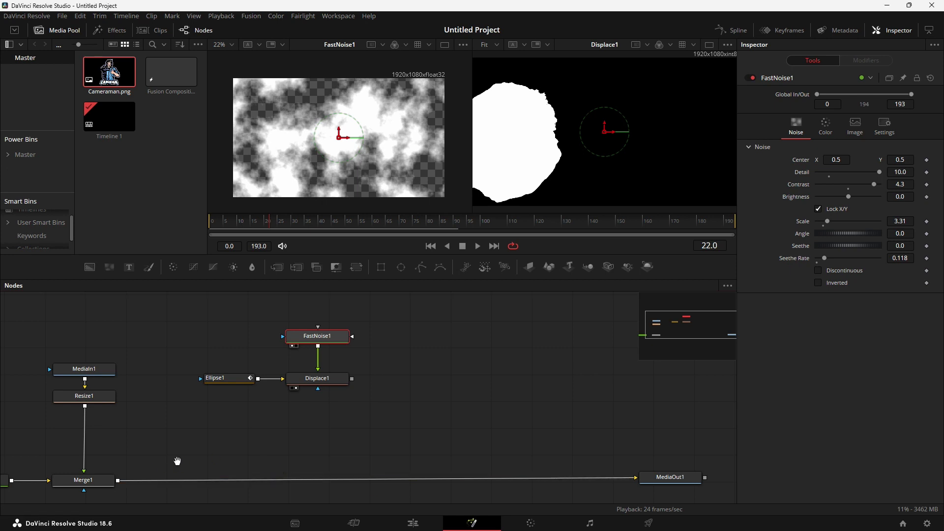
Step: Insert BrightnessContrast1 before MediaOut1 and wire Displace1 into its mask input
left_click_drag(177, 460, 202, 440)
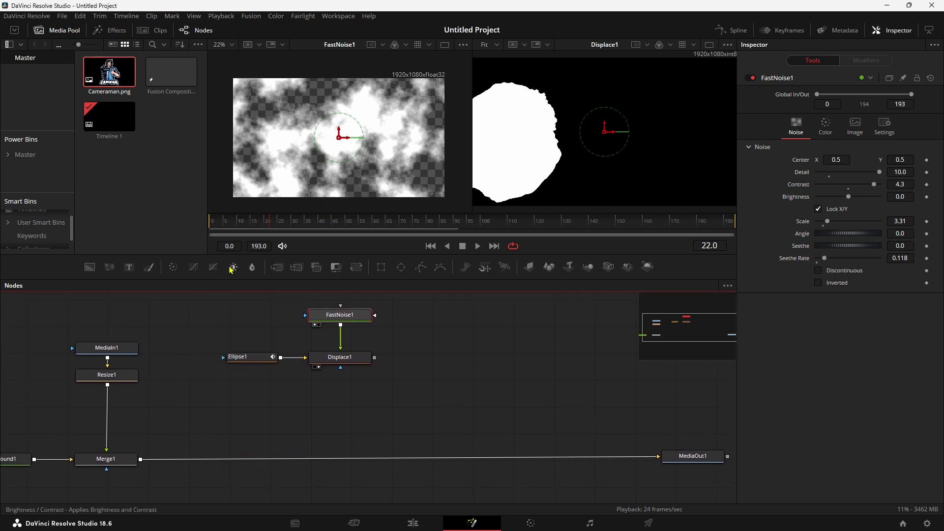
mouse_move(233, 269)
left_mouse_down()
mouse_move(233, 456)
mouse_move(342, 465)
left_mouse_up()
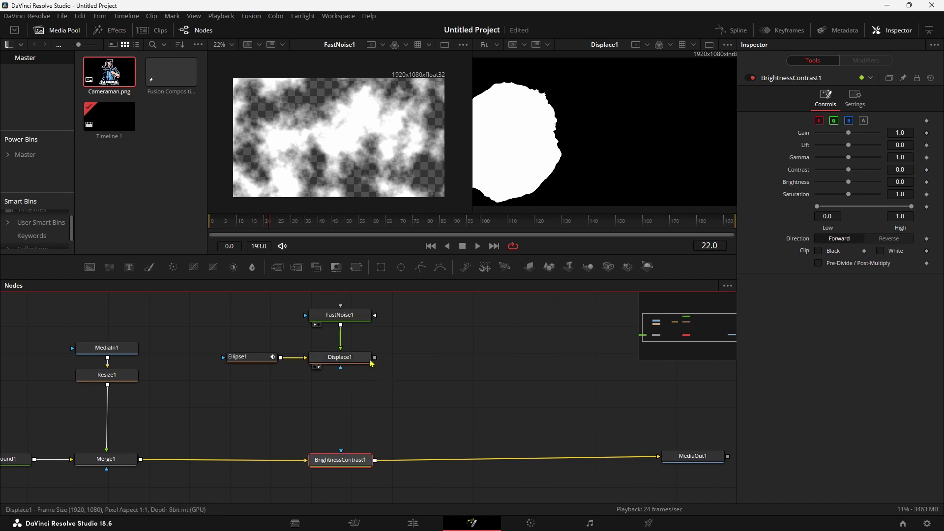
left_click_drag(374, 357, 341, 462)
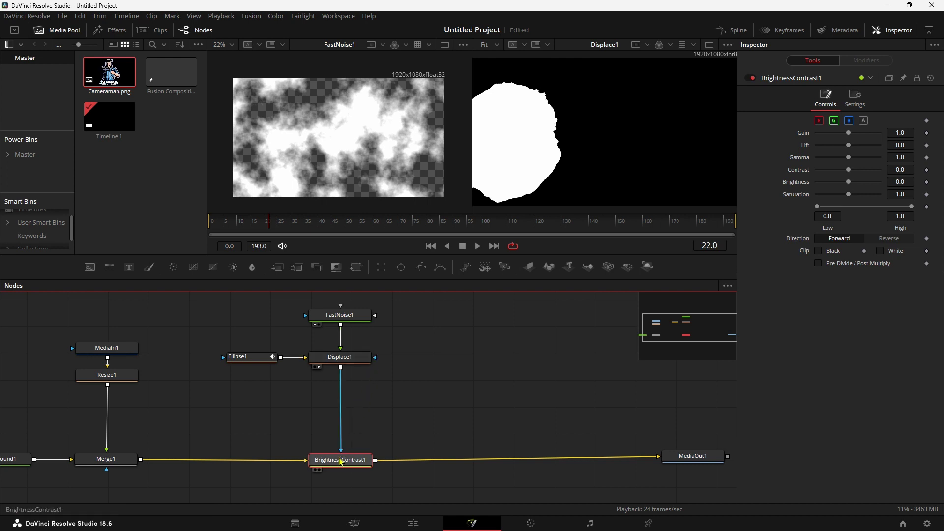
Step: Show MediaOut1 in the right viewer and open BrightnessContrast1's Settings tab
left_click_drag(684, 462, 684, 468)
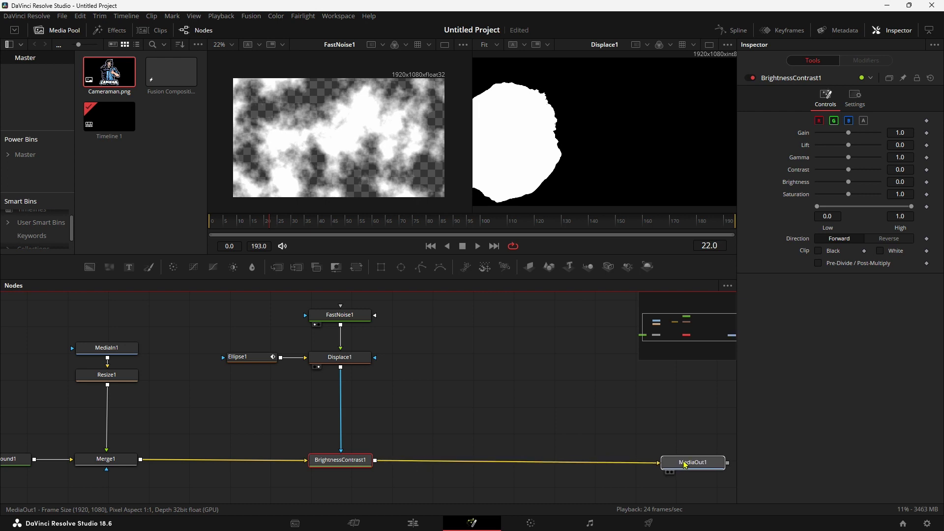
key("2")
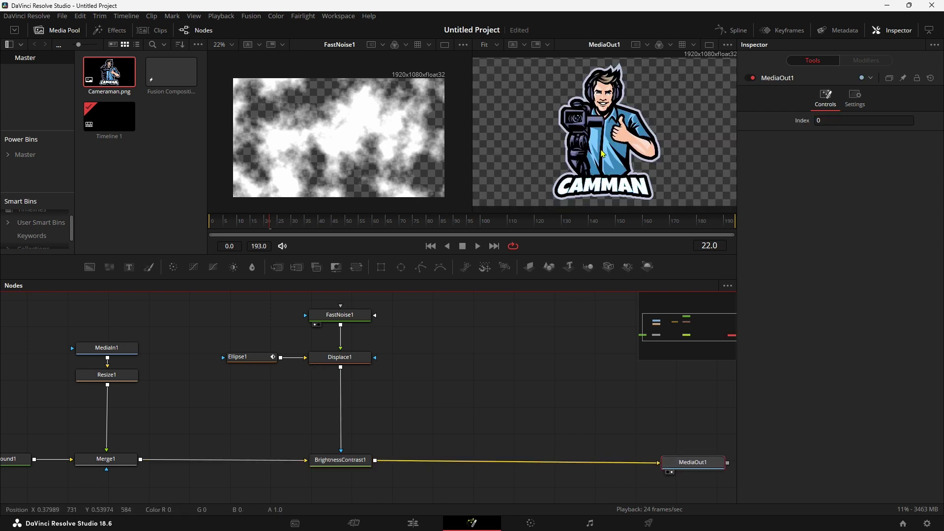
left_click(359, 463)
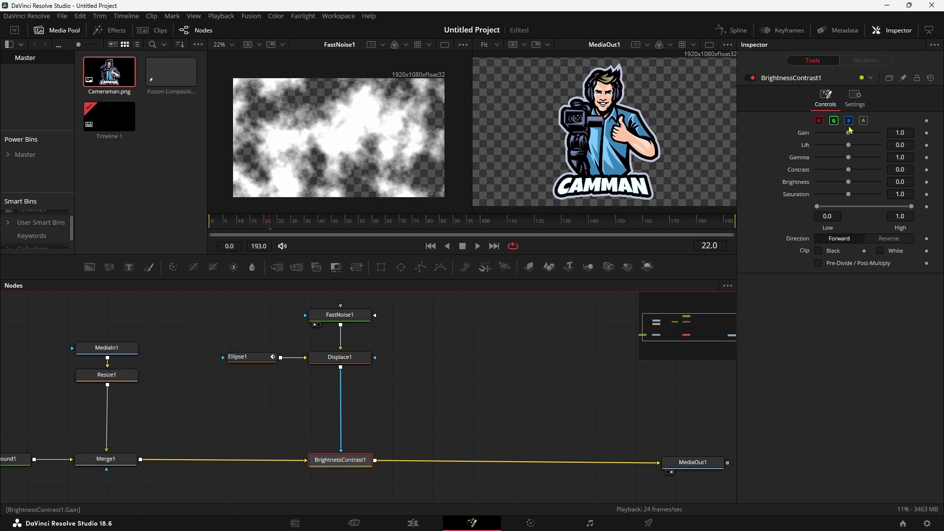
left_click(854, 99)
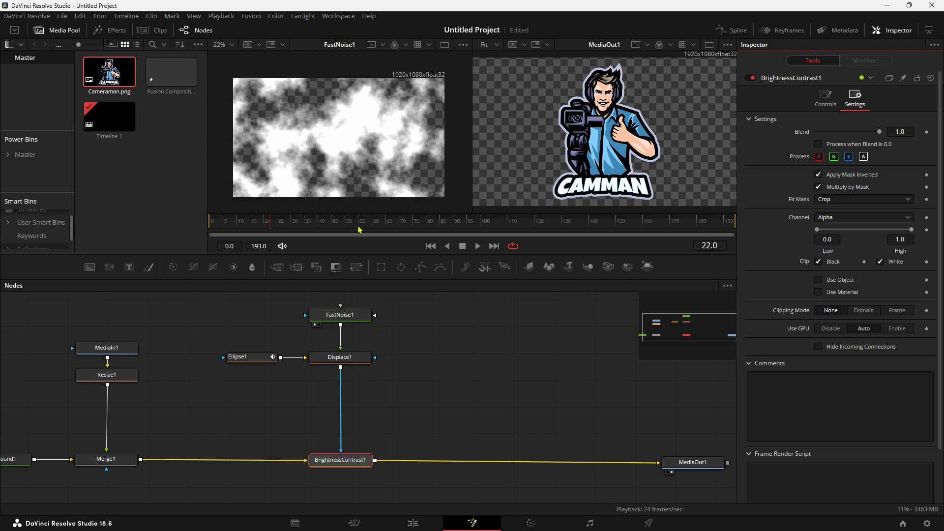
Step: Scrub to frame 41 and box-select FastNoise1, Ellipse1 and Displace1
mouse_move(242, 223)
left_mouse_down()
mouse_move(388, 229)
mouse_move(307, 230)
left_mouse_up()
mouse_move(308, 229)
left_mouse_down()
mouse_move(372, 233)
mouse_move(322, 236)
left_mouse_up()
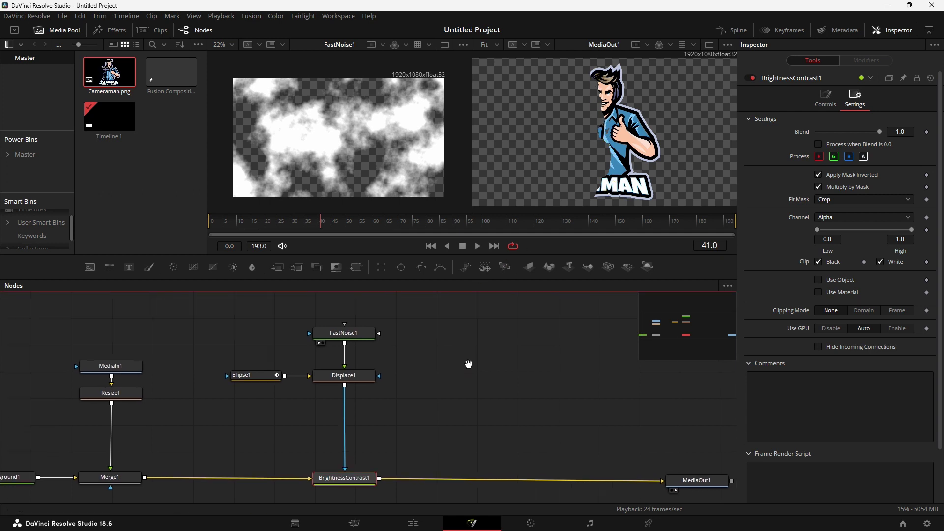
left_click_drag(319, 305, 343, 347)
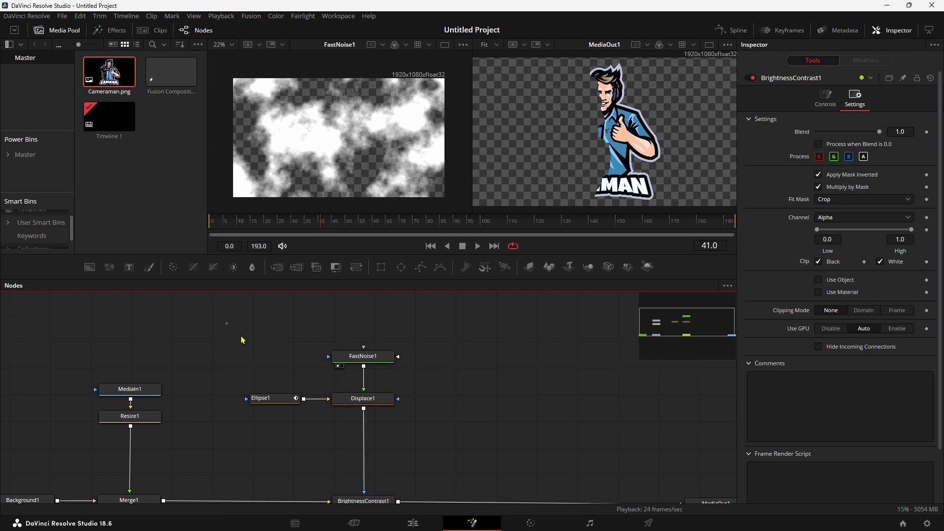
mouse_move(226, 323)
left_mouse_down()
mouse_move(463, 428)
mouse_move(433, 444)
left_mouse_up()
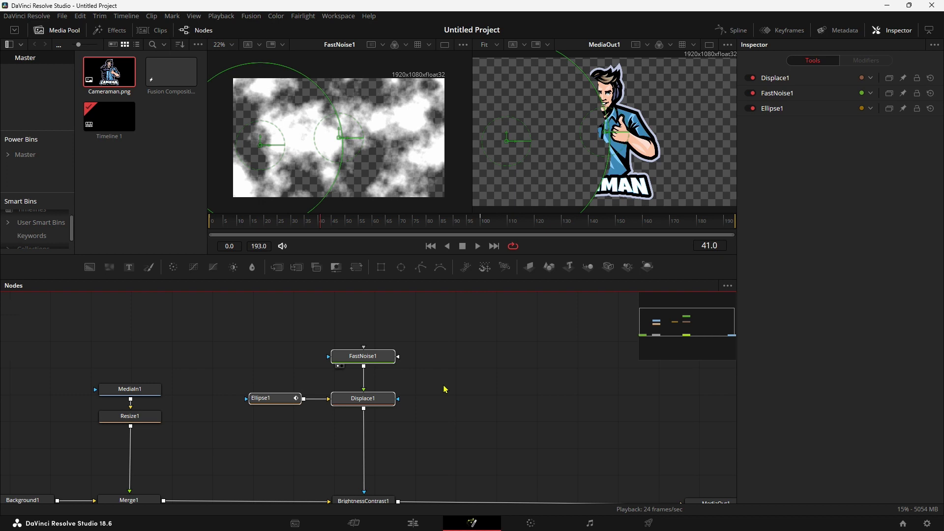
Step: Paste the three nodes as linked instances with Ctrl+Shift+V and place them above the originals
key("ctrl+shift+v")
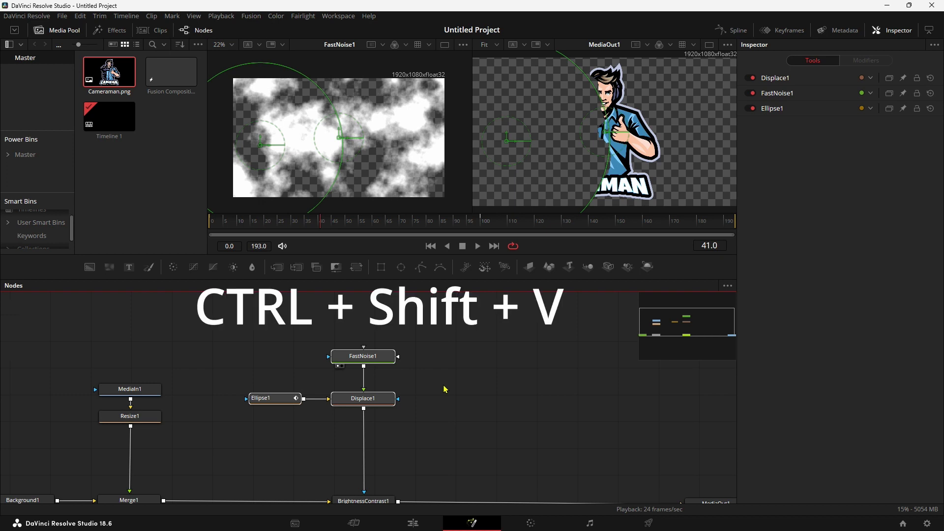
key("ctrl+shift+v")
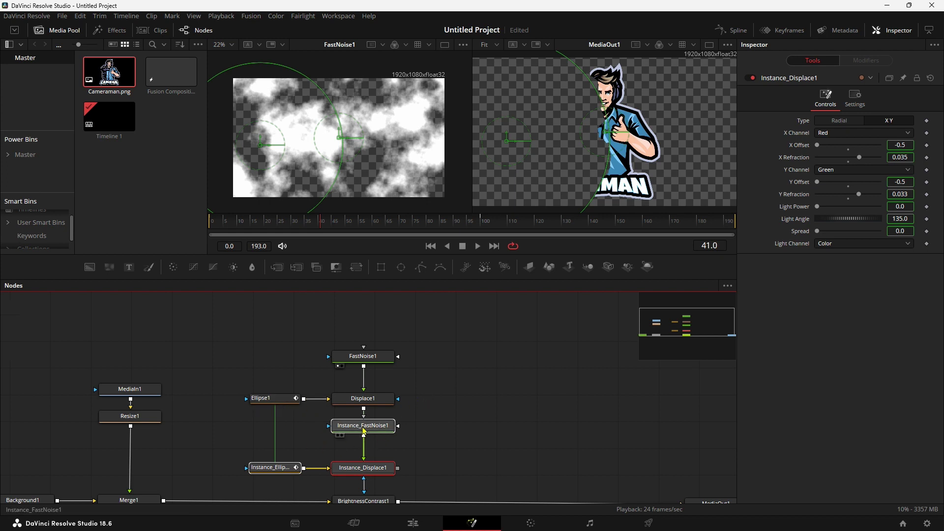
left_click_drag(364, 431, 433, 307)
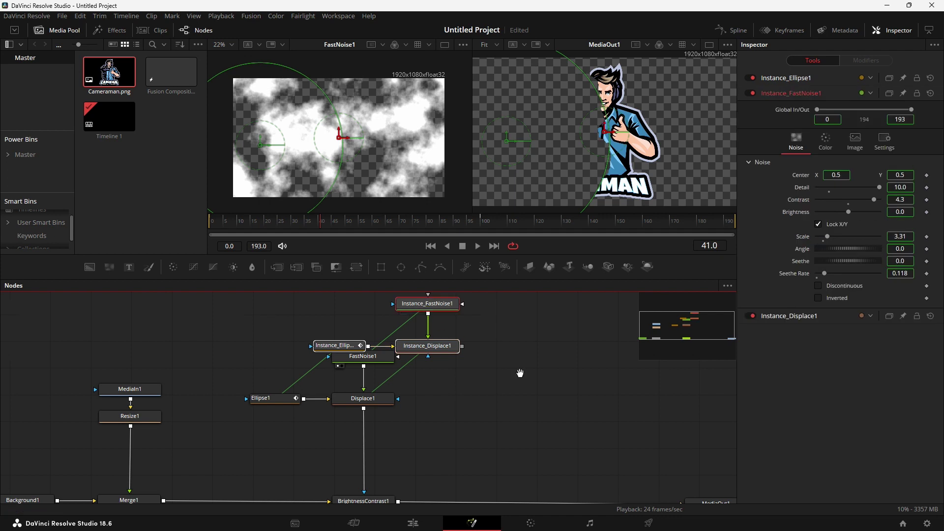
scroll(471, 381, "up", 2)
left_click_drag(349, 405, 290, 356)
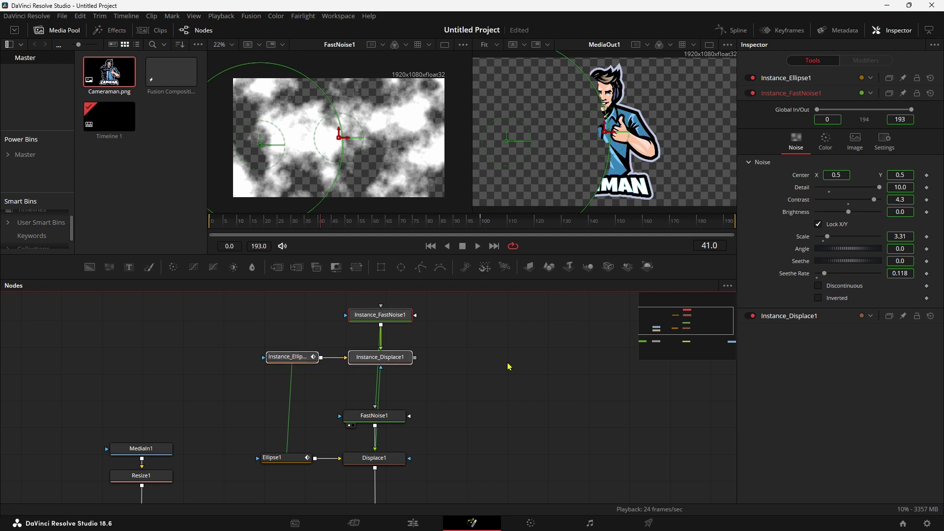
scroll(507, 369, "up", 1)
mouse_move(383, 327)
left_mouse_down()
mouse_move(309, 331)
mouse_move(416, 339)
left_mouse_up()
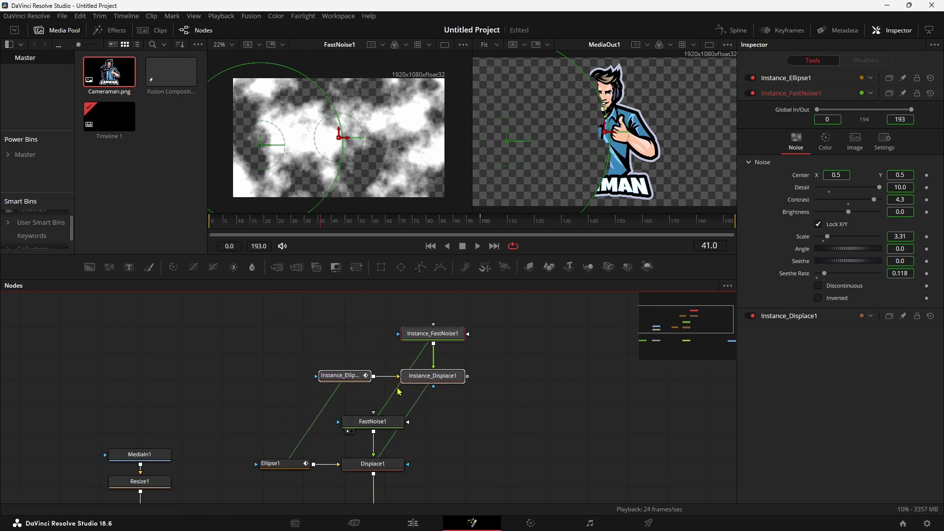
Step: Show Instance_Displace1 in the left viewer at frame 24, then select Instance_Ellipse1
left_click(448, 379)
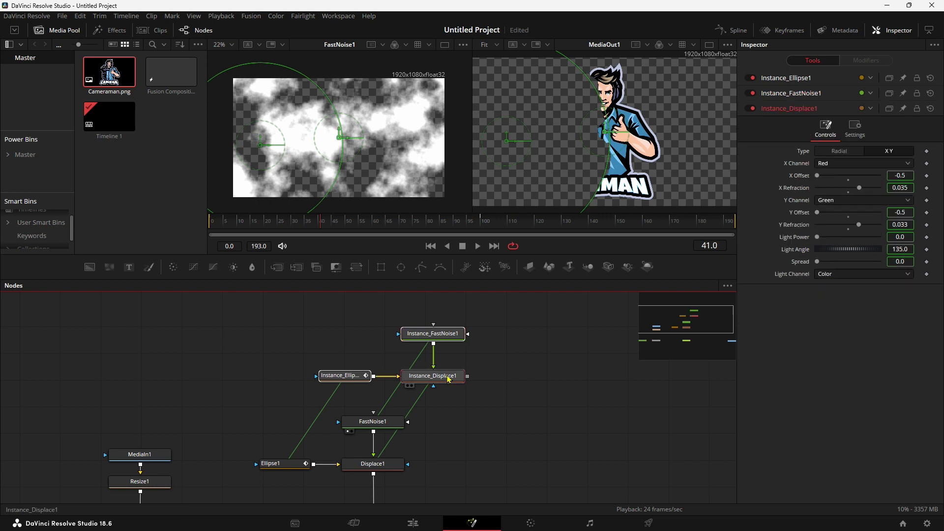
key("1")
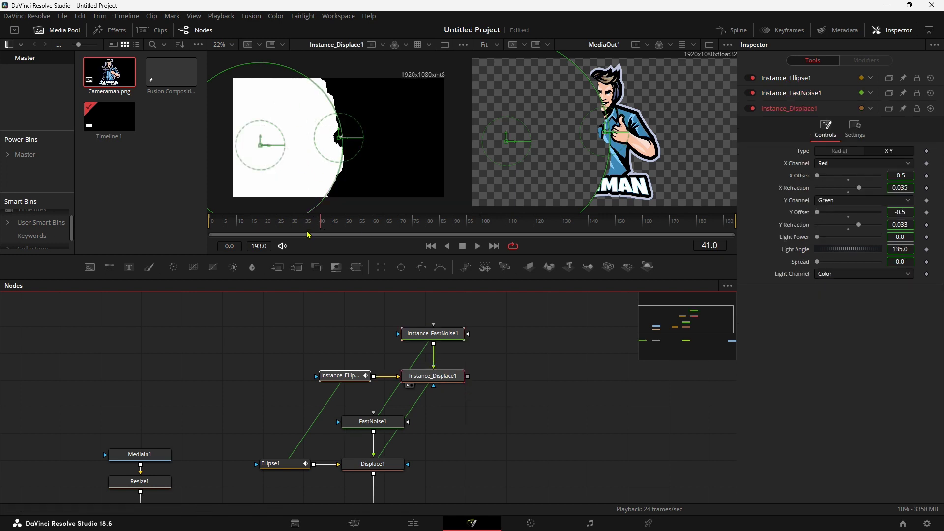
left_click_drag(309, 234, 277, 235)
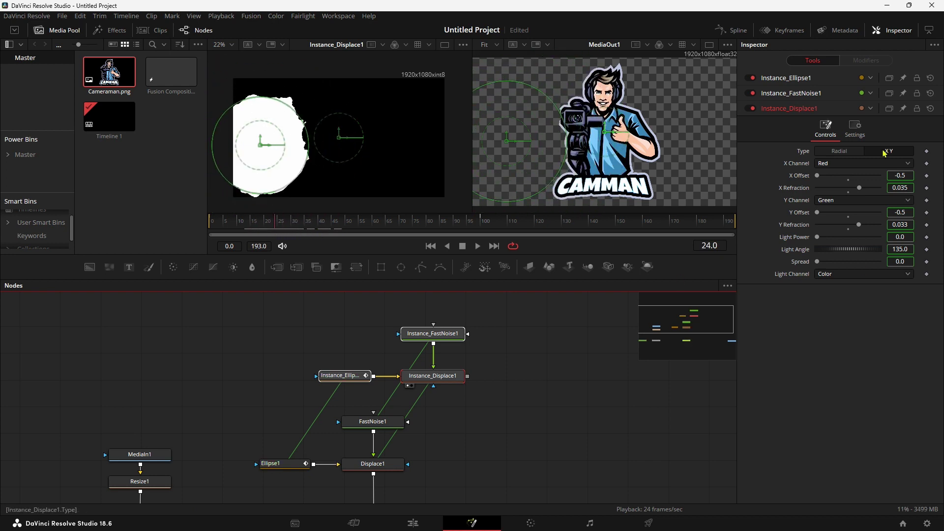
left_click(557, 386)
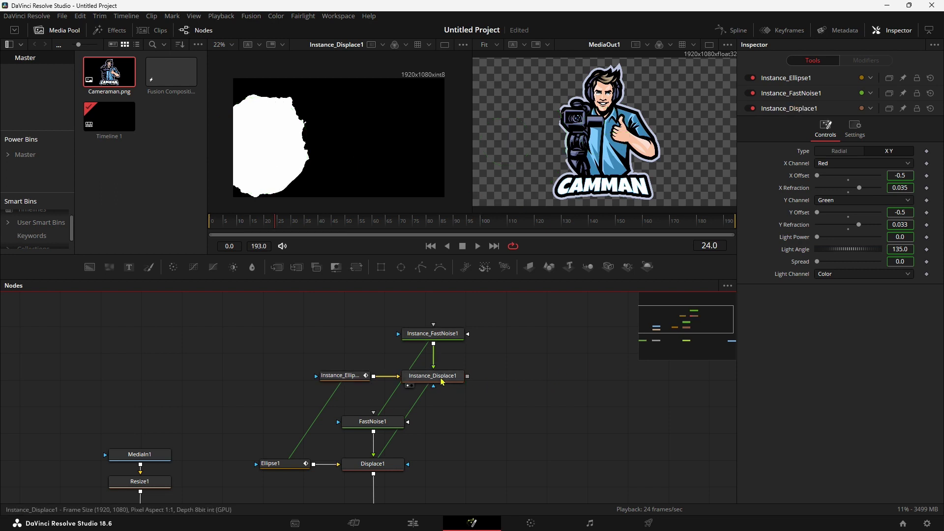
mouse_move(441, 382)
left_click(349, 375)
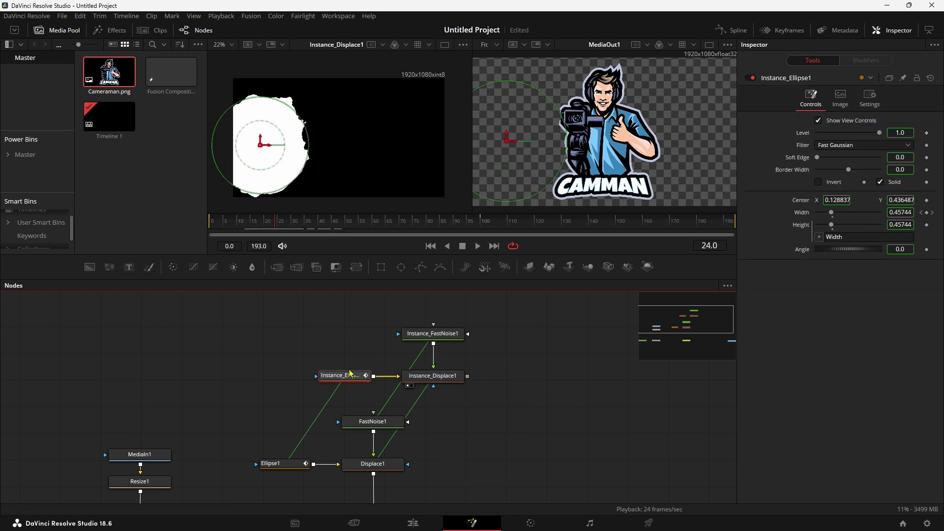
Step: Deinstance Instance_Ellipse1's Border Width and Solid settings and uncheck Solid
mouse_move(348, 380)
right_click(800, 171)
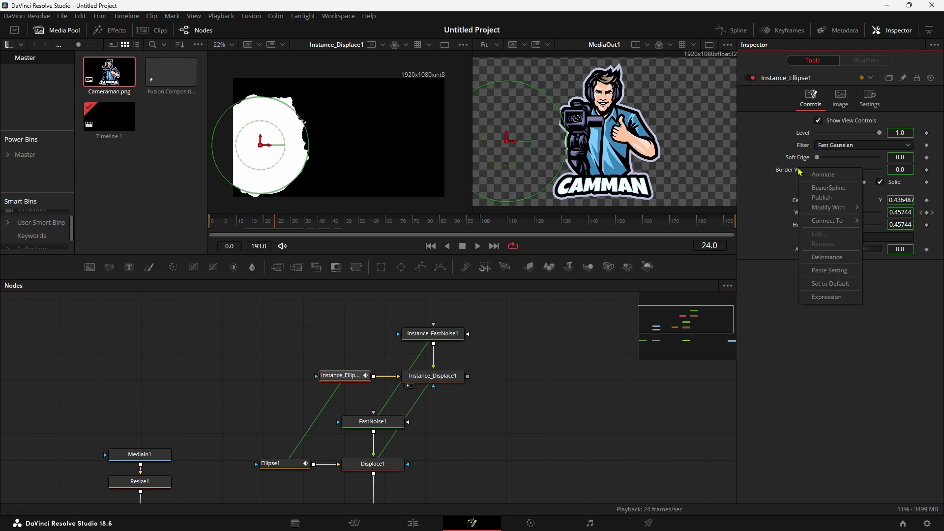
left_click(826, 256)
left_click_drag(850, 173, 854, 173)
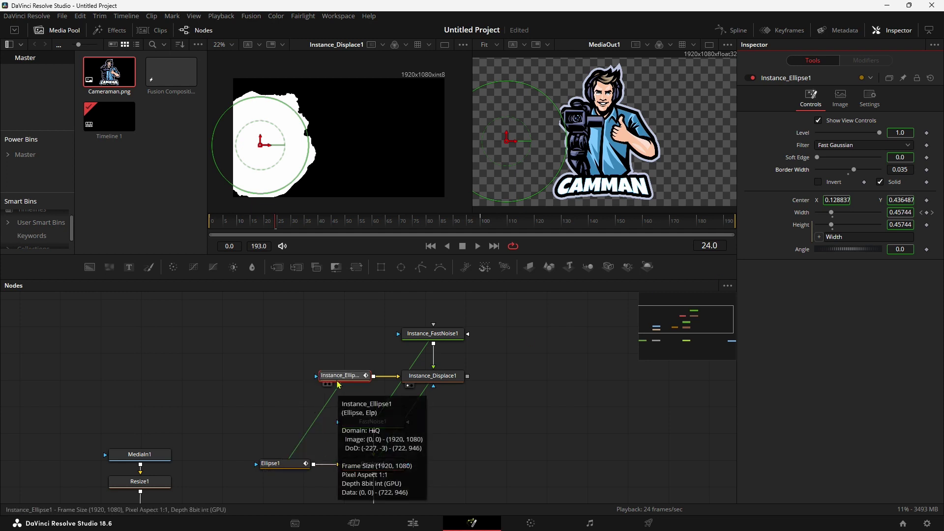
right_click(896, 185)
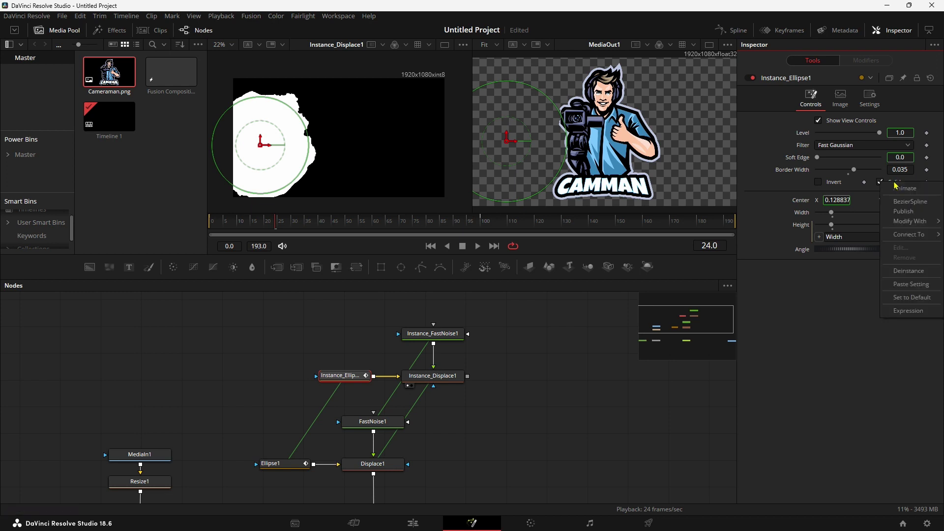
left_click(918, 273)
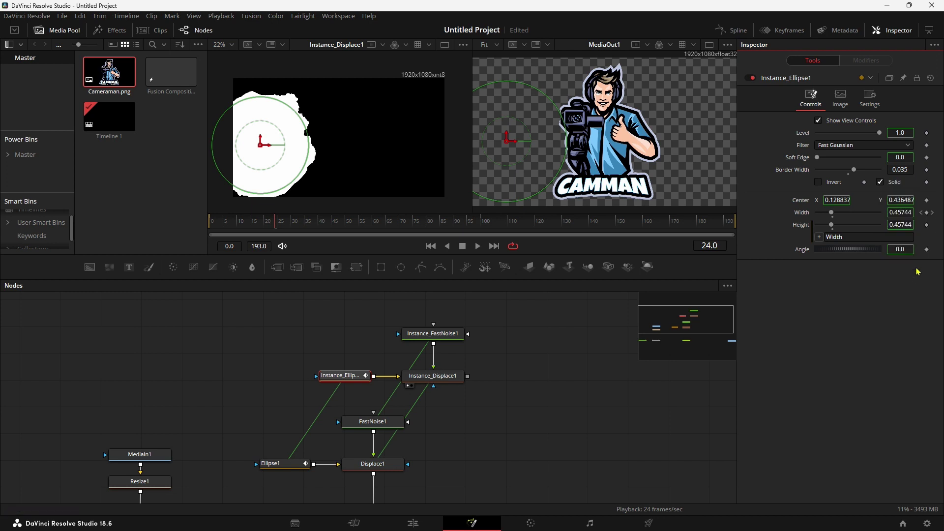
left_click(880, 182)
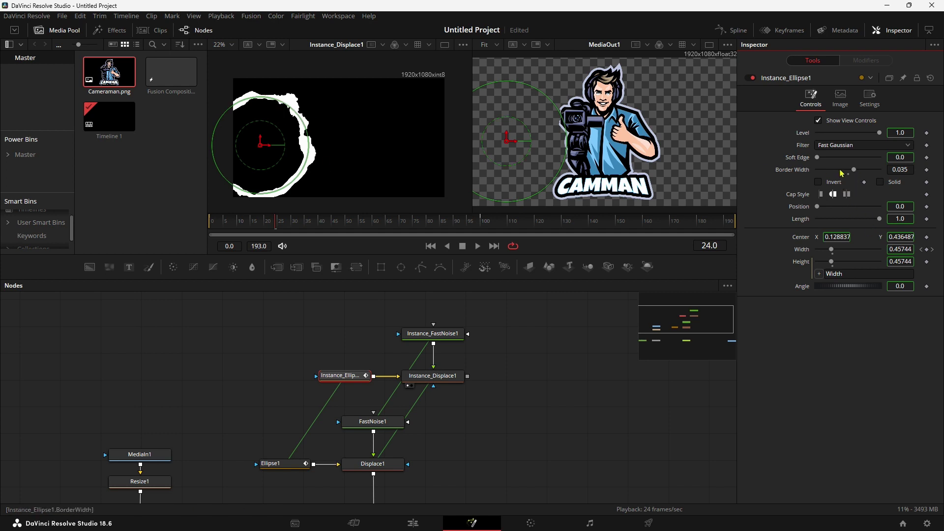
Step: Set the ring's Border Width to 0.016 and play it from the first frame
left_click_drag(854, 169, 856, 169)
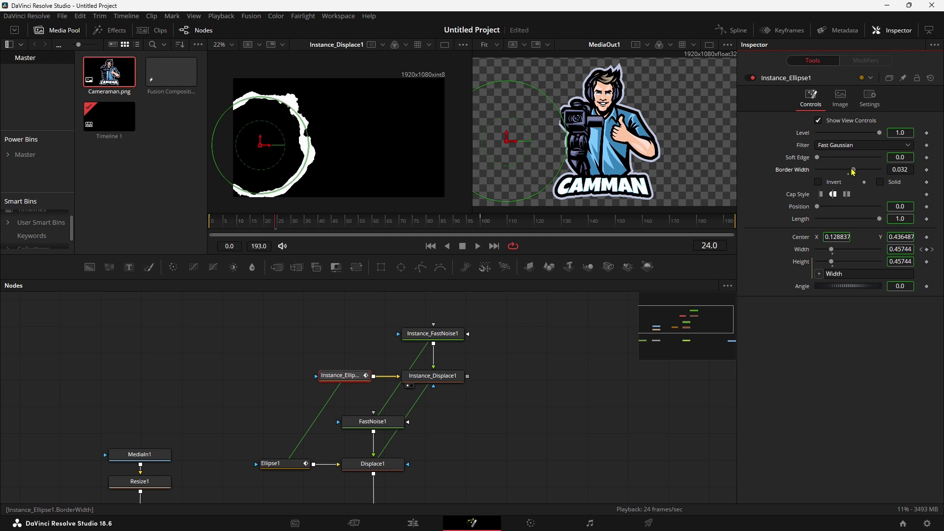
left_click_drag(856, 170, 851, 169)
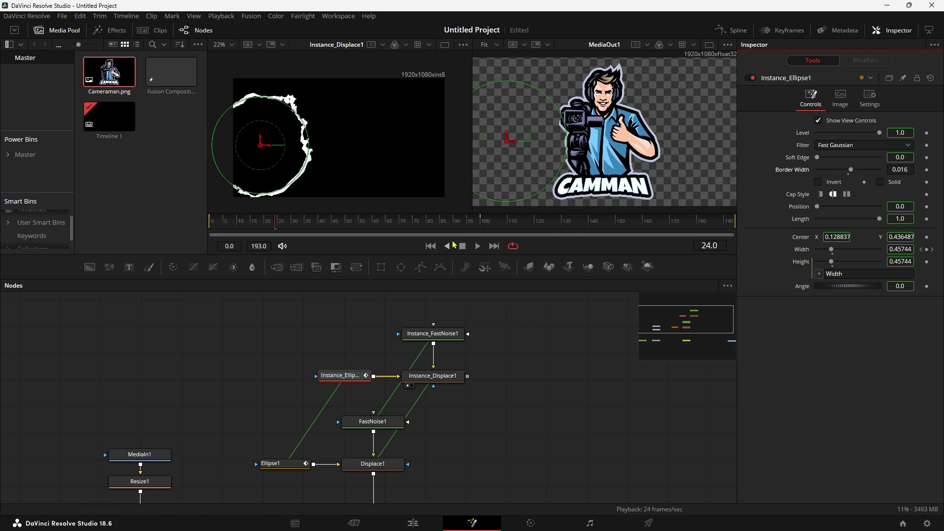
left_click(431, 247)
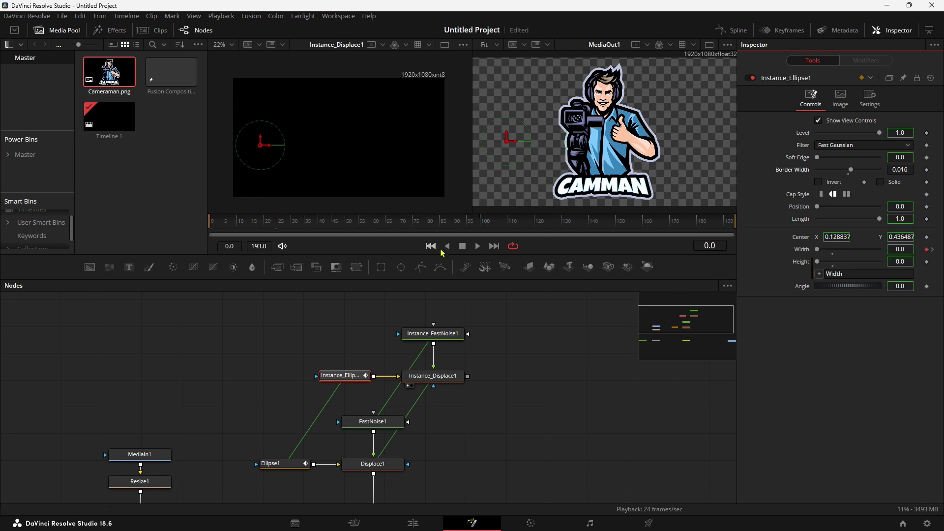
left_click(479, 247)
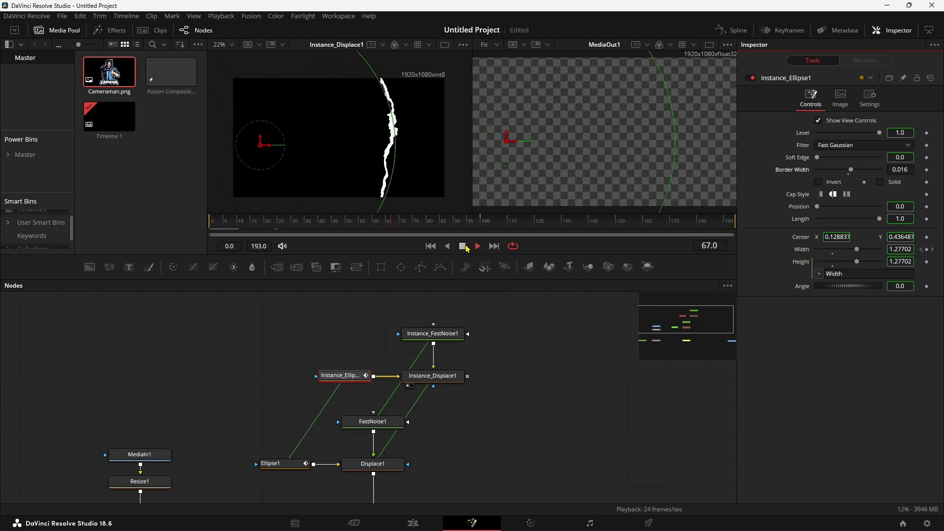
Step: Merge Instance_Displace1's output onto the BrightnessContrast1→MediaOut1 link, creating Merge2
key("space")
left_click_drag(528, 353, 507, 254)
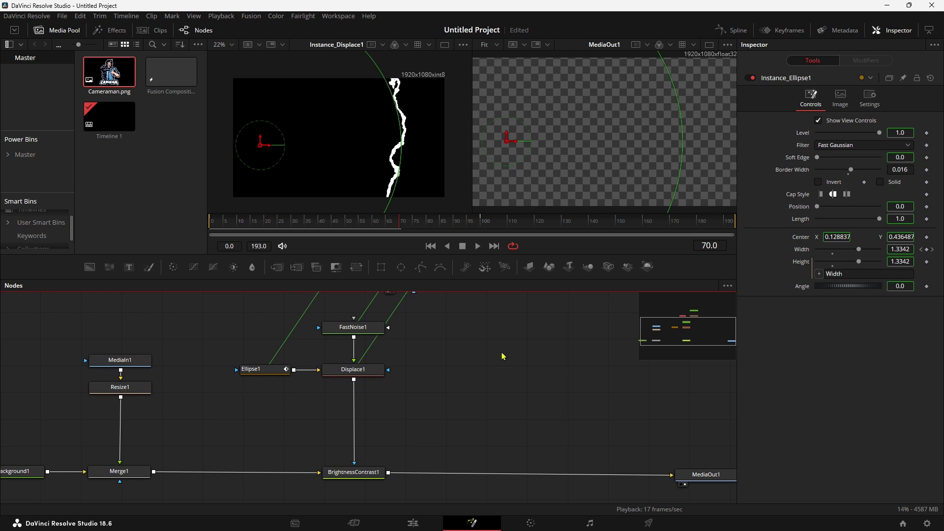
left_click_drag(503, 356, 435, 383)
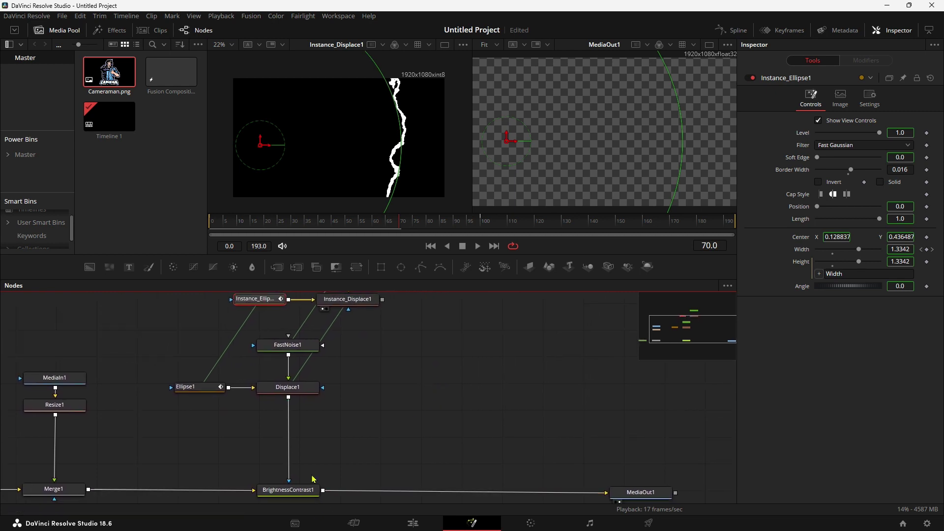
mouse_move(383, 300)
left_mouse_down()
mouse_move(333, 450)
mouse_move(344, 490)
left_mouse_up()
Step: Play and scrub back to about frame 23, then shift Instance_Displace1 further right
left_click_drag(399, 224, 241, 240)
key("space")
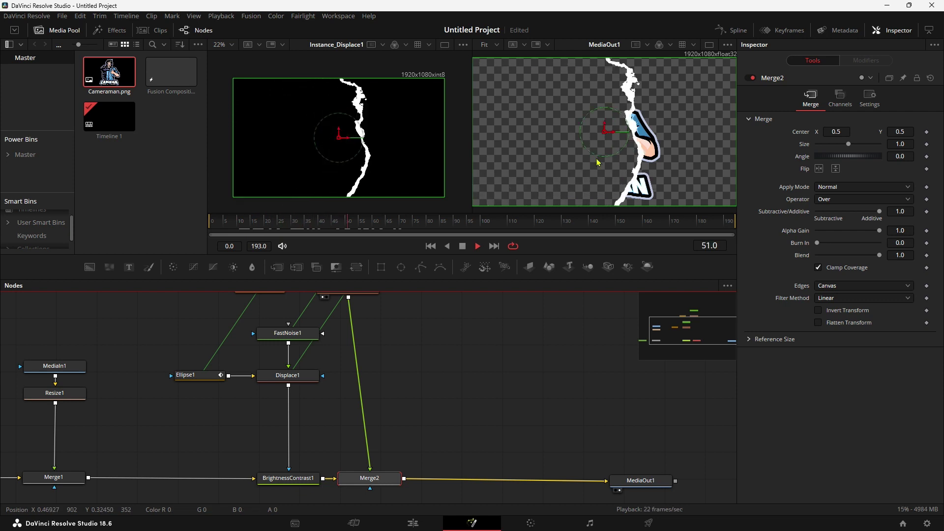
key("space")
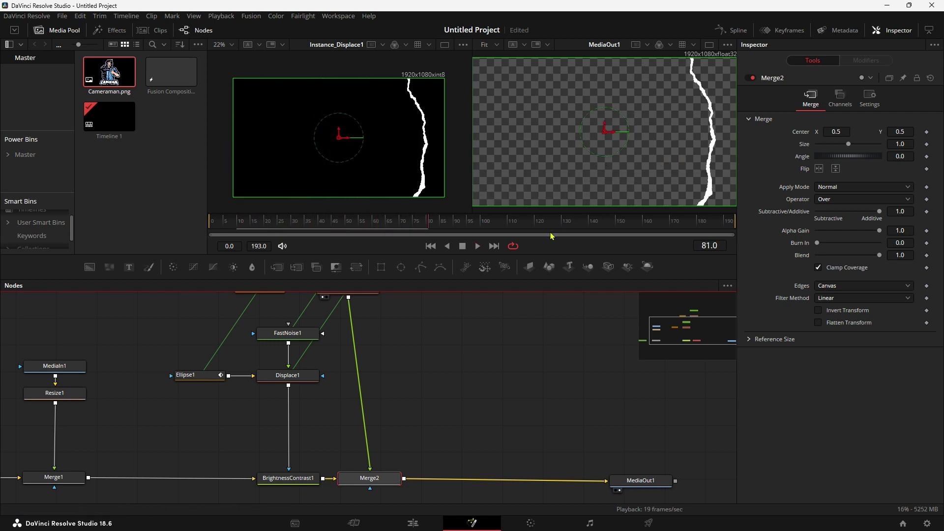
left_click_drag(531, 253, 531, 282)
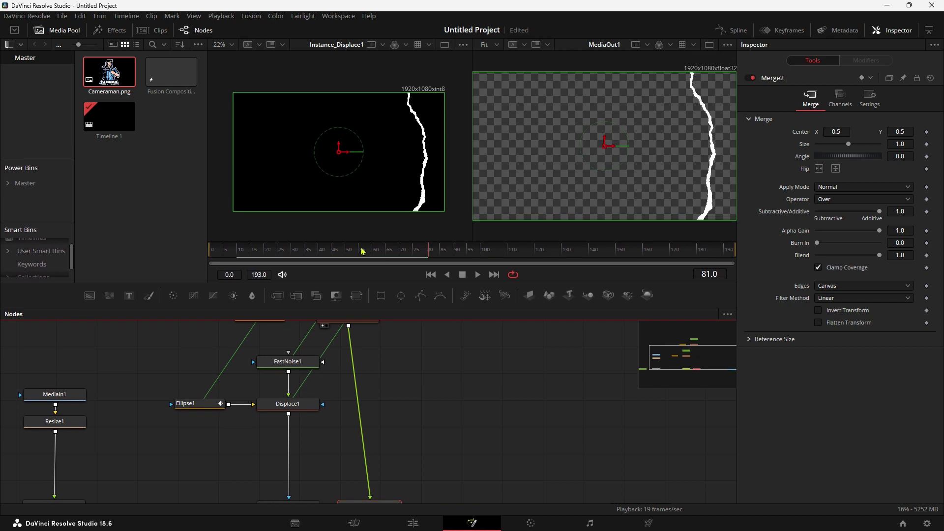
mouse_move(274, 249)
left_mouse_down()
mouse_move(320, 253)
mouse_move(297, 252)
left_mouse_up()
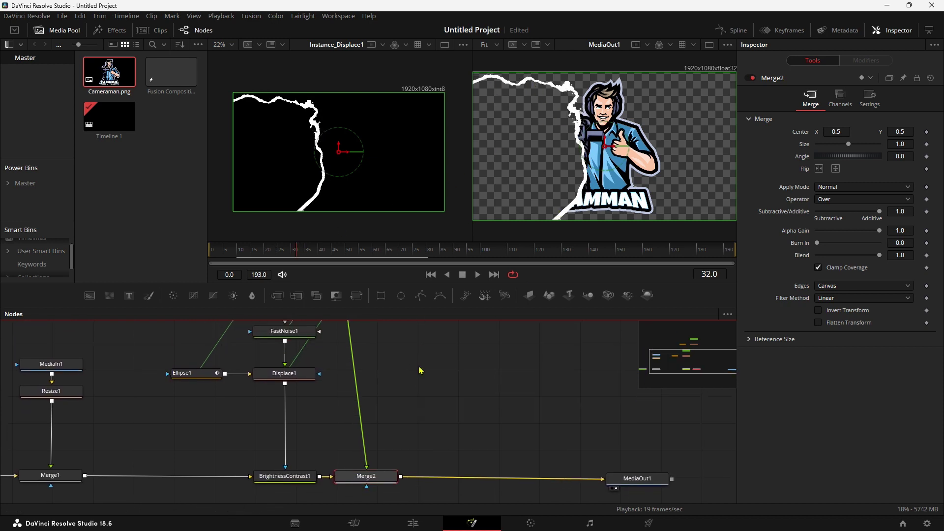
left_click_drag(288, 230, 275, 230)
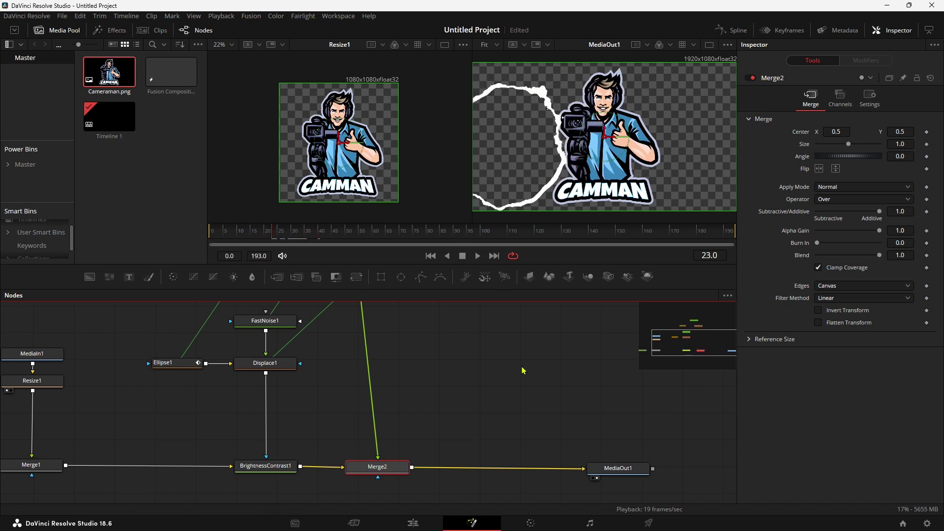
left_click_drag(522, 366, 529, 395)
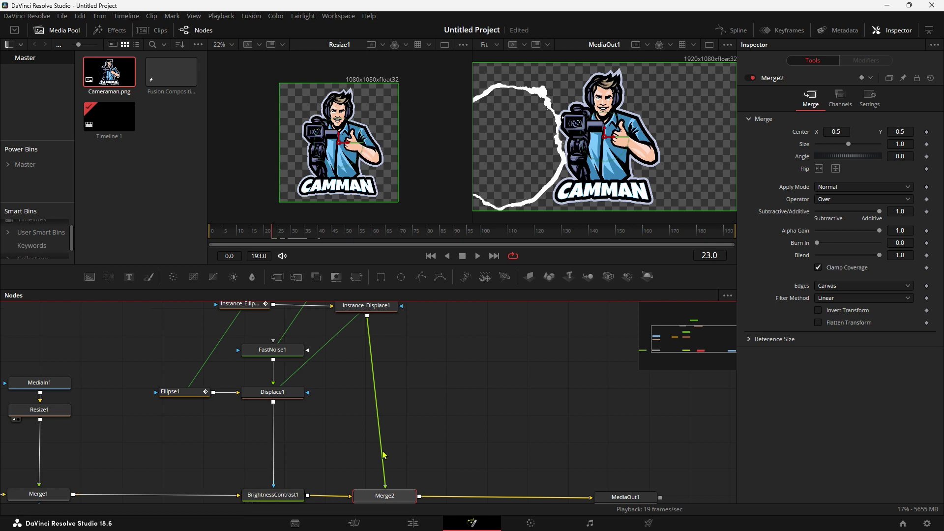
left_click_drag(435, 391, 448, 464)
left_click_drag(373, 385, 405, 386)
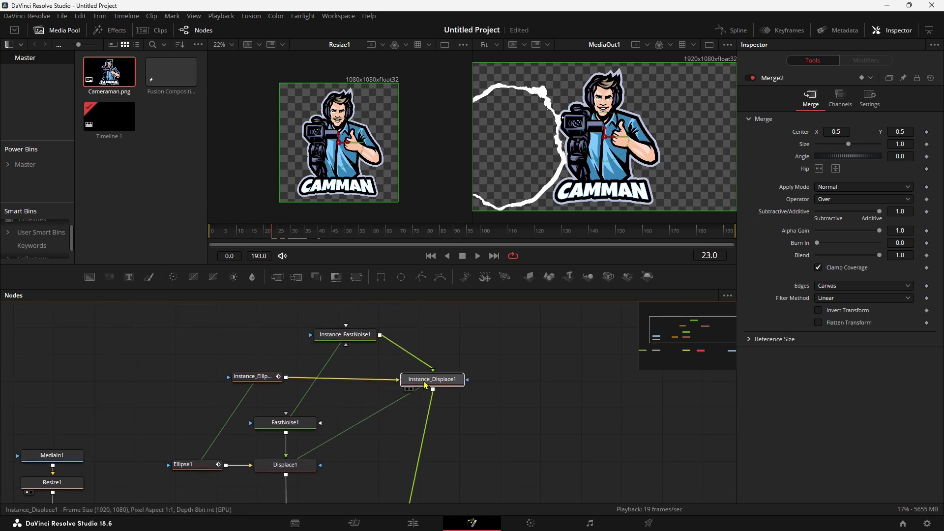
Step: Add a Brightness / Contrast node after Instance_Displace1 via a 'brig' tool search
left_click(405, 386)
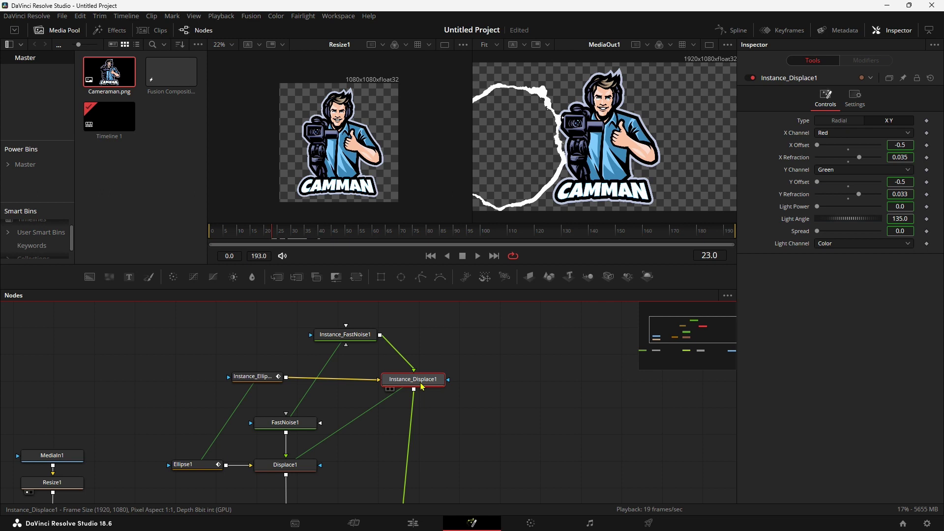
key("shift+space")
type("displ")
key("BackSpace")
key("BackSpace")
key("BackSpace")
type("b")
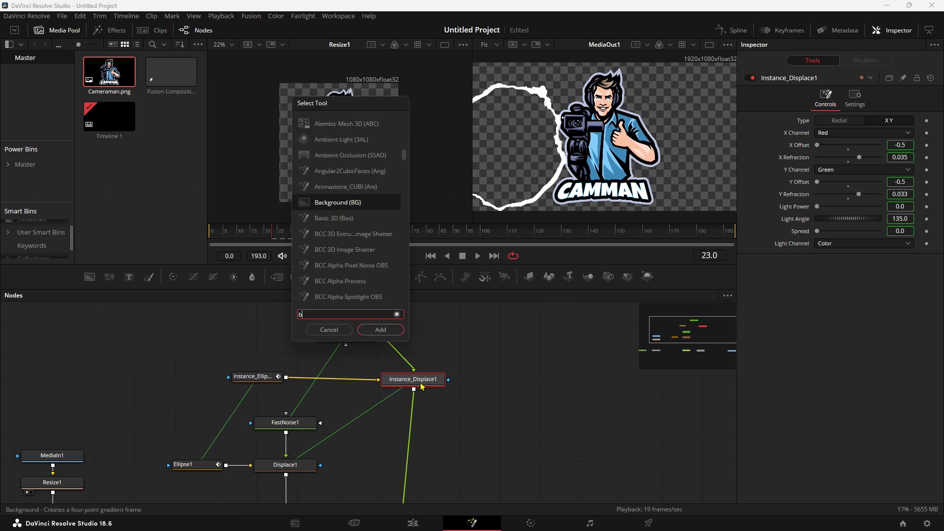
type("rig")
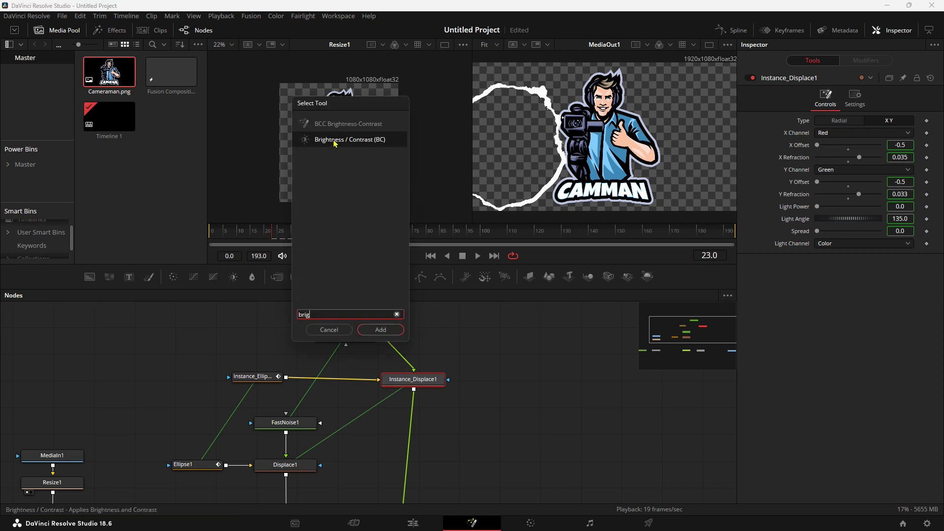
left_click(398, 334)
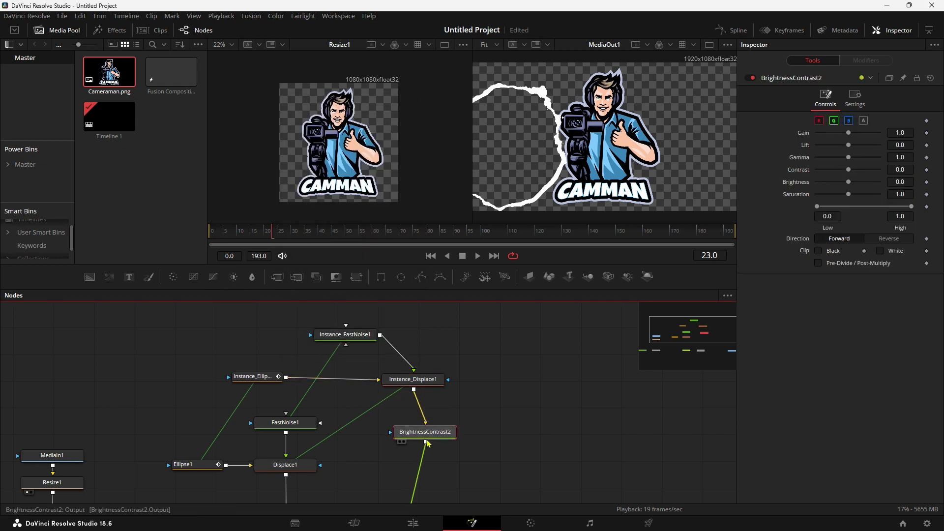
scroll(423, 426, "down", 3)
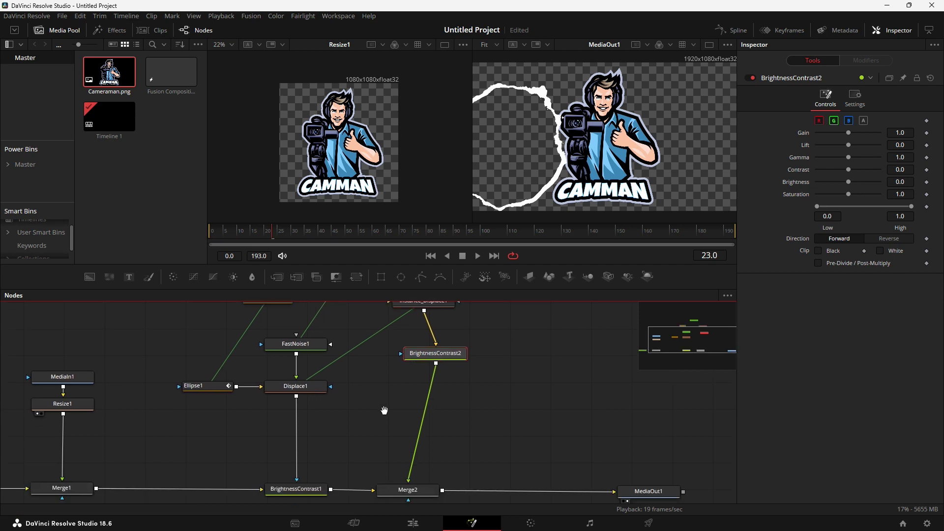
Step: Mask BrightnessContrast2 with Resize1's logo, enable Multiply by Mask, and scrub past frame 33
scroll(387, 406, "down", 2)
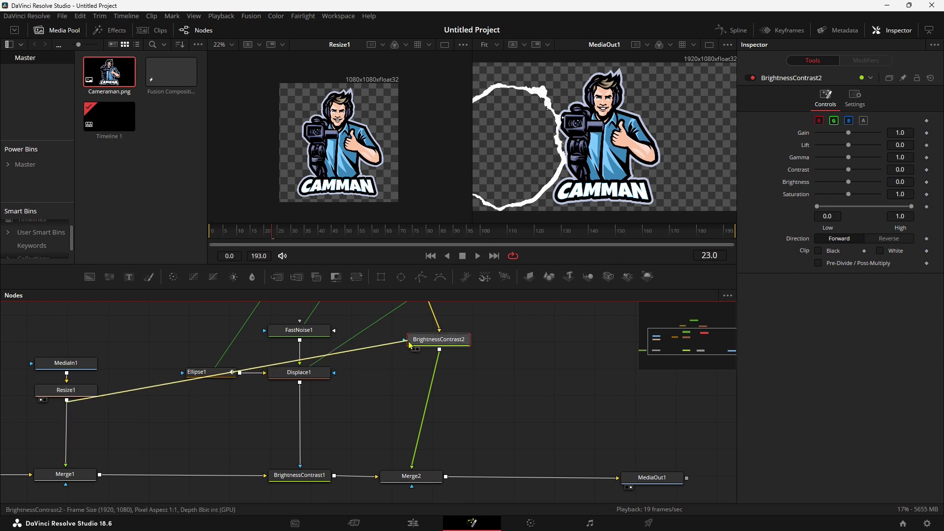
left_click_drag(419, 354, 415, 342)
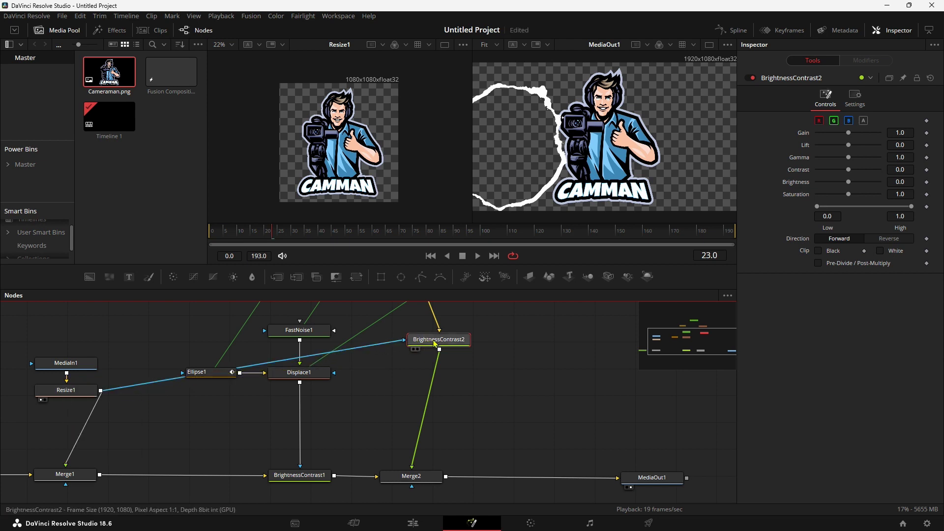
left_click(855, 98)
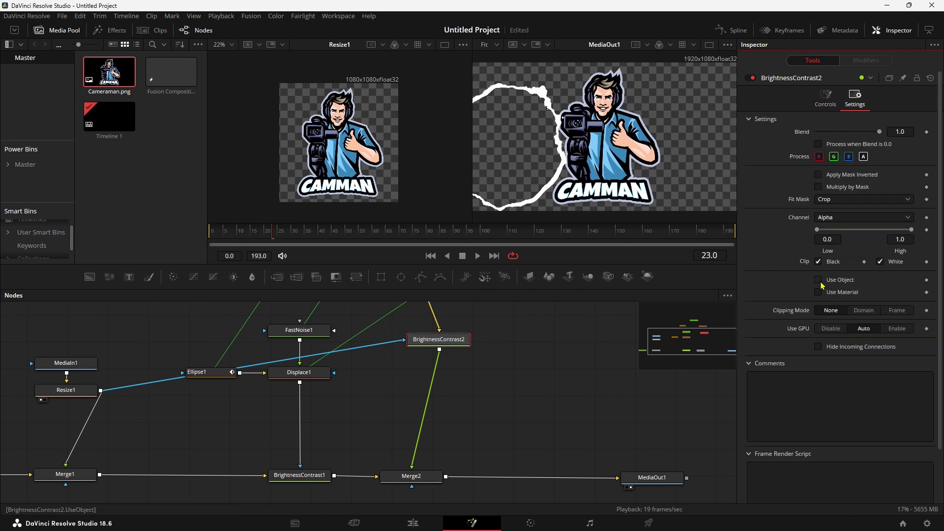
left_click(819, 176)
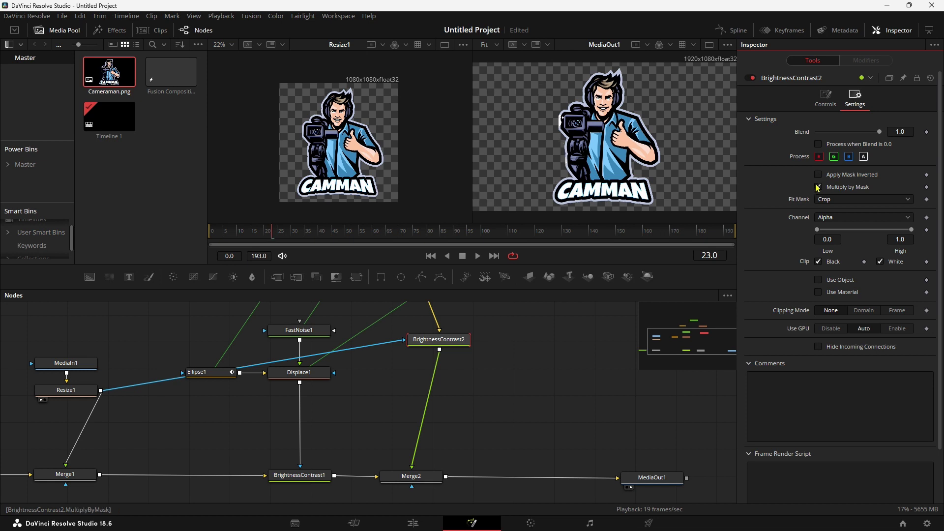
mouse_move(277, 235)
left_mouse_down()
mouse_move(301, 241)
mouse_move(290, 242)
mouse_move(299, 254)
left_mouse_up()
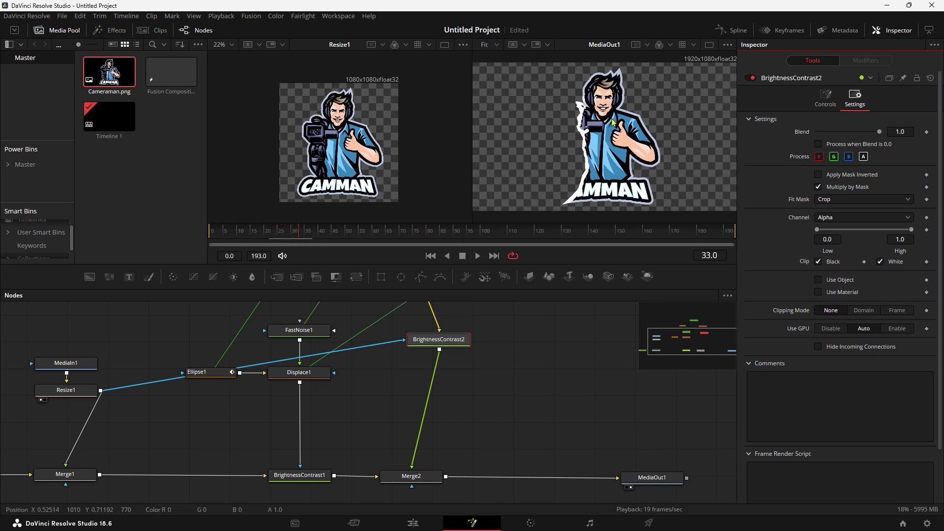
mouse_move(299, 247)
left_mouse_down()
mouse_move(421, 246)
mouse_move(270, 244)
mouse_move(366, 246)
mouse_move(297, 251)
mouse_move(319, 253)
left_mouse_up()
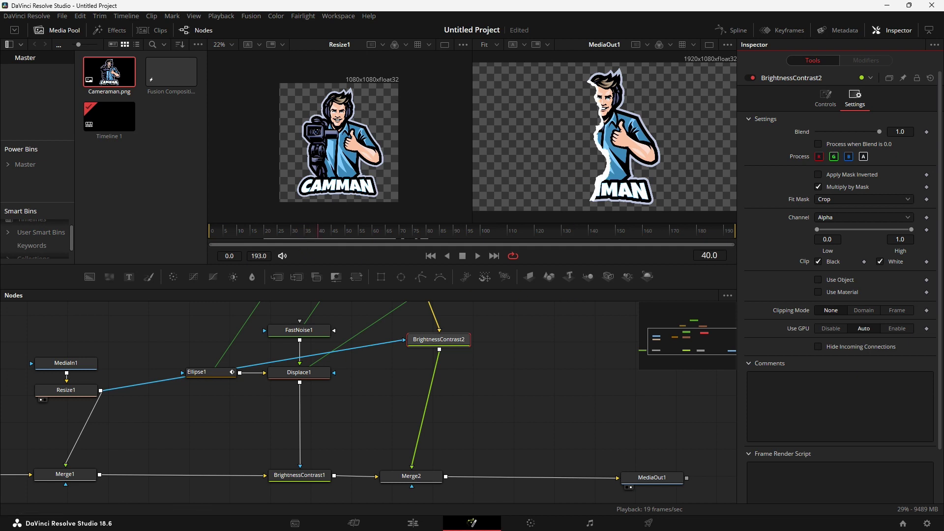
left_click(565, 403)
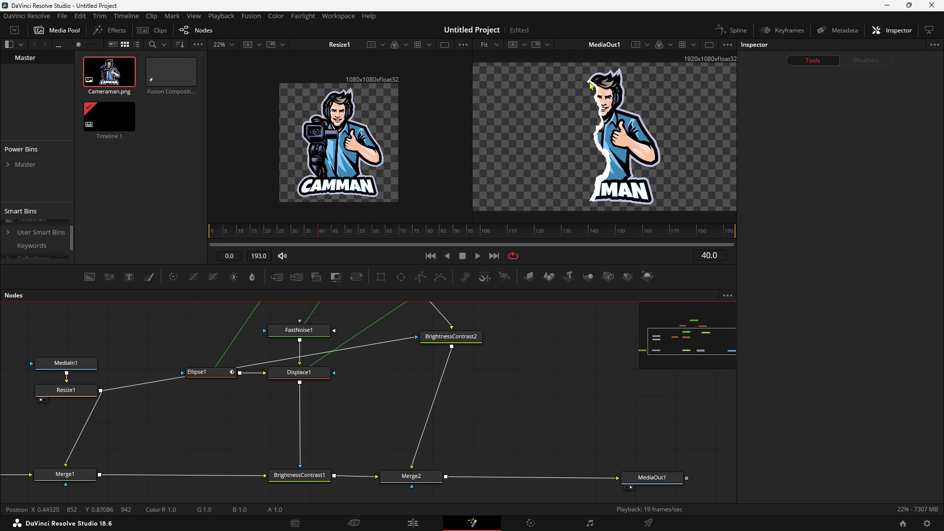
Step: Add a black Background node masked by BrightnessContrast2 and feed it into Merge2's foreground
left_click_drag(90, 277, 493, 372)
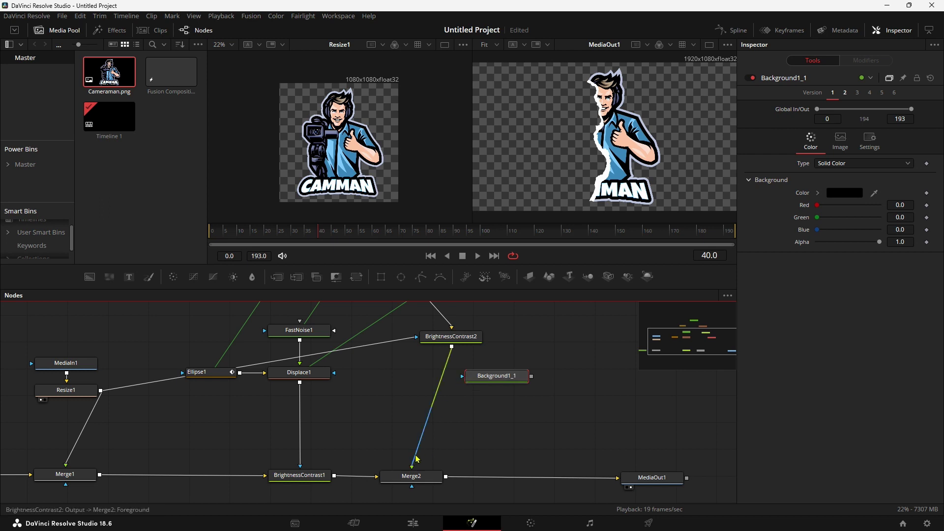
mouse_move(412, 466)
left_mouse_down()
mouse_move(453, 376)
mouse_move(465, 381)
left_mouse_up()
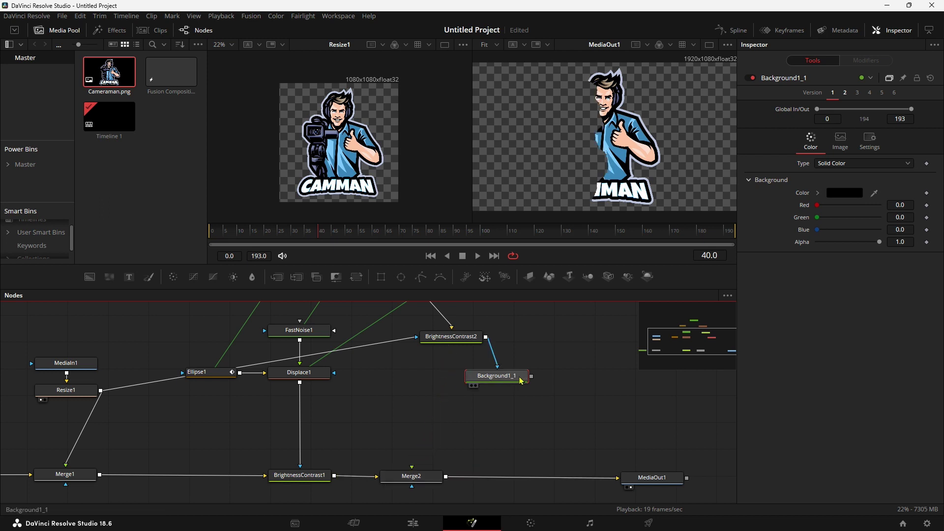
left_click_drag(530, 376, 414, 480)
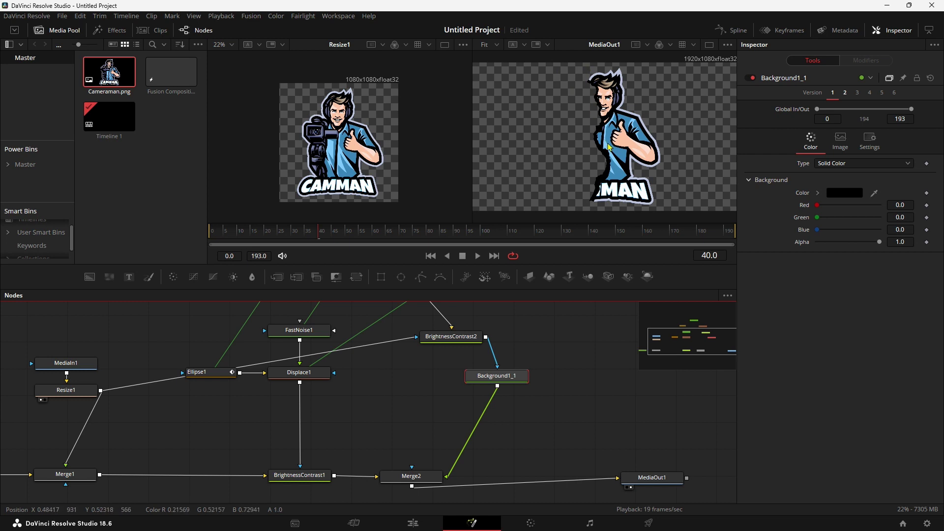
left_click(831, 164)
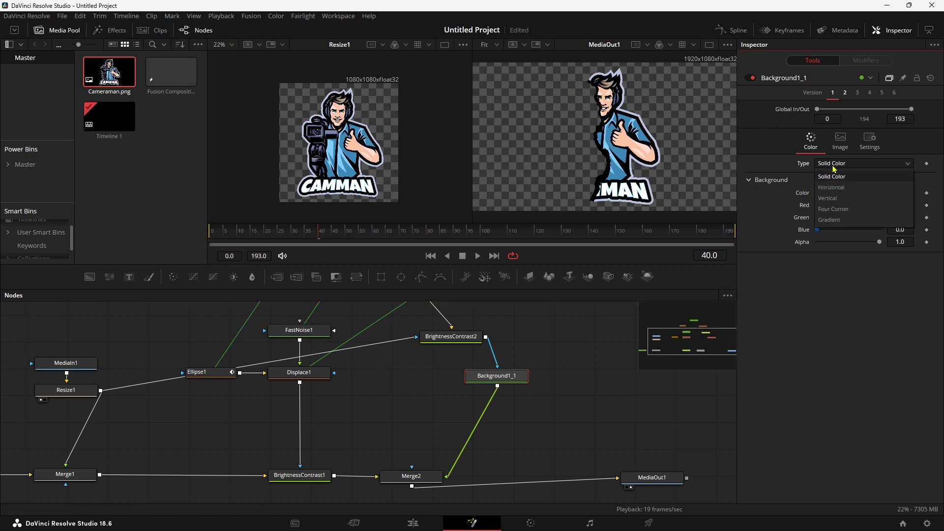
left_click(831, 176)
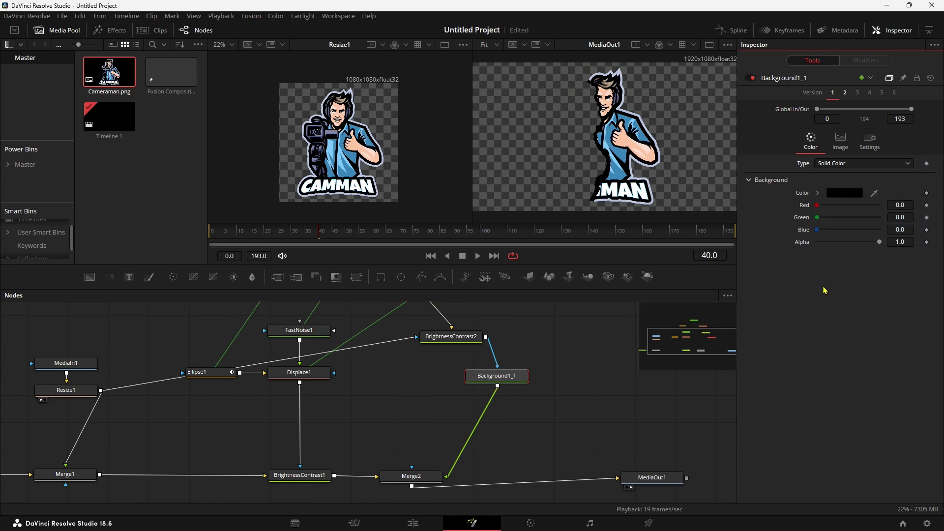
left_click(819, 195)
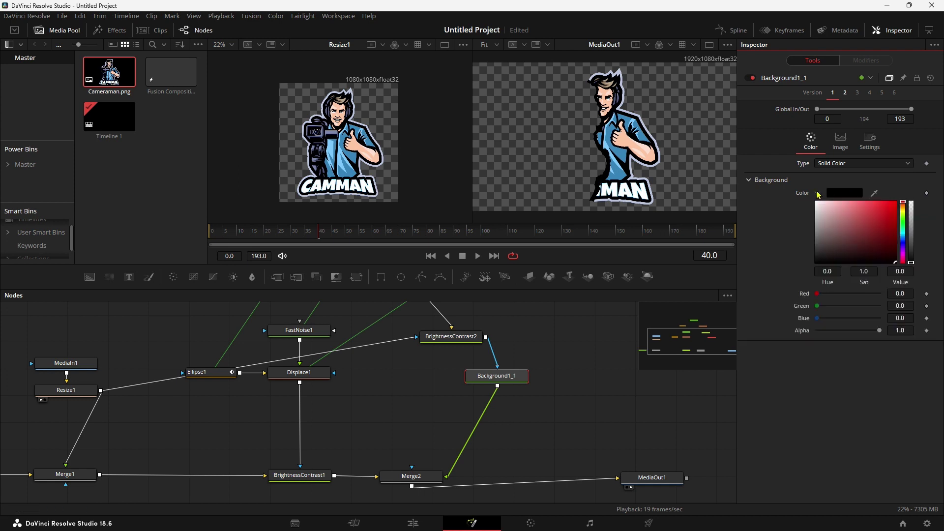
left_click_drag(900, 215, 903, 208)
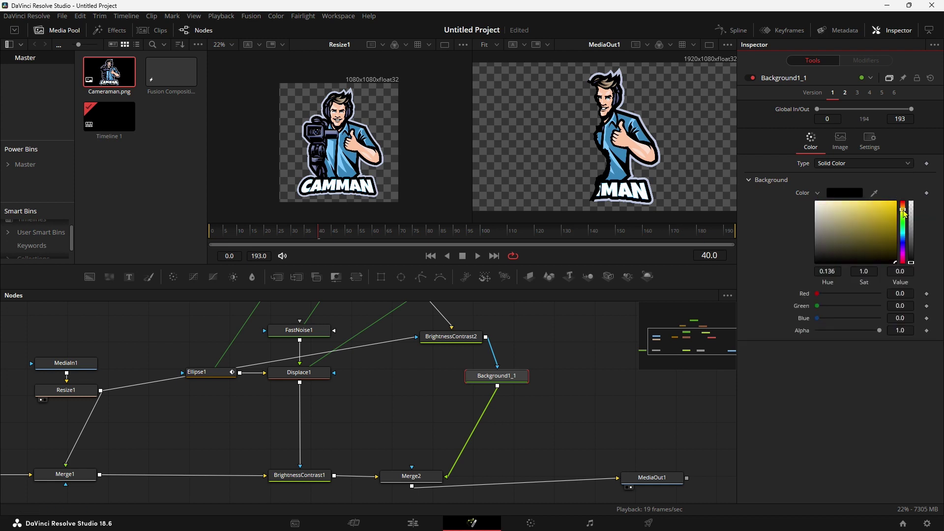
left_click(889, 206)
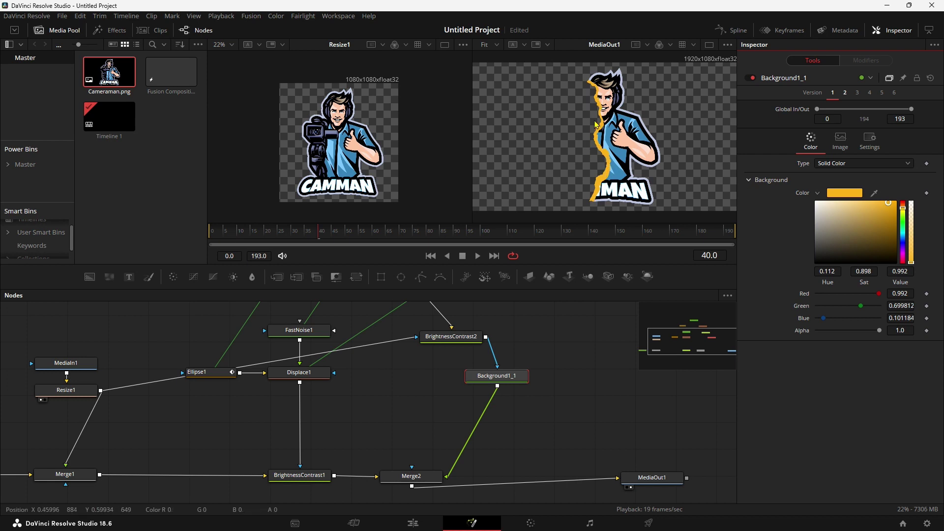
left_click(242, 231)
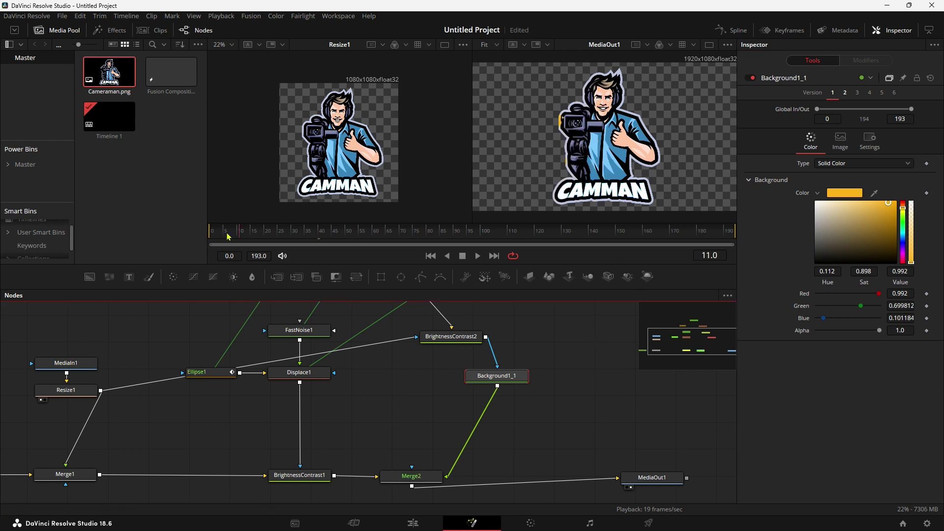
left_click(228, 235)
key("space")
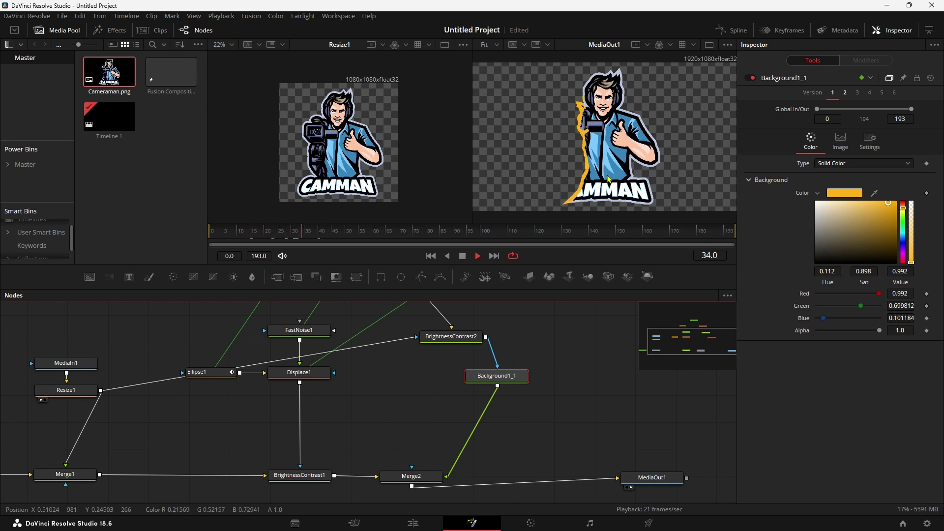
left_click(341, 233)
mouse_move(341, 232)
left_mouse_down()
mouse_move(277, 233)
mouse_move(318, 233)
left_mouse_up()
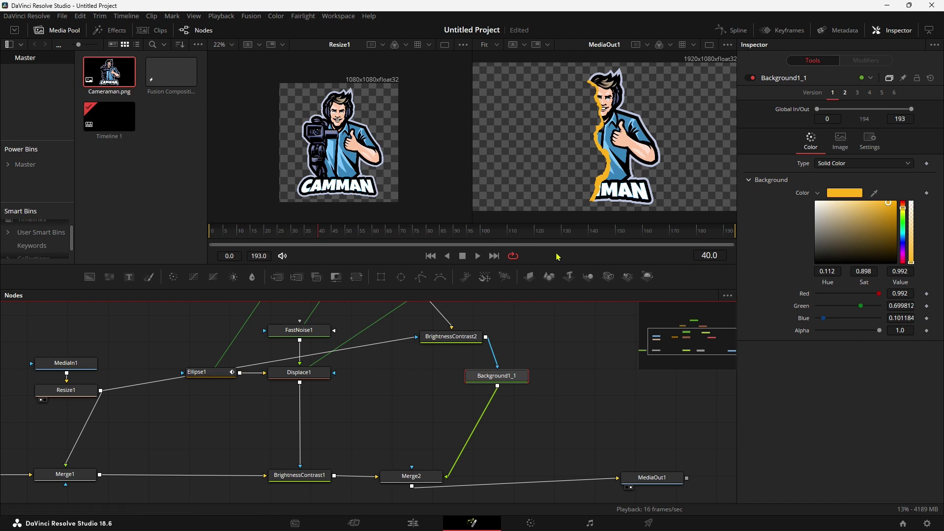
left_click_drag(369, 390, 449, 387)
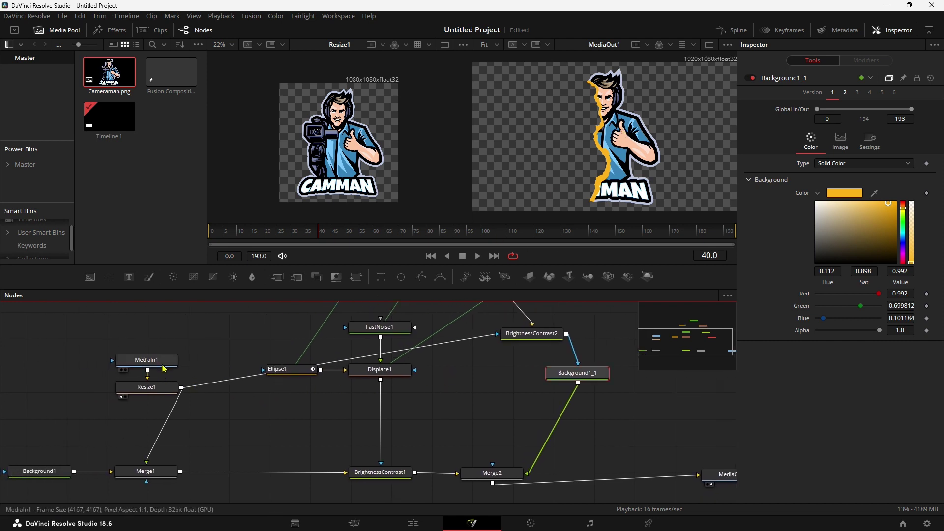
Step: View Ellipse1 at frame 30 and move its centre toward the frame's lower-left corner
left_click(148, 390)
left_click_drag(277, 369, 264, 156)
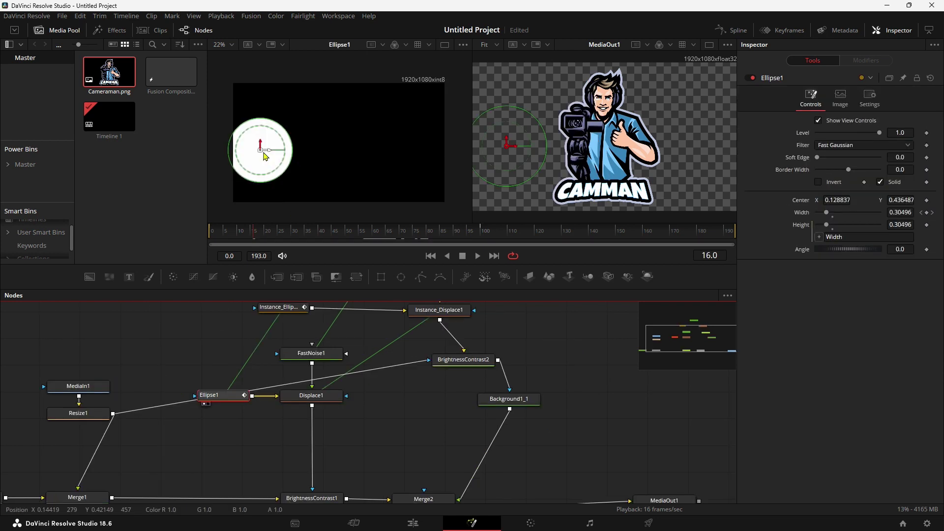
left_click_drag(255, 232, 295, 237)
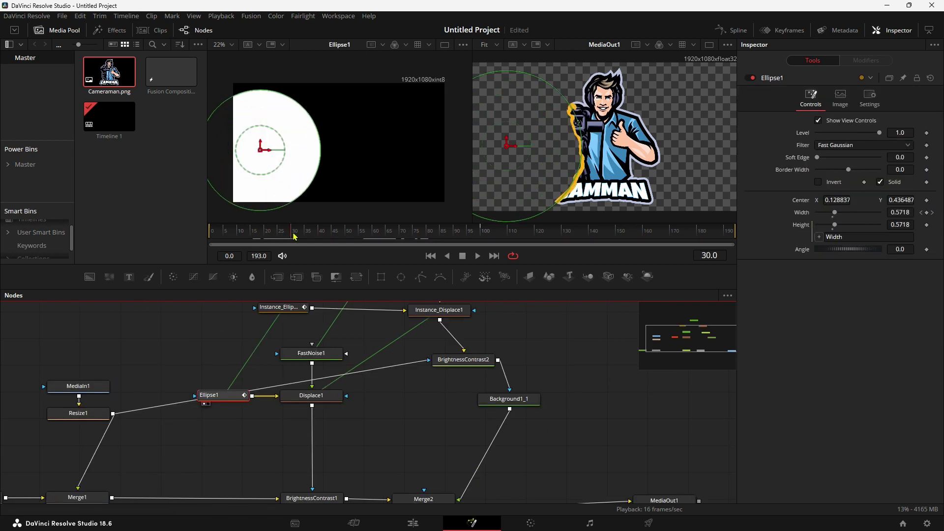
mouse_move(260, 150)
left_mouse_down()
mouse_move(313, 193)
mouse_move(308, 124)
mouse_move(342, 245)
mouse_move(241, 220)
left_mouse_up()
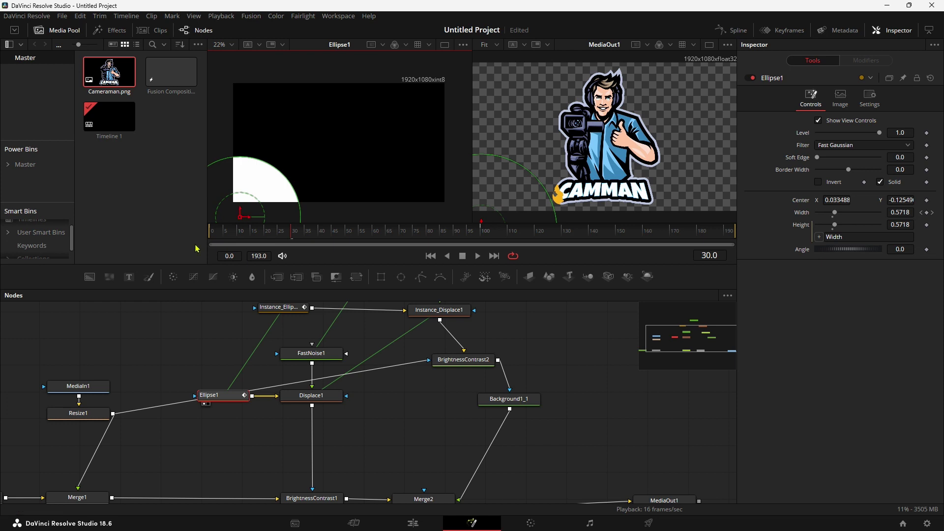
Step: Scrub forward to watch the ellipse grow, and move MediaOut1 further right in the graph
mouse_move(298, 234)
left_mouse_down()
mouse_move(438, 240)
mouse_move(264, 256)
mouse_move(367, 250)
mouse_move(358, 250)
left_mouse_up()
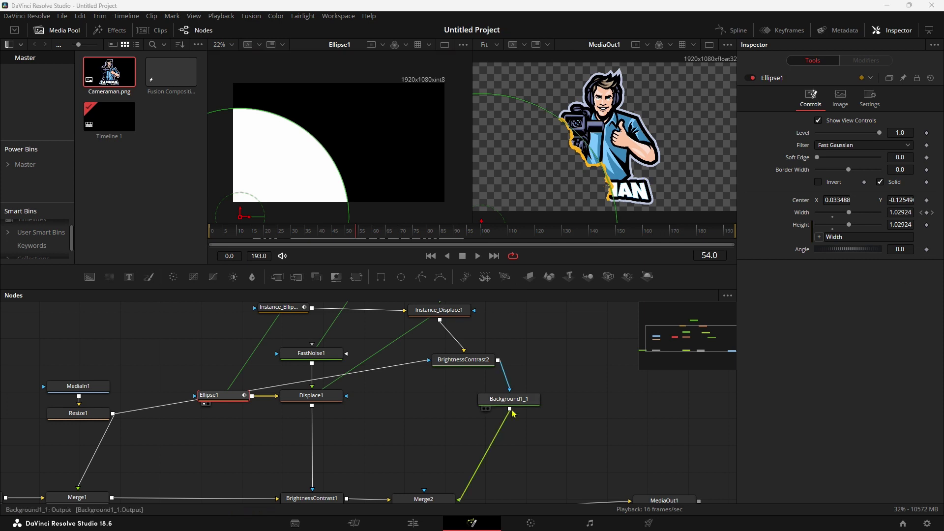
mouse_move(546, 413)
left_mouse_down()
mouse_move(539, 374)
mouse_move(468, 389)
left_mouse_up()
left_click_drag(557, 472, 641, 476)
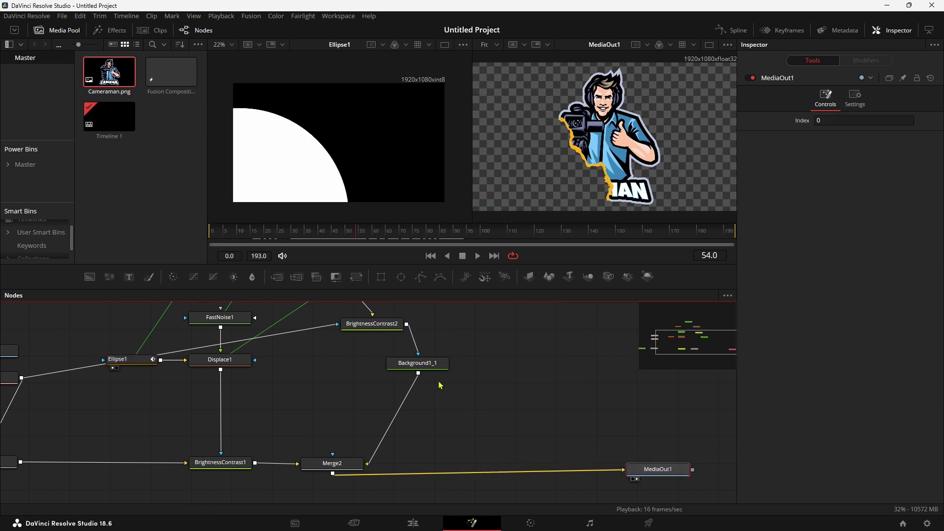
Step: Insert a Soft Glow node between Background1_1 and Merge2 with Glow Size 4.2
left_click_drag(425, 365, 470, 326)
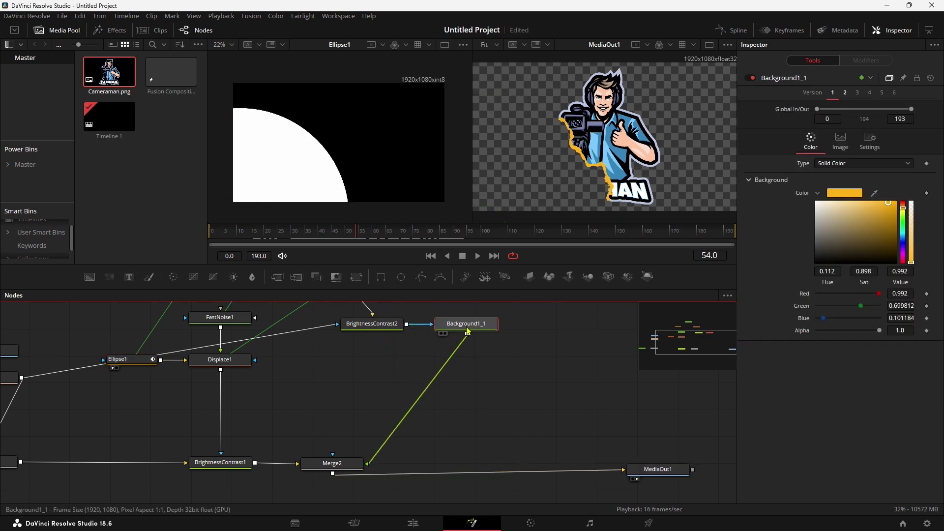
key("shift+space")
type("soft")
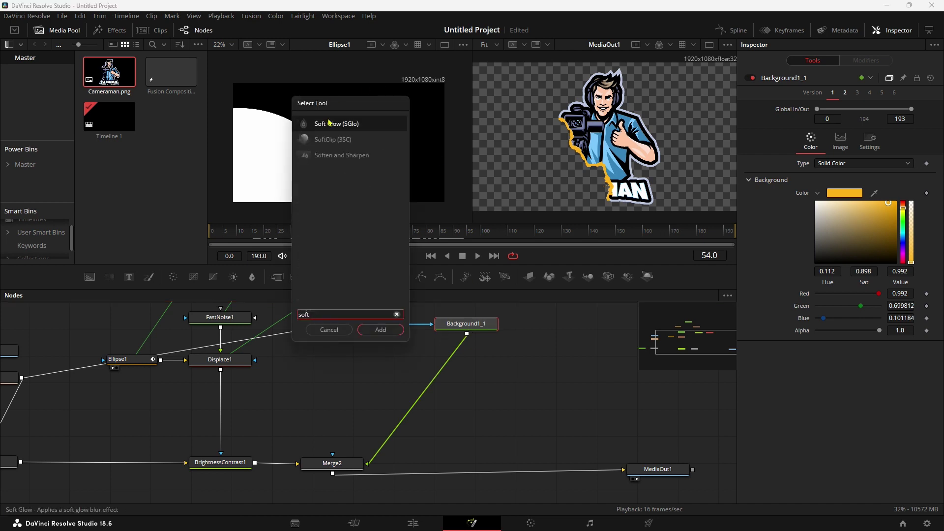
left_click(380, 333)
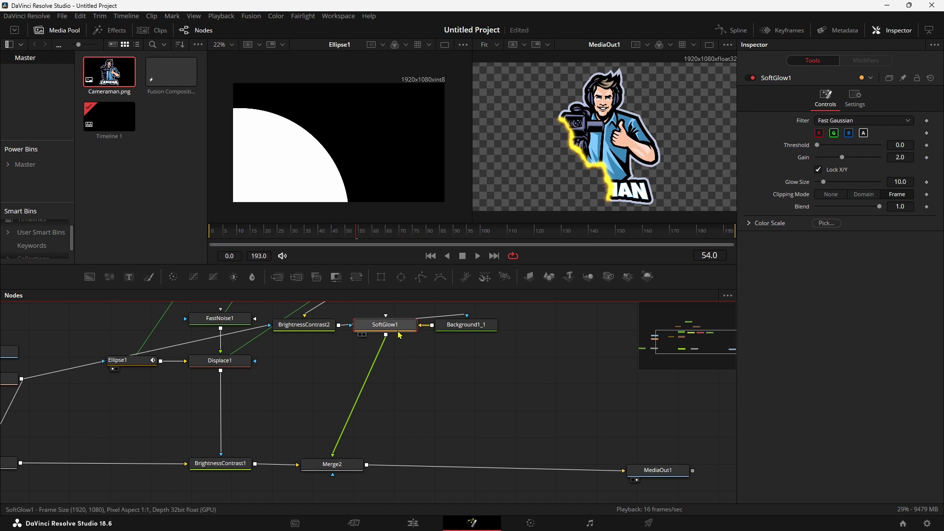
left_click_drag(381, 330, 474, 378)
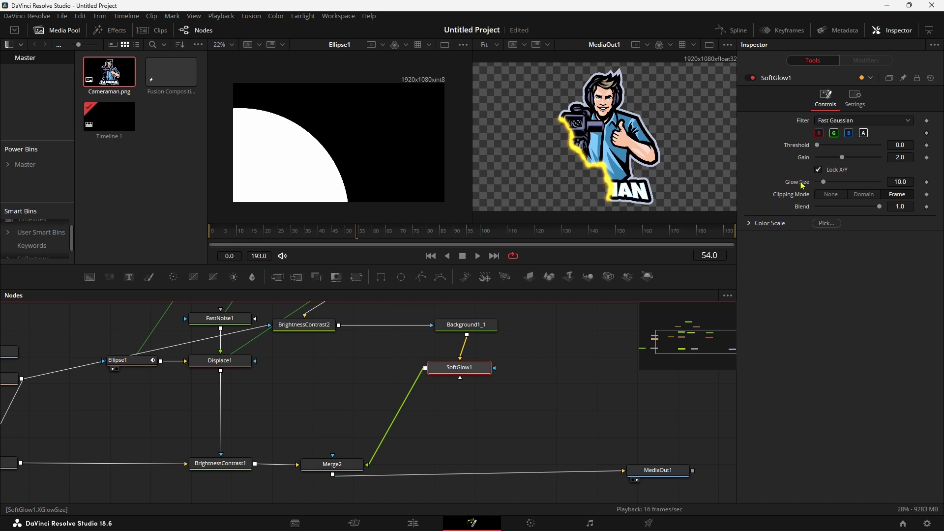
left_click_drag(881, 185, 893, 181)
type("4.2")
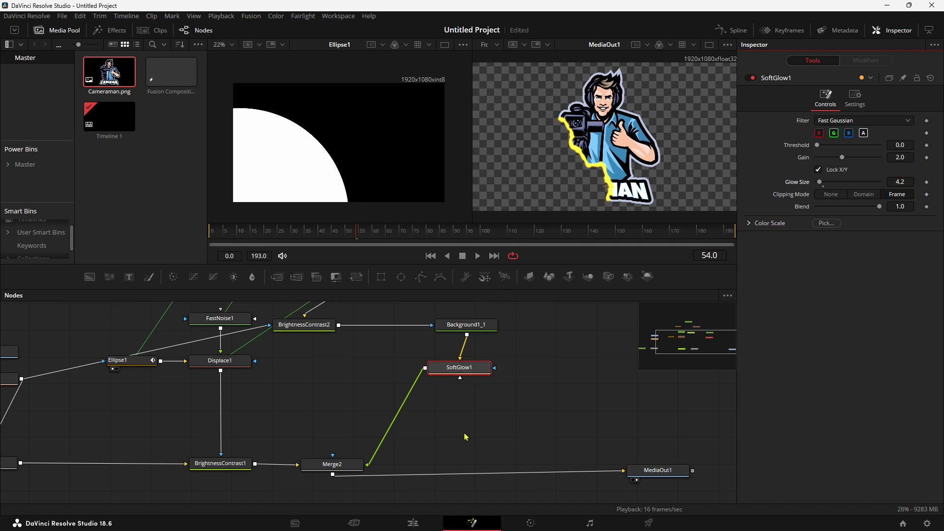
Step: Search the tool list for 'soft' again to add another glow
left_click(471, 370)
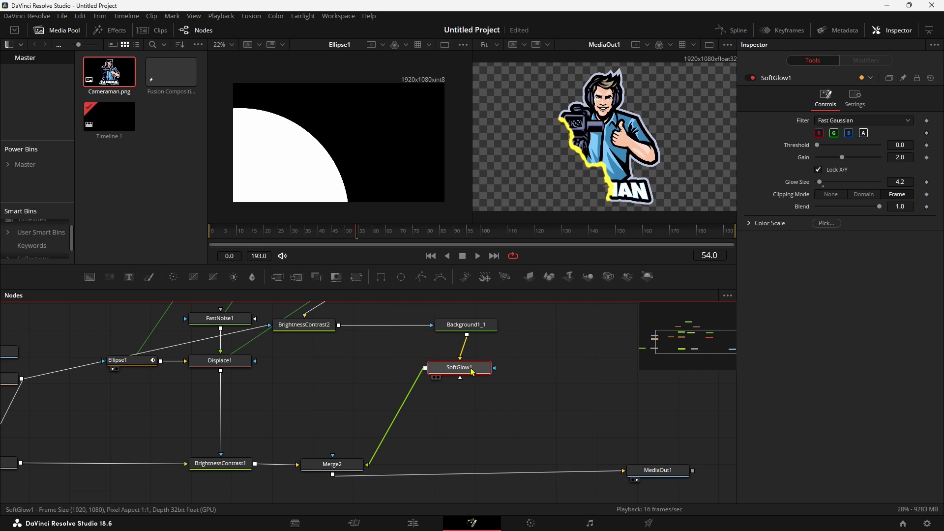
key("shift+space")
type("soft")
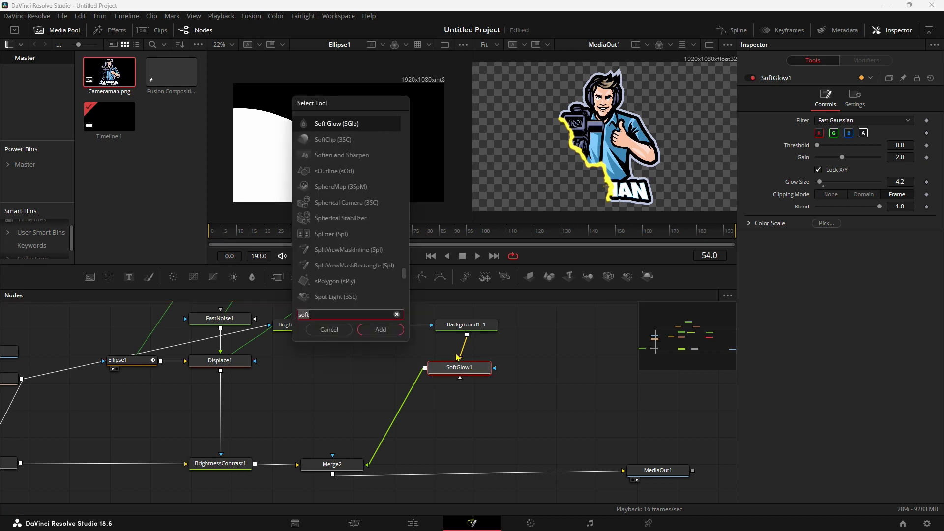
Step: Add a second Soft Glow node, SoftGlow2, and shrink its glow size
key("Return")
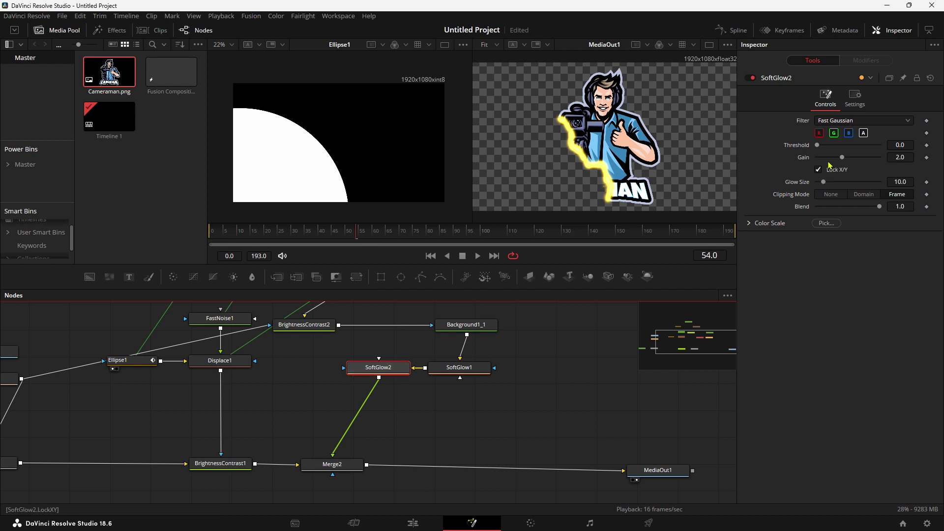
left_click_drag(827, 185, 818, 185)
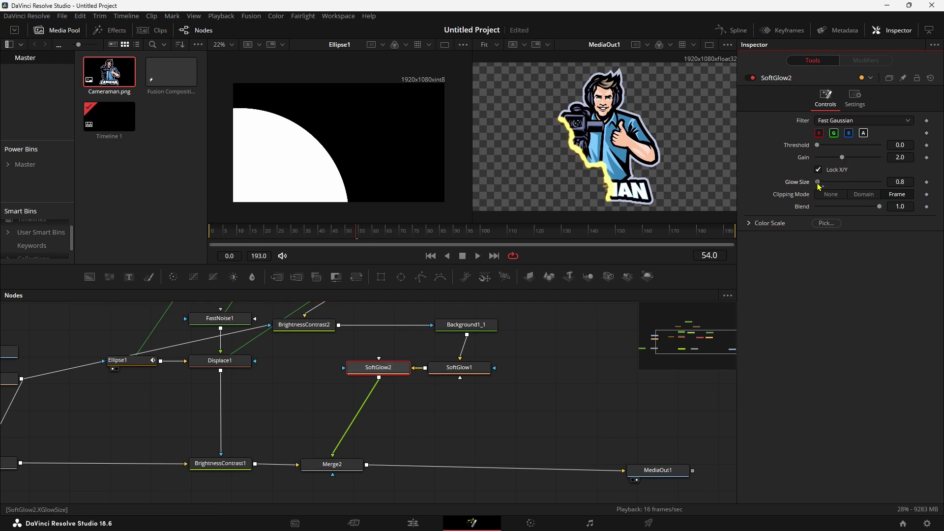
left_click(390, 374)
Step: Add SoftGlow3 with Threshold 0.118, Gain 1.22, Glow Size 21.3, and lower SoftGlow1's gain
key("shift+space")
type("s")
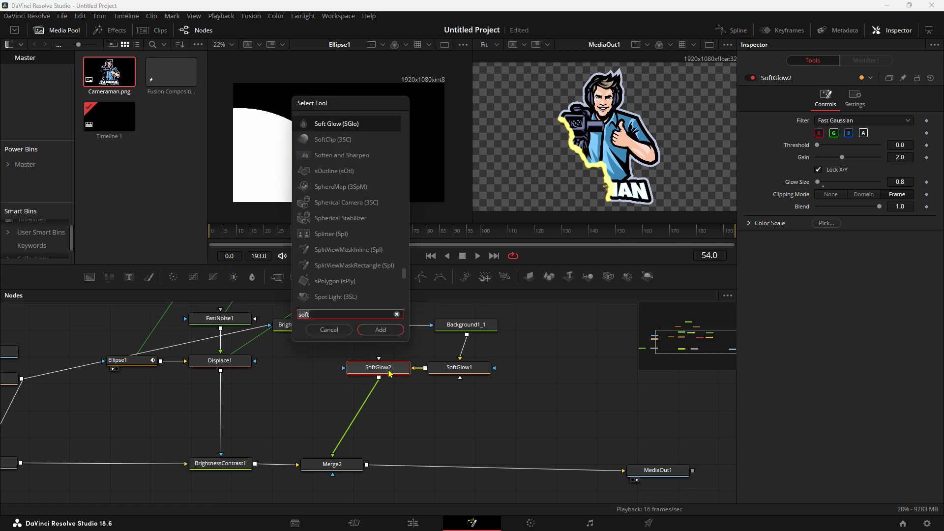
type("oft")
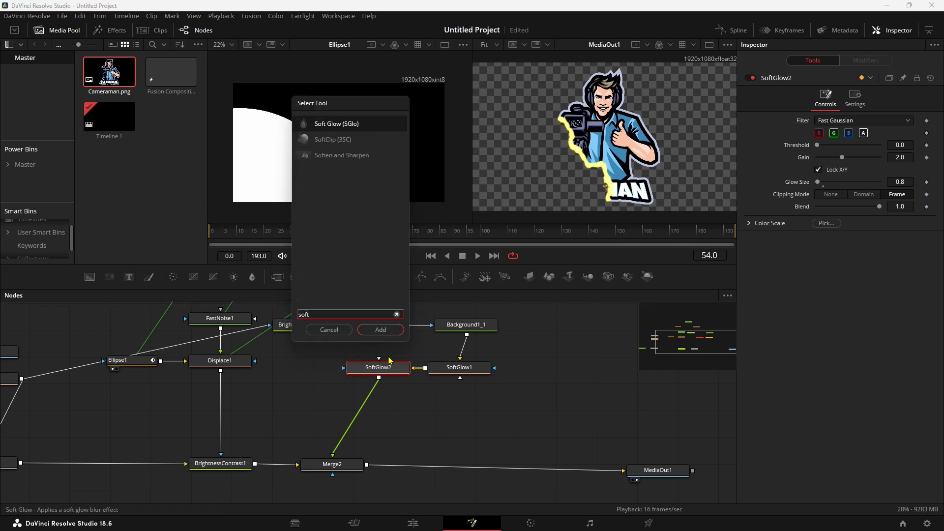
left_click(381, 329)
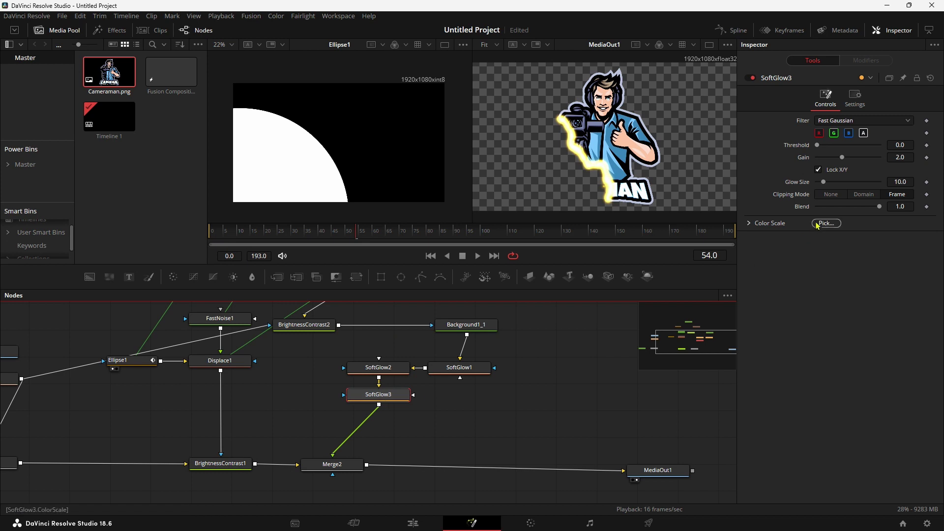
left_click_drag(826, 183, 829, 185)
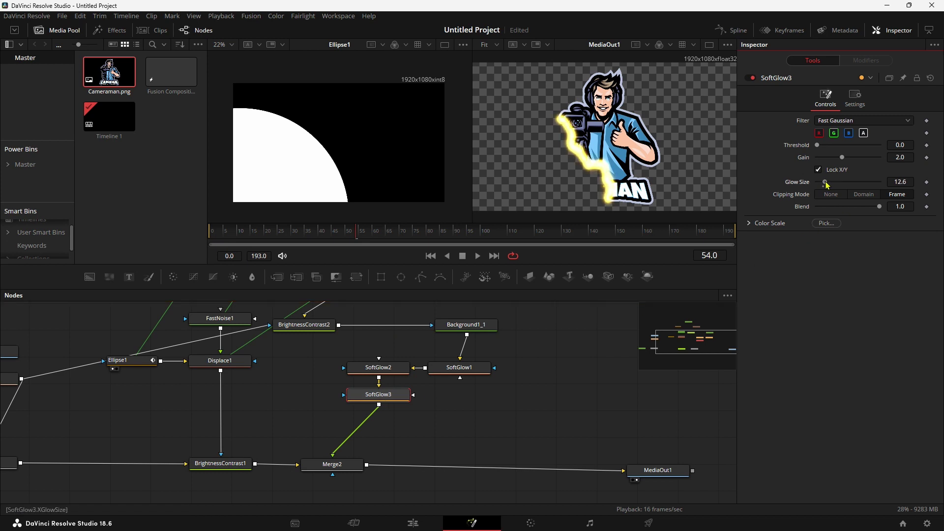
left_click(460, 368)
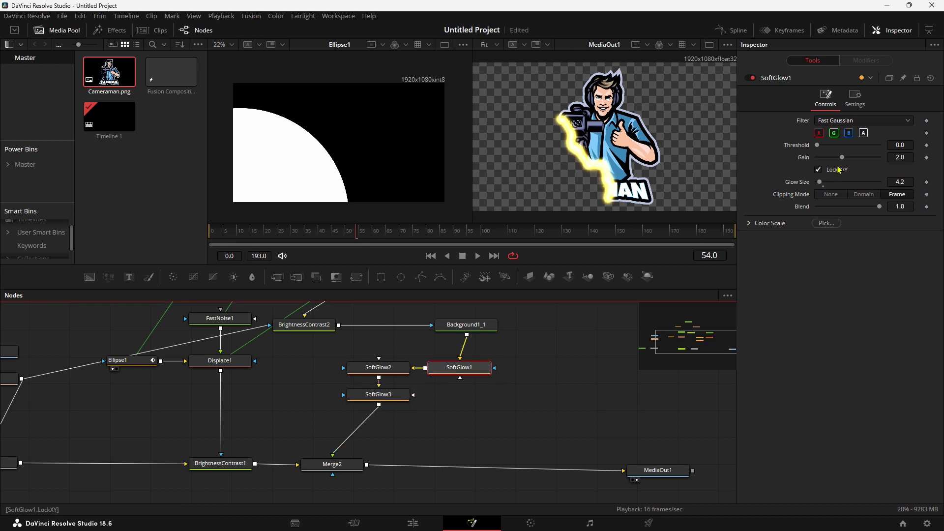
left_click_drag(842, 157, 829, 160)
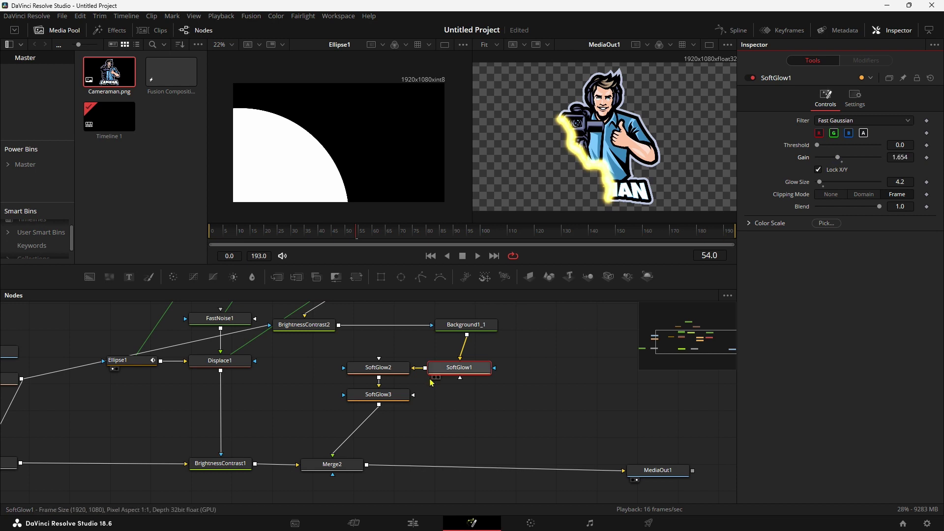
left_click(379, 395)
left_click_drag(842, 158, 828, 147)
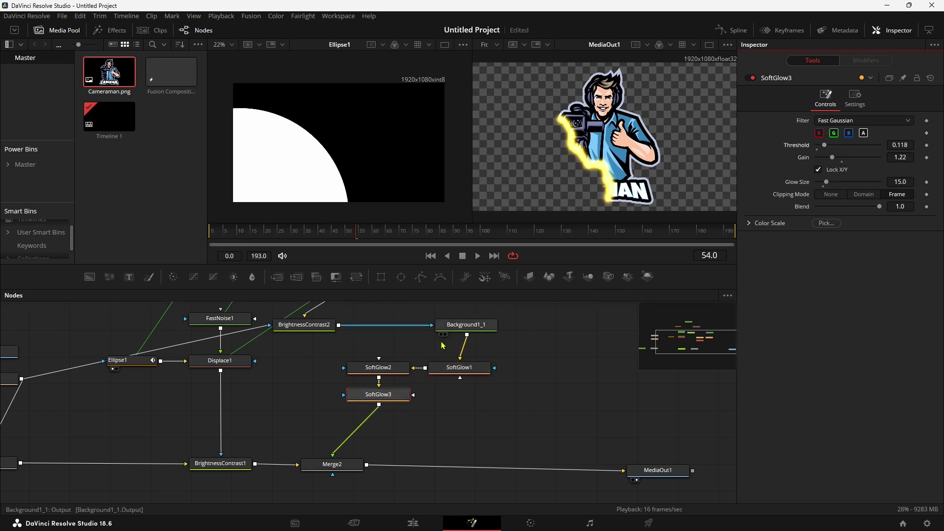
Step: Compare the settings of SoftGlow1, SoftGlow2 and SoftGlow3 and pan the node graph
left_click(379, 368)
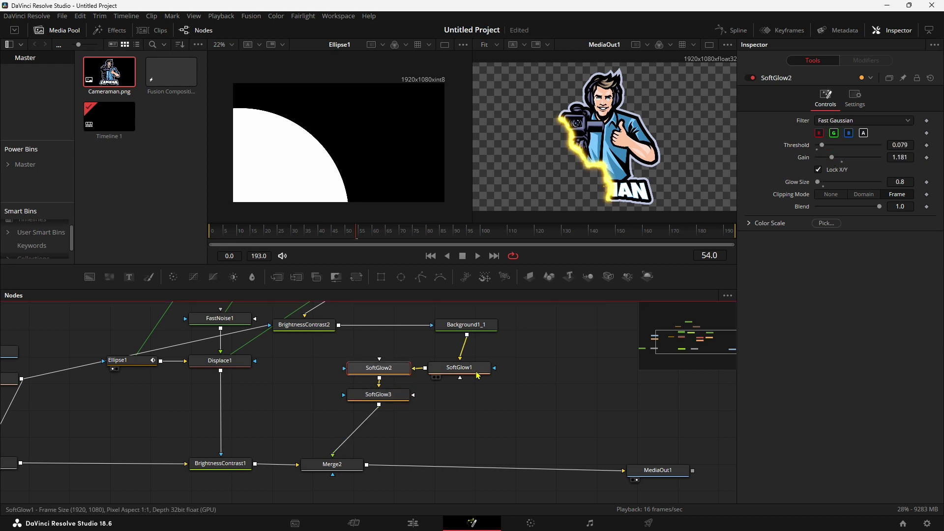
left_click(459, 367)
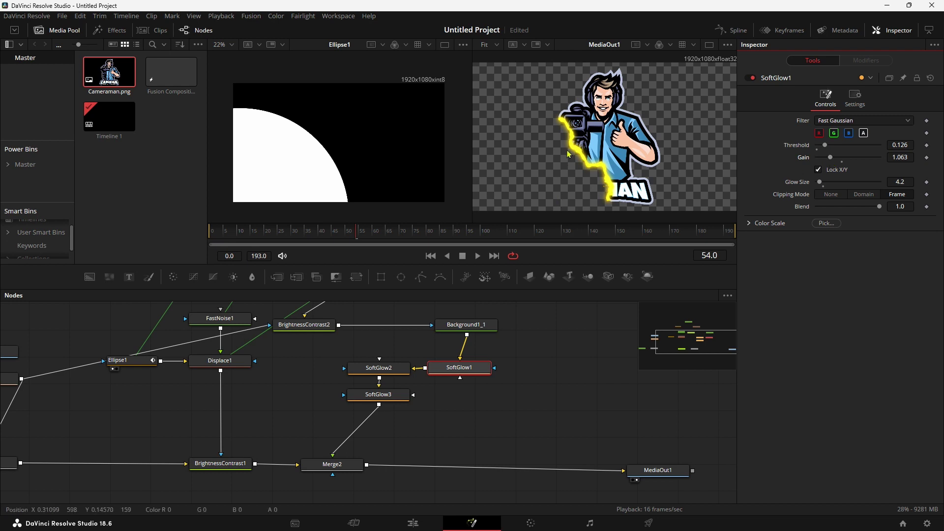
left_click(378, 368)
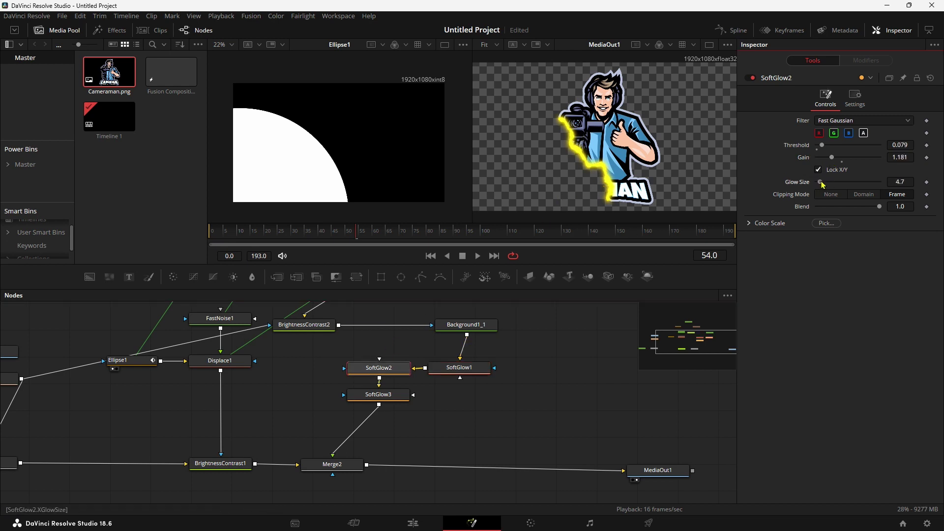
left_click(379, 395)
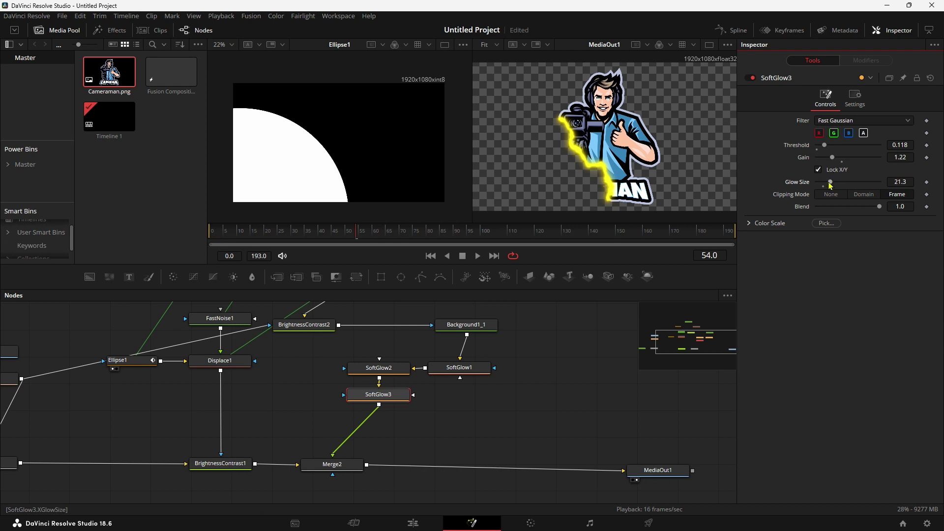
left_click_drag(472, 393, 504, 425)
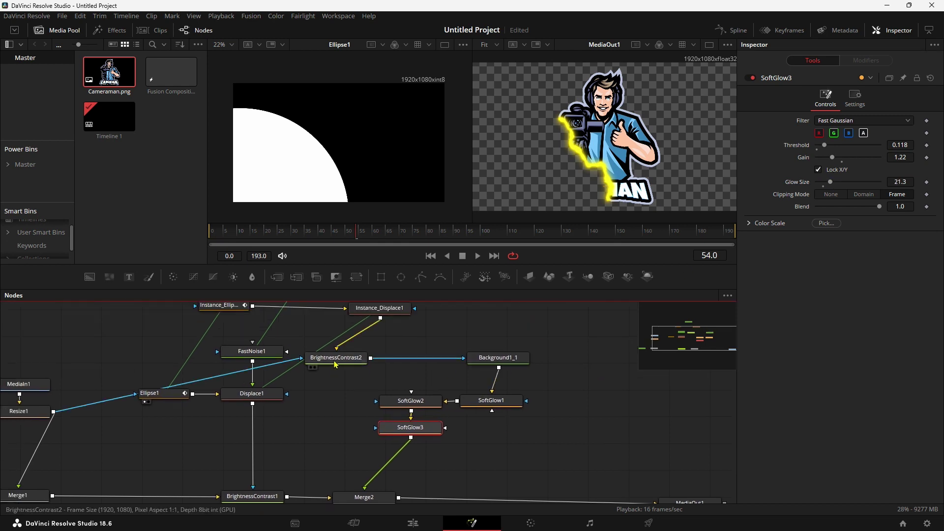
left_click_drag(335, 364, 372, 363)
Step: Lower Instance_Ellipse1's Border Width to about 0.0064, then select Ellipse1
scroll(220, 350, "up", 2)
left_click(219, 349)
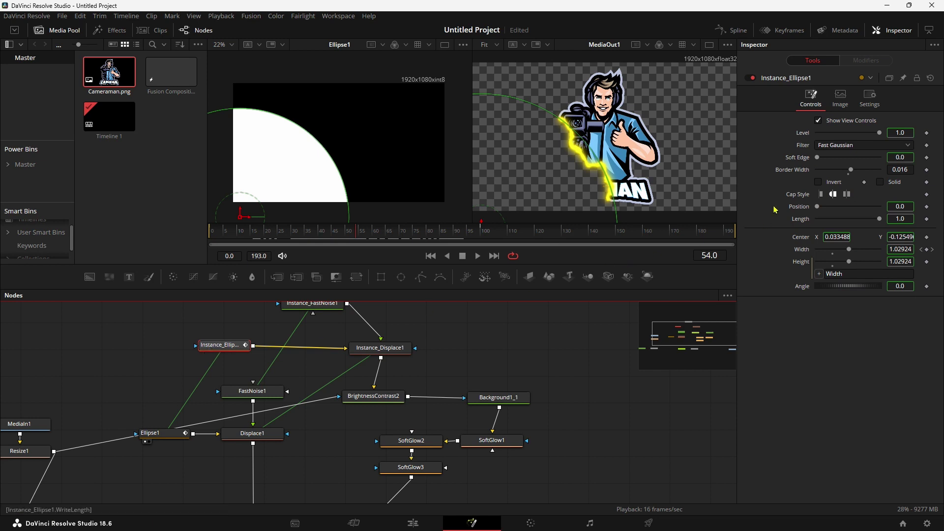
left_click_drag(911, 169, 904, 169)
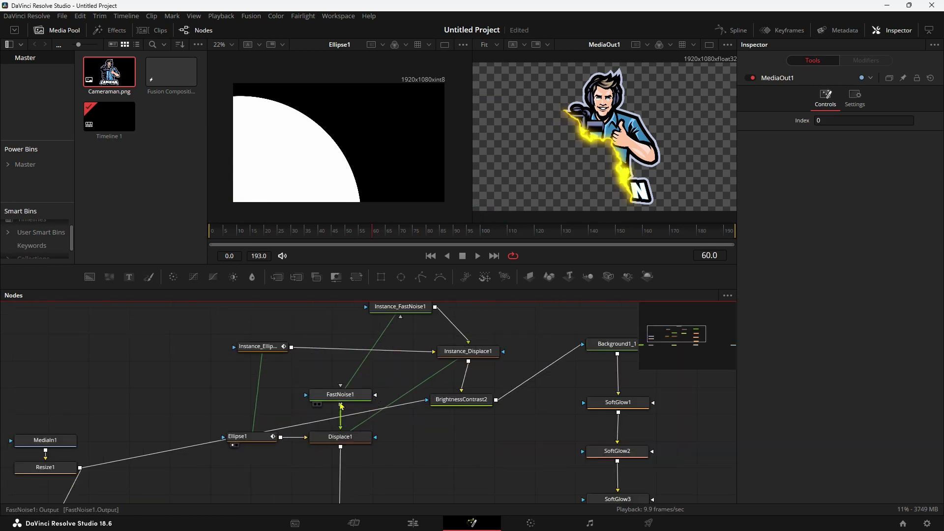
scroll(299, 395, "up", 3)
left_click_drag(246, 437, 236, 438)
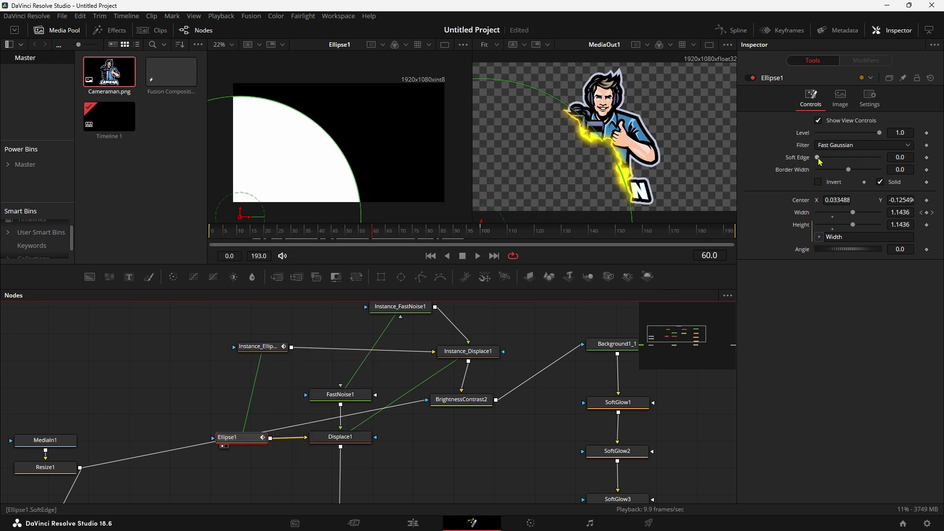
Step: Give Ellipse1 a Soft Edge of 0.0126 and scrub from frame 37 to review the reveal
left_click_drag(819, 159, 812, 160)
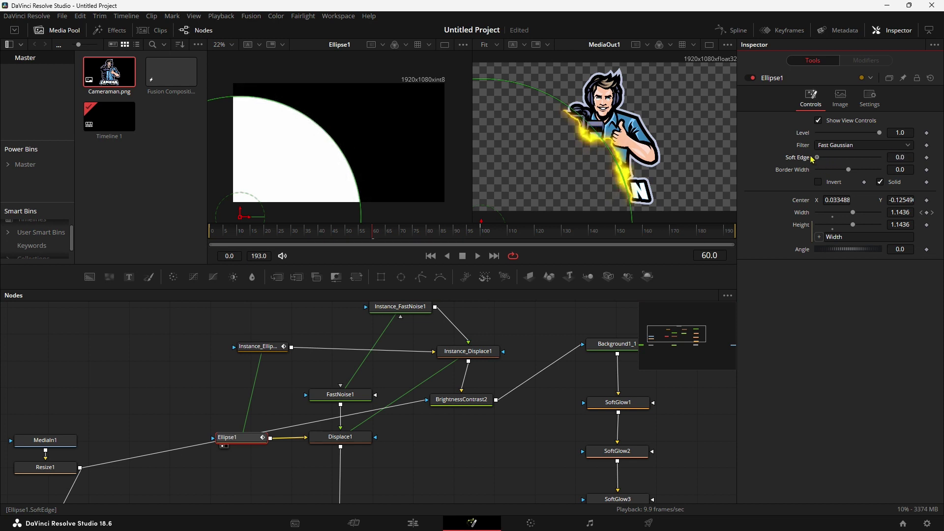
left_click_drag(820, 160, 824, 163)
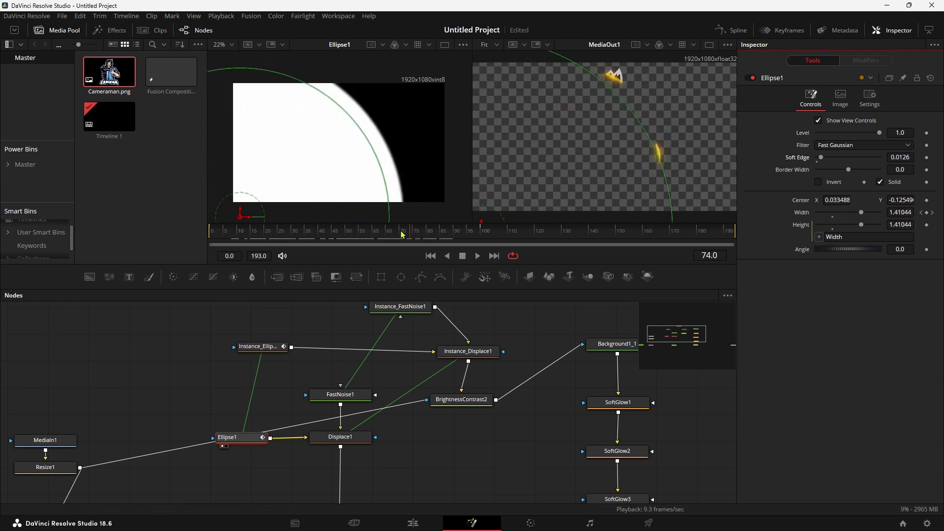
key("space")
key("space")
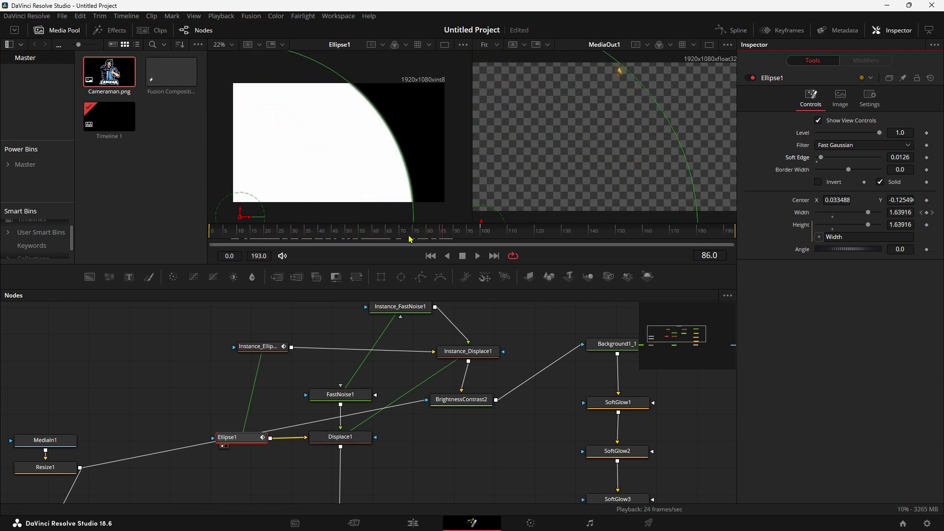
left_click(311, 245)
left_click_drag(312, 244, 374, 244)
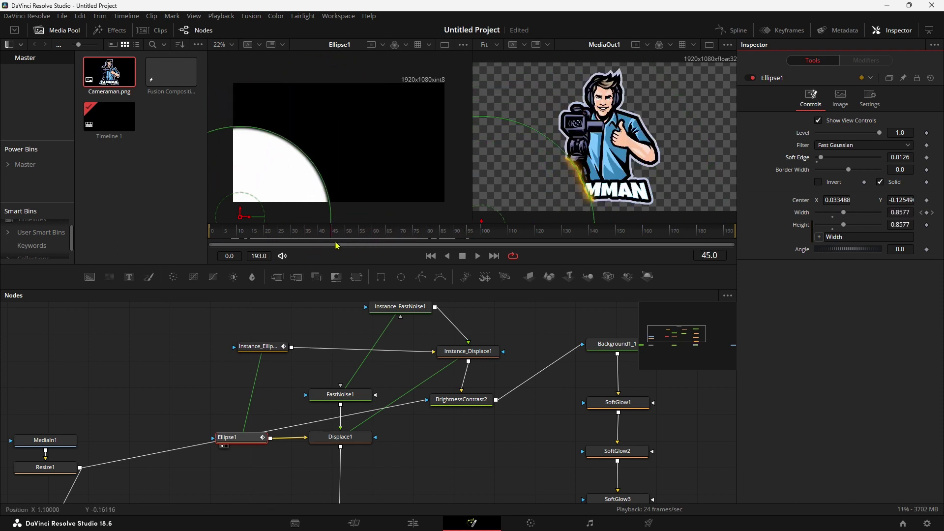
left_click_drag(374, 244, 380, 244)
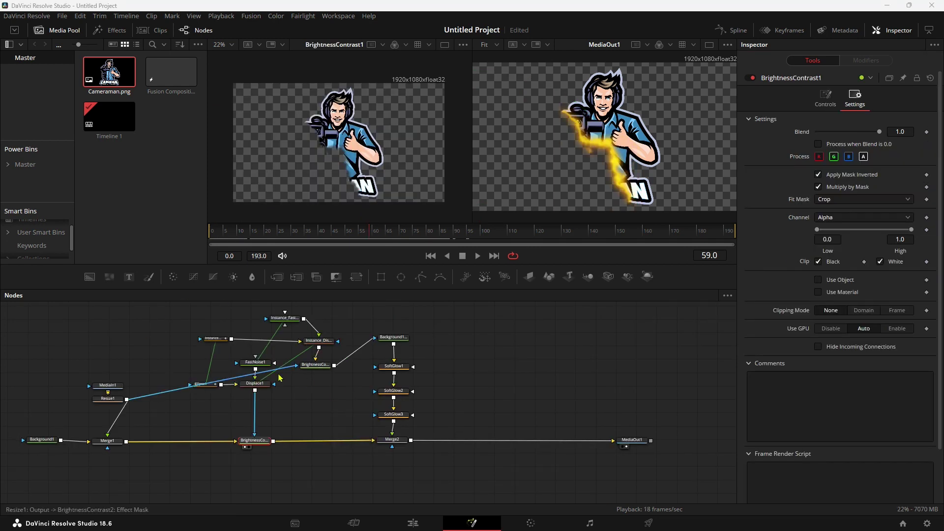
left_click_drag(340, 469, 367, 447)
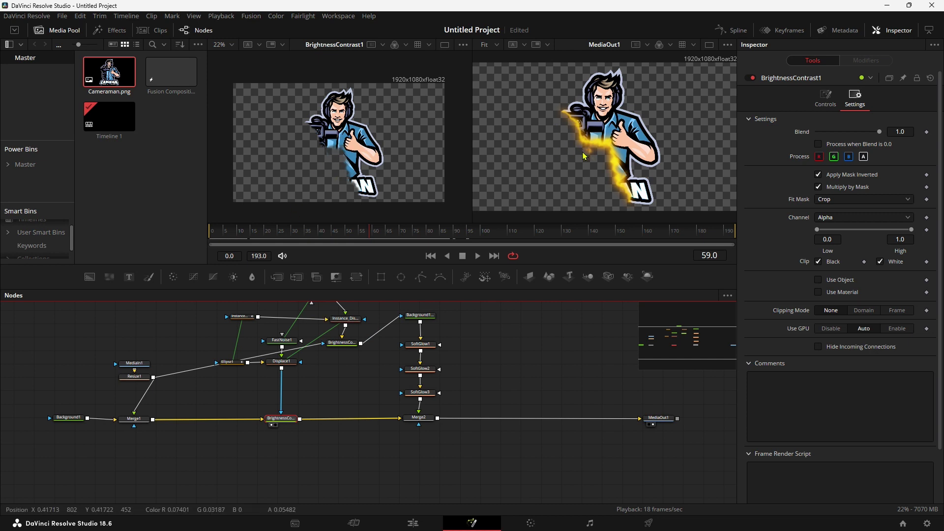
left_click(292, 466)
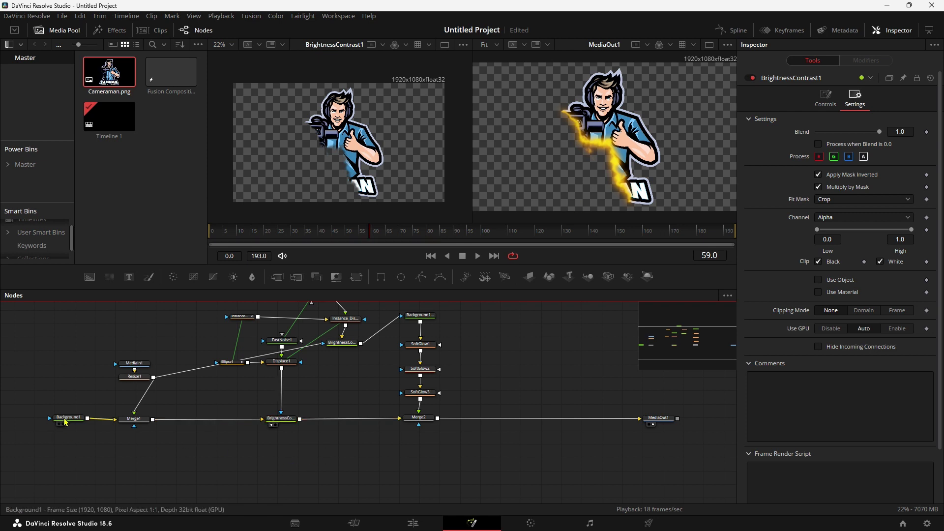
left_click_drag(64, 417, 47, 420)
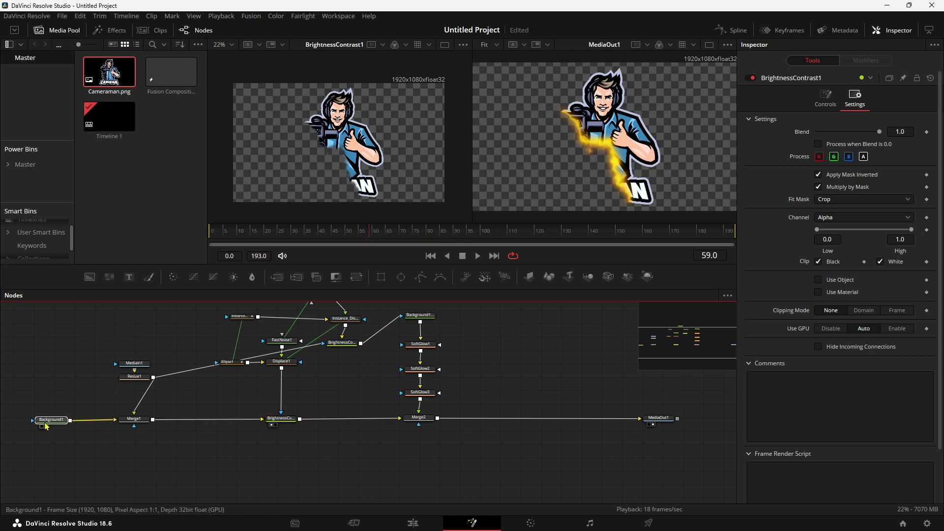
left_click(136, 421)
left_click(286, 421)
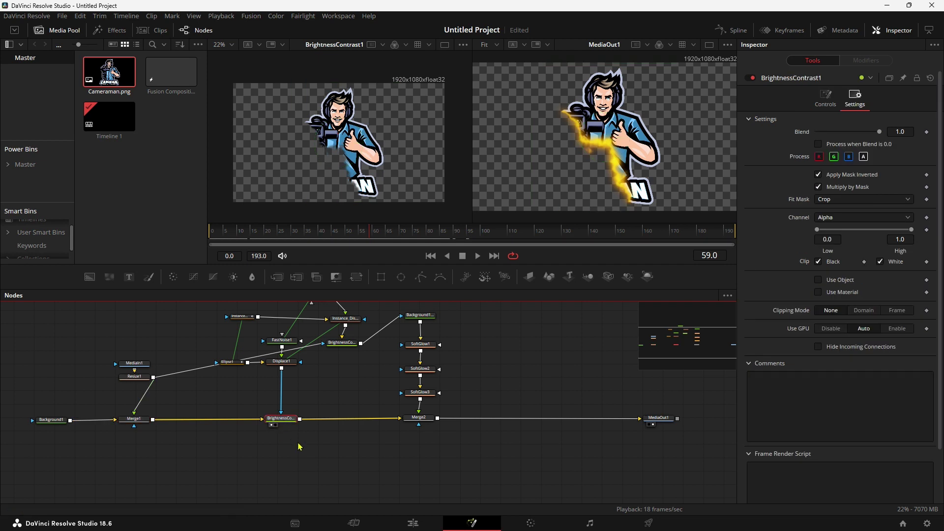
left_click(301, 473)
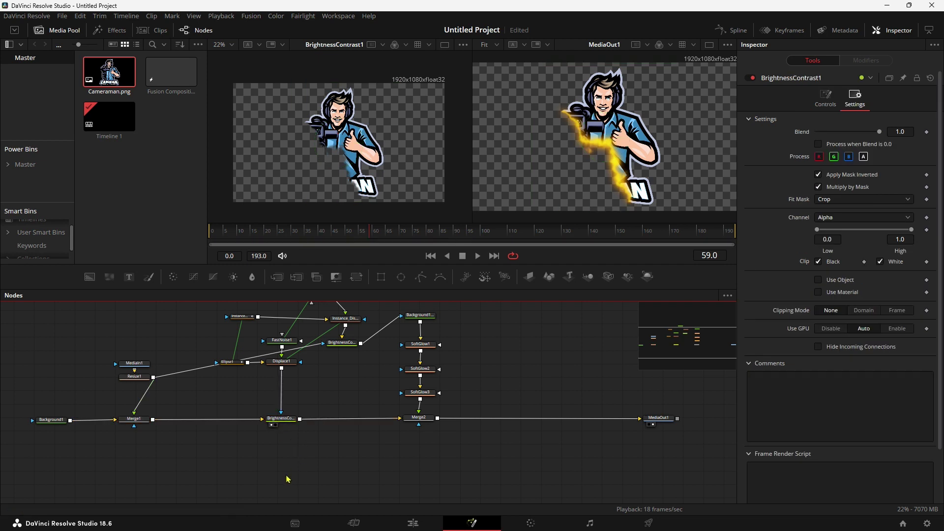
Step: Add a Trails node fed by BrightnessContrast1 and view it around frame 34
key("shift+space")
type("trail")
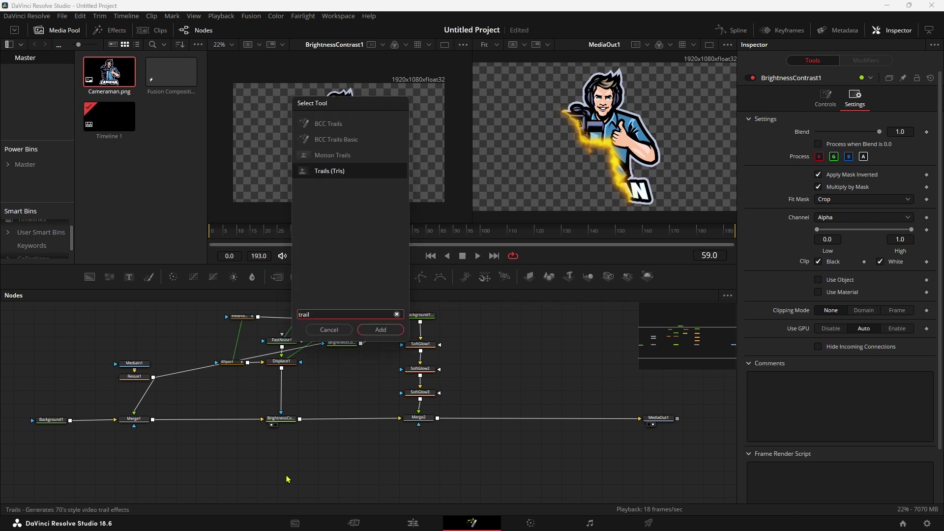
key("Return")
left_click_drag(306, 472, 326, 465)
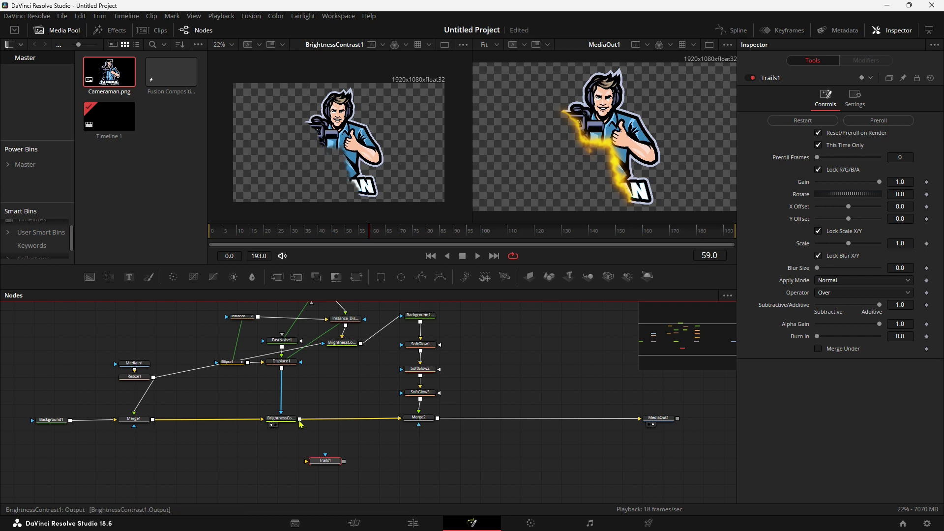
left_click_drag(299, 420, 306, 462)
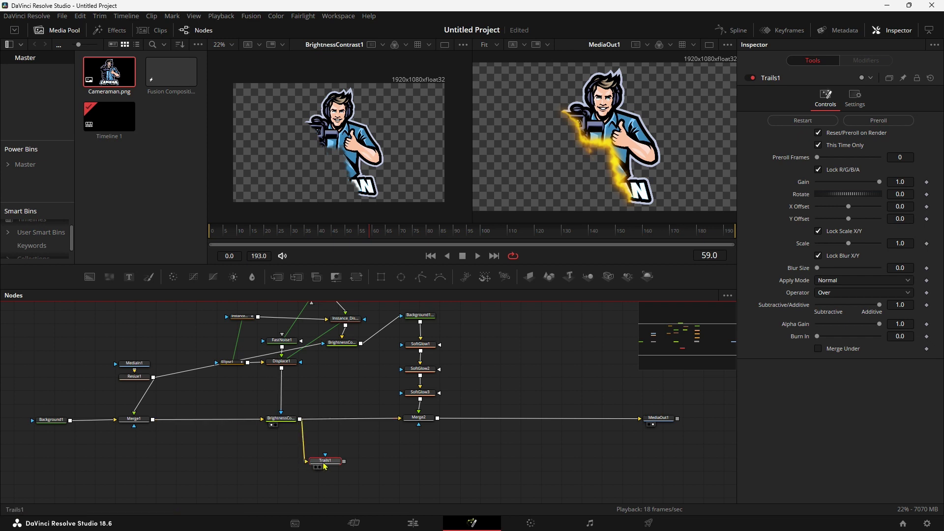
key("1")
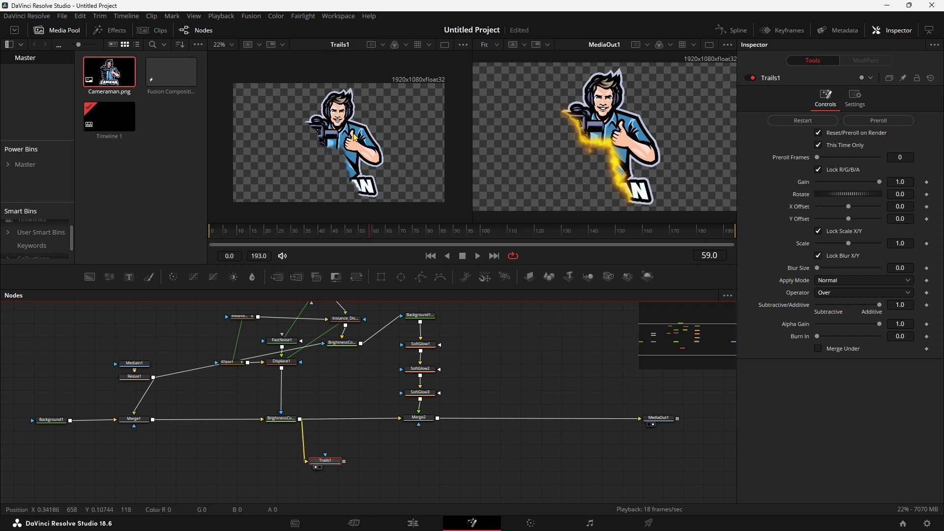
left_click(303, 233)
mouse_move(303, 235)
left_mouse_down()
mouse_move(373, 237)
mouse_move(291, 237)
left_mouse_up()
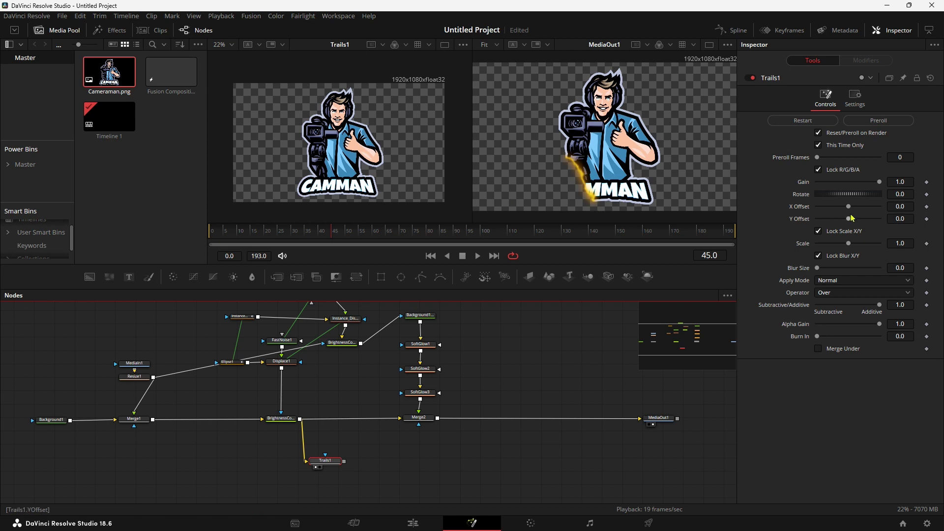
Step: Set Trails1's Gain to 0.9 and Blur Size to 3.0, previewing the trails
left_click(905, 183)
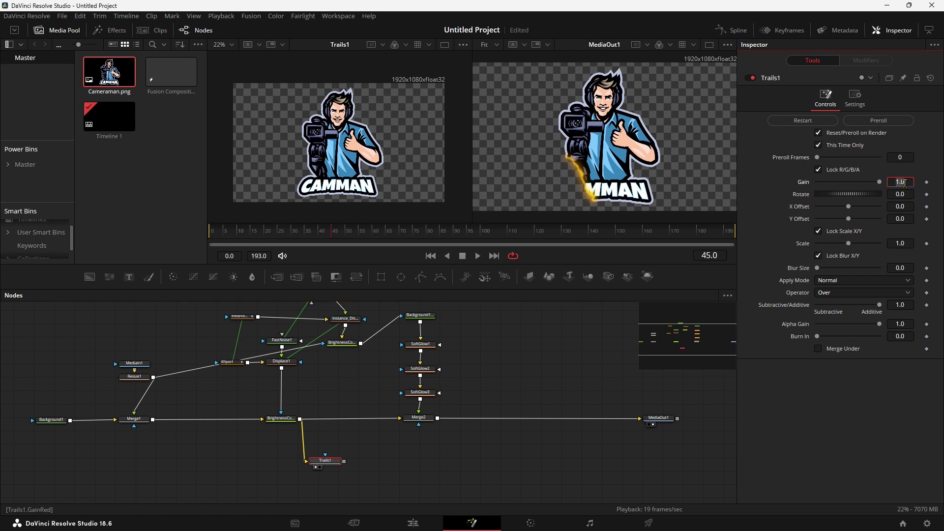
type("0.9")
key("Tab")
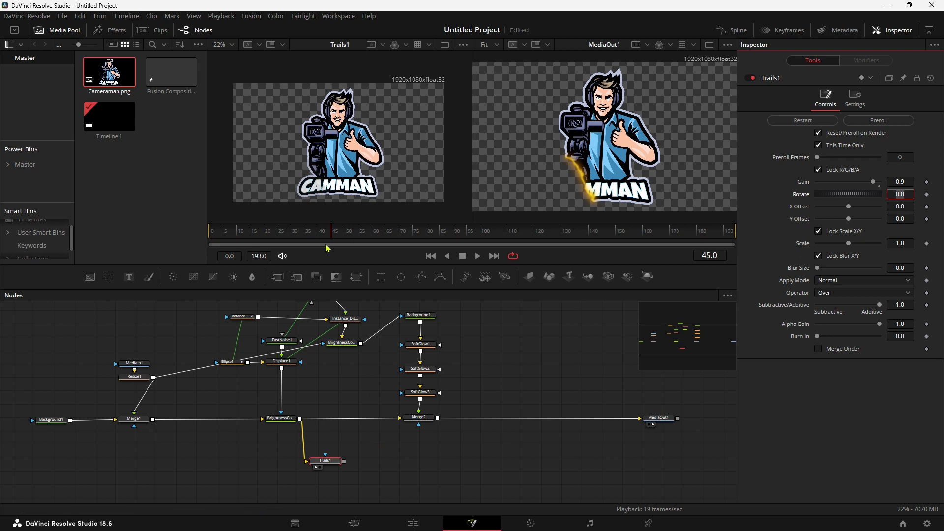
left_click_drag(314, 230, 380, 230)
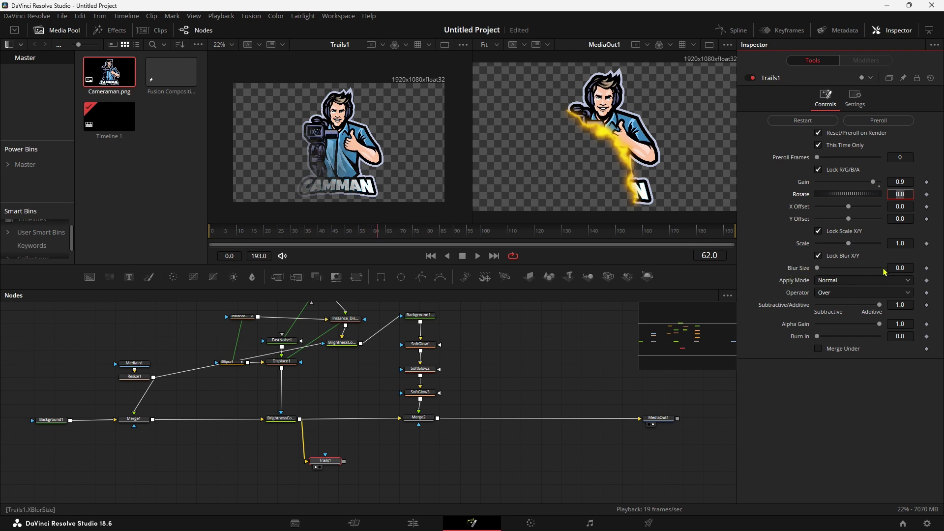
left_click(904, 268)
type("3")
key("Tab")
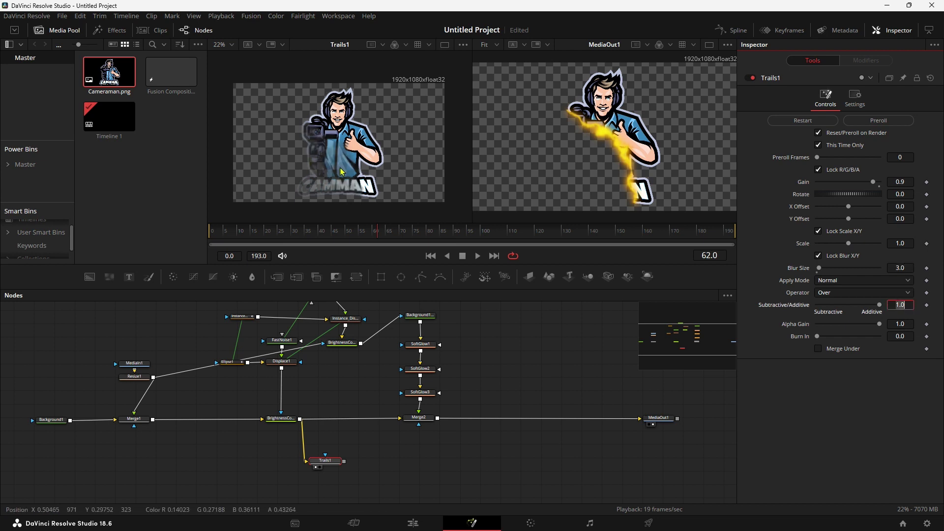
left_click_drag(380, 265, 380, 344)
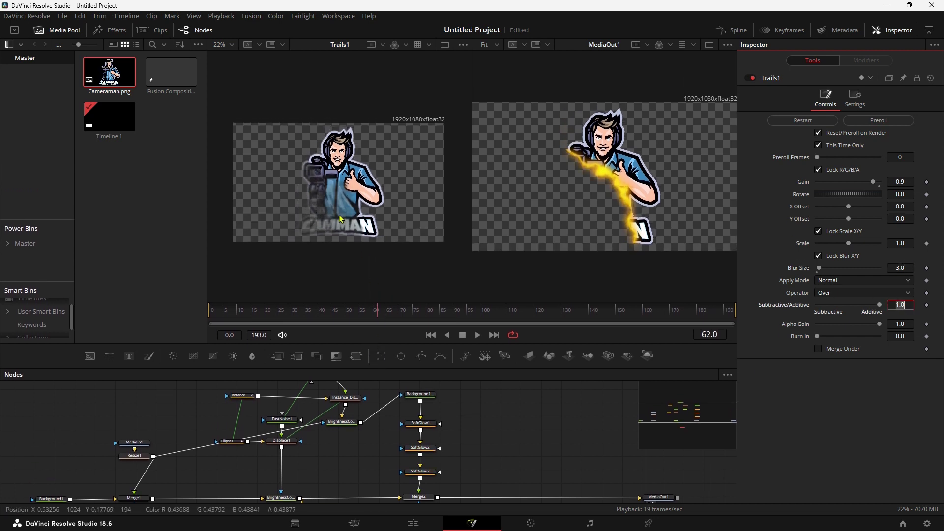
Step: Play the animation from near the start and stop at frame 59 to view the trails
scroll(317, 175, "up", 3)
scroll(316, 176, "up", 2)
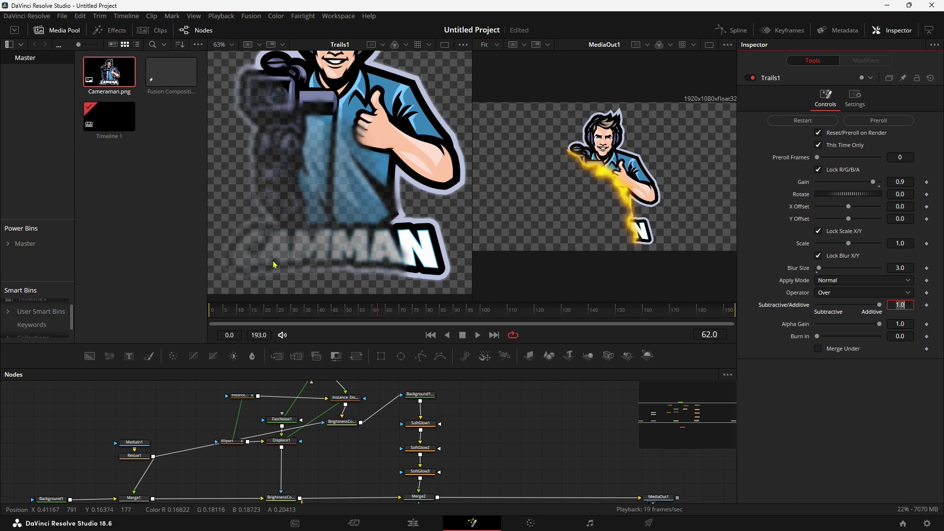
key("BackSpace")
key("BackSpace")
key("BackSpace")
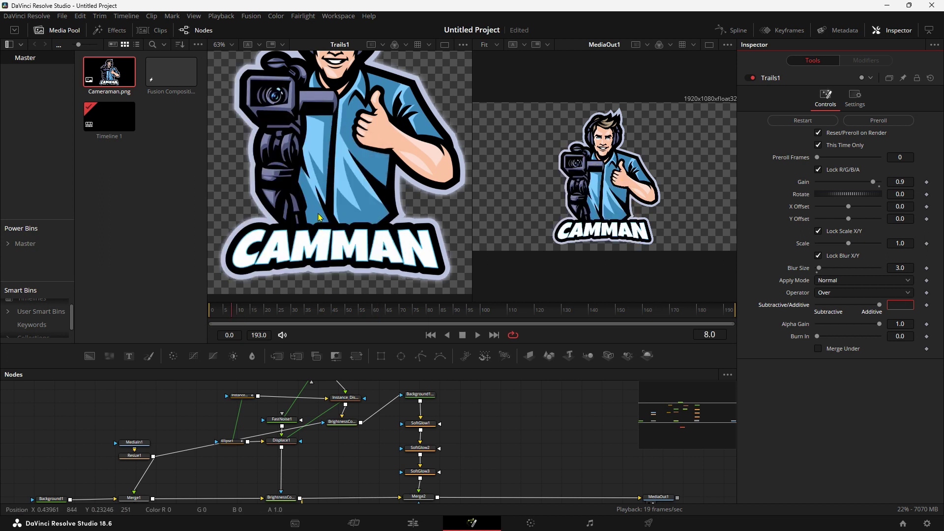
key("space")
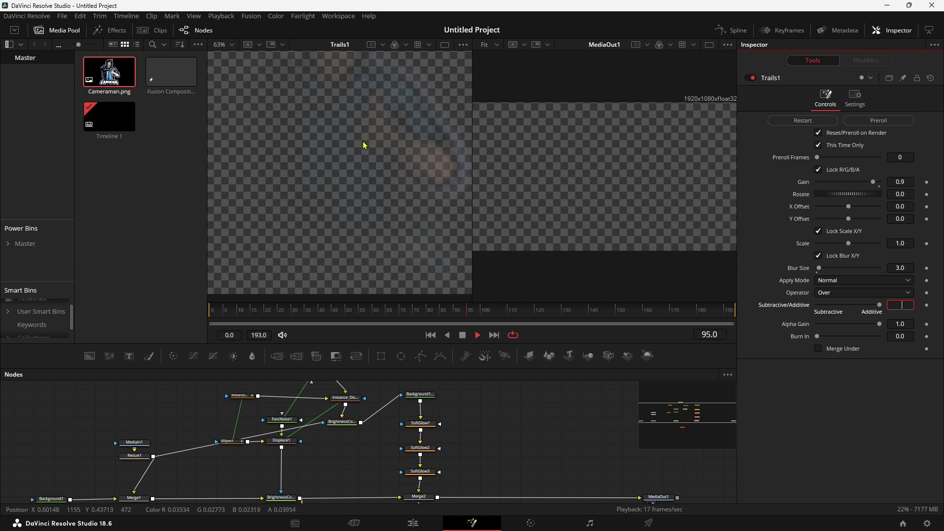
left_click(462, 335)
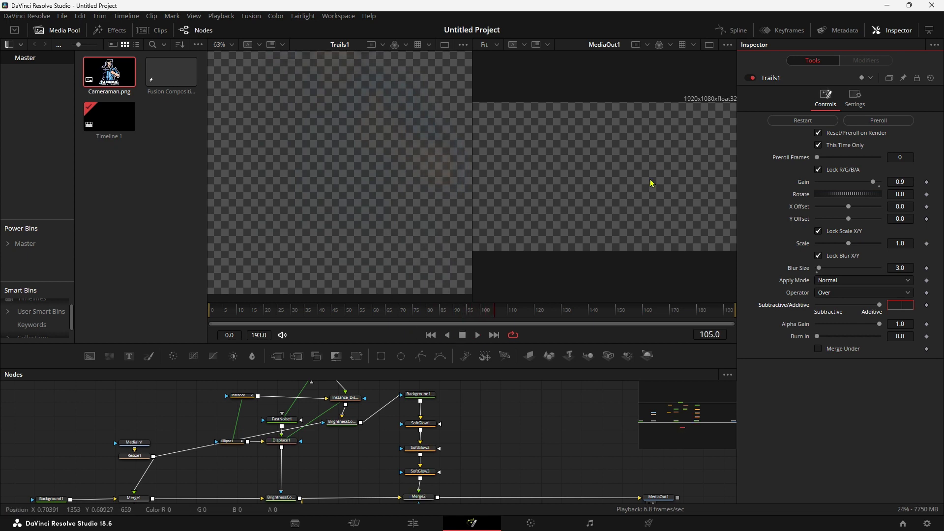
left_click_drag(380, 310, 371, 311)
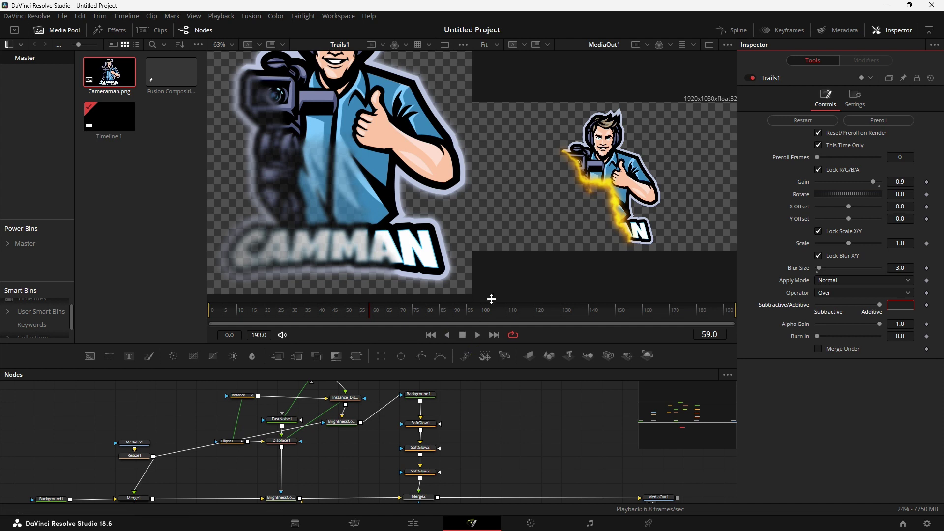
Step: Enlarge the node graph area below the viewers
scroll(514, 232, "down", 2)
scroll(401, 215, "up", 2)
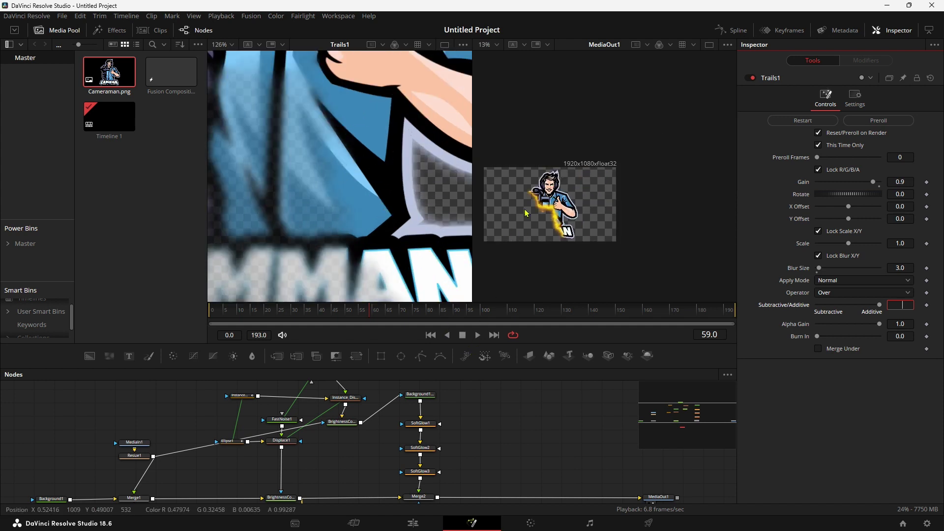
scroll(401, 215, "down", 1)
scroll(401, 215, "down", 1)
scroll(560, 241, "up", 1)
scroll(561, 242, "up", 1)
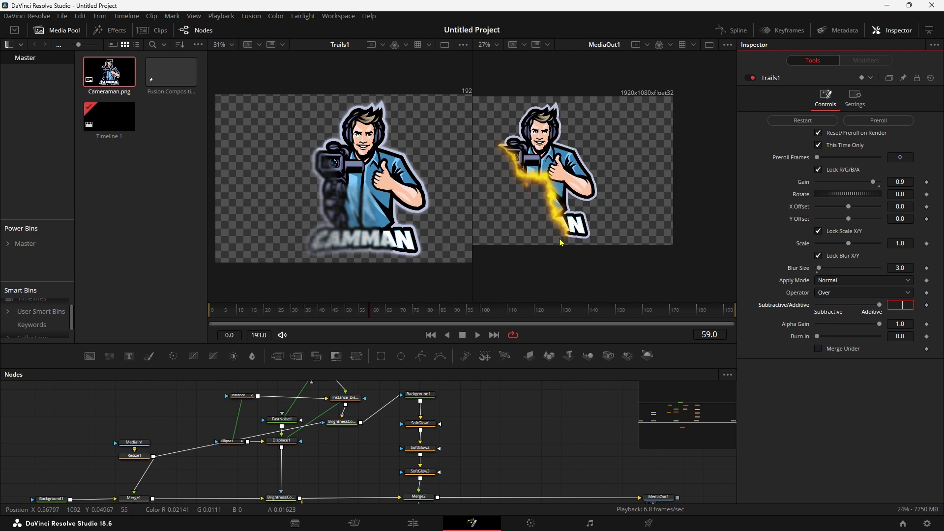
scroll(561, 242, "up", 1)
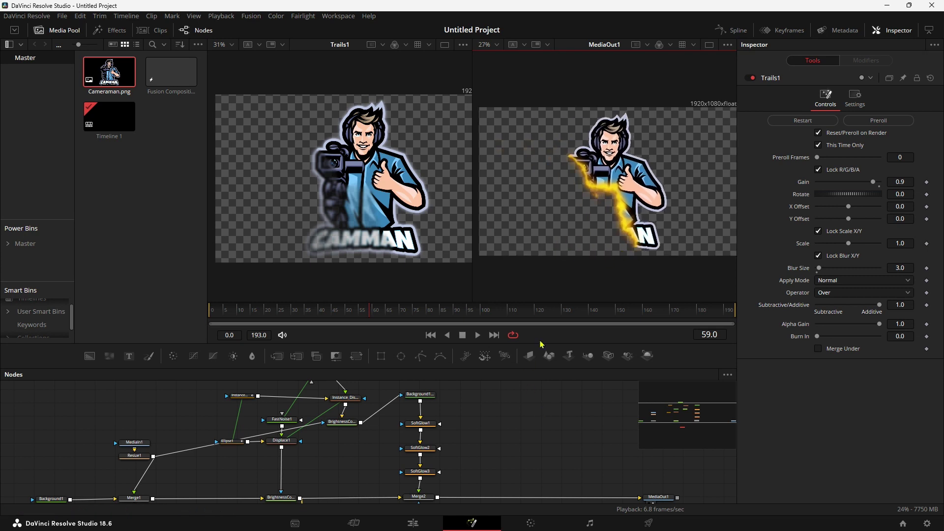
left_click_drag(544, 343, 543, 230)
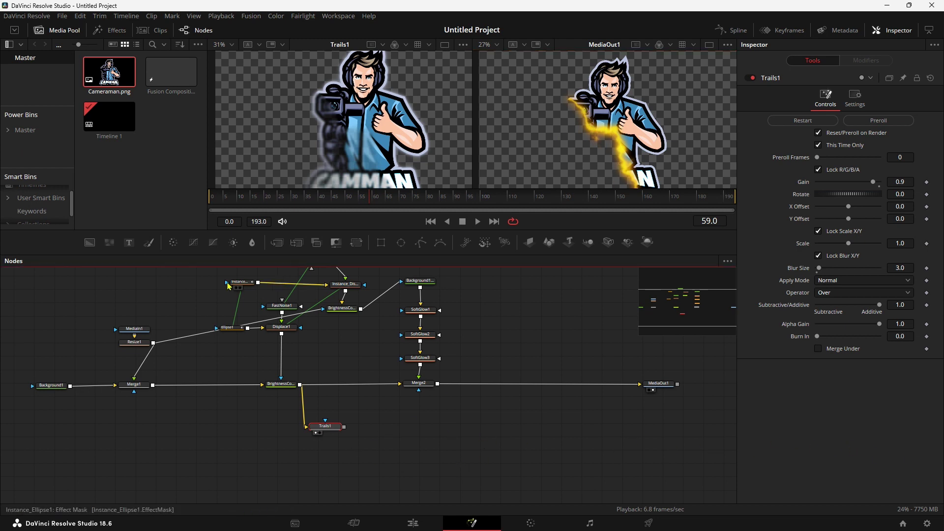
Step: Add a Fast Noise node with Scale 6.77 and a bright cyan Color 2
mouse_move(109, 243)
left_mouse_down()
mouse_move(381, 392)
mouse_move(416, 435)
mouse_move(320, 152)
left_mouse_up()
scroll(355, 117, "down", 2)
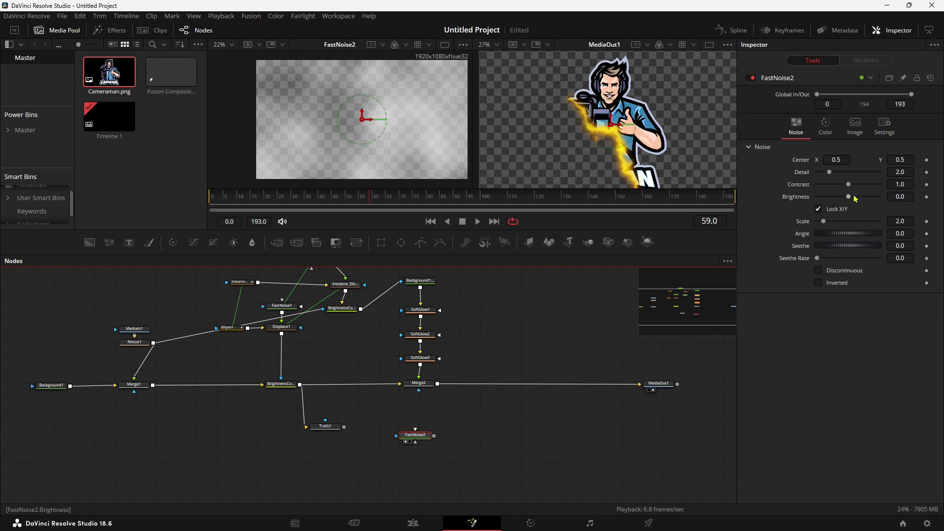
mouse_move(826, 222)
left_mouse_down()
mouse_move(838, 222)
mouse_move(855, 185)
left_mouse_up()
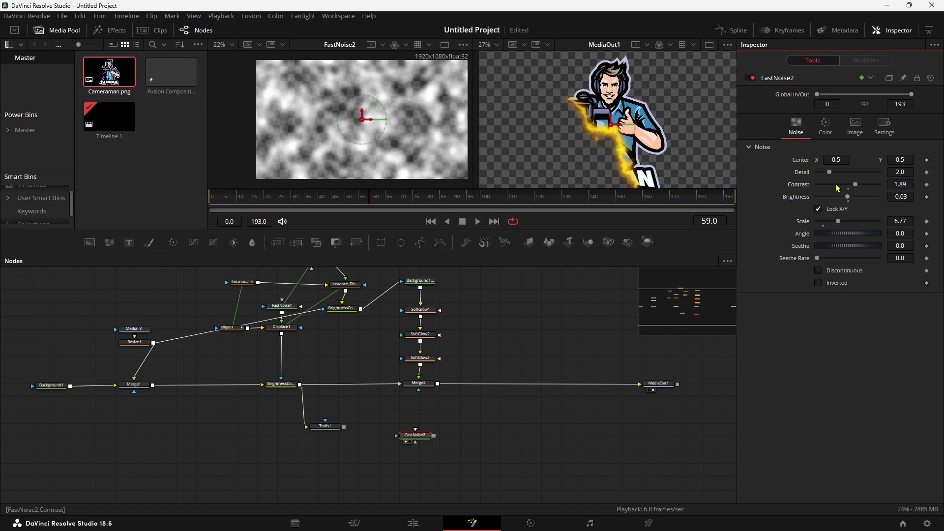
left_click(827, 125)
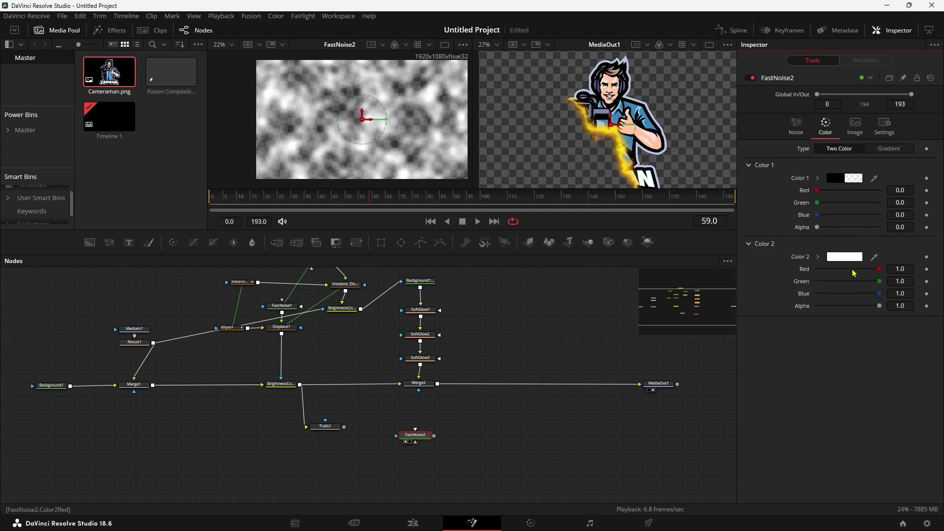
left_click(818, 257)
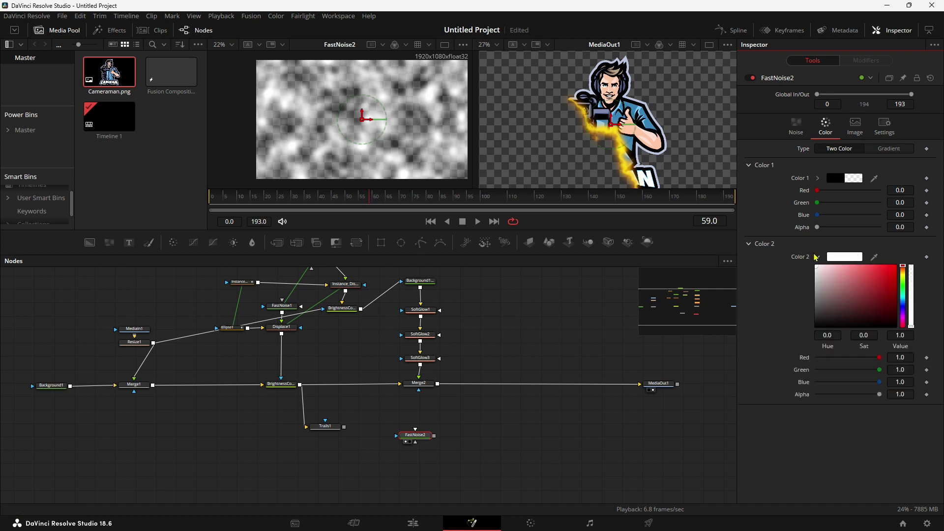
left_click(904, 298)
left_click_drag(881, 291, 880, 276)
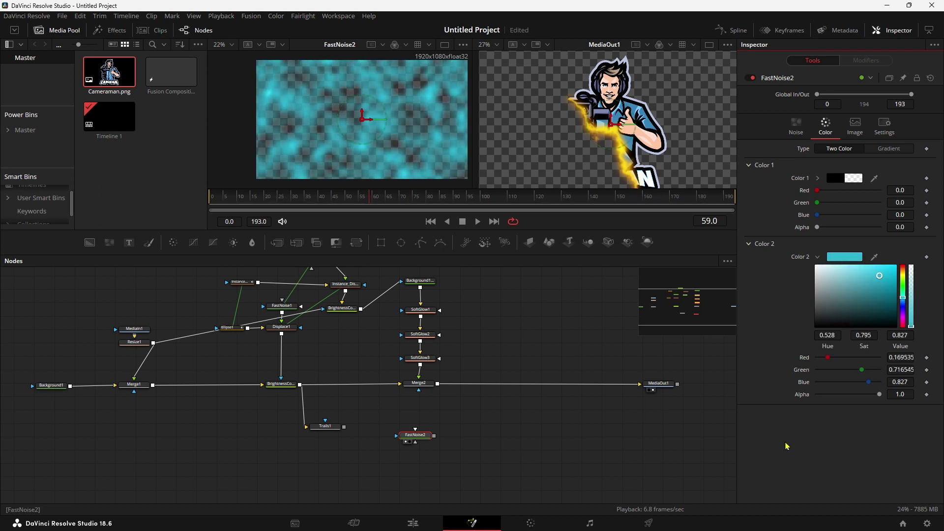
Step: Paste a merged copy of FastNoise2 and move the original above its copy
left_click(618, 440)
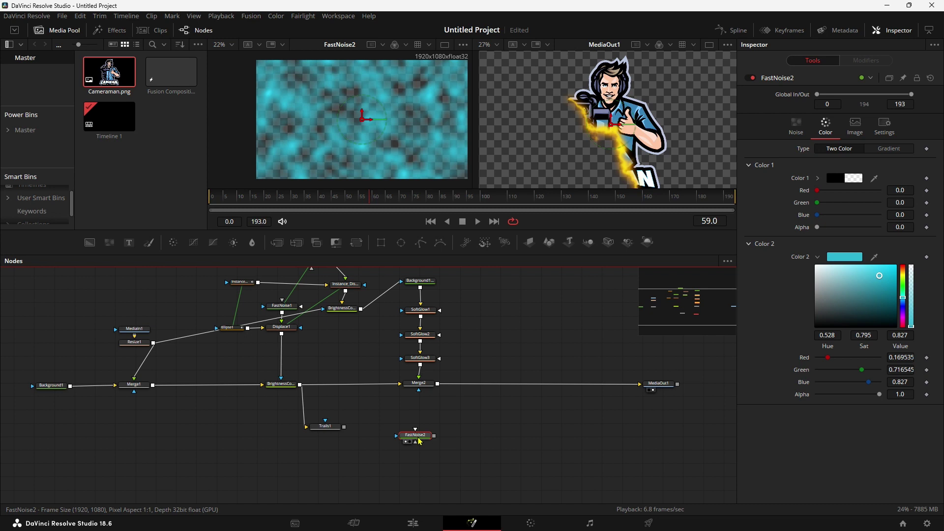
key("ctrl+v")
scroll(420, 441, "up", 3)
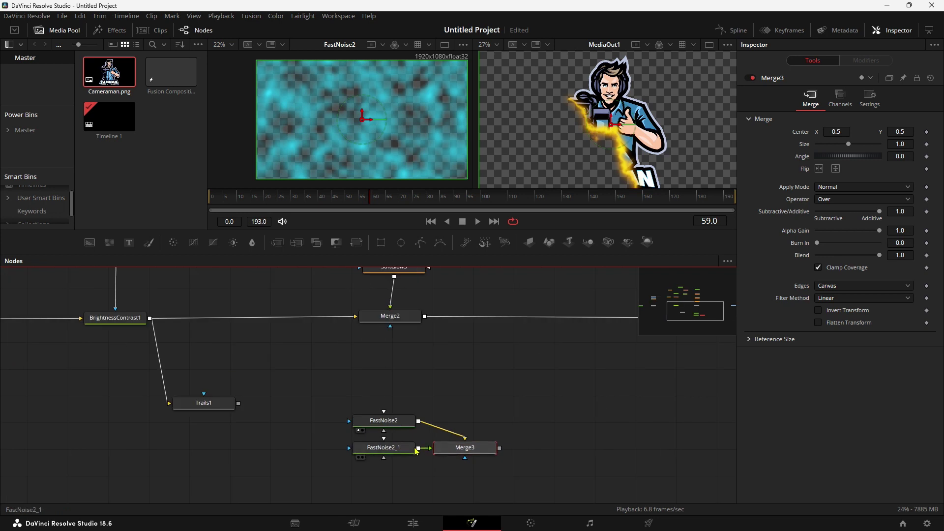
left_click_drag(407, 426, 418, 405)
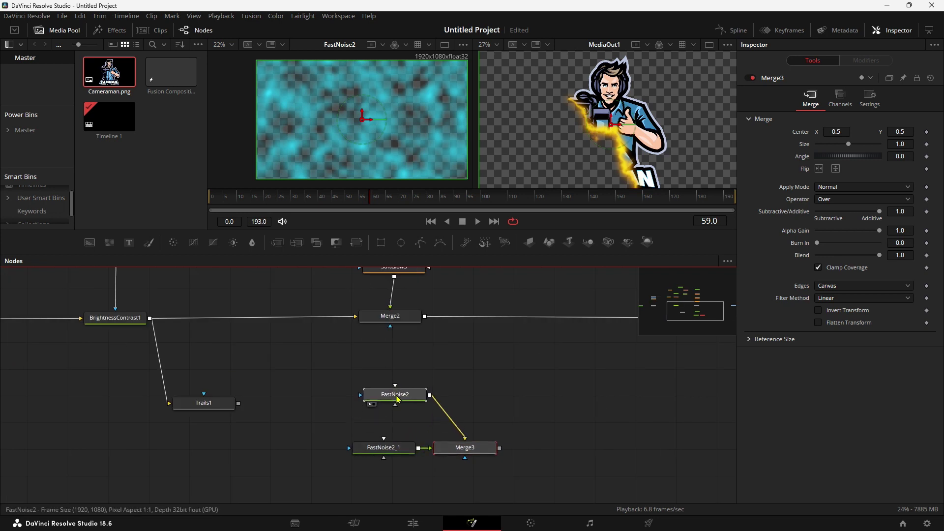
Step: Shift FastNoise2's Color 2 to purple and set Scale 8.35, Seethe 0.29, Seethe Rate 0.142
left_click(459, 448)
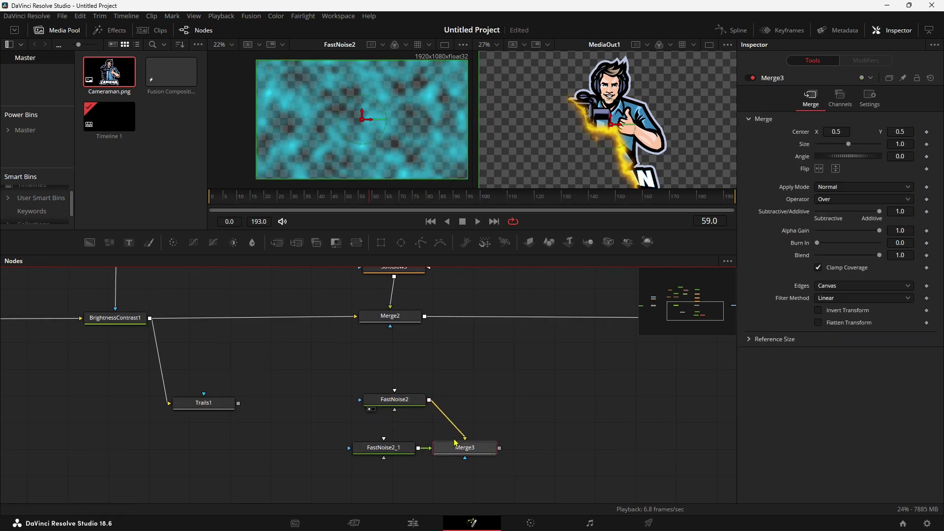
key("1")
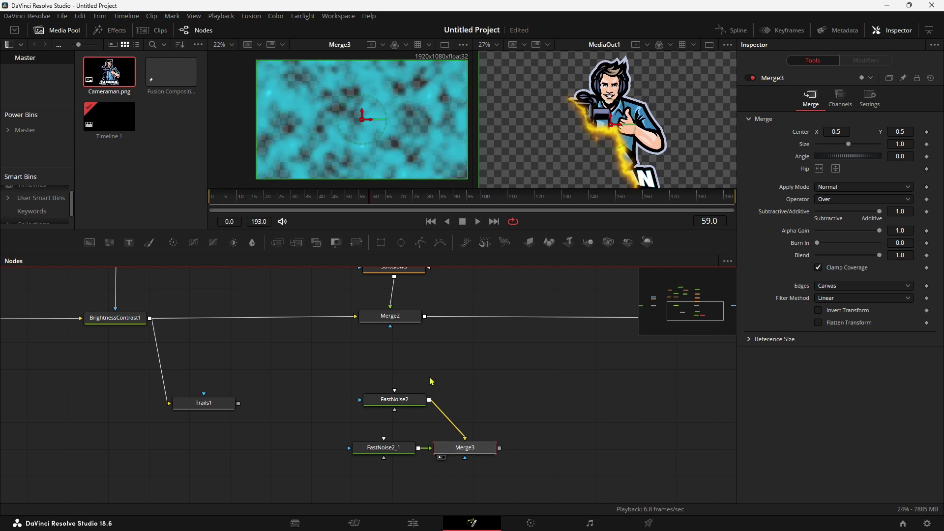
left_click(395, 407)
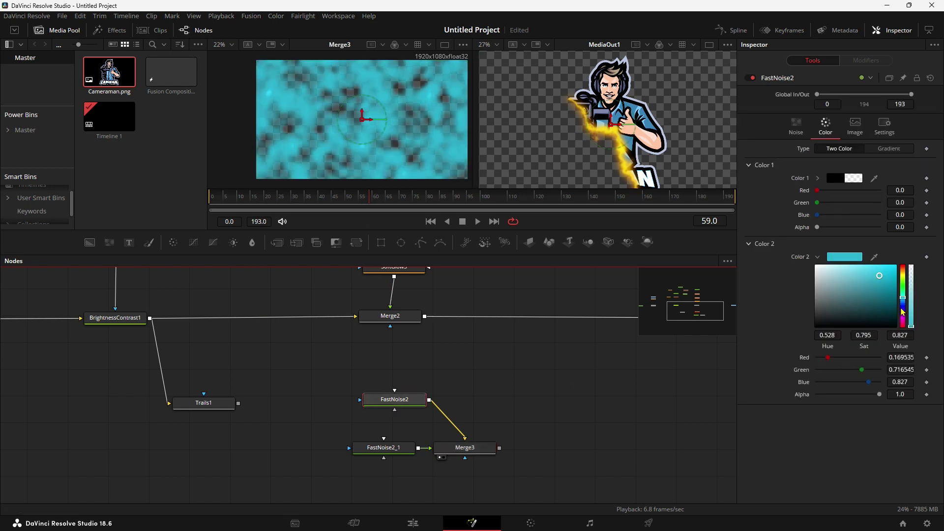
left_click_drag(903, 312, 903, 319)
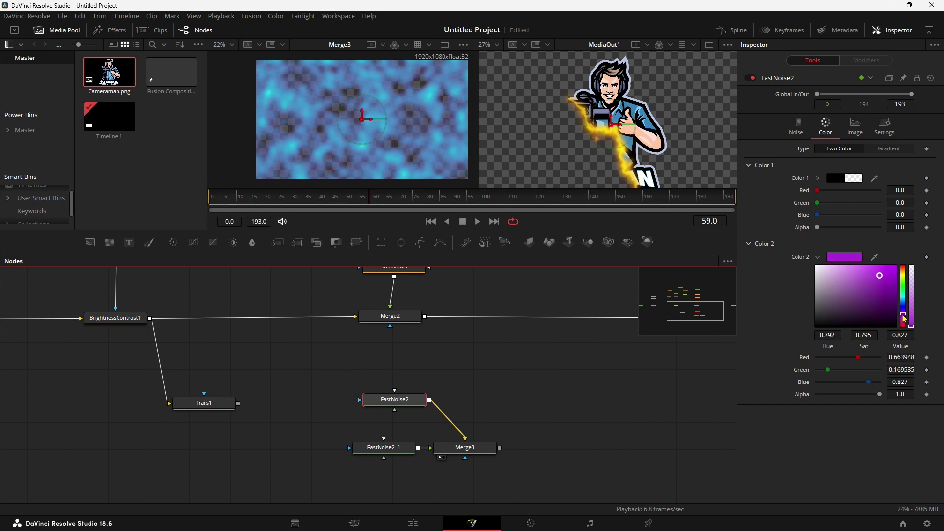
left_click(796, 125)
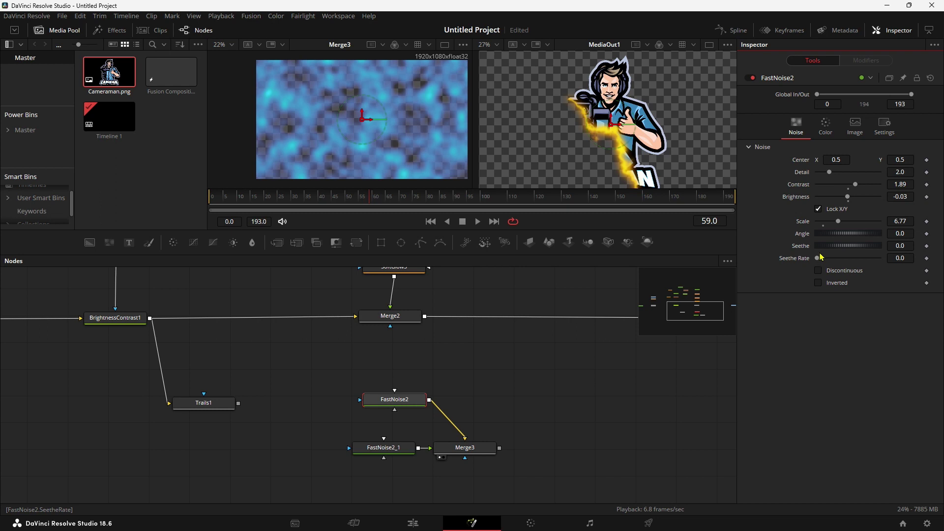
mouse_move(820, 253)
left_mouse_down()
mouse_move(845, 252)
mouse_move(843, 225)
left_mouse_up()
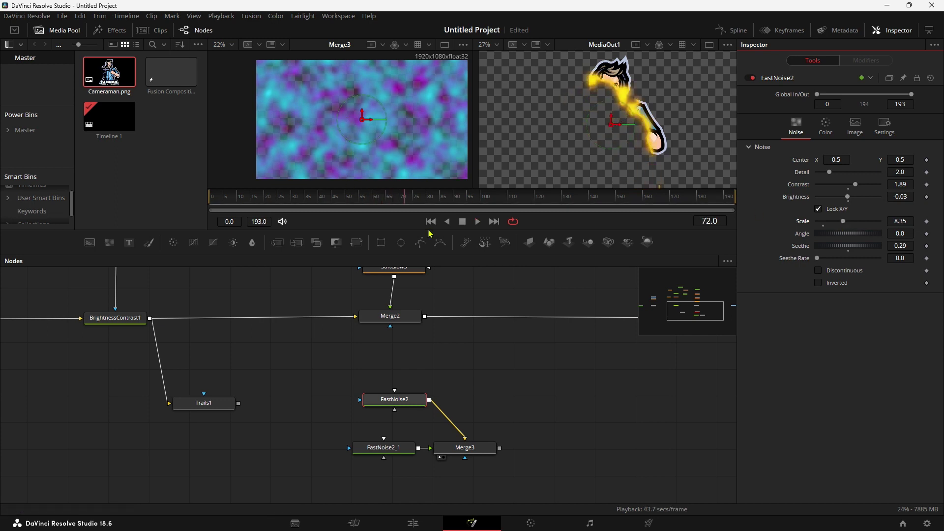
left_click_drag(818, 260, 828, 260)
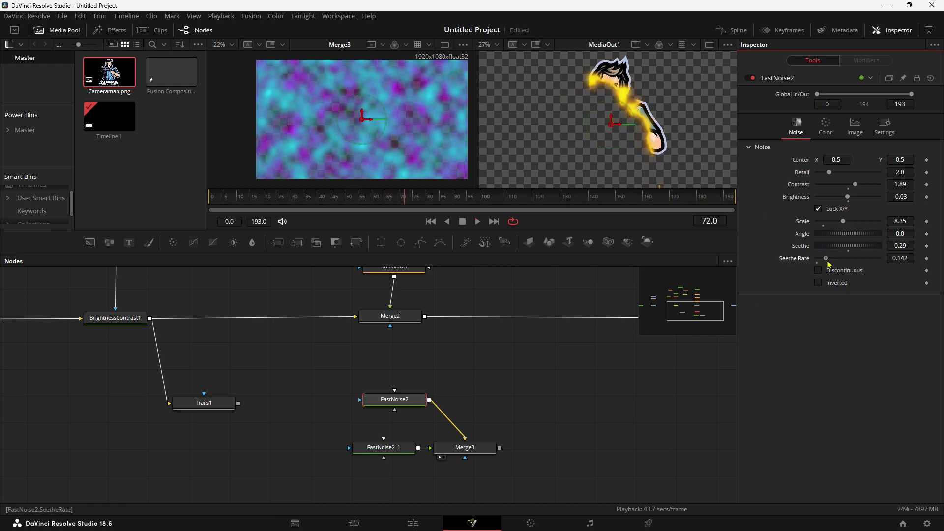
Step: Give FastNoise2_1 a Seethe Rate of 0.079, preview playback, and save the project
left_click(404, 449)
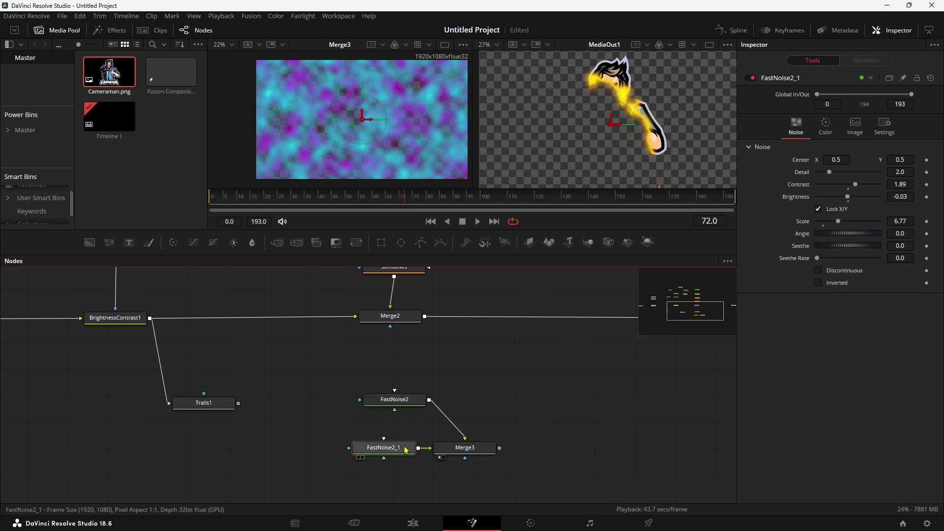
key("space")
left_click_drag(818, 260, 821, 260)
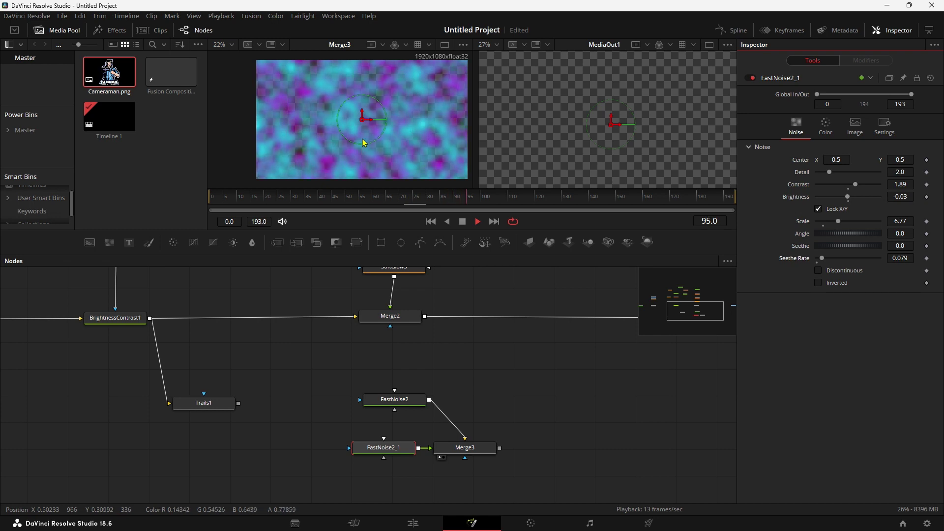
key("space")
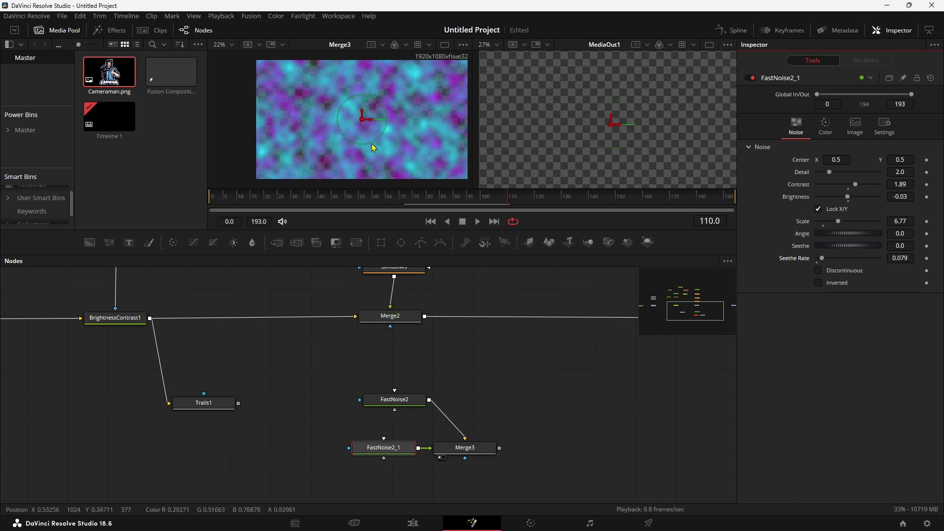
key("ctrl+s")
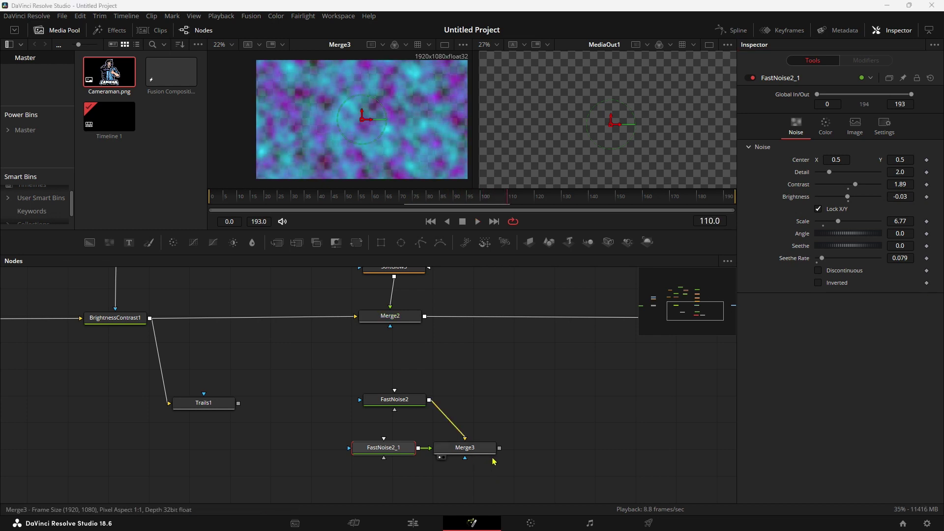
Step: Add a Brightness Contrast node (BrightnessContrast3) after Merge3
left_click(461, 452)
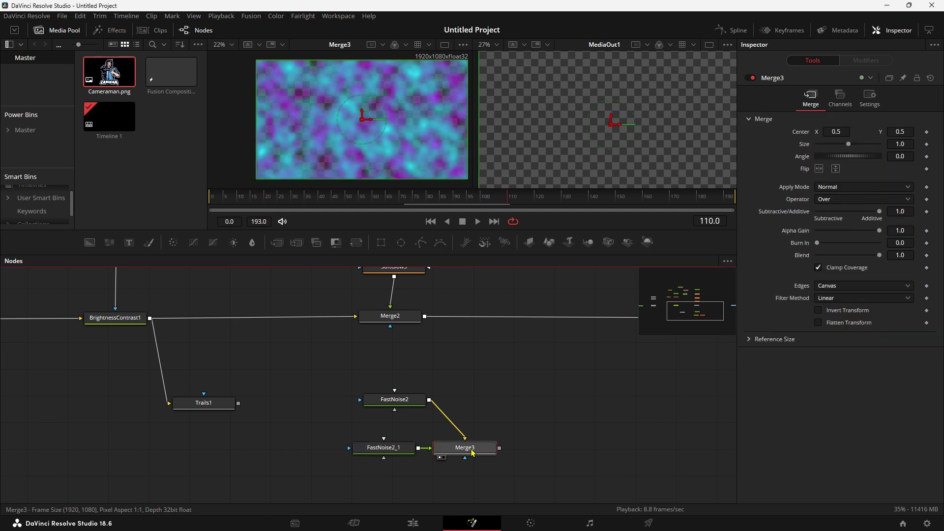
key("shift+space")
type("trail")
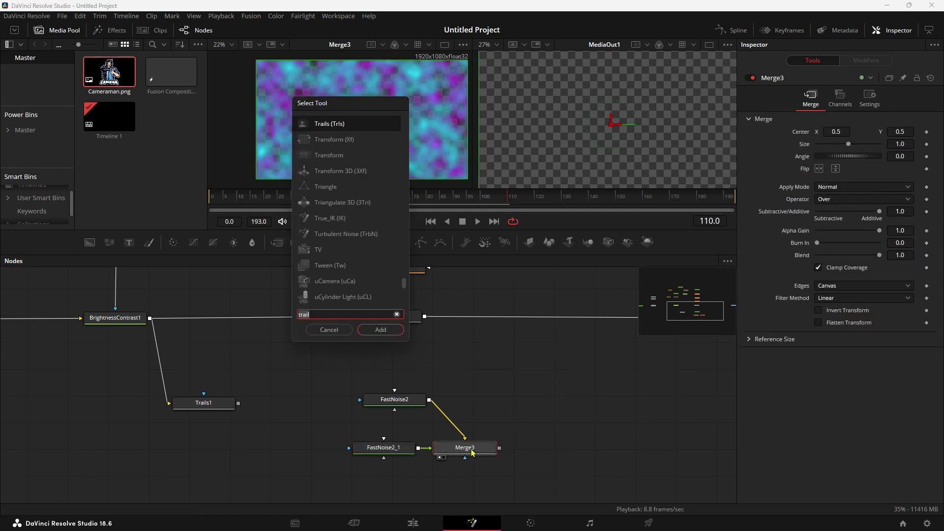
key("BackSpace")
key("BackSpace")
key("BackSpace")
type("bri")
key("Return")
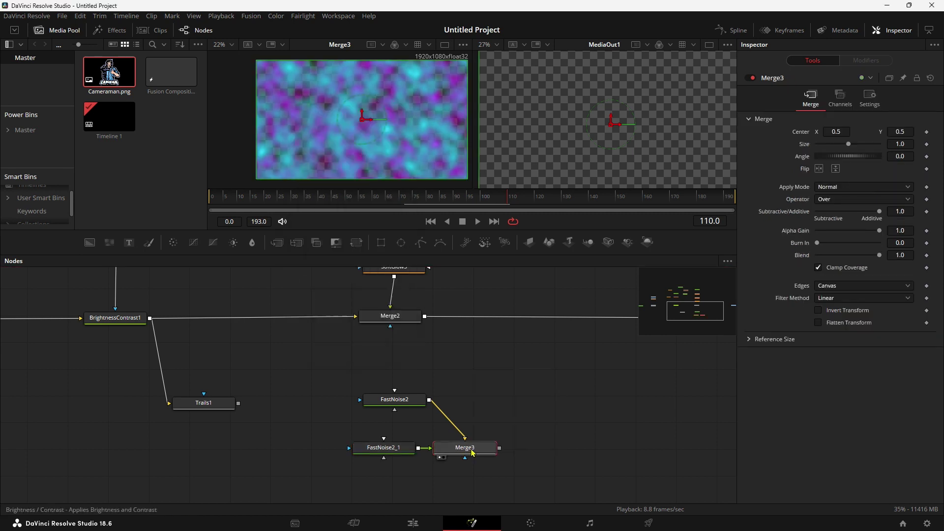
Step: Connect Trails1 into BrightnessContrast3 and enable Multiply by Mask to restrict the noise
mouse_move(206, 405)
left_mouse_down()
mouse_move(279, 359)
mouse_move(615, 487)
left_mouse_up()
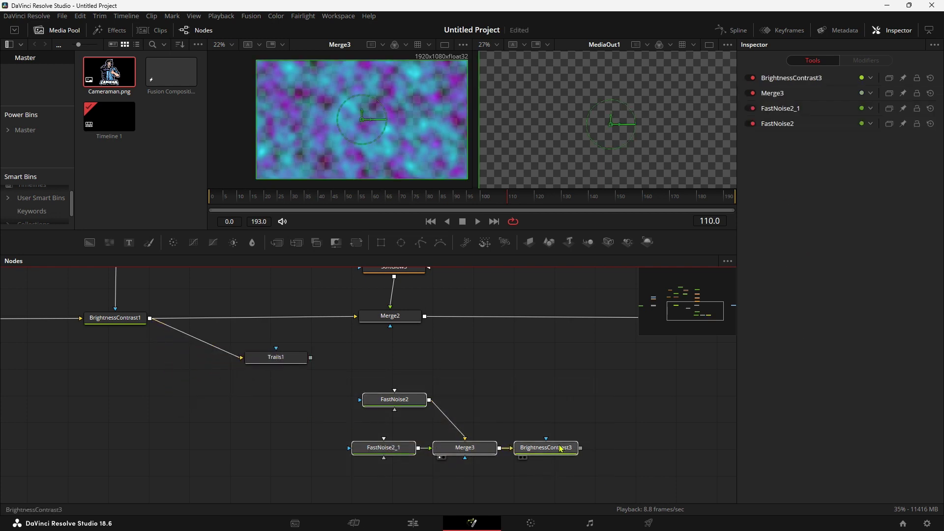
mouse_move(546, 451)
left_mouse_down()
mouse_move(379, 457)
mouse_move(276, 444)
left_mouse_up()
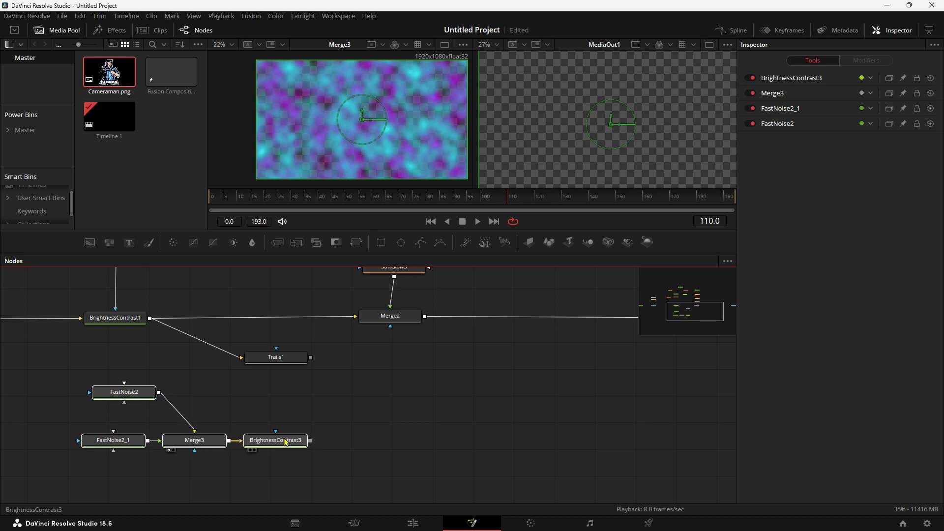
mouse_move(288, 359)
left_mouse_down()
mouse_move(276, 369)
mouse_move(282, 443)
left_mouse_up()
left_click(282, 444)
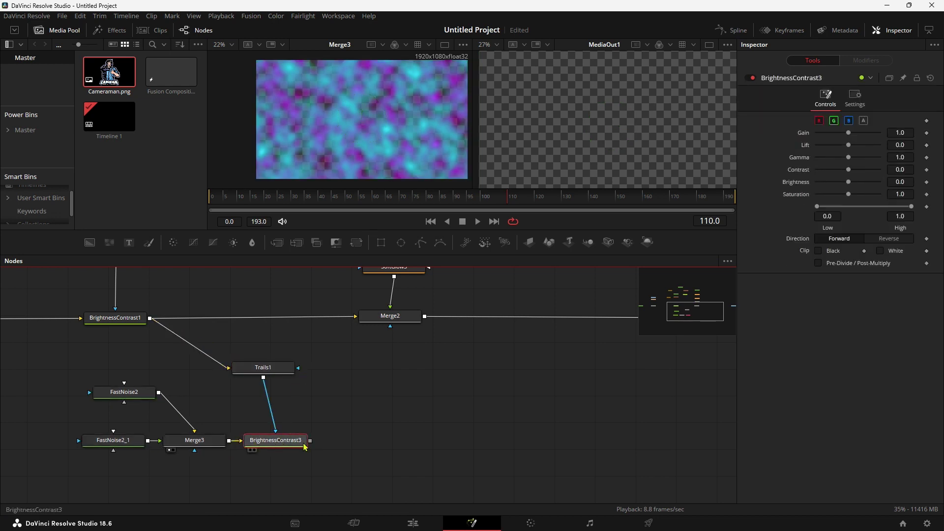
left_click(855, 96)
key("1")
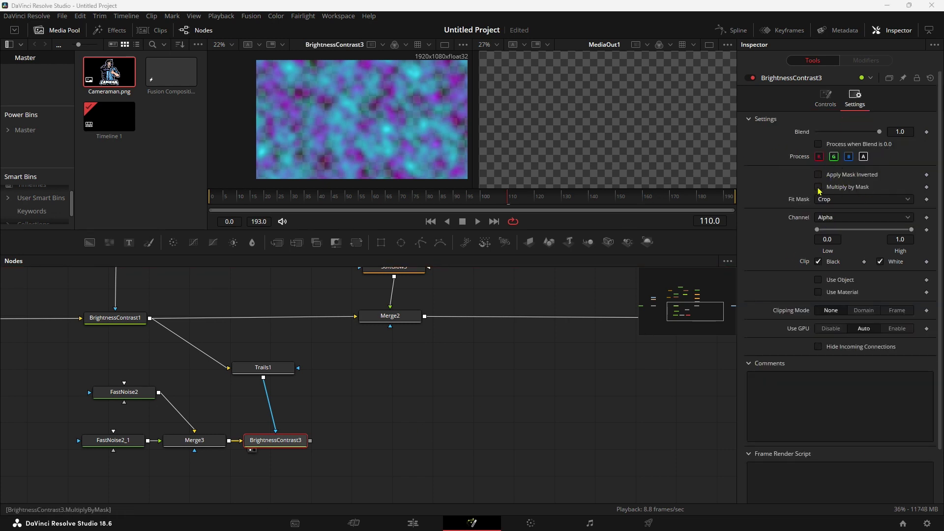
left_click(818, 187)
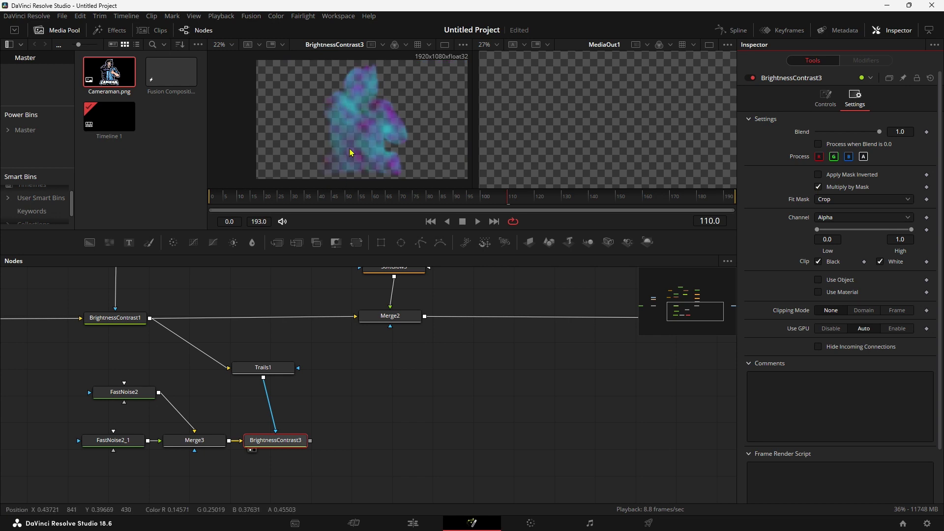
Step: Play the animation from the first frame to preview the masked noise
left_click(216, 196)
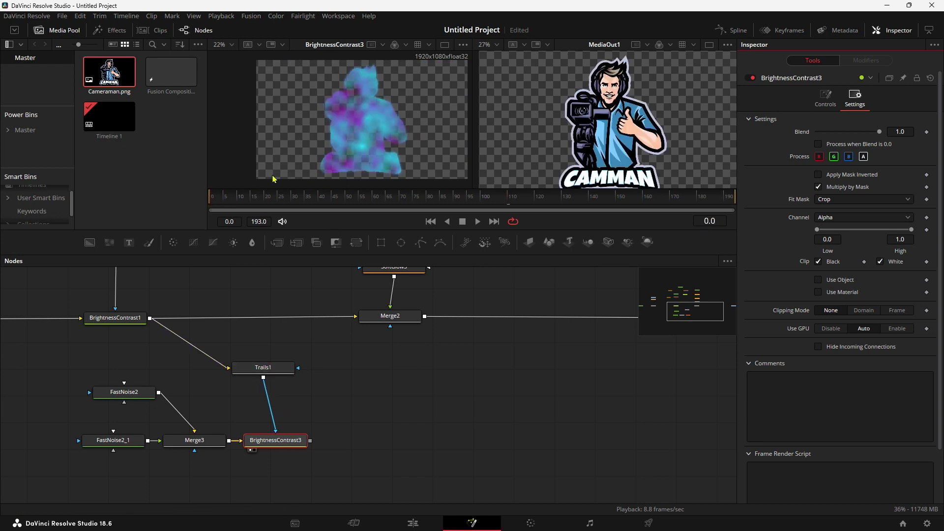
key("space")
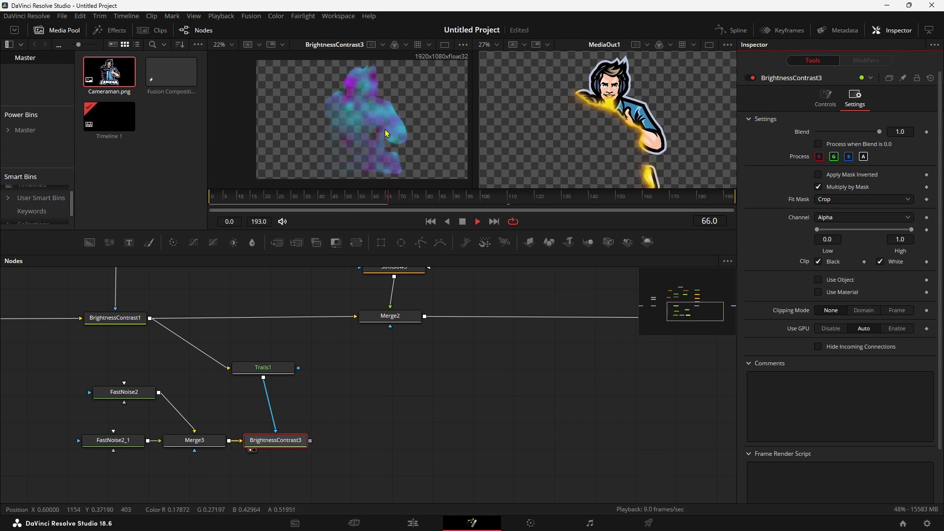
key("space")
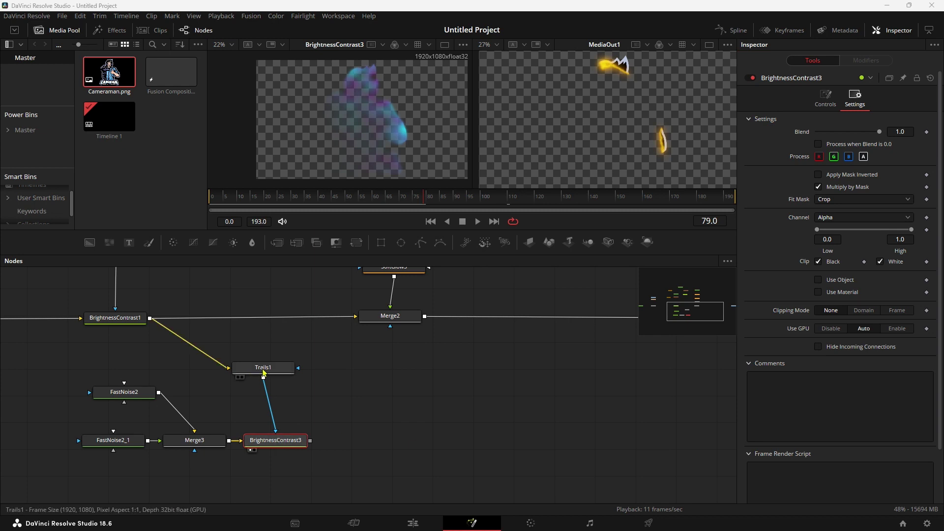
Step: Shift Trails1 and the five noise nodes left, then pull a link from BrightnessContrast3's output
left_click_drag(263, 367, 256, 367)
left_click_drag(270, 435, 81, 360)
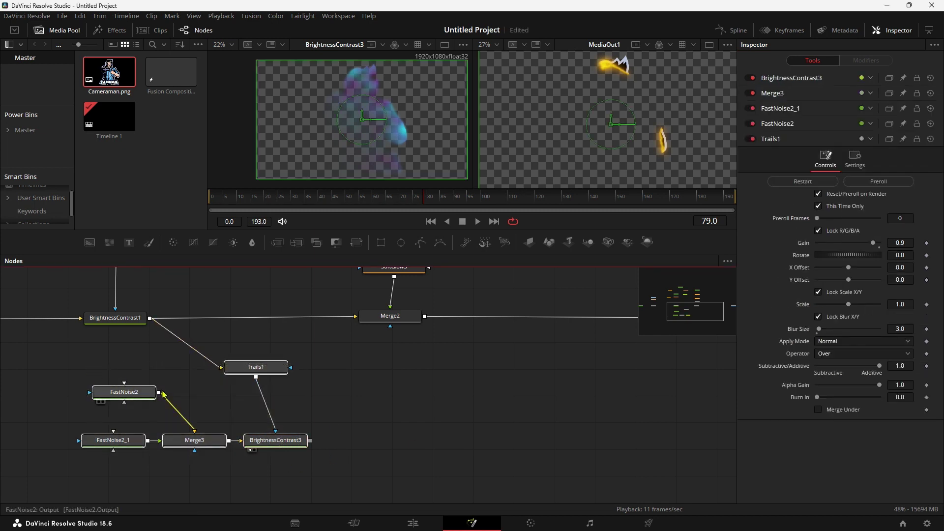
left_click_drag(275, 443, 205, 444)
left_click(187, 456)
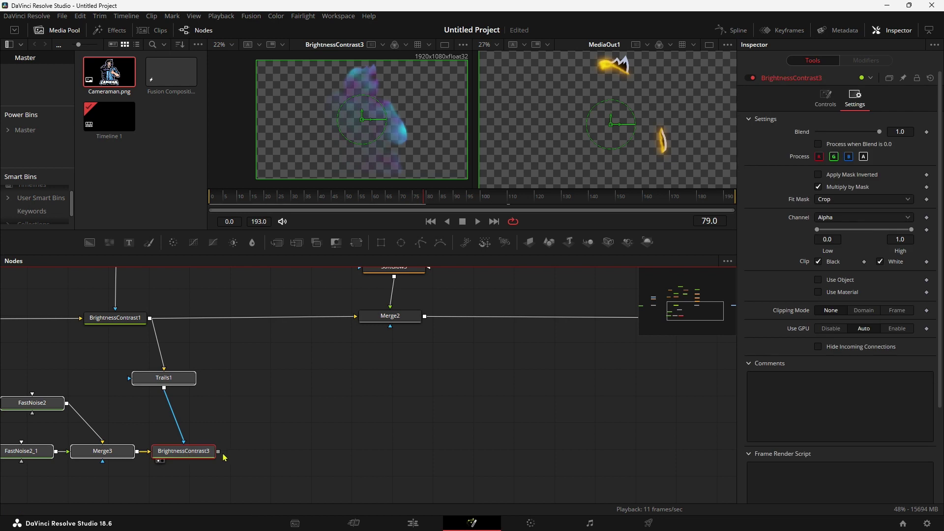
mouse_move(218, 451)
left_mouse_down()
mouse_move(252, 327)
mouse_move(151, 322)
left_mouse_up()
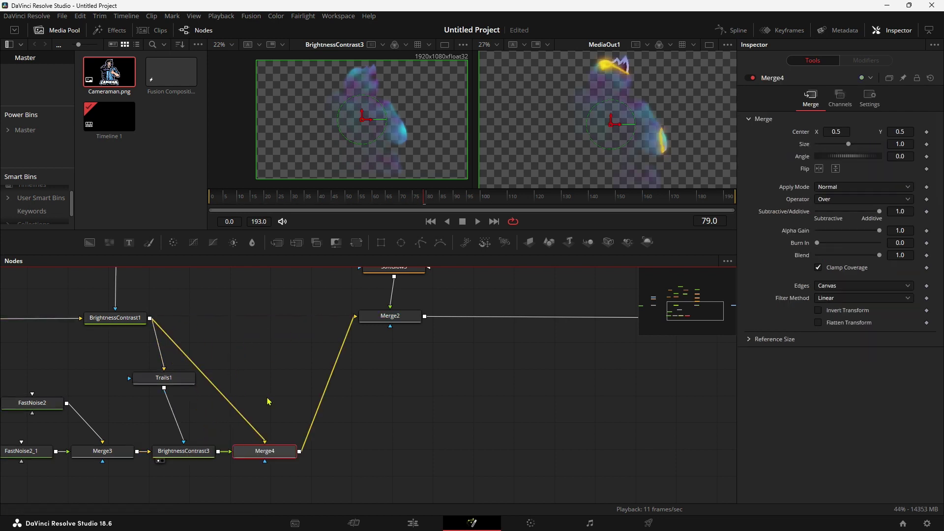
Step: Merge the trails with BrightnessContrast1 in a new Merge4, previewing frames 20 through 49
left_click_drag(269, 451, 269, 319)
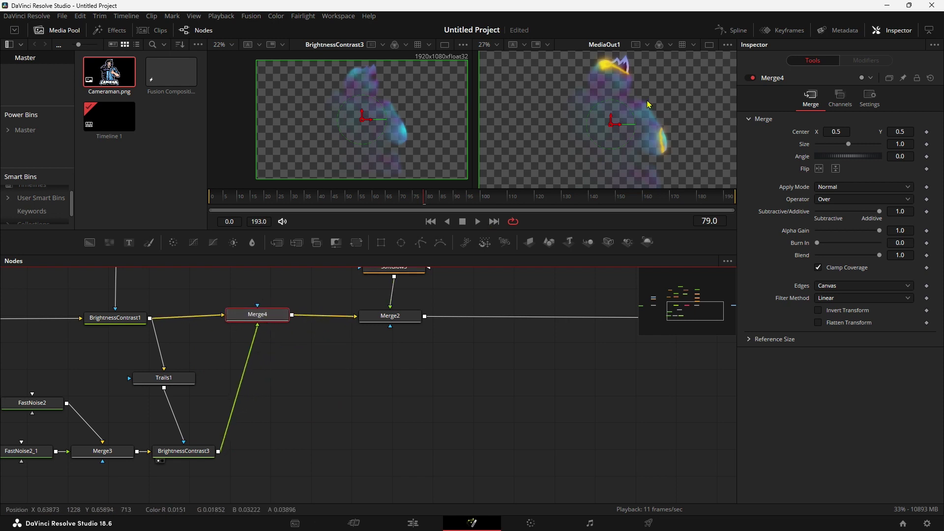
left_click_drag(389, 189, 258, 212)
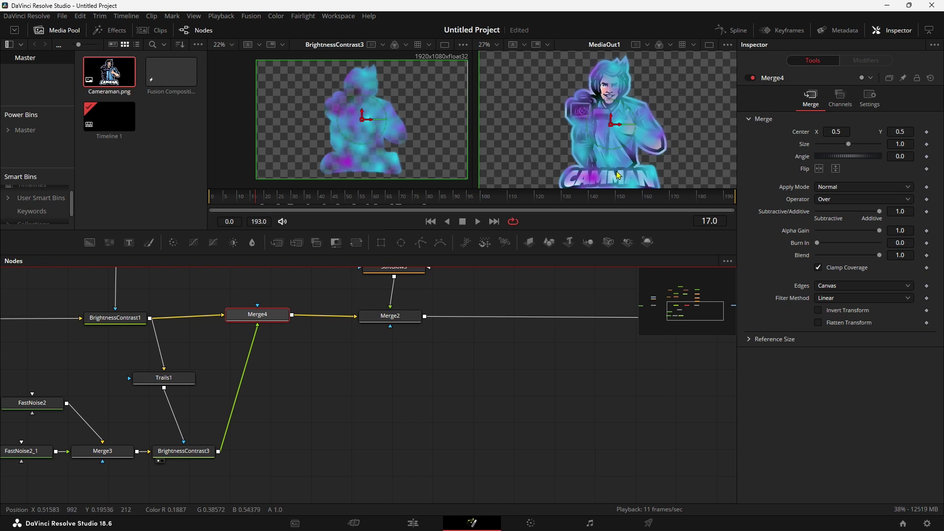
mouse_move(256, 202)
left_mouse_down()
mouse_move(380, 204)
mouse_move(332, 202)
left_mouse_up()
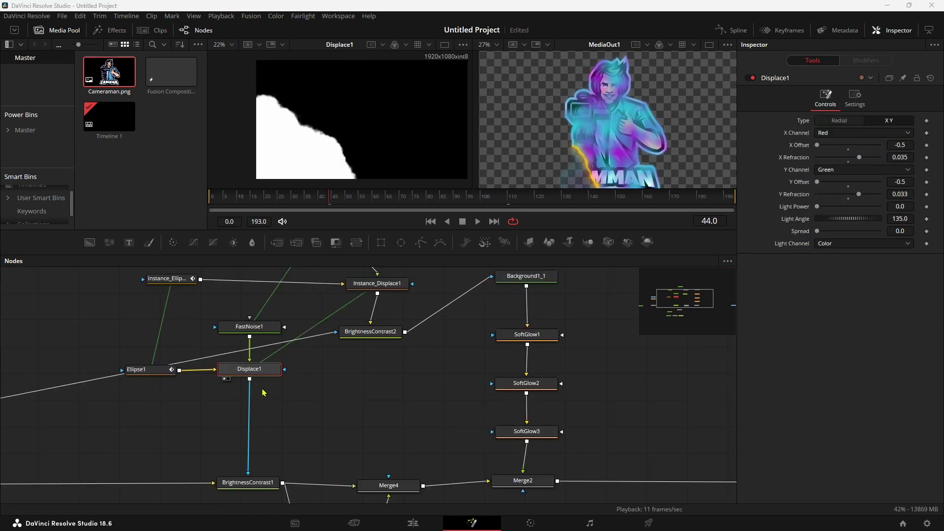
Step: Tidy Displace1 and Ellipse1 and feed Displace1 into Merge4's mask input
left_click_drag(241, 375, 239, 381)
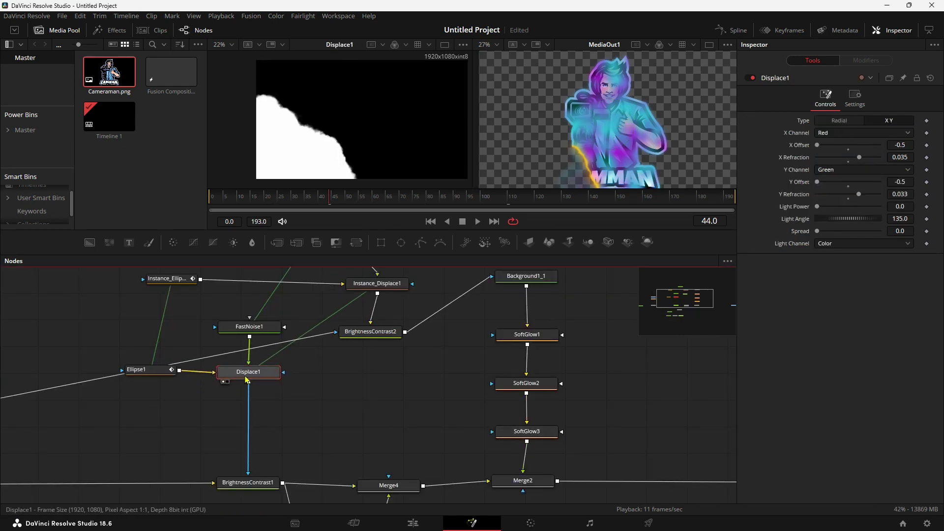
left_click_drag(147, 370, 146, 377)
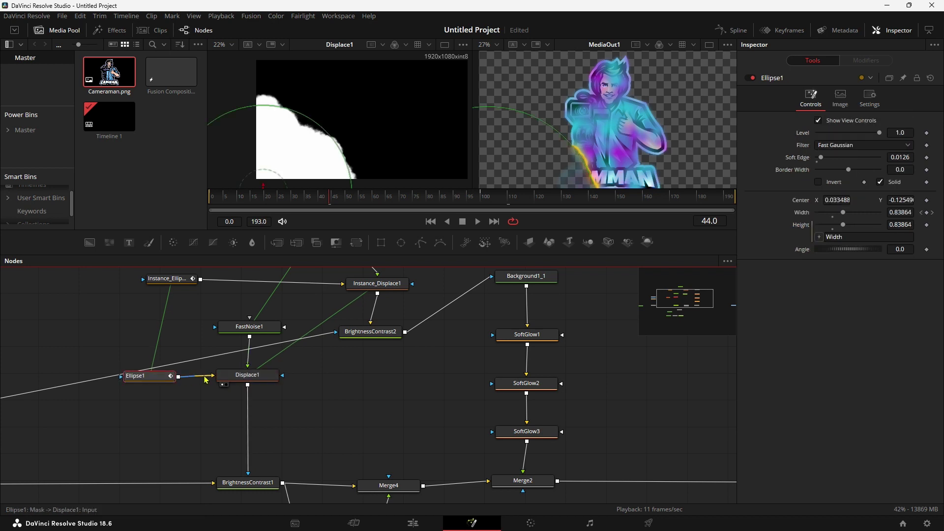
left_click_drag(325, 413, 366, 323)
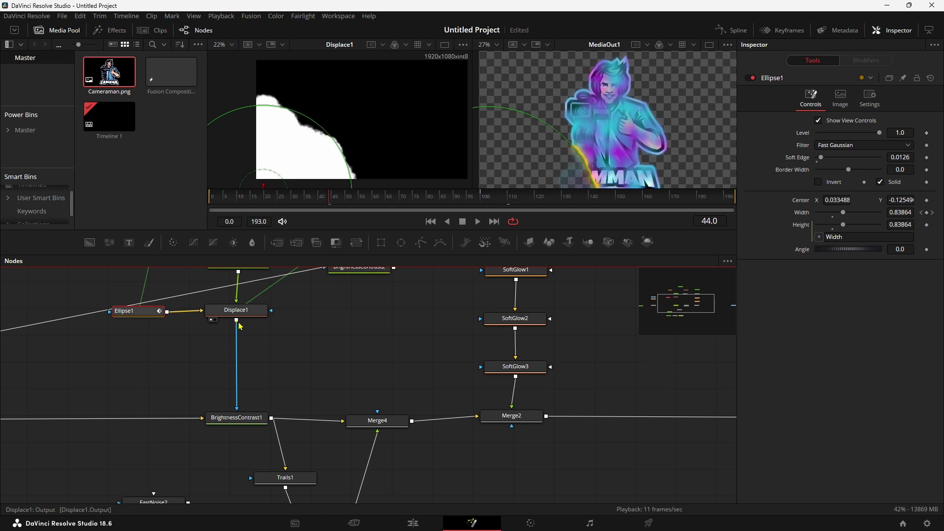
left_click_drag(237, 321, 383, 421)
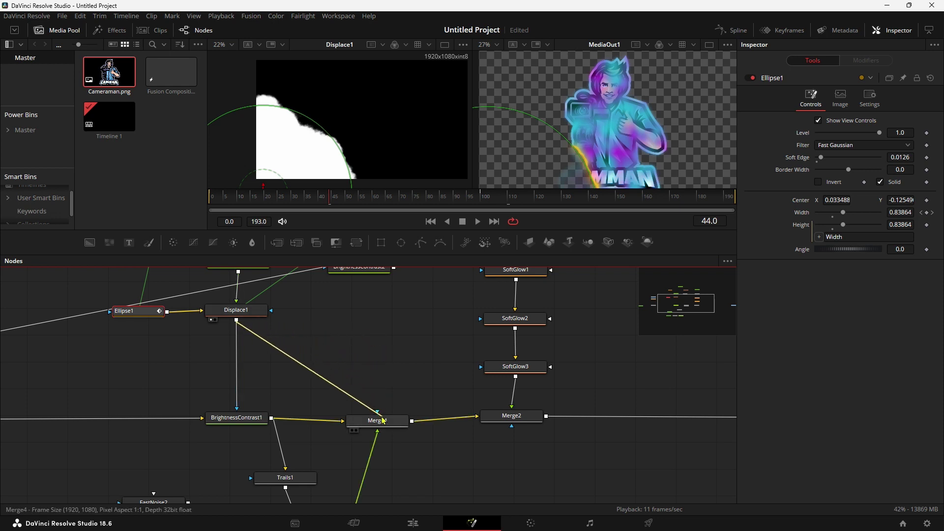
left_click(396, 369)
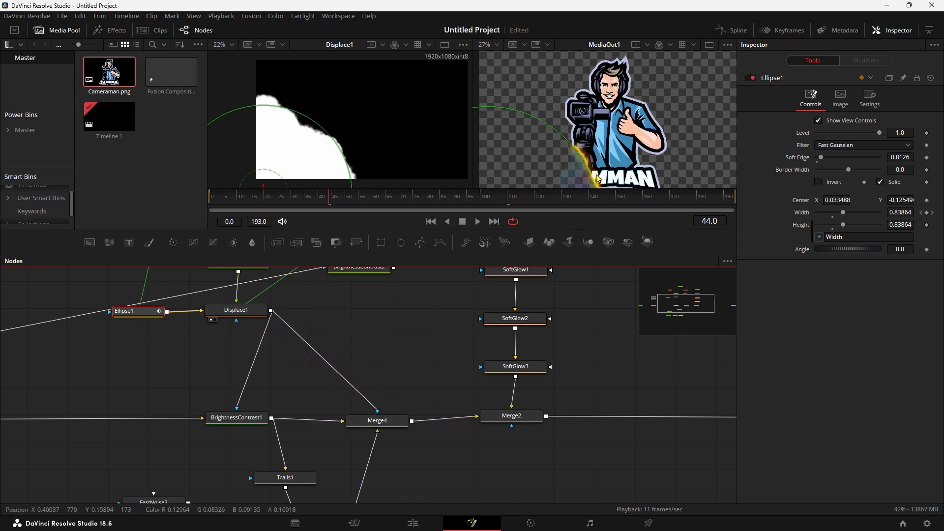
key("Home")
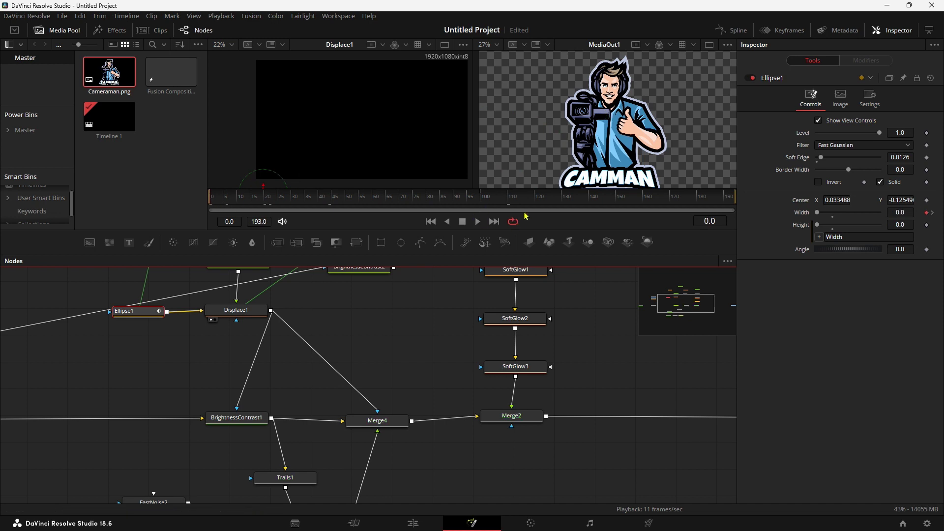
Step: Enlarge the viewers and play the animation from frame 0
left_click_drag(528, 230, 529, 294)
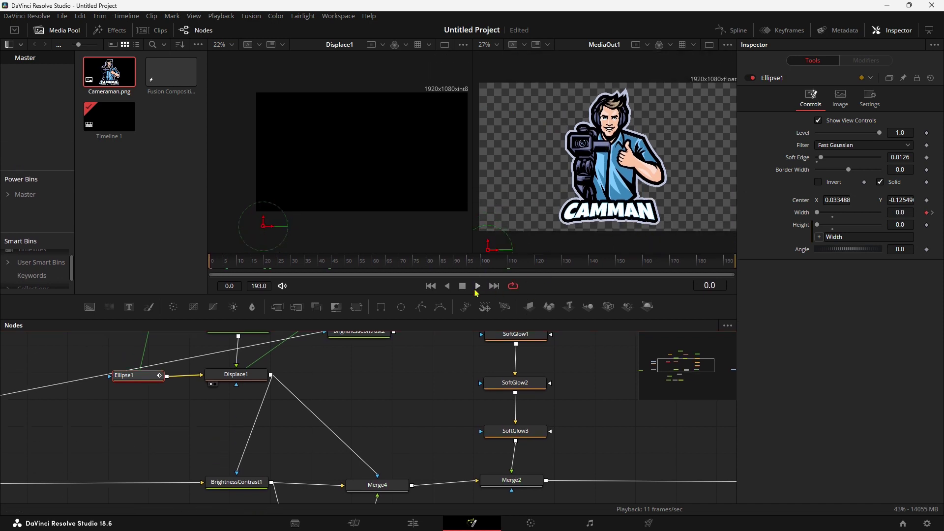
left_click(478, 285)
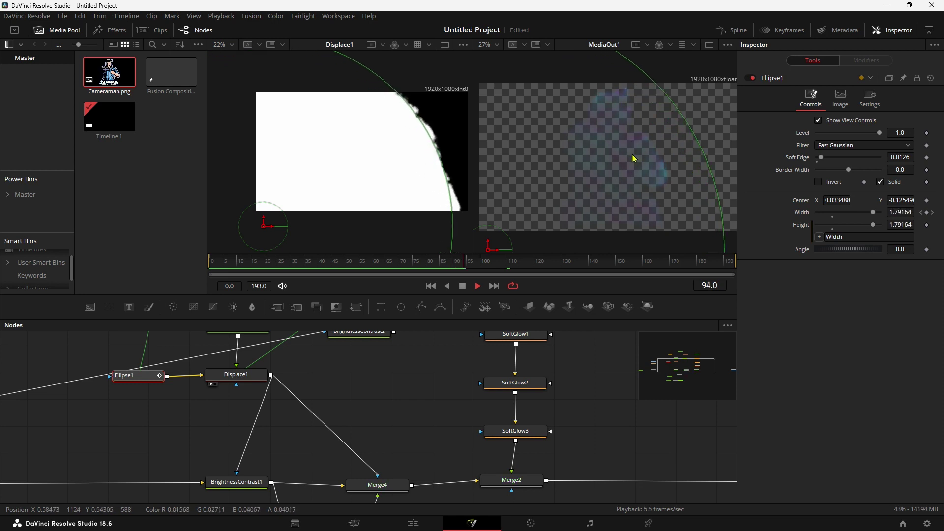
key("space")
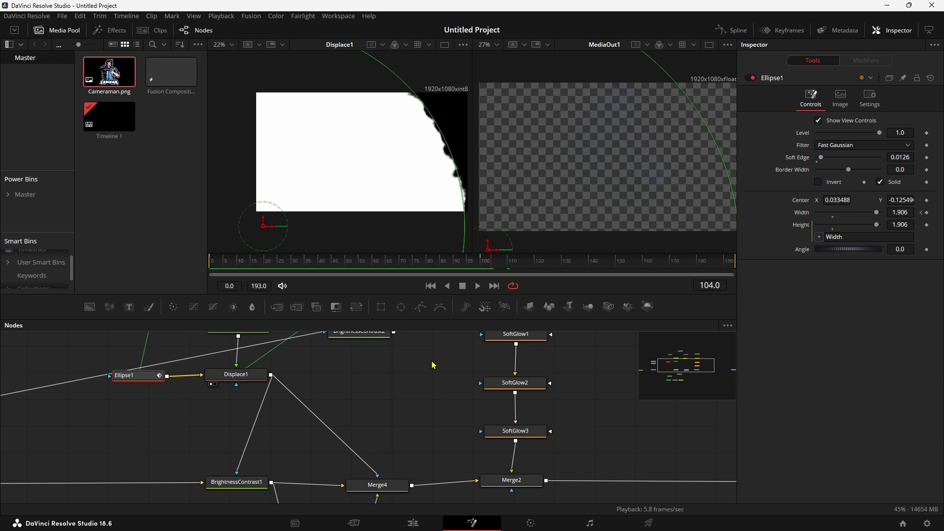
Step: Turn off High Quality and Motion Blur playback
right_click(607, 288)
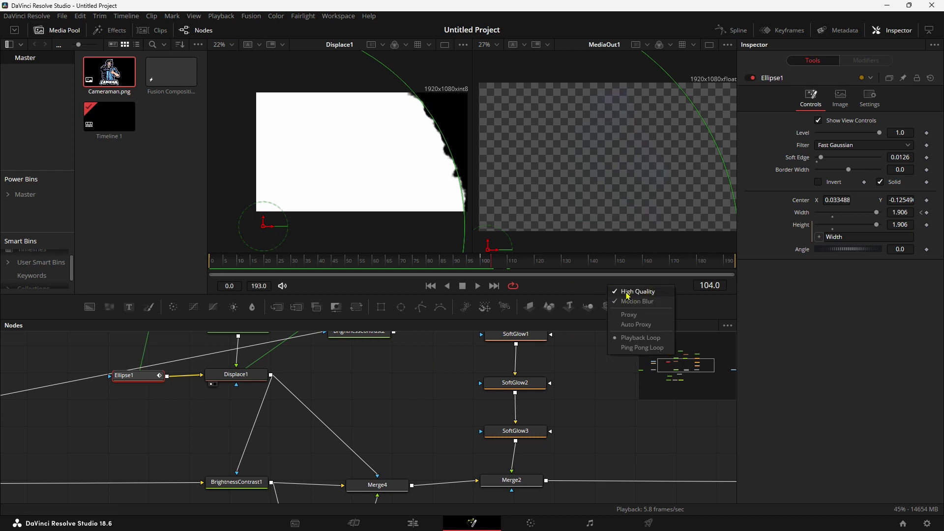
left_click(627, 294)
right_click(619, 285)
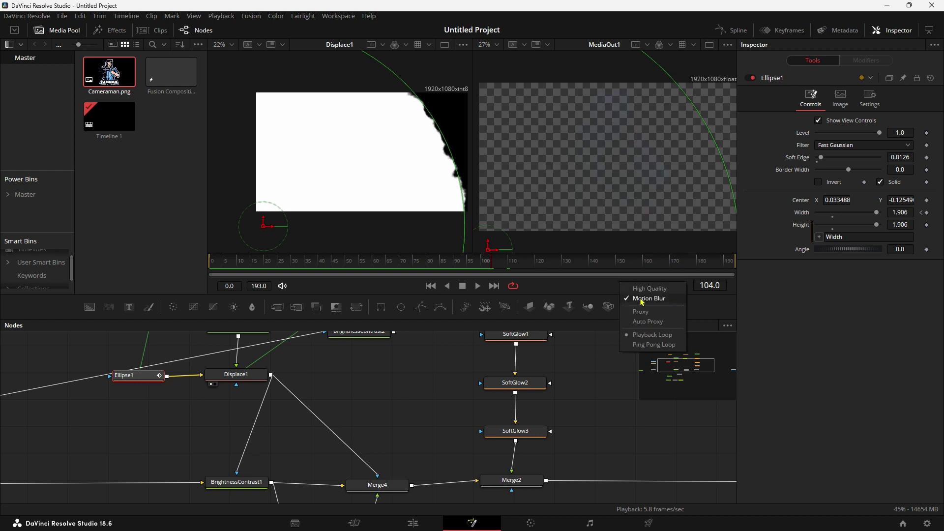
left_click(660, 301)
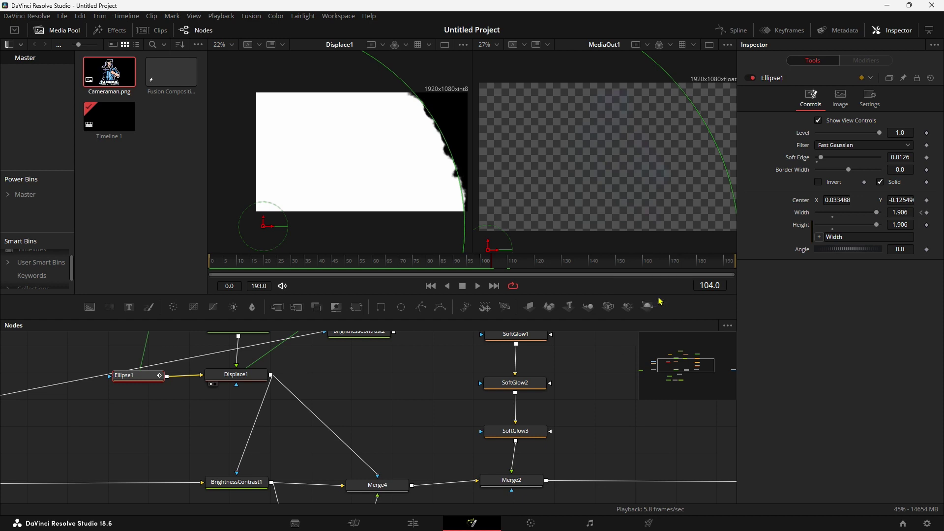
Step: Replay the reveal from the beginning and stop at frame 69
left_click(430, 285)
left_click(478, 285)
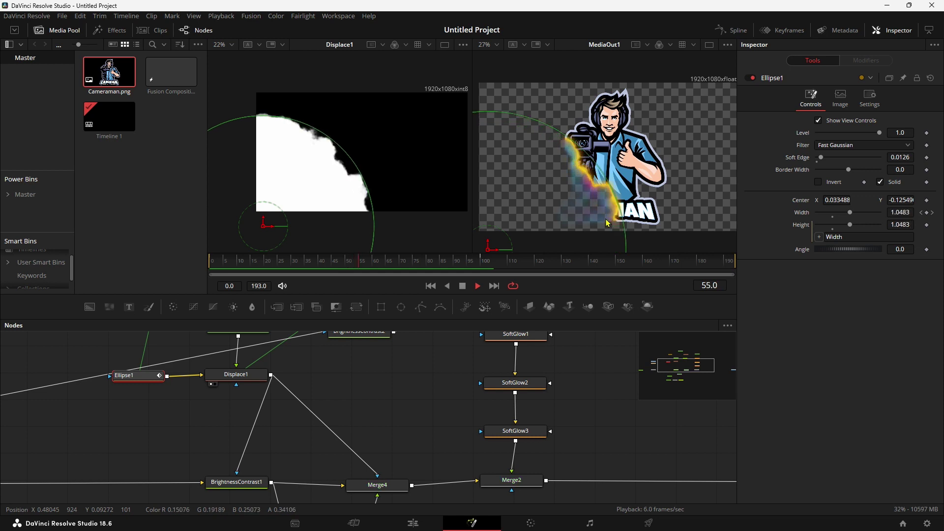
key("space")
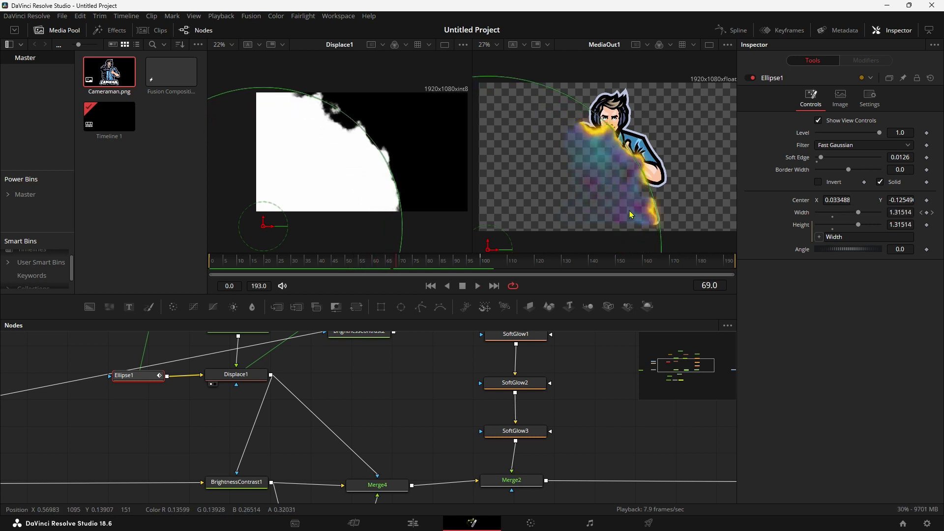
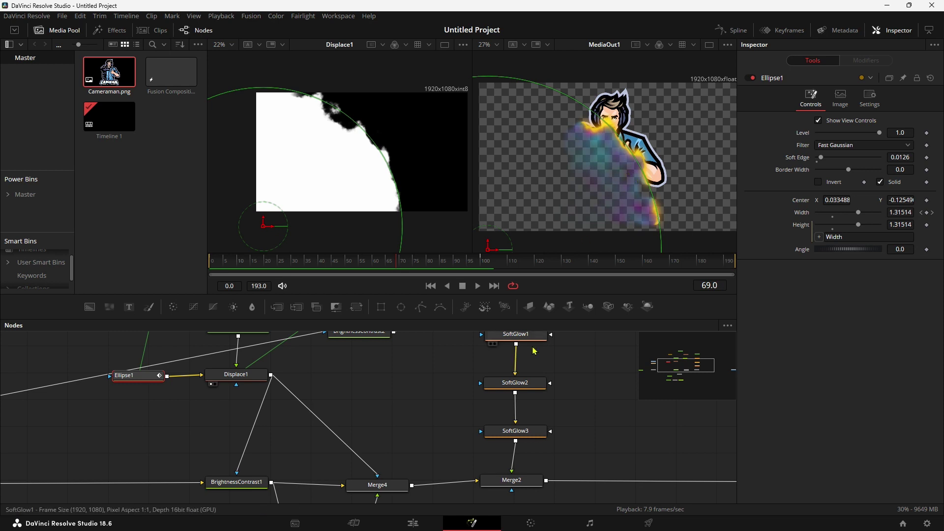
Step: Add a pEmitter1 particle emitter node and a pRender1 node fed by it
scroll(408, 397, "right", 5)
scroll(481, 391, "left", 2)
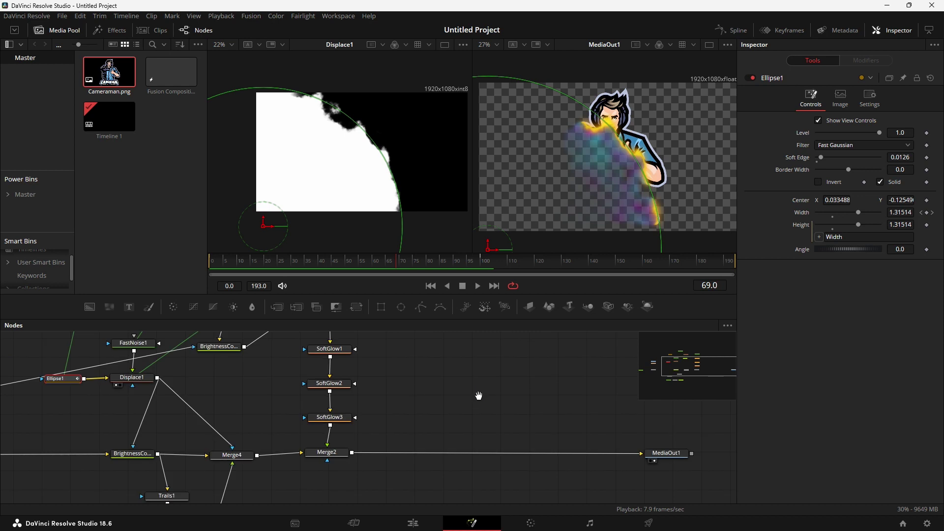
scroll(467, 428, "up", 3)
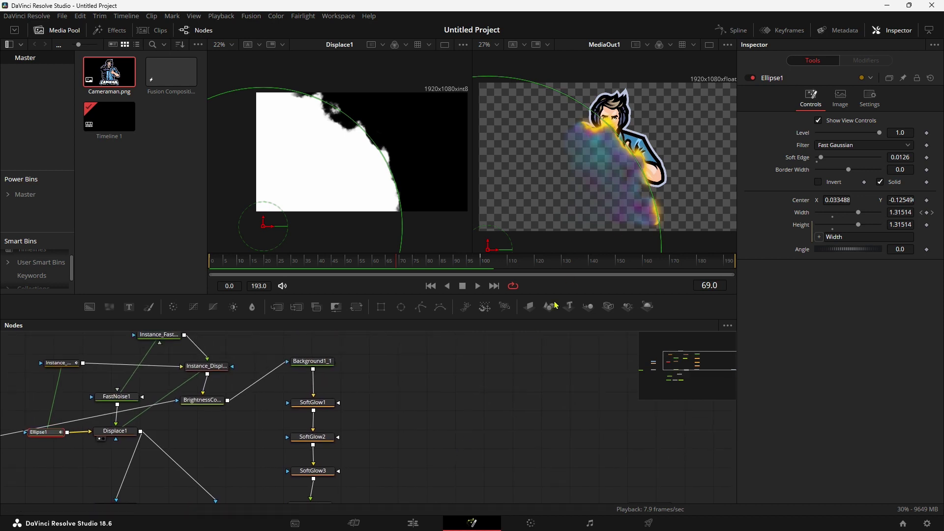
scroll(487, 339, "down", 2)
scroll(476, 362, "down", 1)
scroll(472, 373, "up", 1)
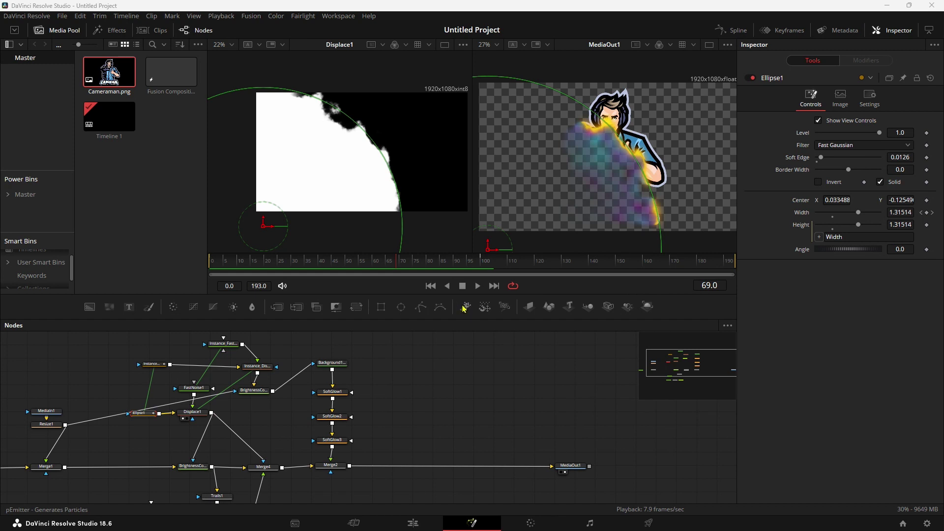
left_click_drag(464, 307, 426, 362)
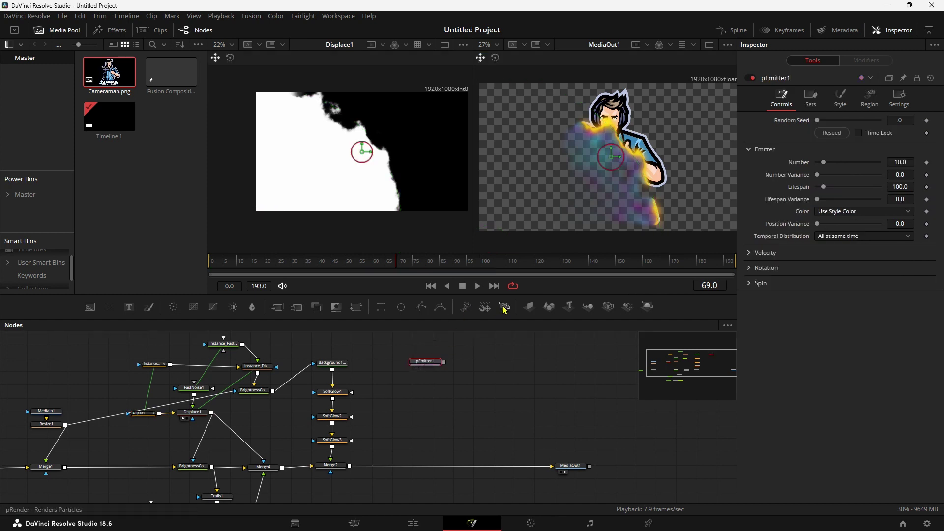
left_click(505, 309)
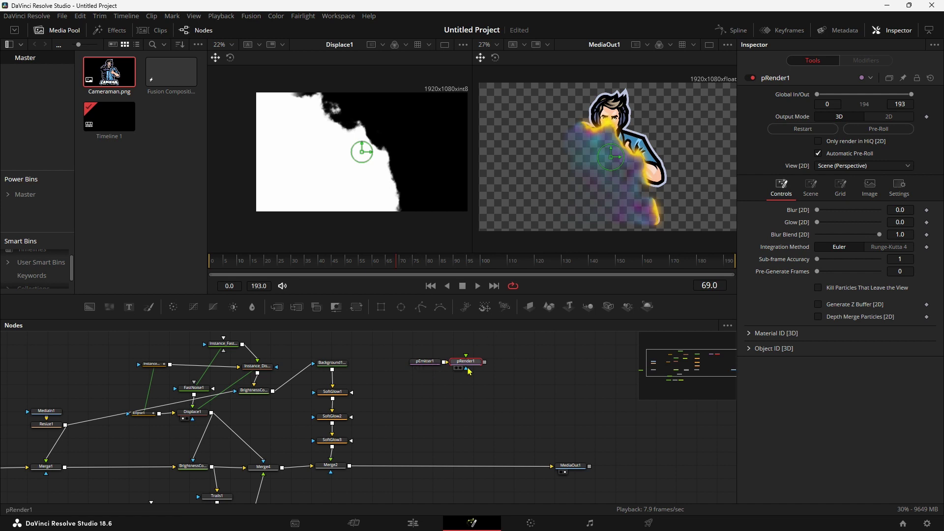
left_click_drag(465, 368, 474, 369)
Step: Set pRender1's Output Mode to 2D and show it in the left viewer
scroll(472, 368, "up", 3)
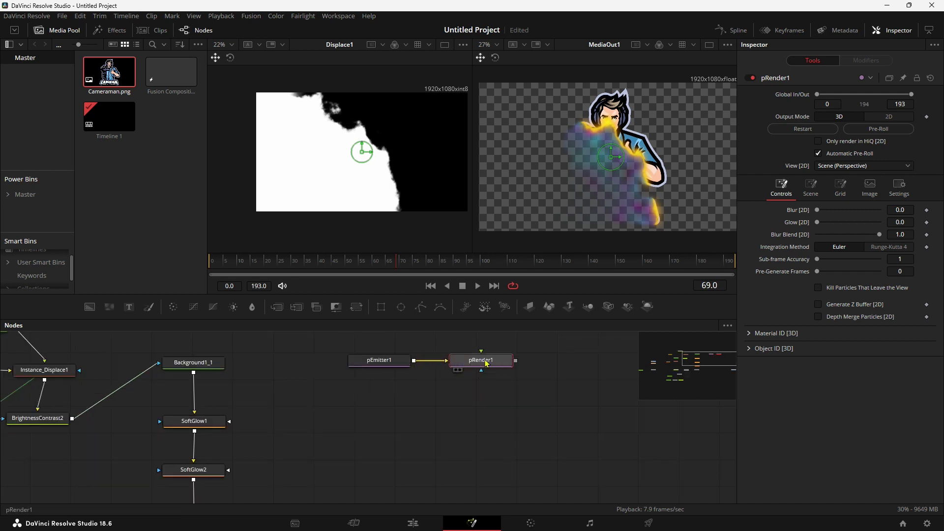
left_click(891, 120)
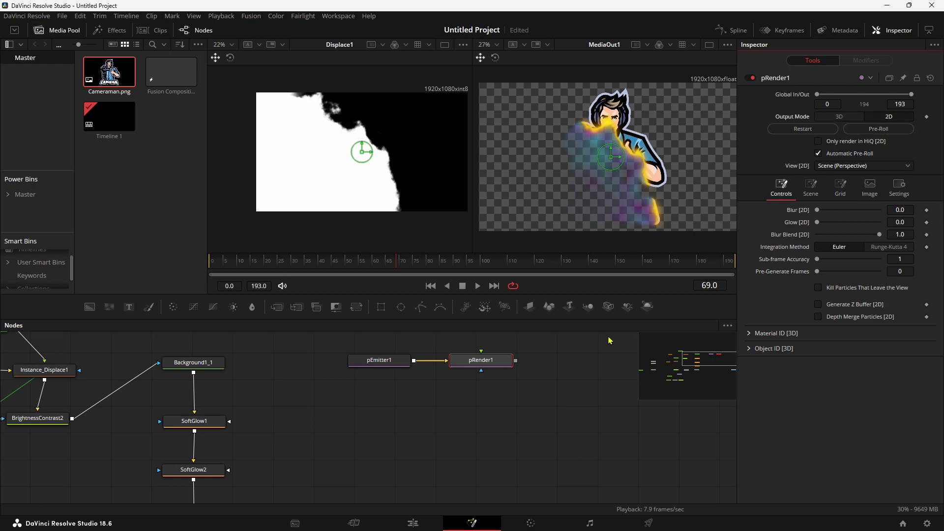
left_click_drag(480, 363, 356, 173)
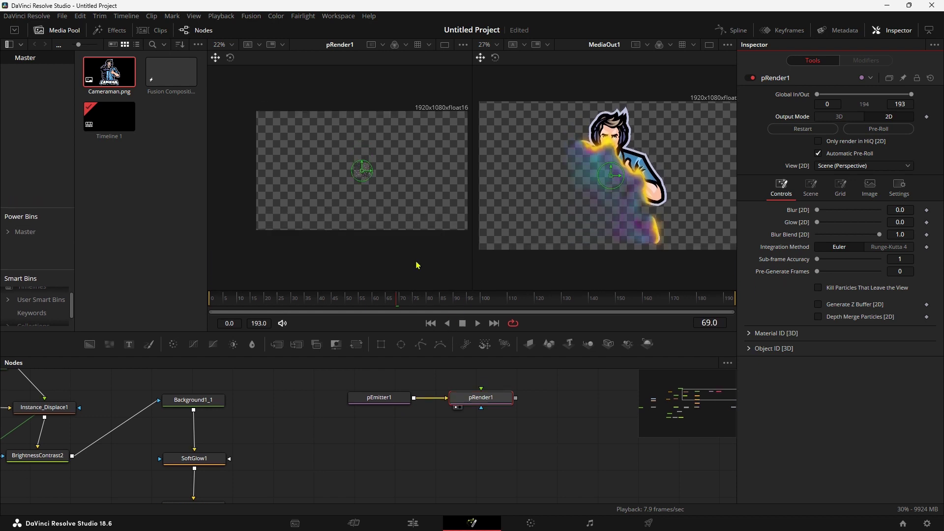
scroll(360, 217, "up", 2)
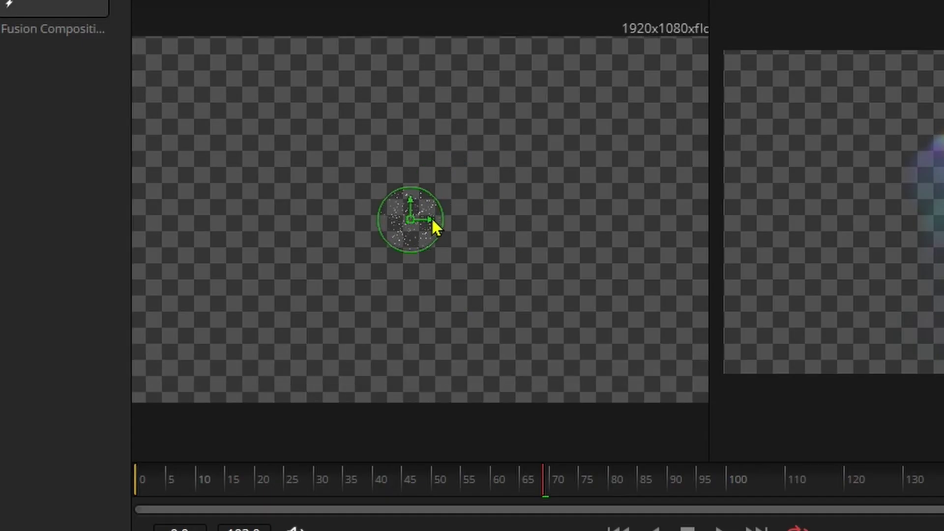
left_click_drag(516, 480, 401, 479)
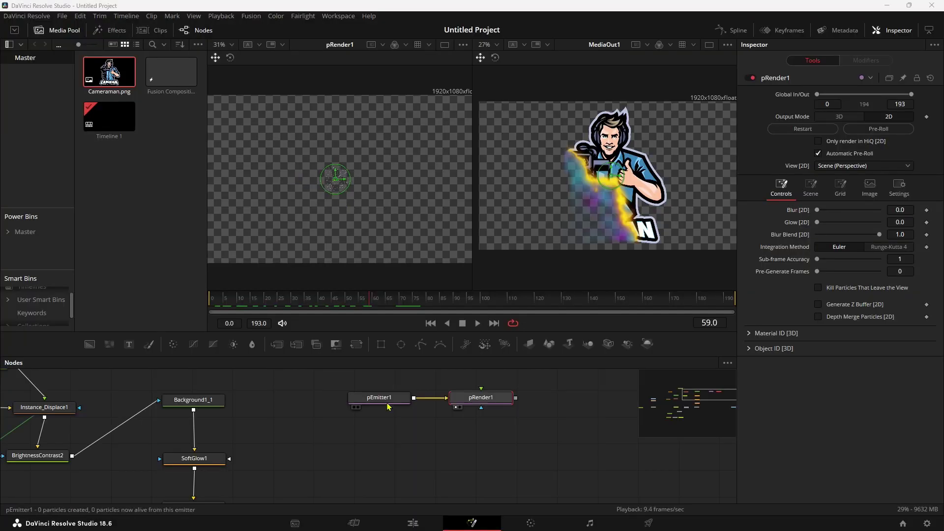
Step: Change pEmitter1's emission Region from Sphere to Bitmap, then select Background1_1
left_click(365, 401)
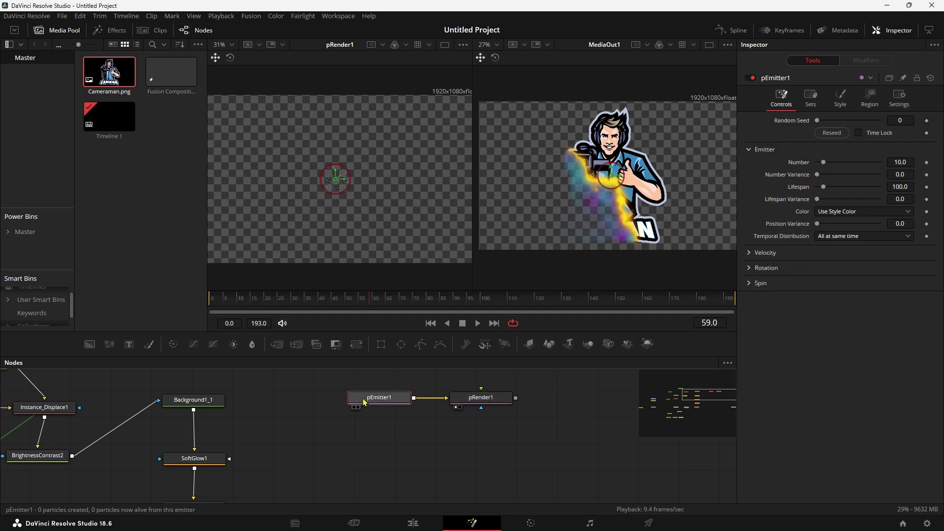
left_click(869, 98)
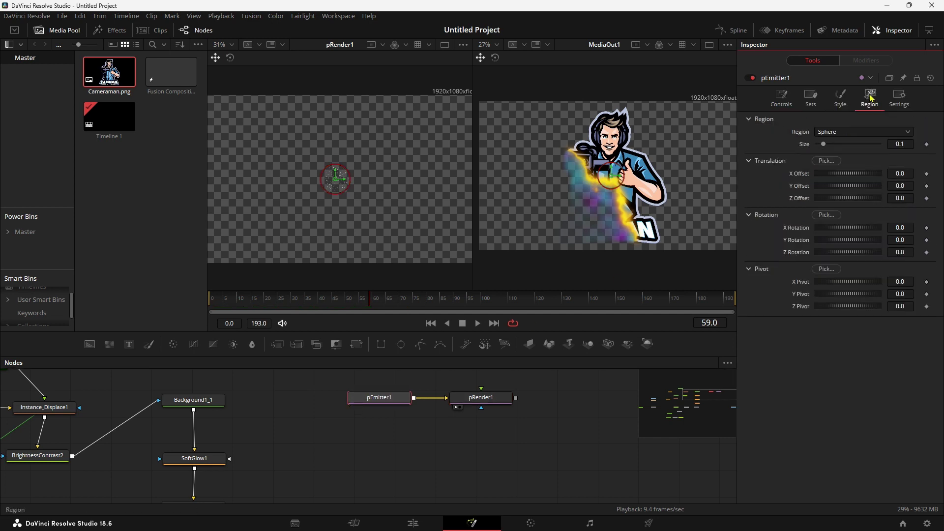
left_click(835, 133)
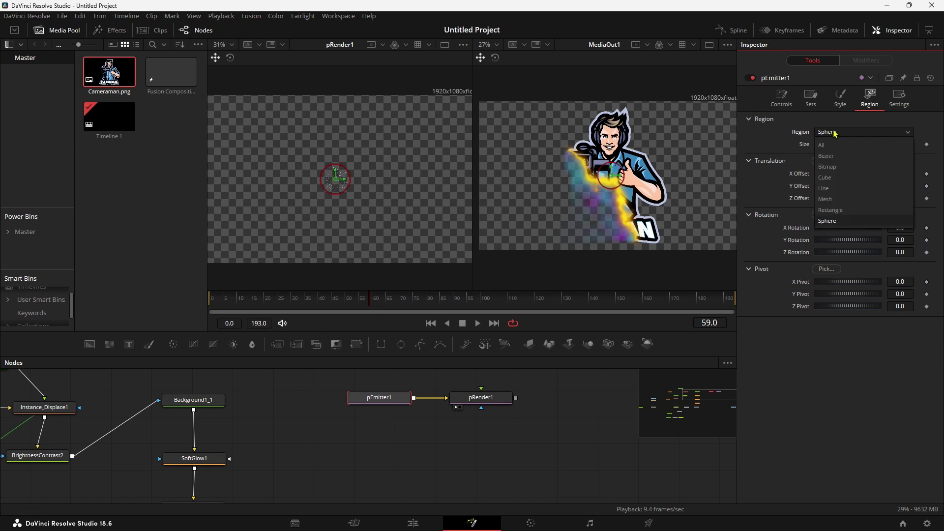
left_click(831, 168)
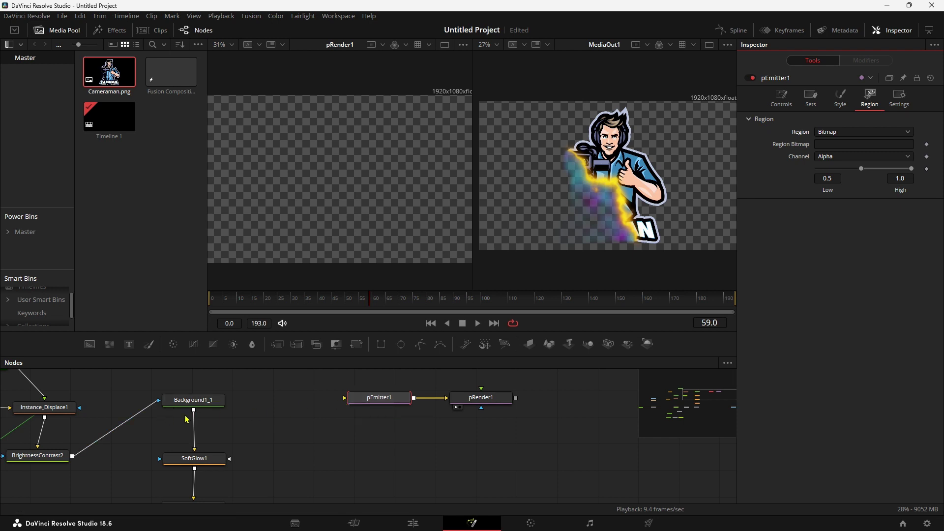
left_click(212, 400)
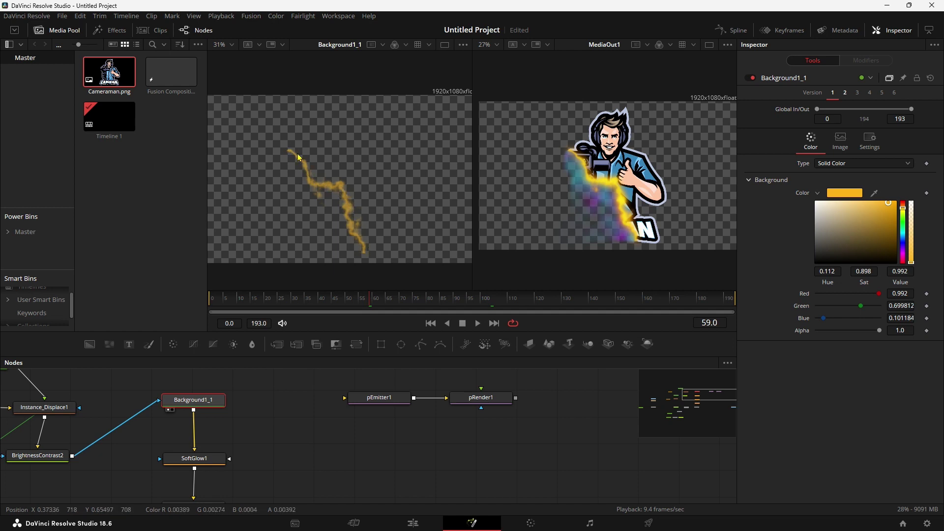
Step: Feed Background1_1 into pEmitter1's bitmap region, recolour it pale yellow-green, and view pRender1
left_click_drag(239, 302, 357, 305)
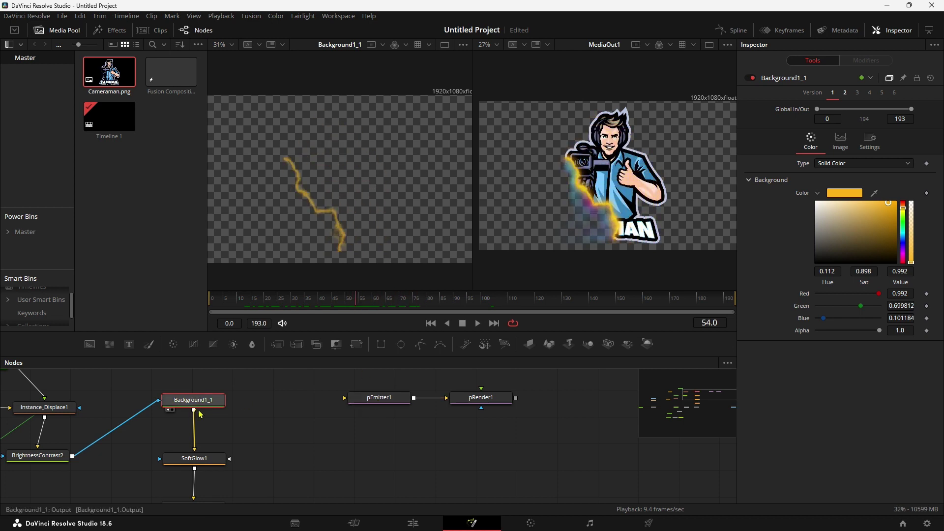
left_click_drag(194, 410, 345, 397)
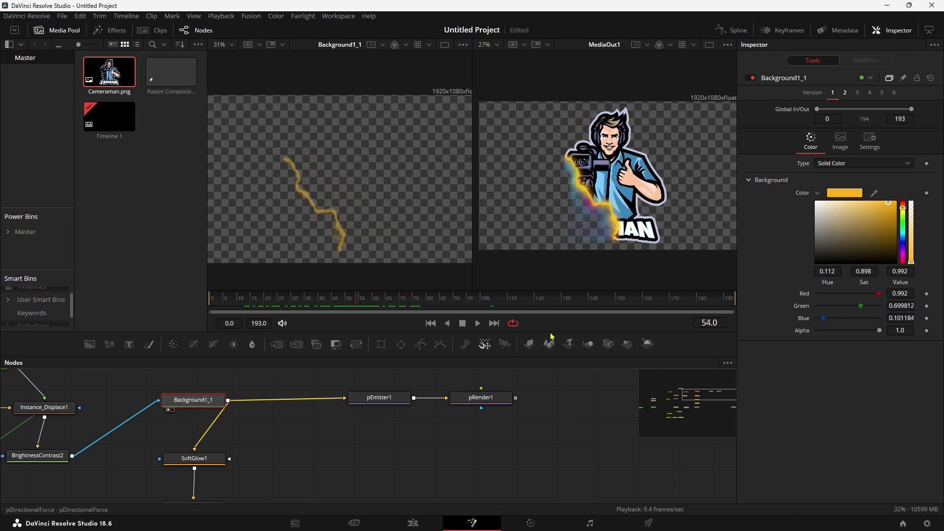
mouse_move(861, 213)
left_mouse_down()
mouse_move(836, 203)
mouse_move(846, 203)
left_mouse_up()
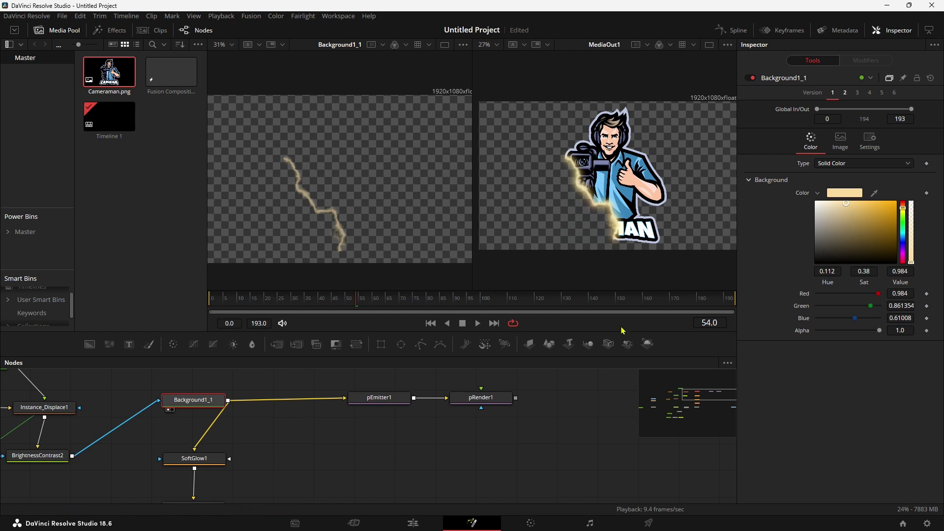
mouse_move(837, 247)
left_mouse_down()
mouse_move(852, 207)
mouse_move(902, 212)
left_mouse_up()
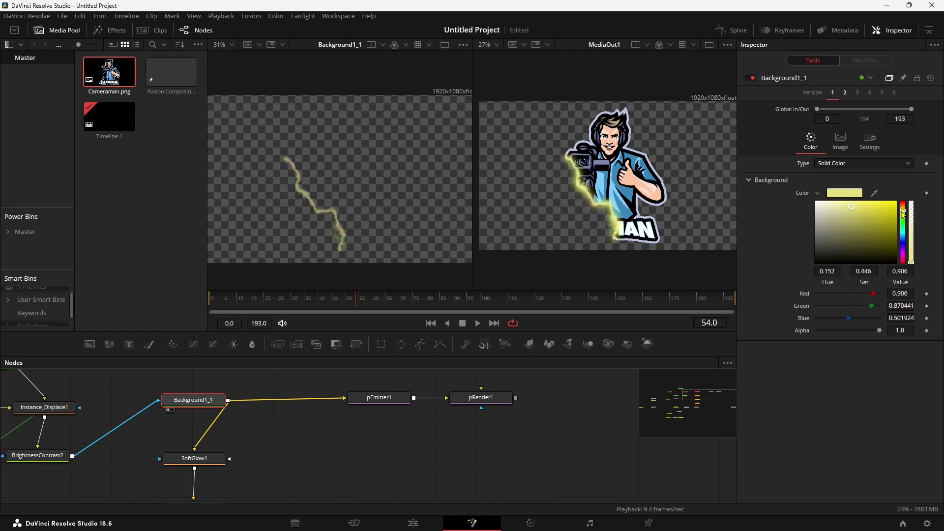
left_click(479, 397)
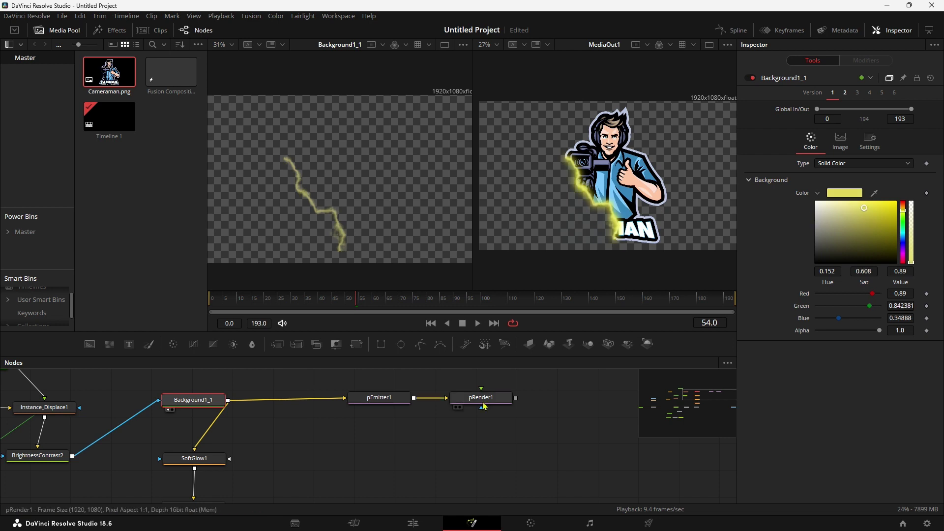
left_click_drag(480, 397, 334, 218)
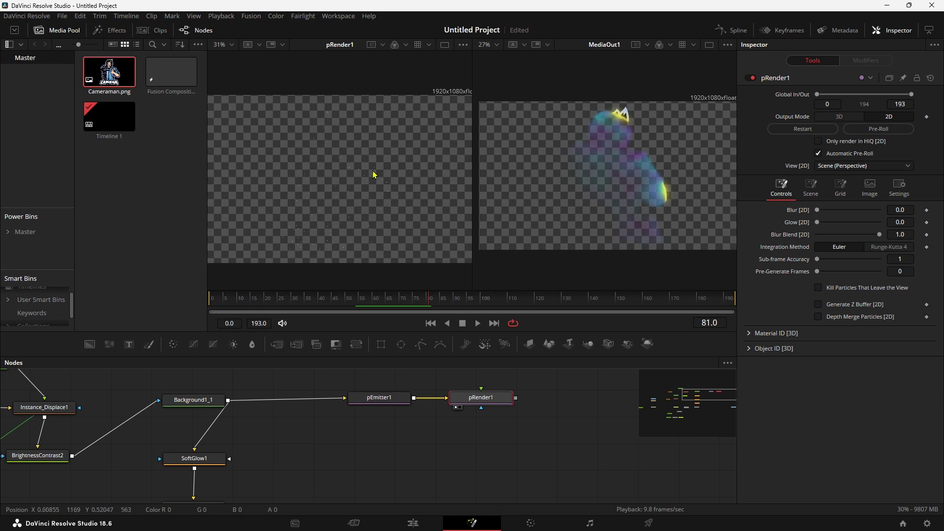
Step: Raise pEmitter1's particle Number to 100, set Velocity to 0.05, and preview playback
left_click(385, 404)
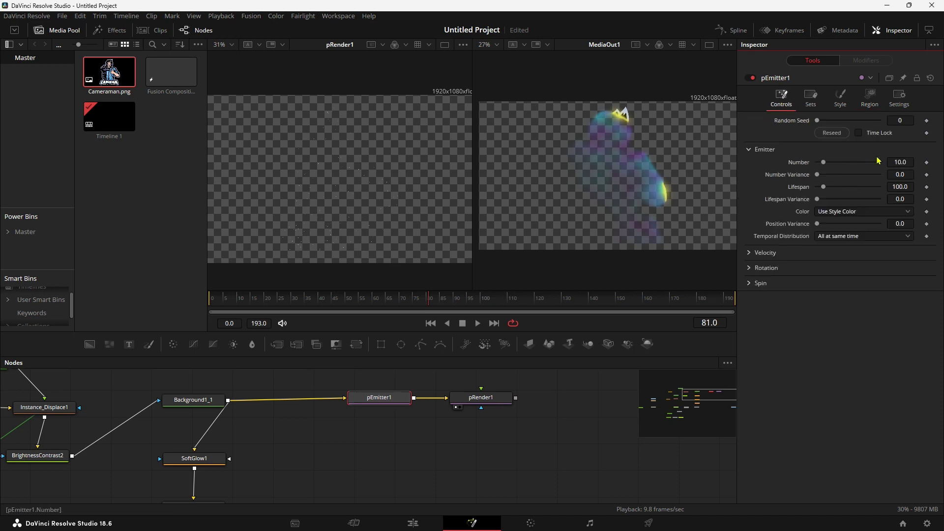
left_click_drag(825, 162, 903, 161)
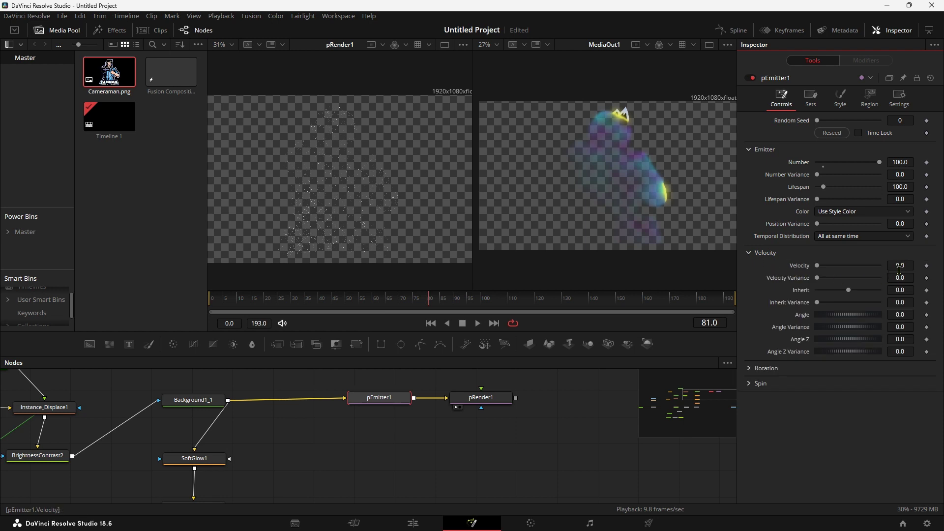
left_click(899, 269)
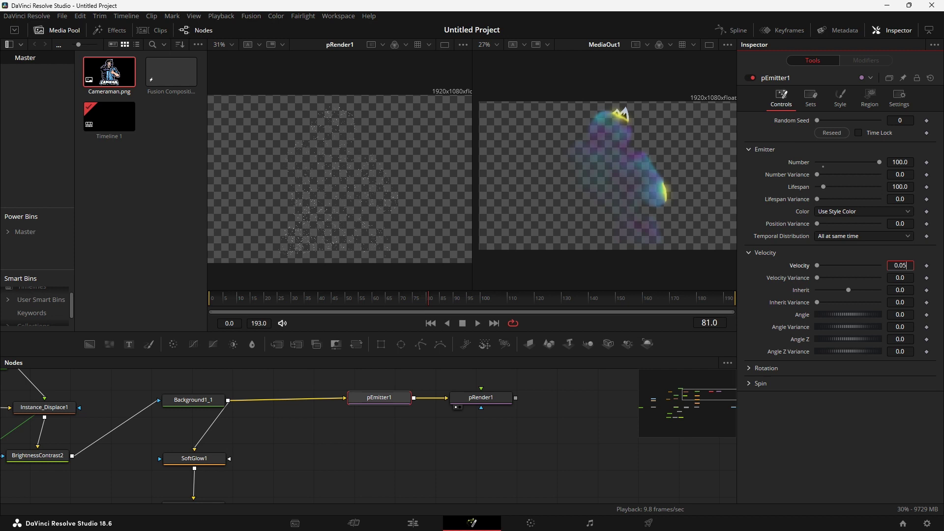
key("Tab")
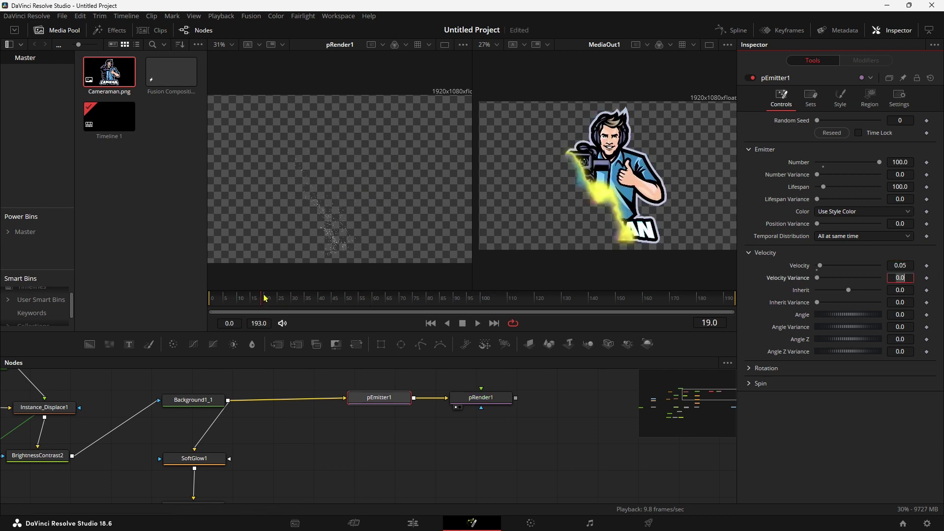
key("BackSpace")
key("space")
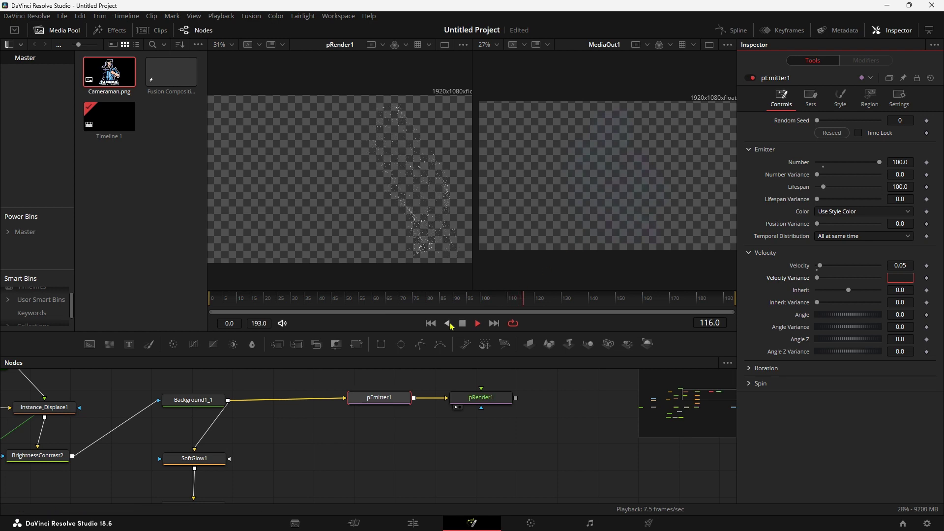
left_click(463, 323)
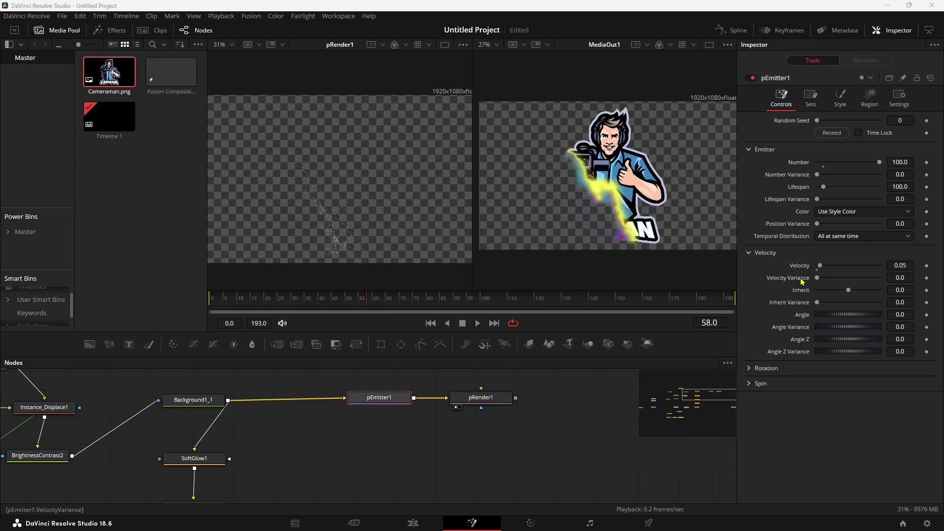
Step: Set Velocity Variance to 0.082 and both Angle and Angle Z to 360, then rewind
left_click(902, 276)
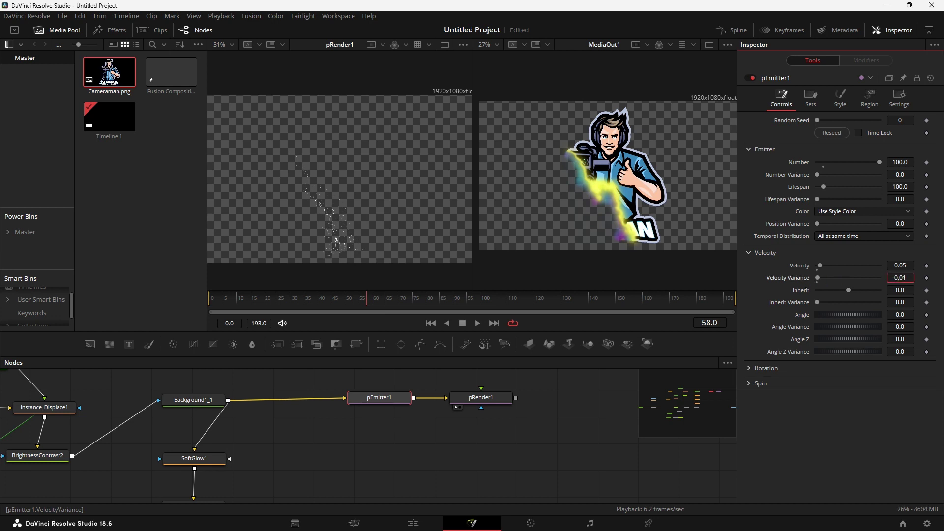
type("0.113")
key("Return")
left_click(901, 316)
type("360")
left_click(910, 326)
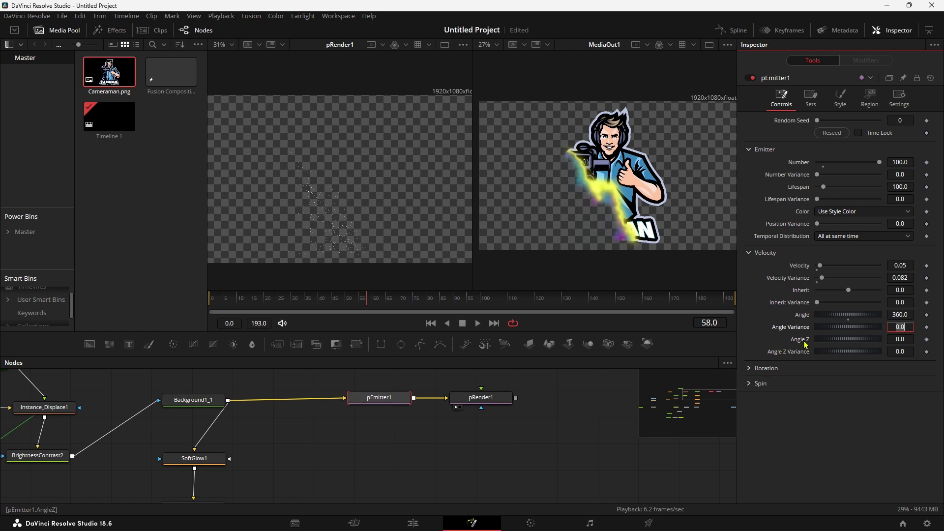
left_click(908, 340)
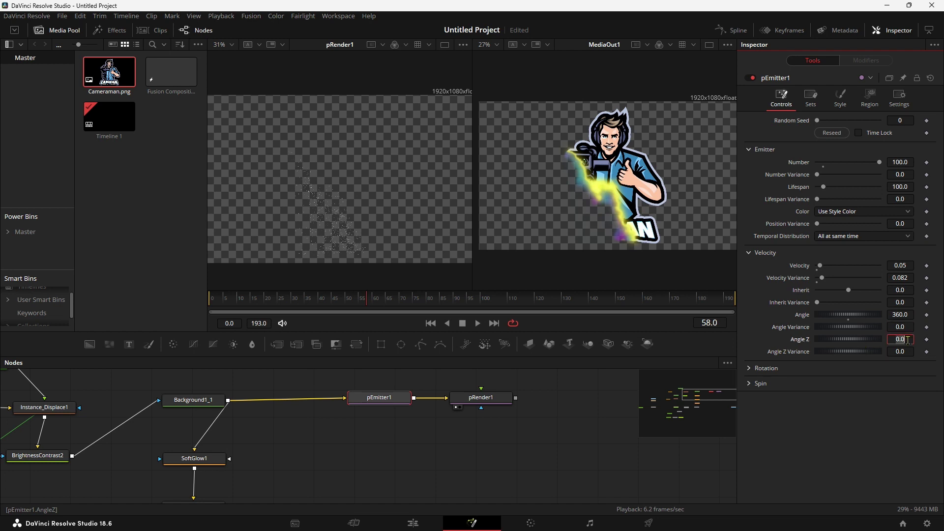
type("360")
key("Tab")
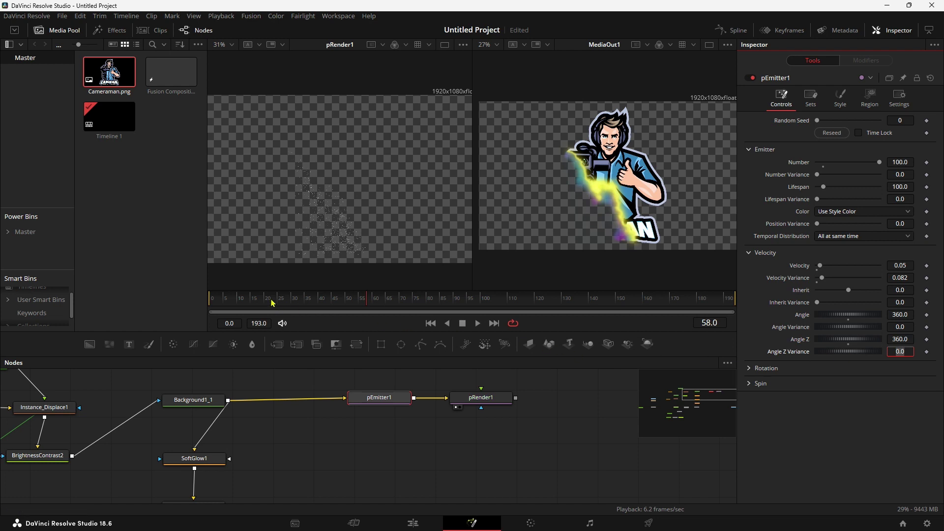
key("BackSpace")
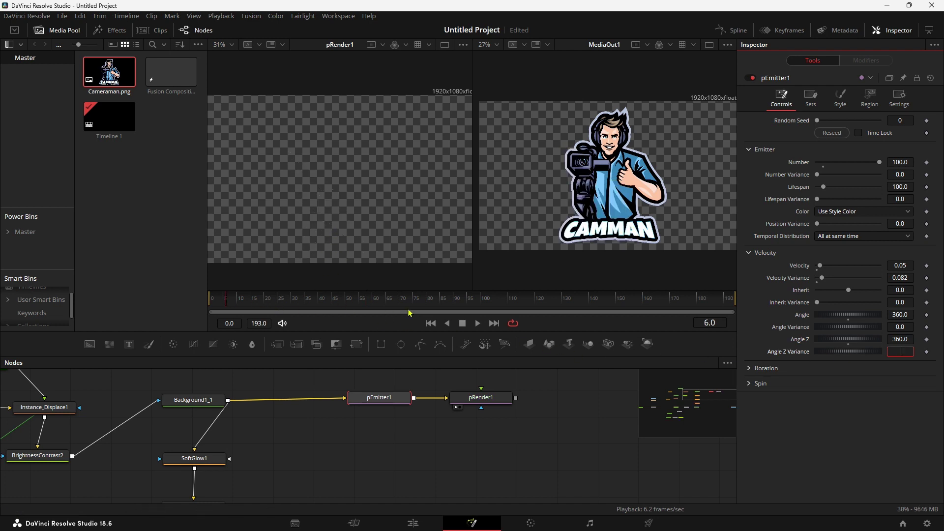
left_click(478, 322)
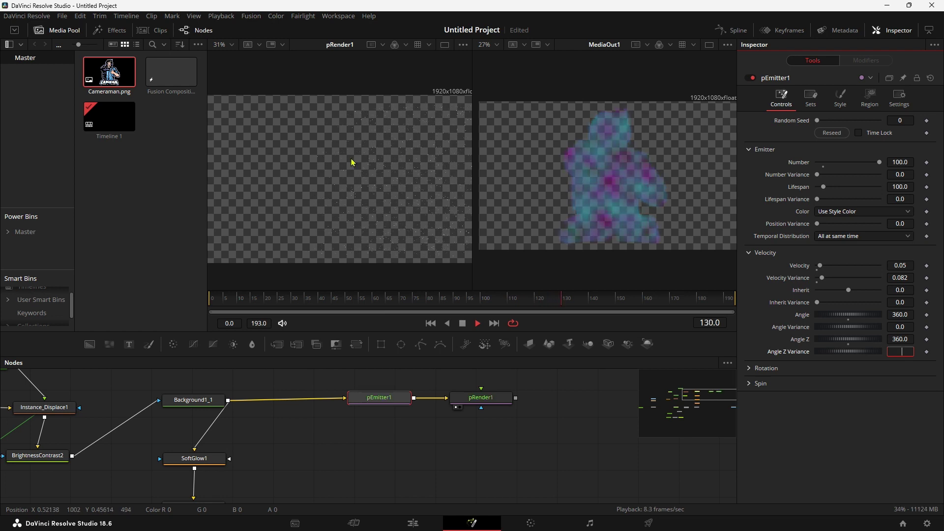
left_click(461, 324)
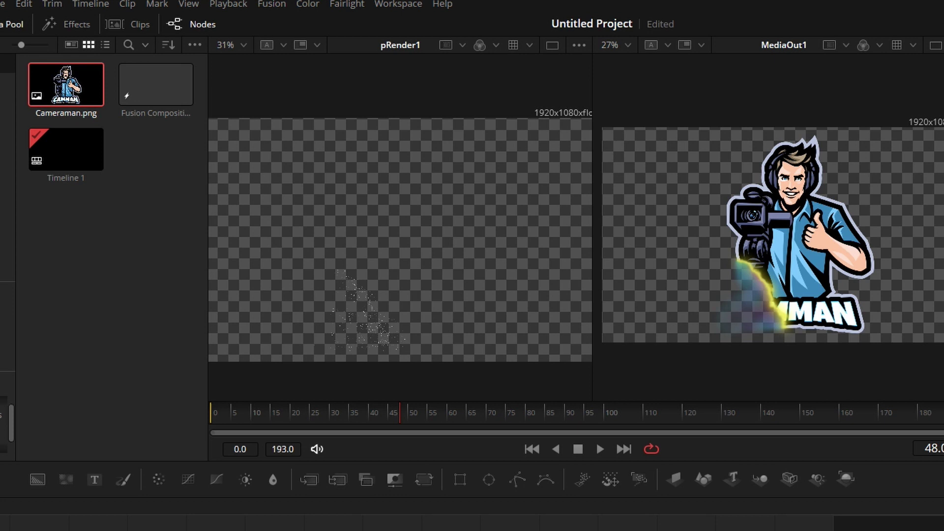
Step: Insert a pDirectionalForce node after pEmitter1 (Strength 0.1, Direction -90) and preview playback
key("shift+space")
type("bri")
key("BackSpace")
key("BackSpace")
key("BackSpace")
type("directional")
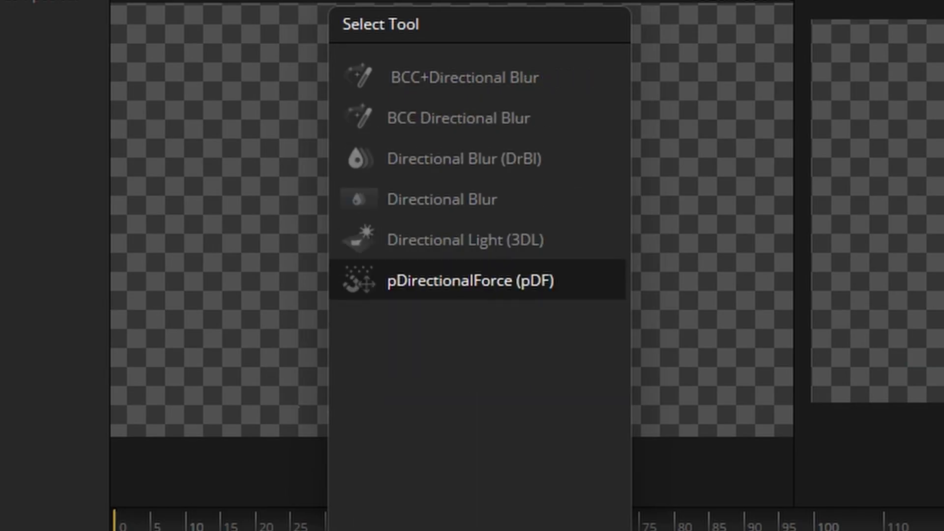
key("Return")
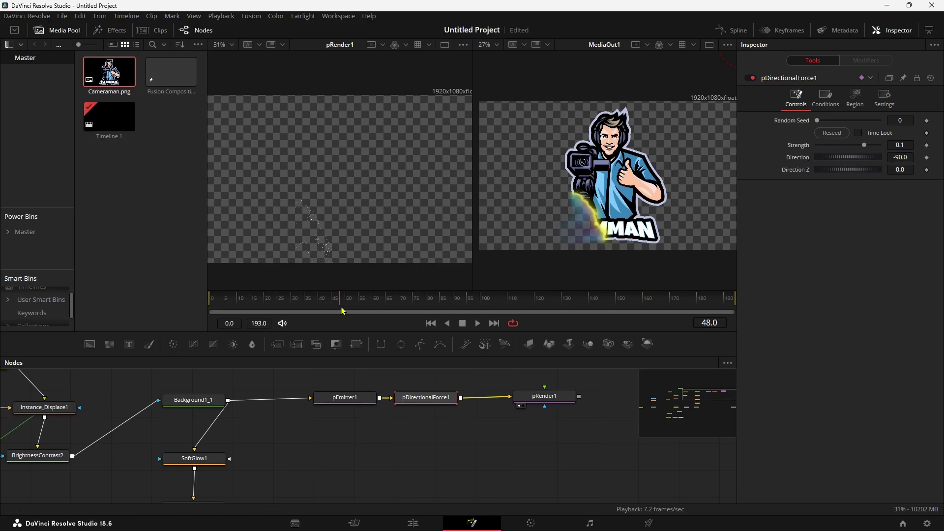
key("space")
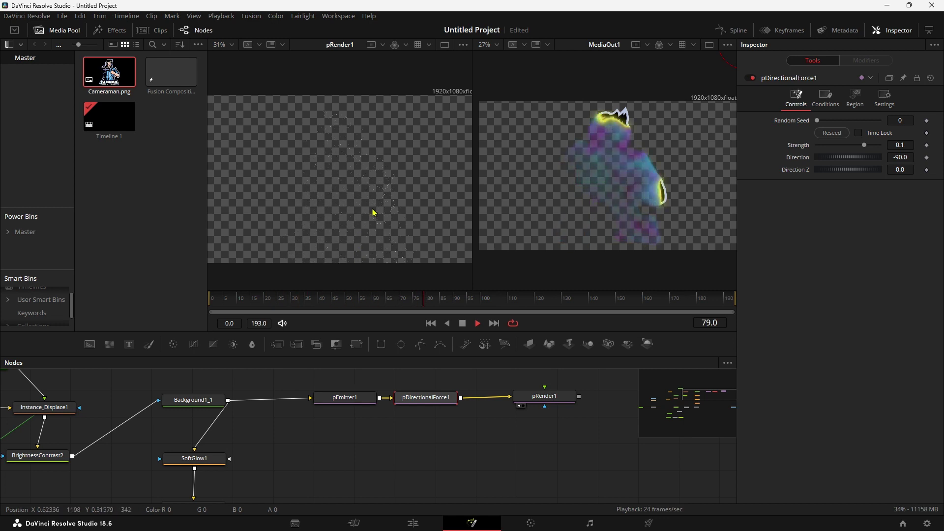
left_click(369, 299)
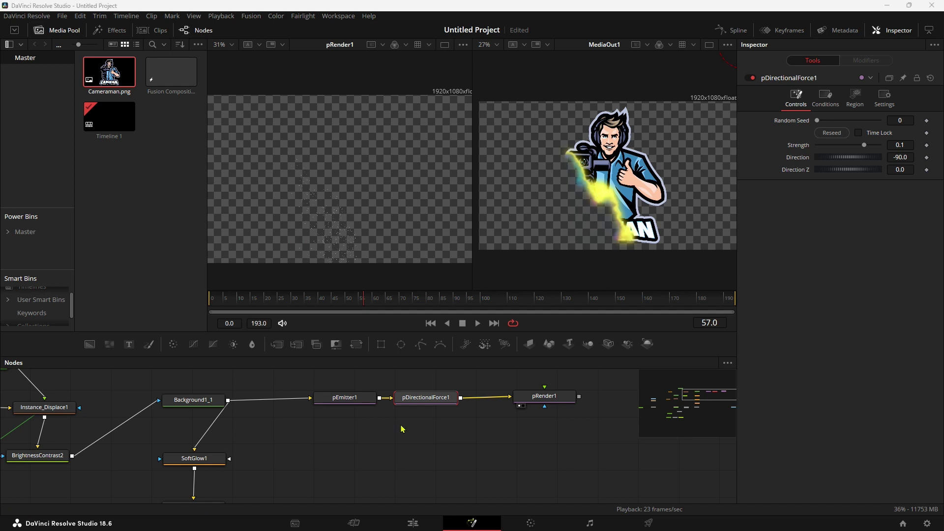
Step: Select pEmitter1 and bring up its particle Style settings
scroll(401, 431, "up", 3)
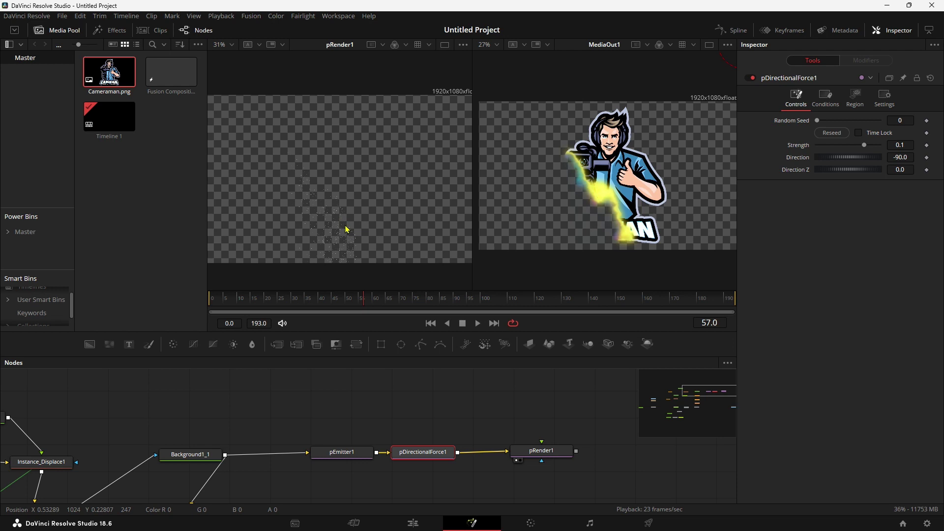
left_click(336, 456)
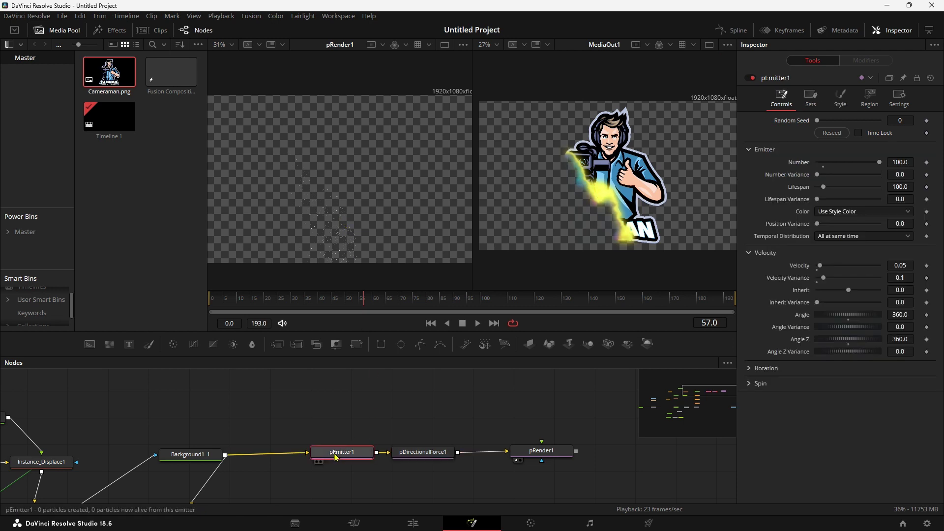
left_click(849, 102)
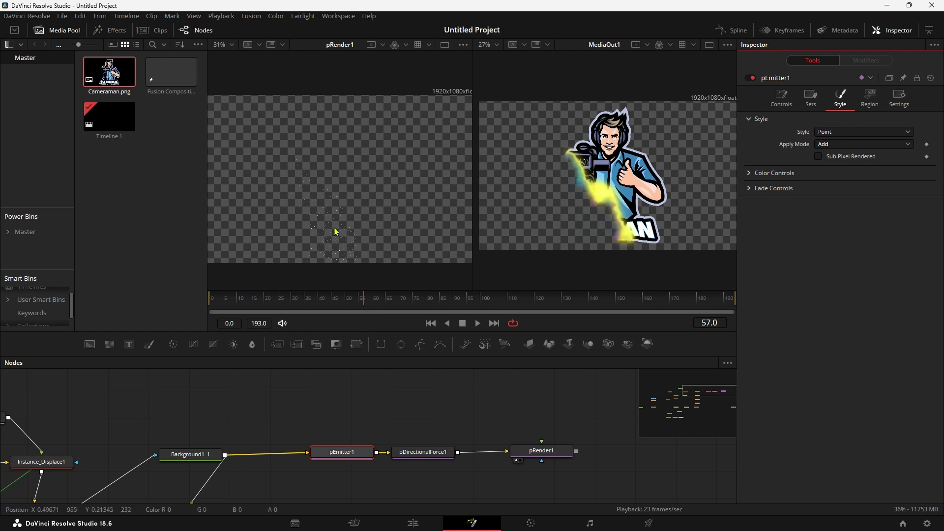
Step: Switch pEmitter1's particle Style from Point to Bitmap
left_click(881, 133)
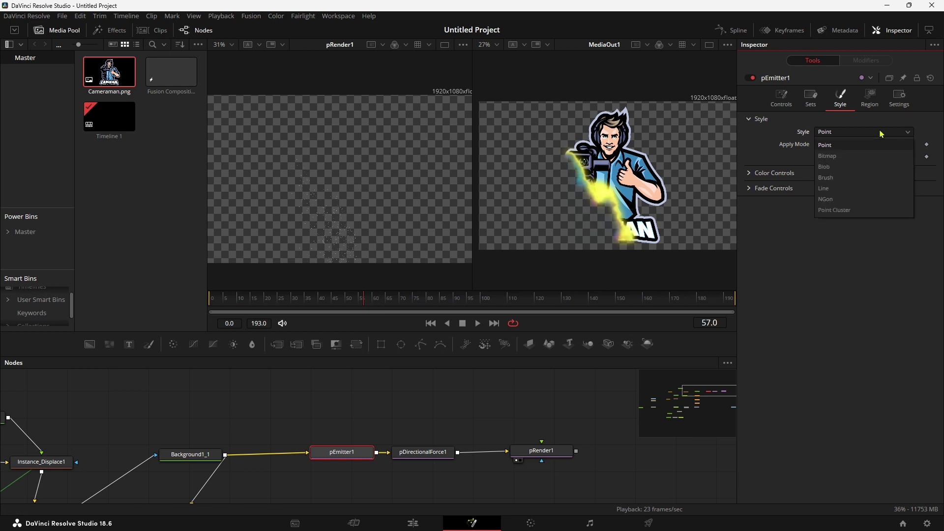
left_click(822, 157)
scroll(381, 419, "up", 1)
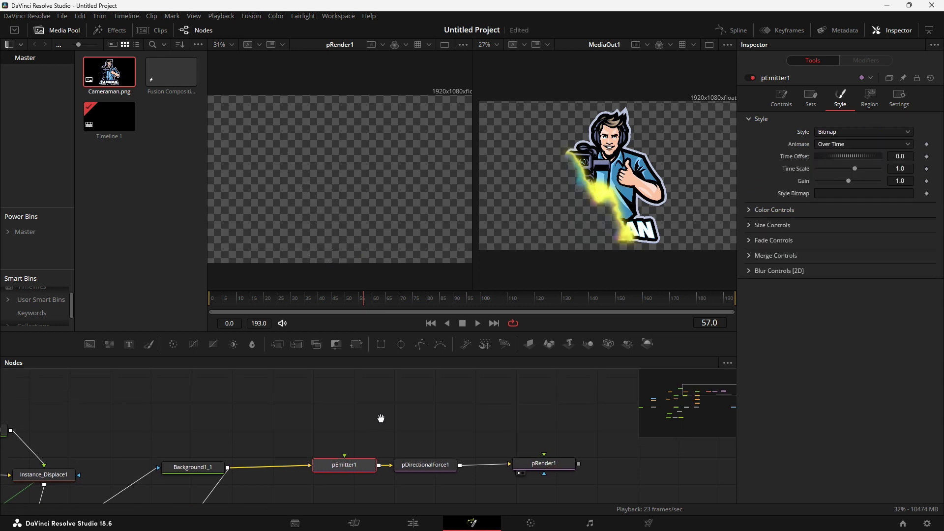
scroll(381, 419, "up", 1)
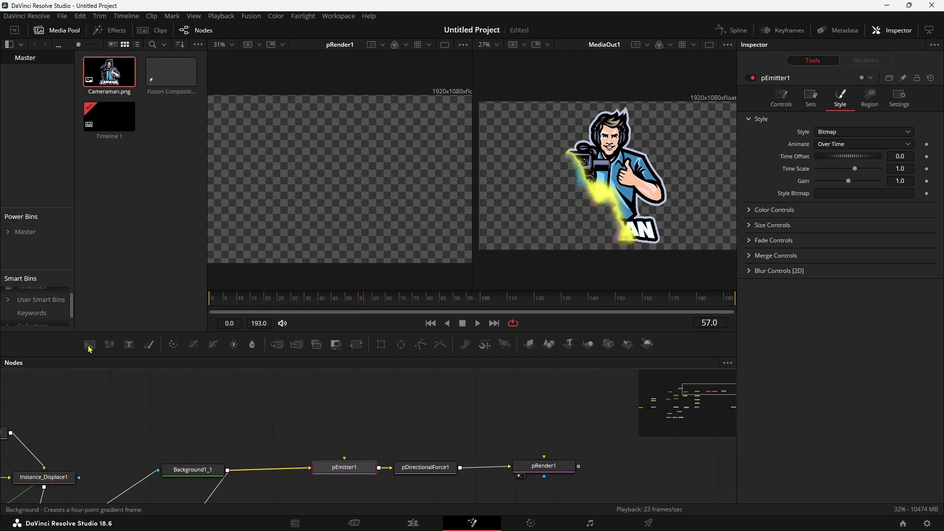
Step: Add a new Background node, view it, and set its image size to 100x100
left_click_drag(89, 349, 345, 412)
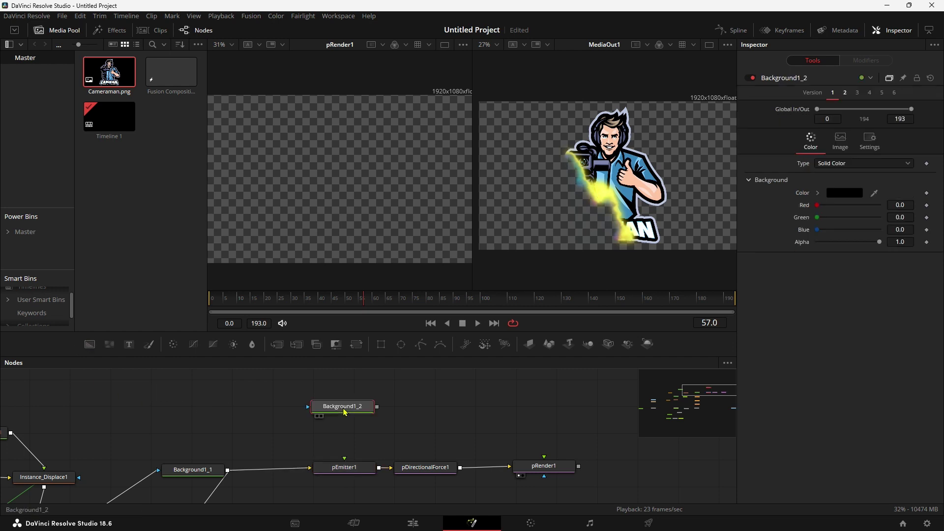
key("1")
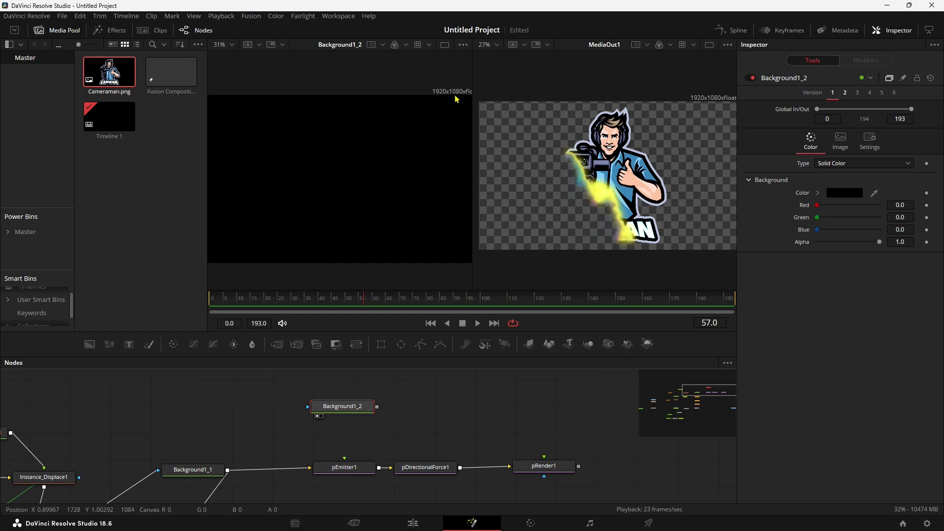
left_click(841, 143)
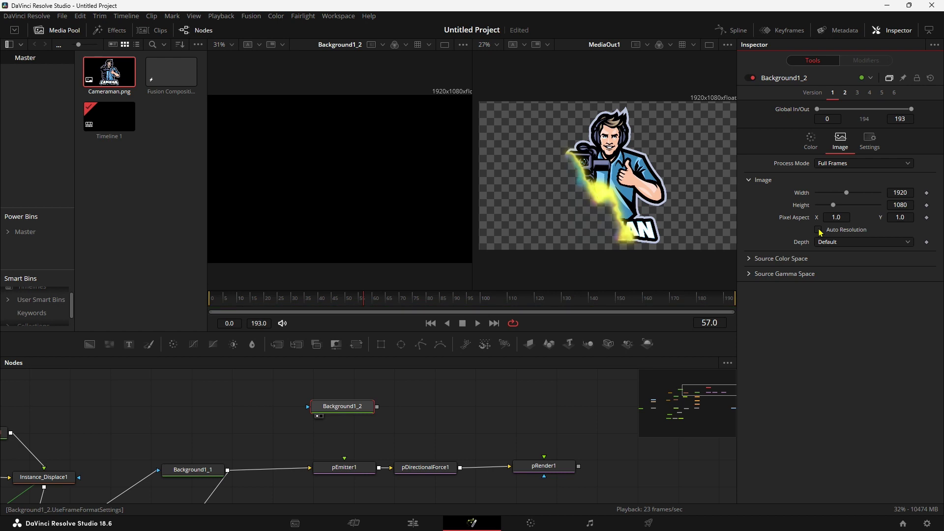
left_click(908, 192)
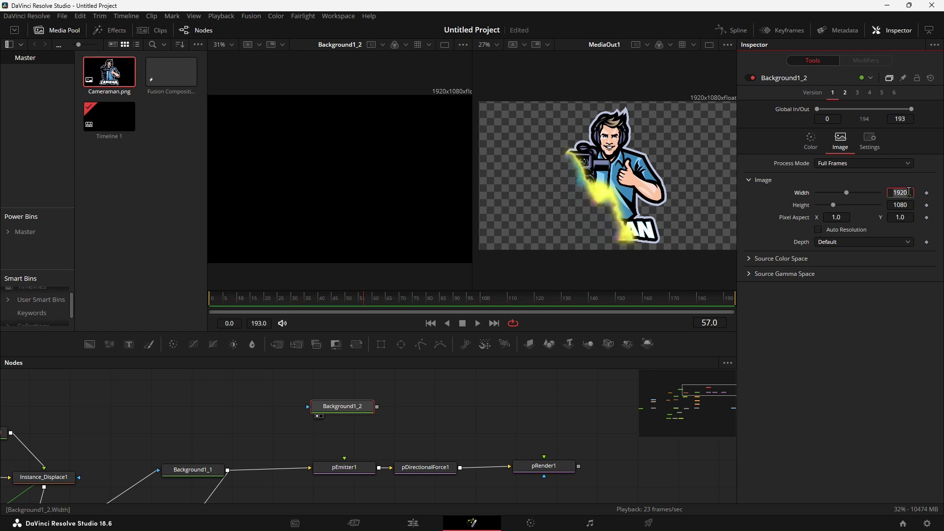
type("10")
left_click(911, 206)
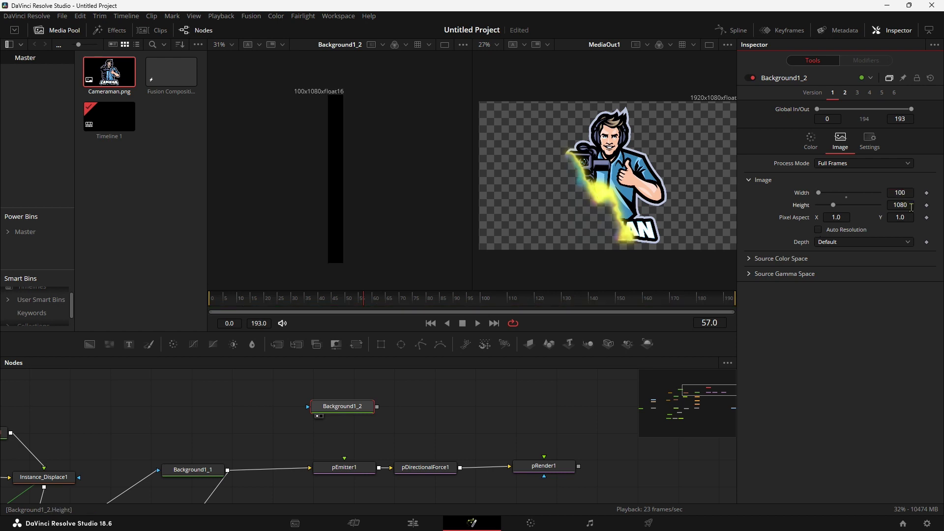
type("1")
key("Tab")
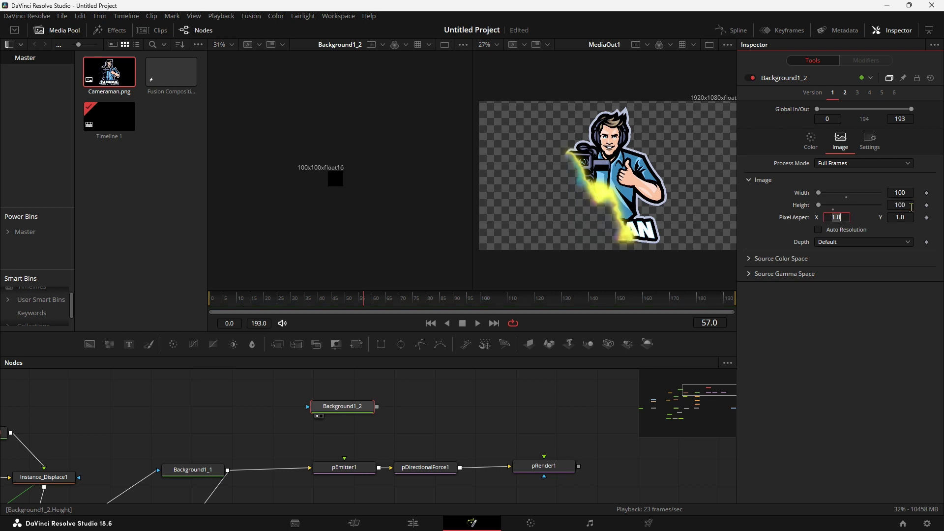
Step: Set Background1_2's colour to white
scroll(323, 204, "up", 1)
scroll(334, 197, "up", 3)
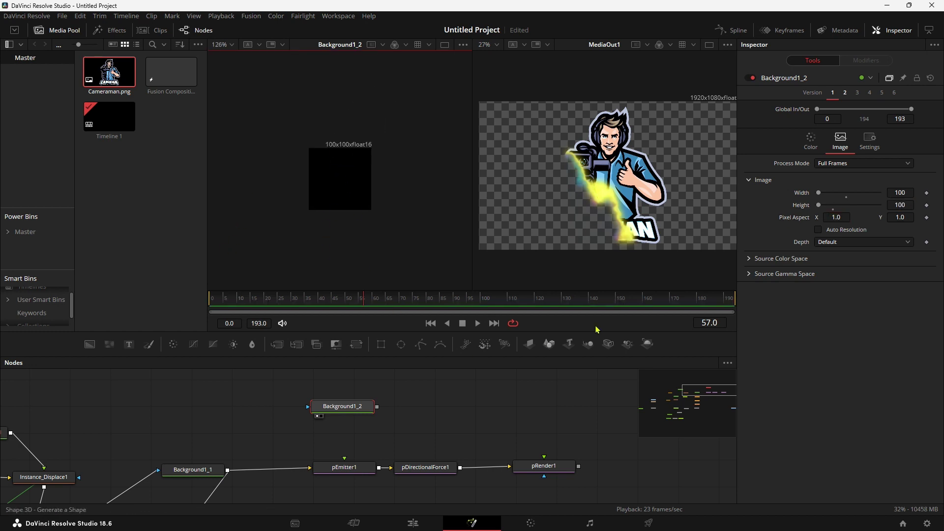
left_click(812, 140)
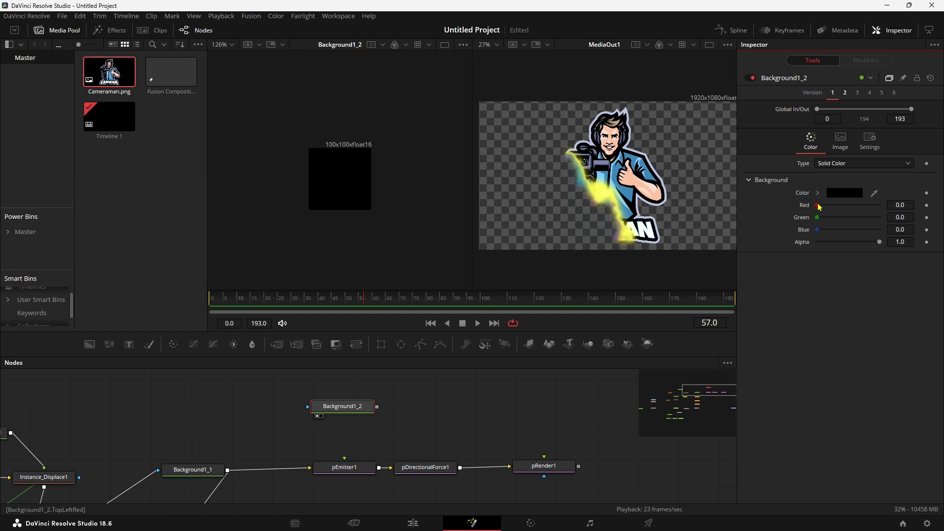
left_click(817, 192)
left_click(816, 201)
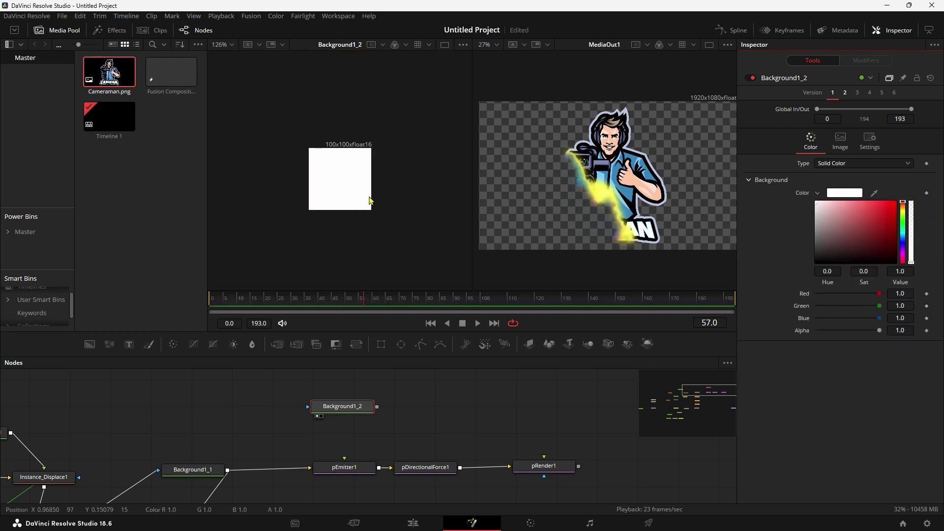
left_click_drag(447, 405, 459, 439)
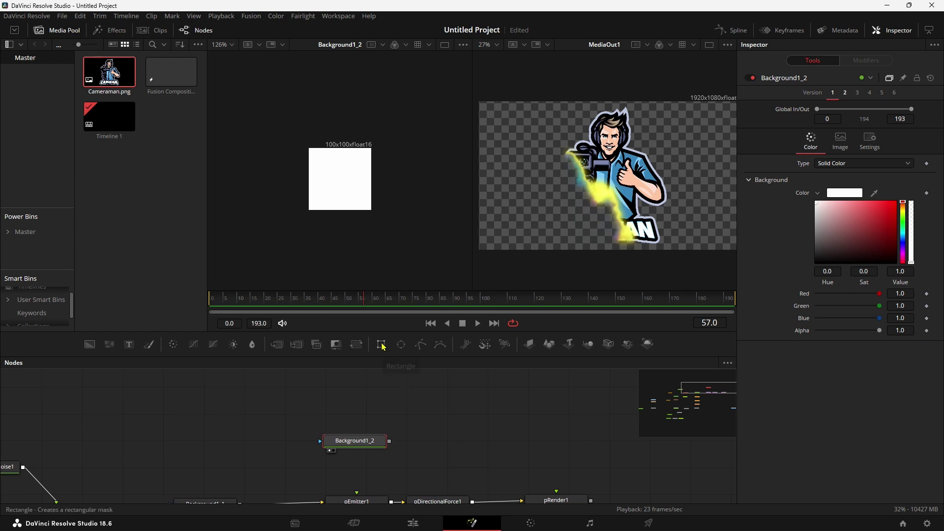
Step: Add a Rectangle1 mask and reshape it into a thin bar, width 0.891061, height 0.030726
mouse_move(383, 346)
left_mouse_down()
mouse_move(379, 396)
mouse_move(355, 433)
left_mouse_up()
scroll(350, 213, "up", 3)
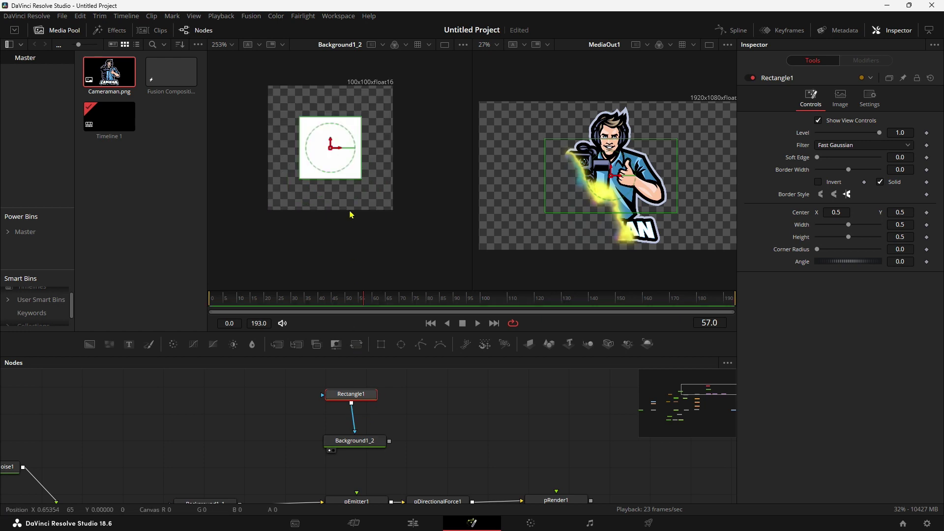
scroll(350, 215, "up", 2)
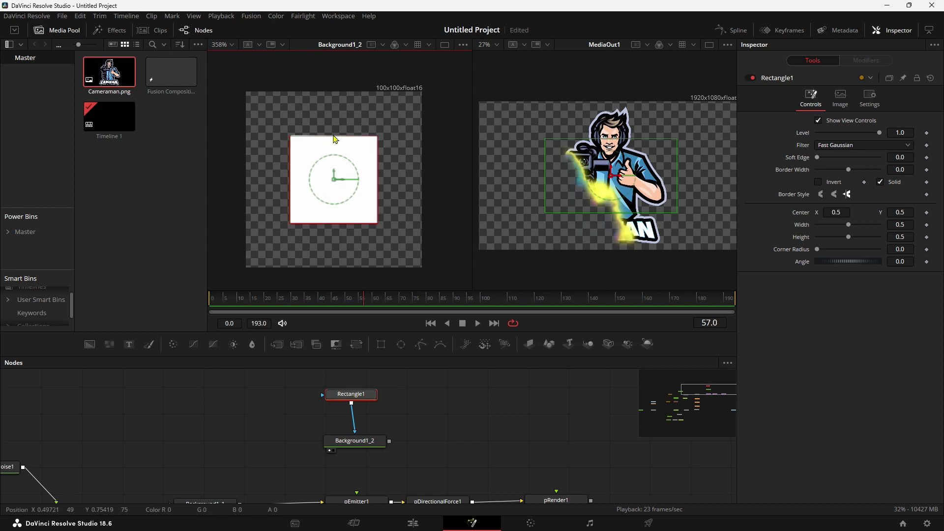
left_click_drag(334, 140, 335, 180)
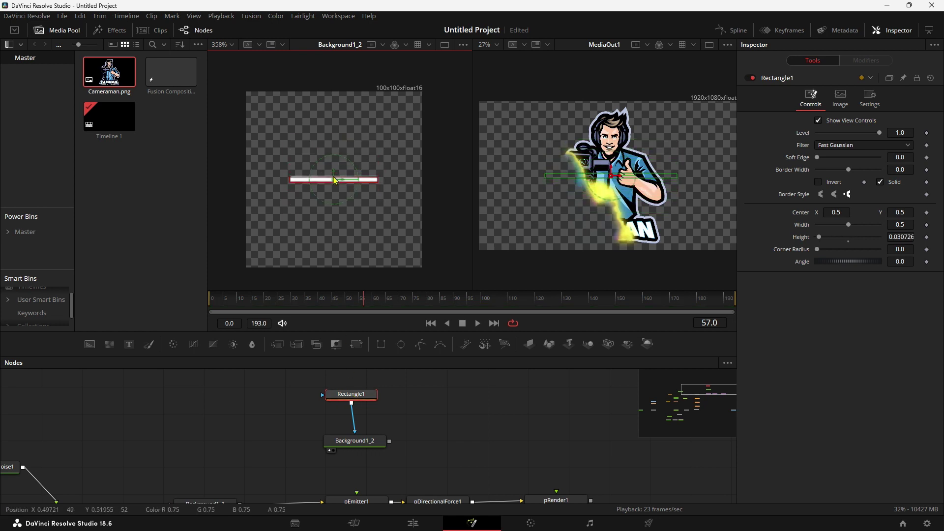
left_click_drag(377, 181, 412, 185)
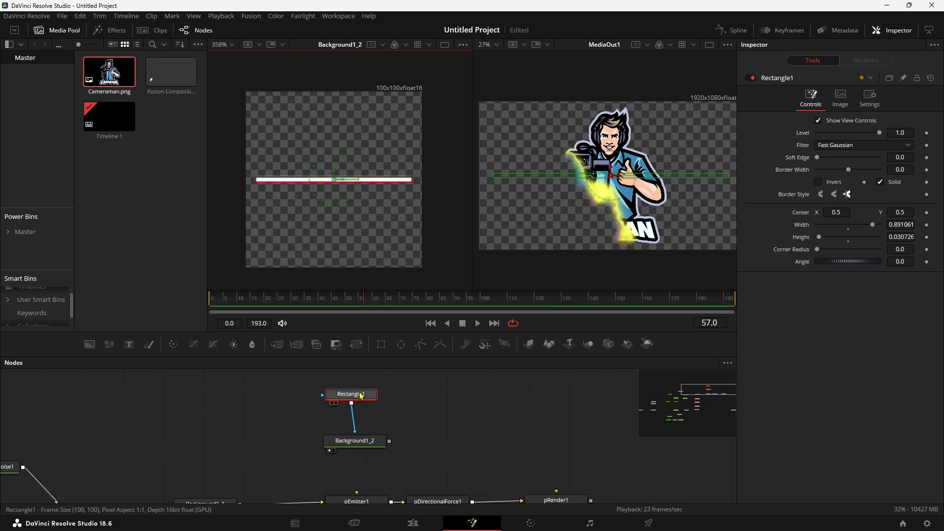
left_click_drag(350, 393, 354, 394)
scroll(428, 390, "up", 2)
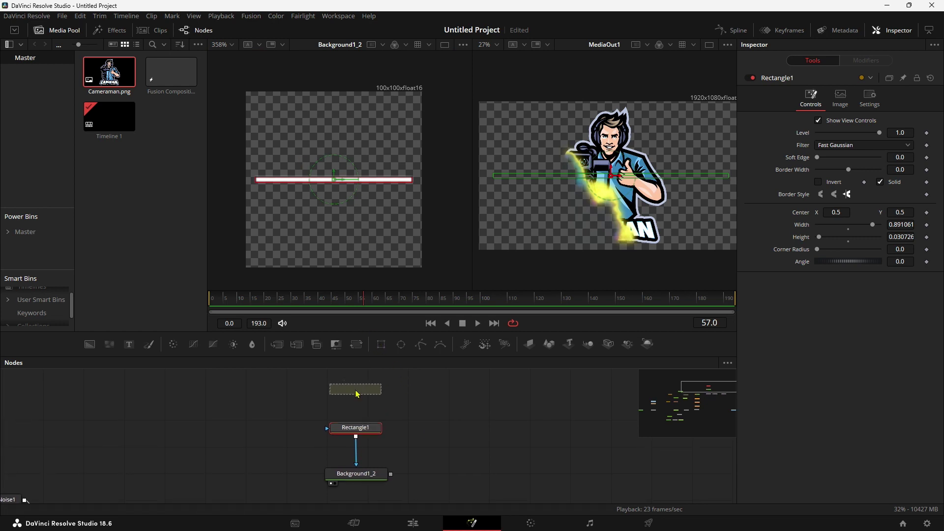
Step: Add Rectangle2 above Rectangle1, and make Rectangle1 inverted with Subtract paint mode
mouse_move(382, 347)
left_mouse_down()
mouse_move(383, 393)
mouse_move(357, 428)
left_mouse_up()
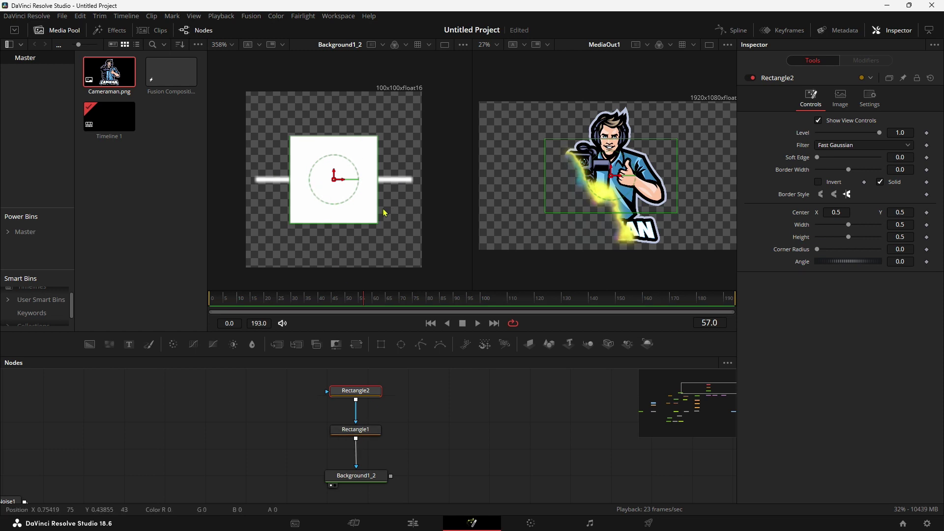
left_click(360, 432)
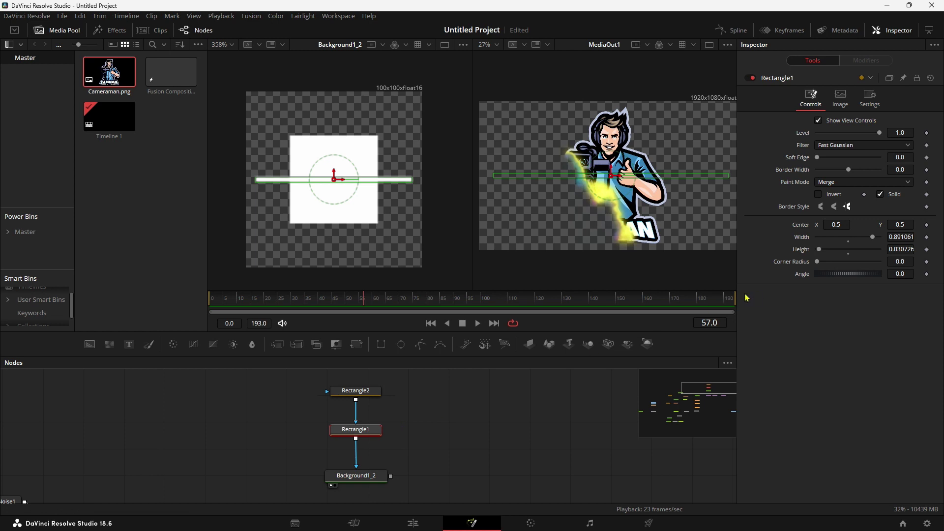
left_click(820, 195)
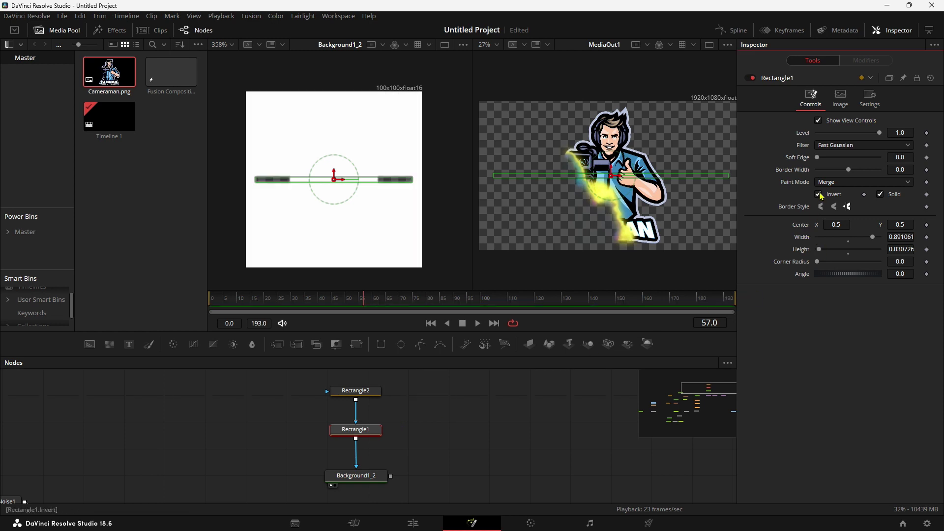
left_click(840, 183)
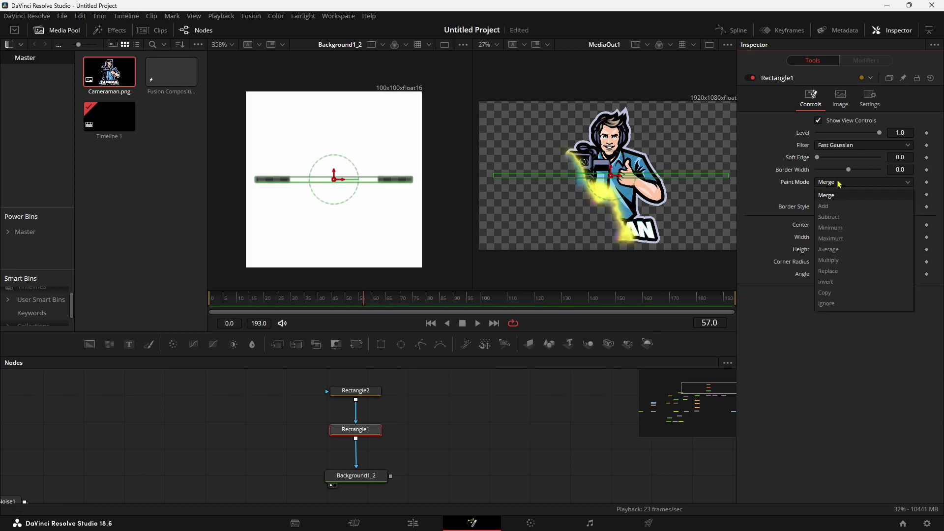
left_click(849, 218)
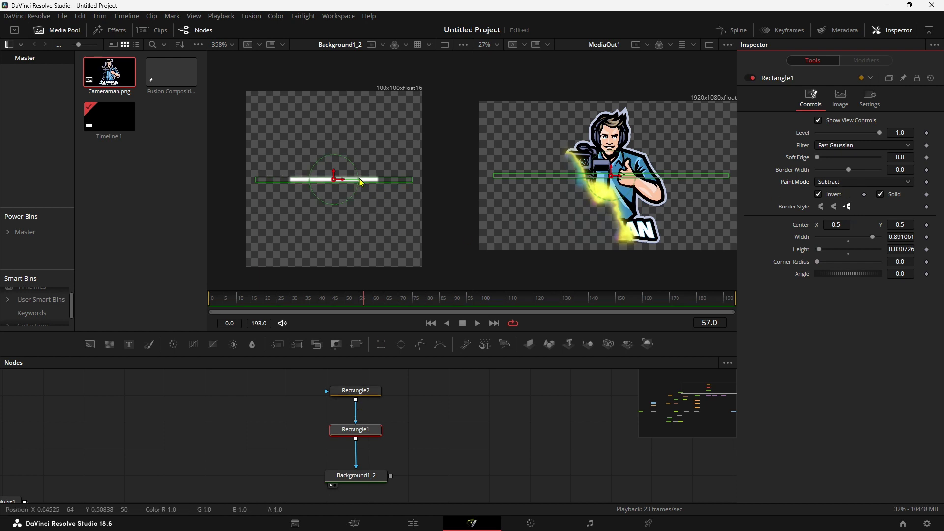
Step: Raise Rectangle2's Soft Edge to 0.1465 for fading streak ends
left_click(366, 395)
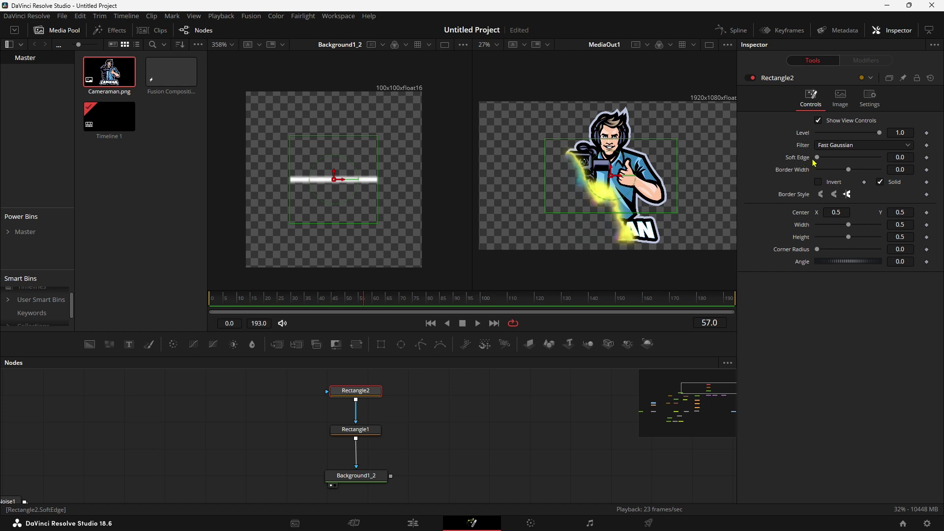
mouse_move(817, 157)
left_mouse_down()
mouse_move(886, 164)
mouse_move(854, 163)
left_mouse_up()
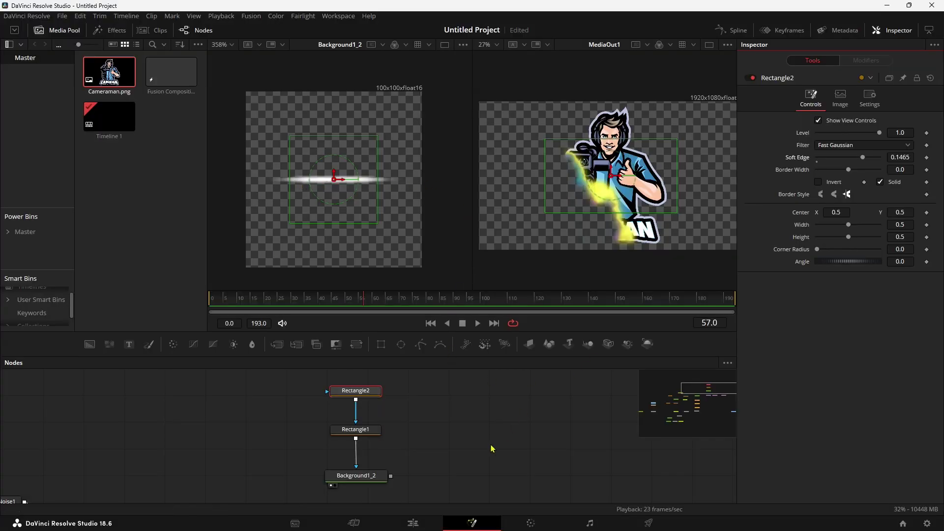
scroll(494, 418, "down", 3)
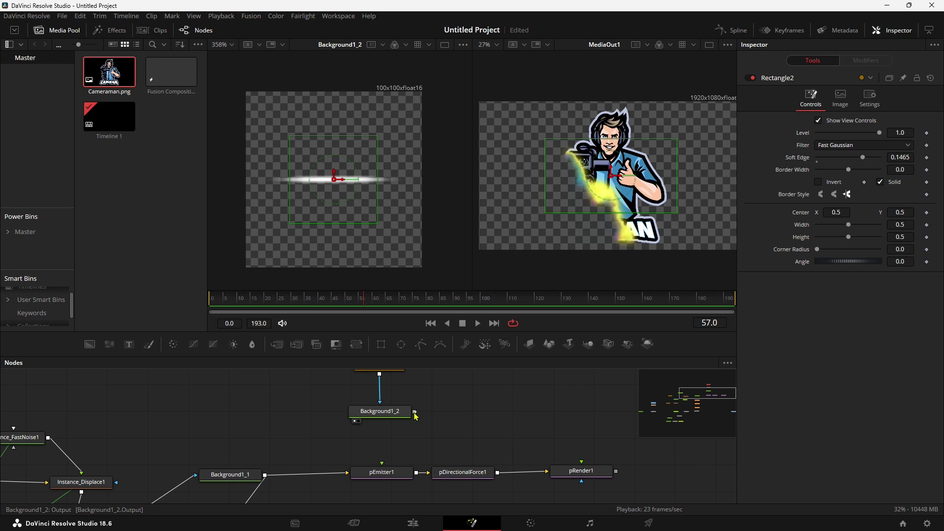
Step: Connect Background1_2 into pEmitter1 as the particle image and play pRender1's streak particles
left_click_drag(415, 416, 383, 476)
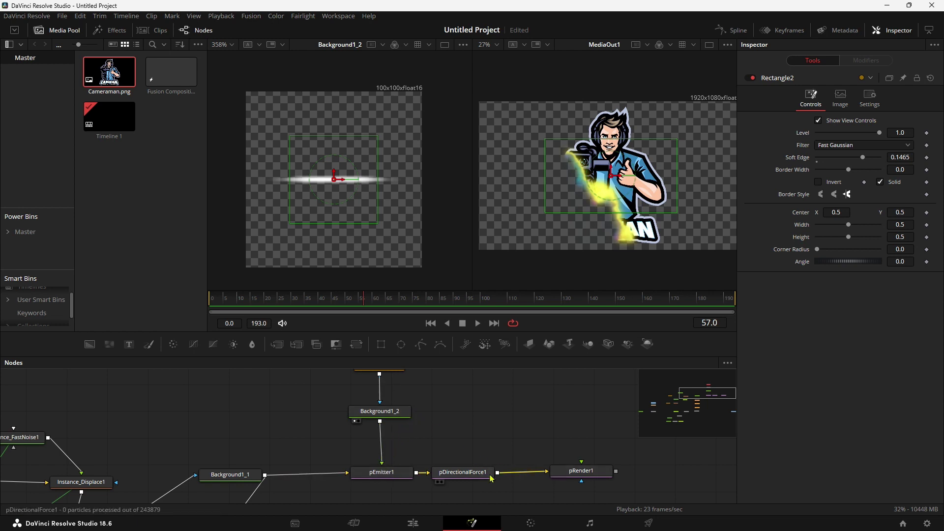
left_click(587, 472)
key("1")
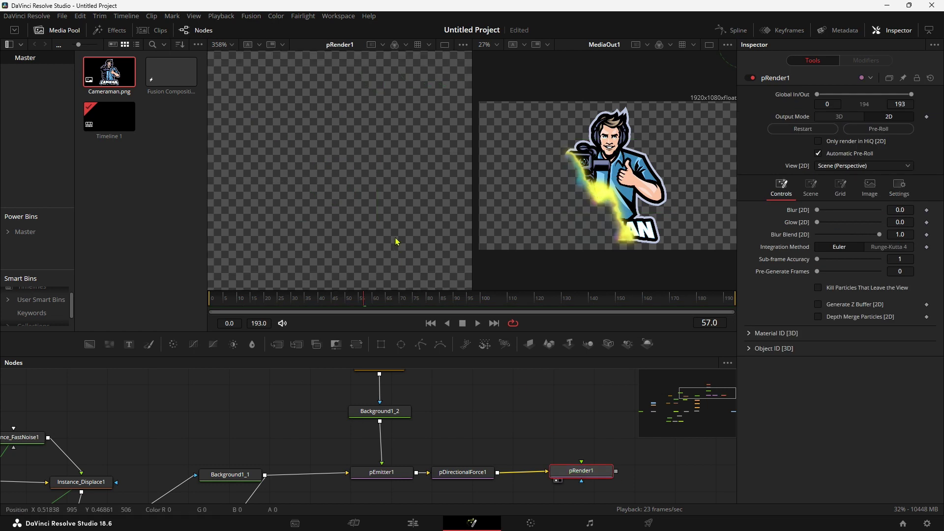
left_click(263, 298)
key("space")
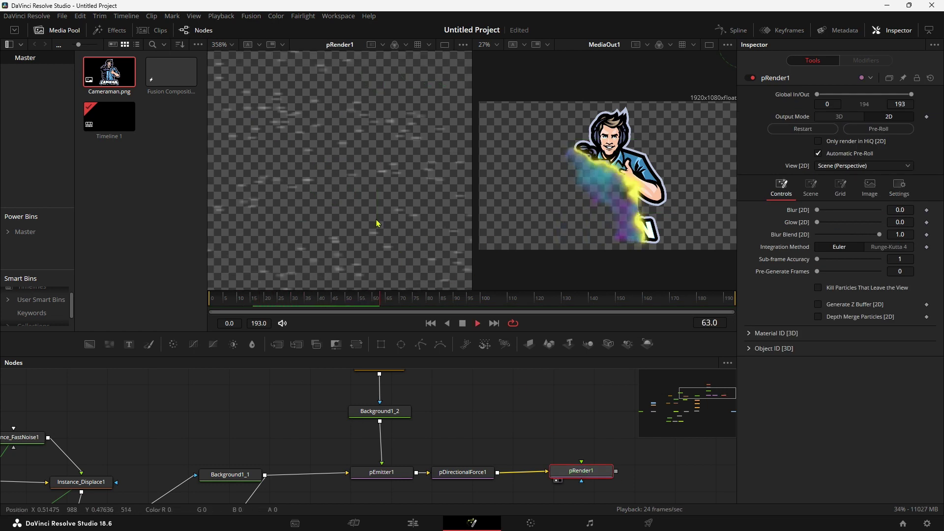
key("space")
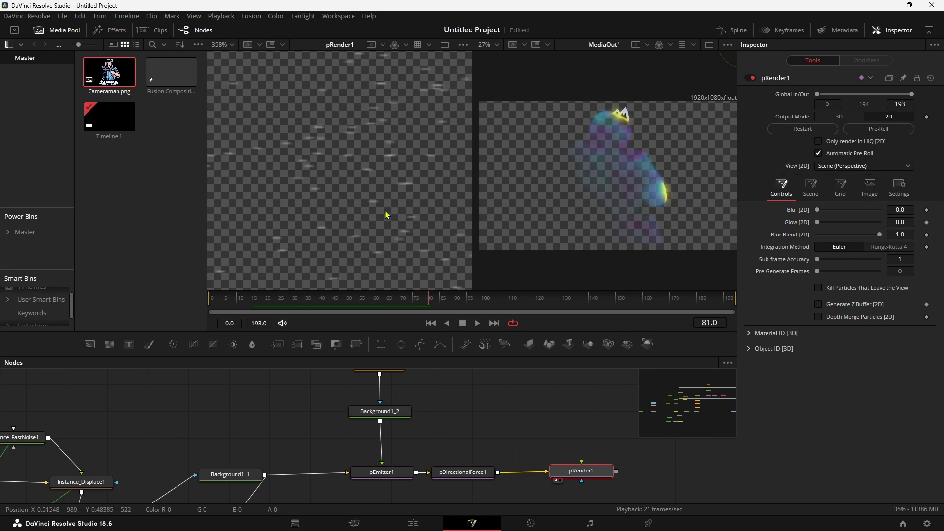
scroll(385, 211, "down", 2)
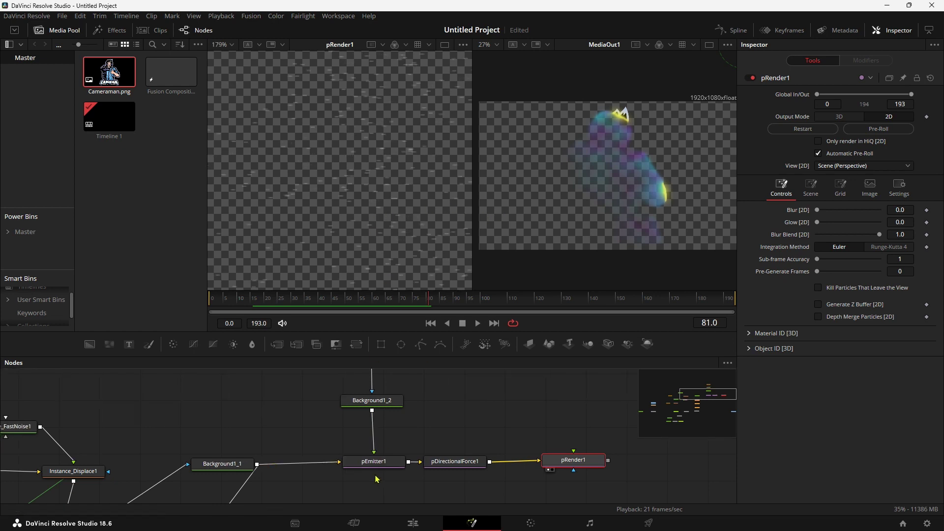
Step: Give pEmitter1's particles Size 0.2 and Size to Velocity 0.1, then return to frame 0
left_click(374, 467)
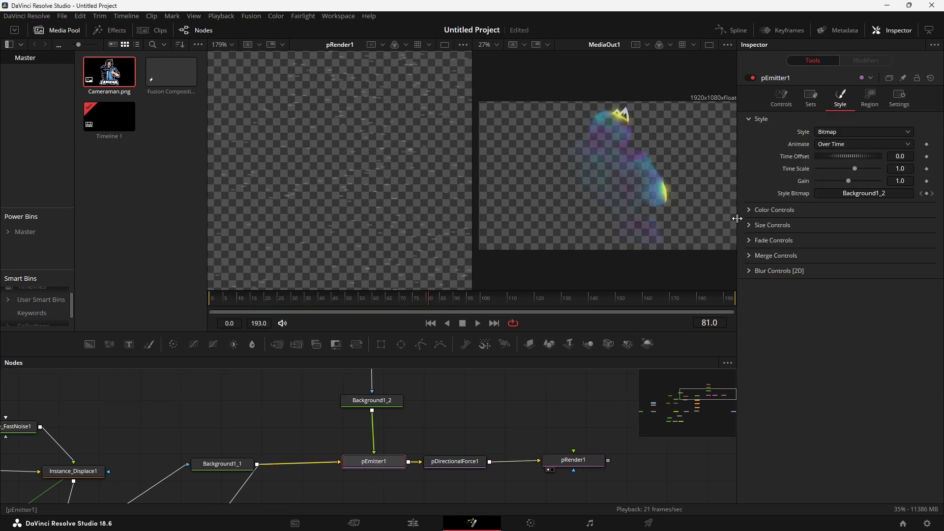
left_click(750, 226)
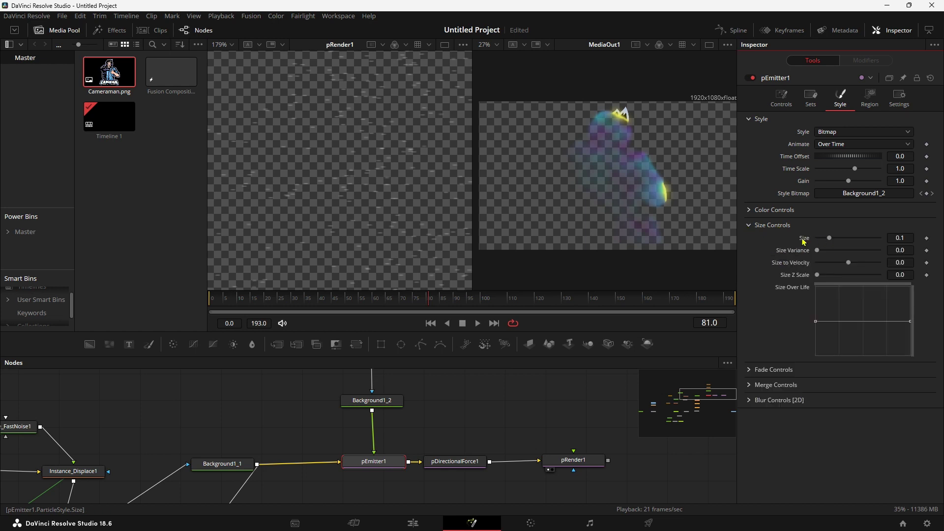
left_click(903, 237)
key("Tab")
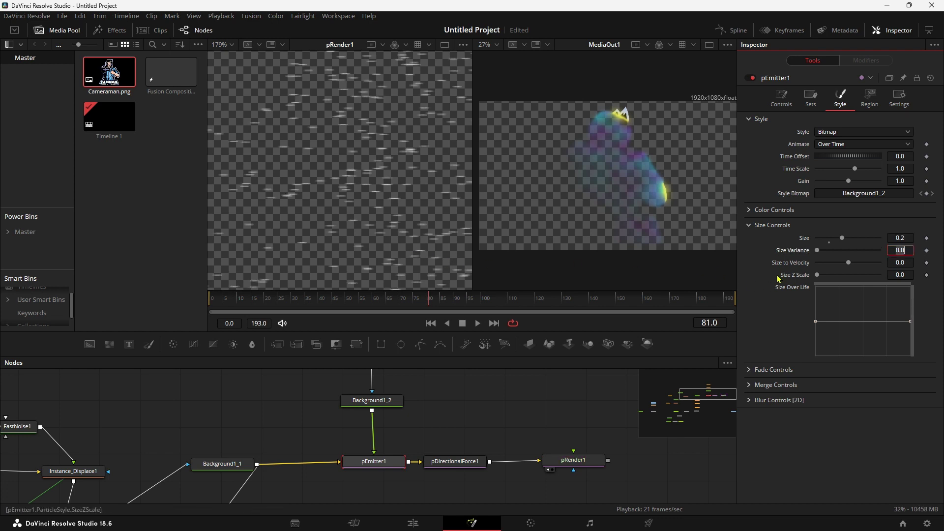
left_click(910, 261)
type("0.1")
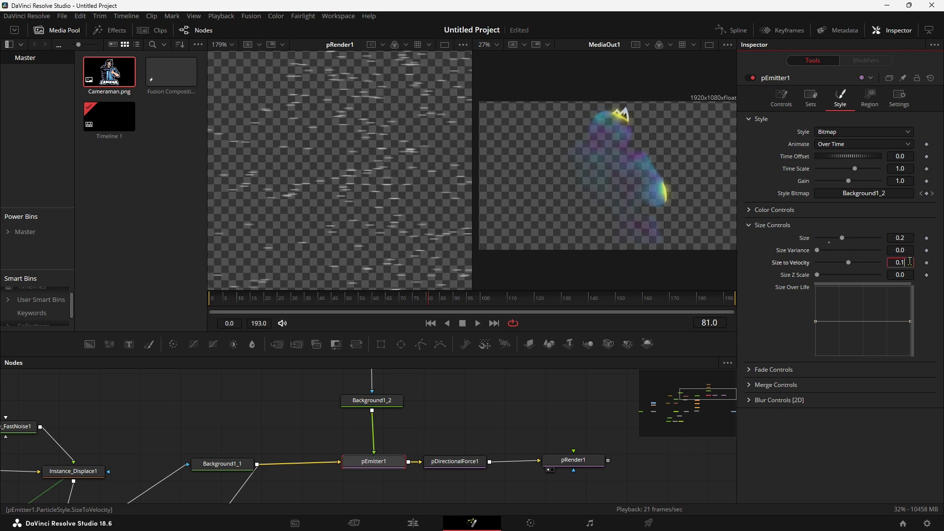
key("Tab")
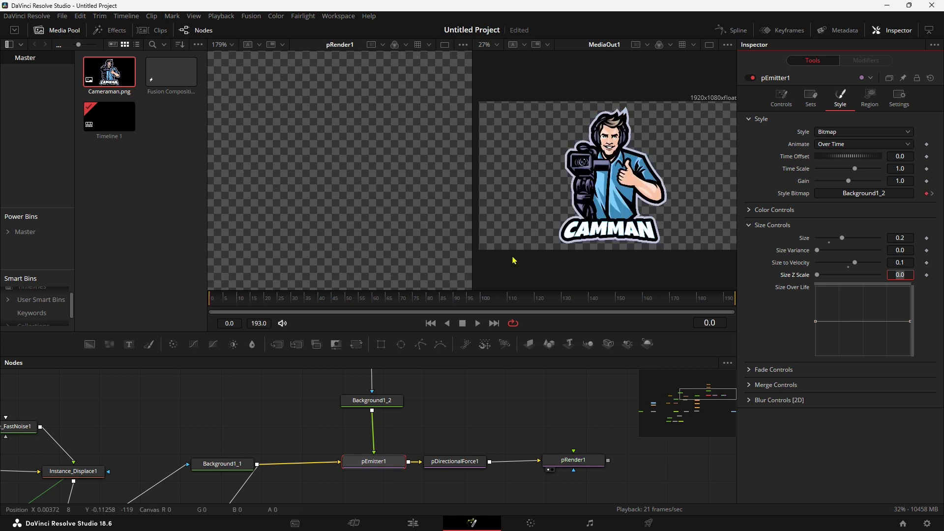
key("BackSpace")
key("BackSpace")
key("BackSpace")
Step: Preview the particle dissolve, then show pEmitter1's Controls with the emitter Rotation settings
left_click(476, 323)
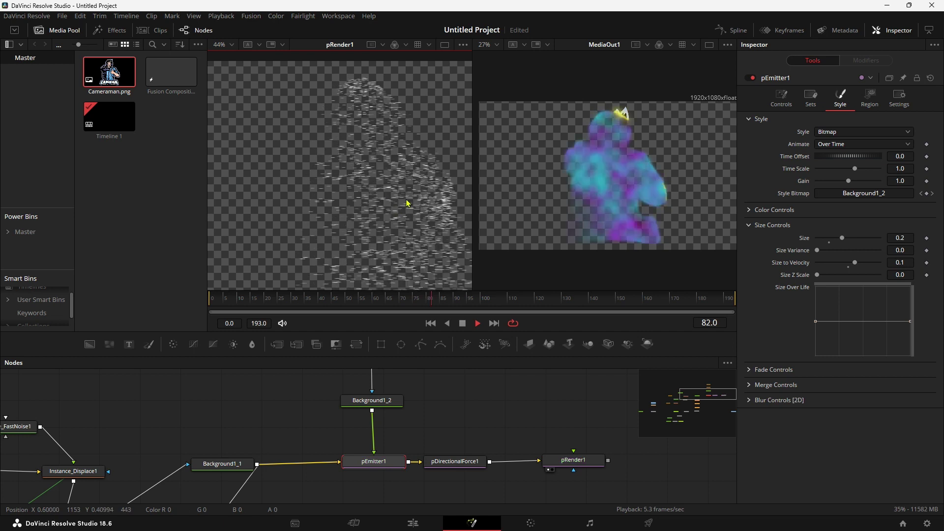
key("space")
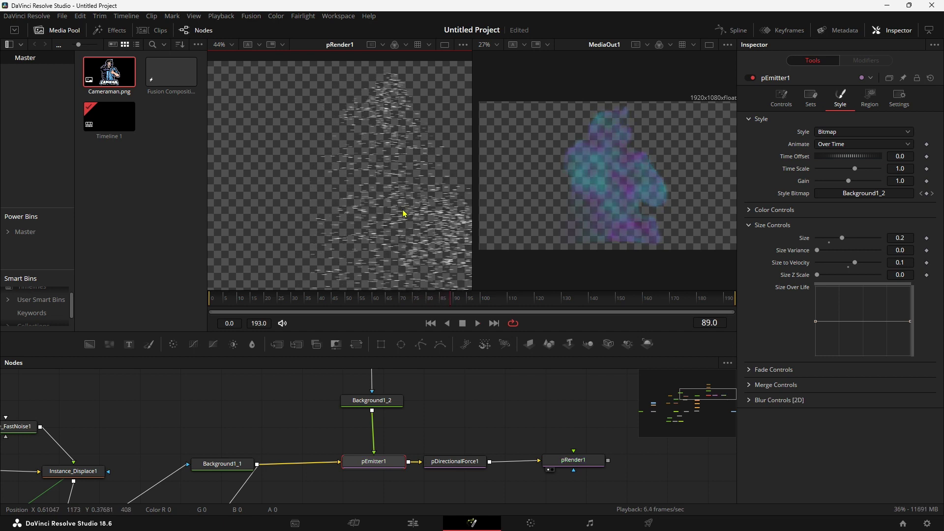
left_click_drag(404, 213, 384, 241)
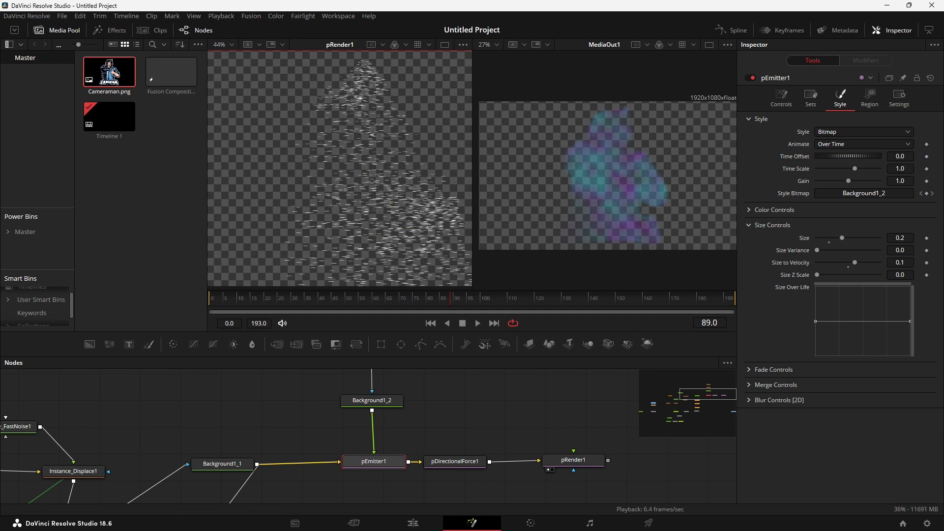
left_click(782, 99)
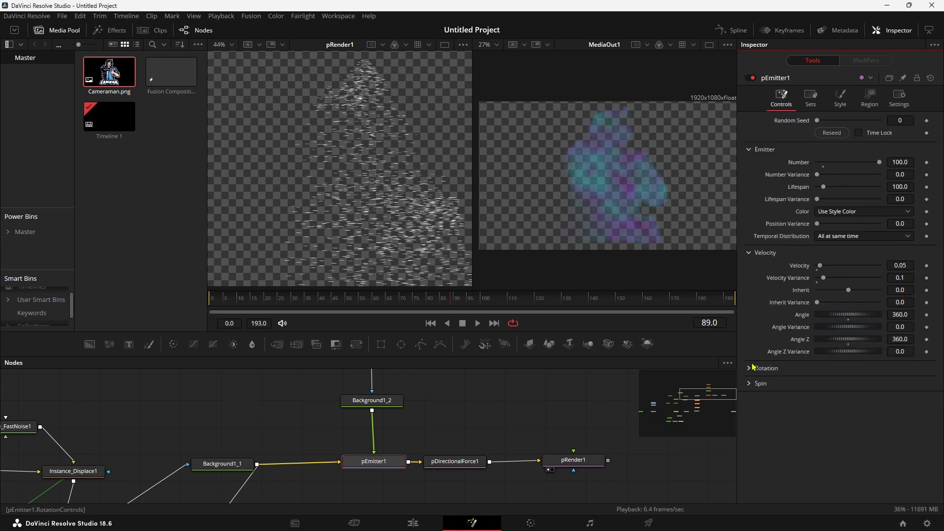
left_click(751, 368)
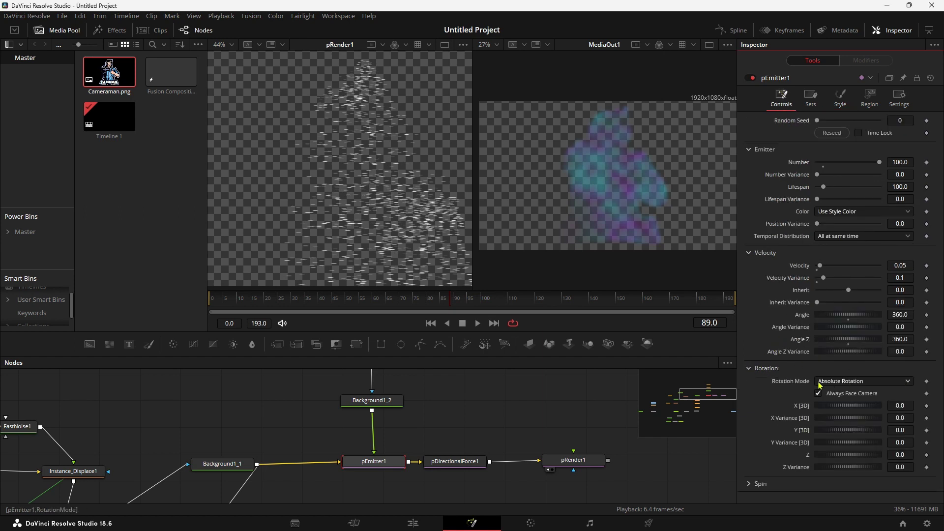
Step: Set pEmitter1's Rotation Mode to Rotation Relative to Motion, replay from the start, and save
left_click(844, 385)
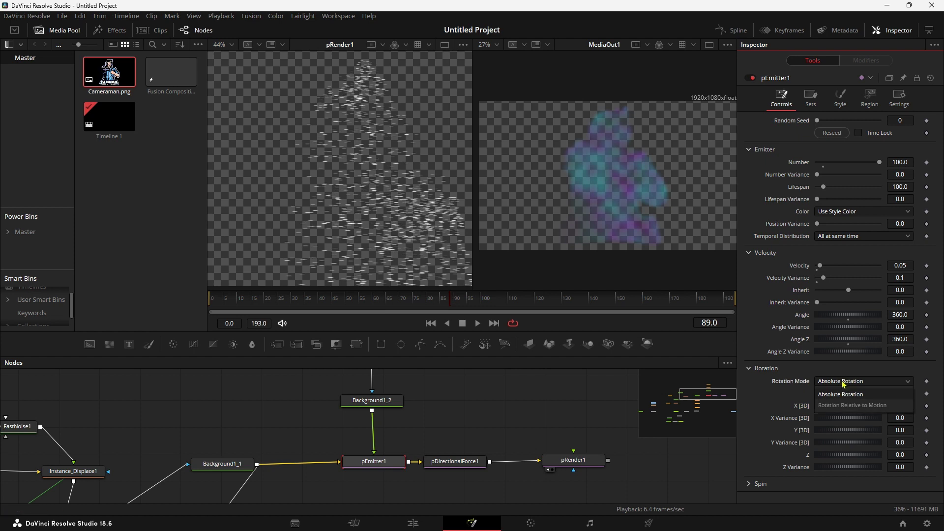
left_click(878, 406)
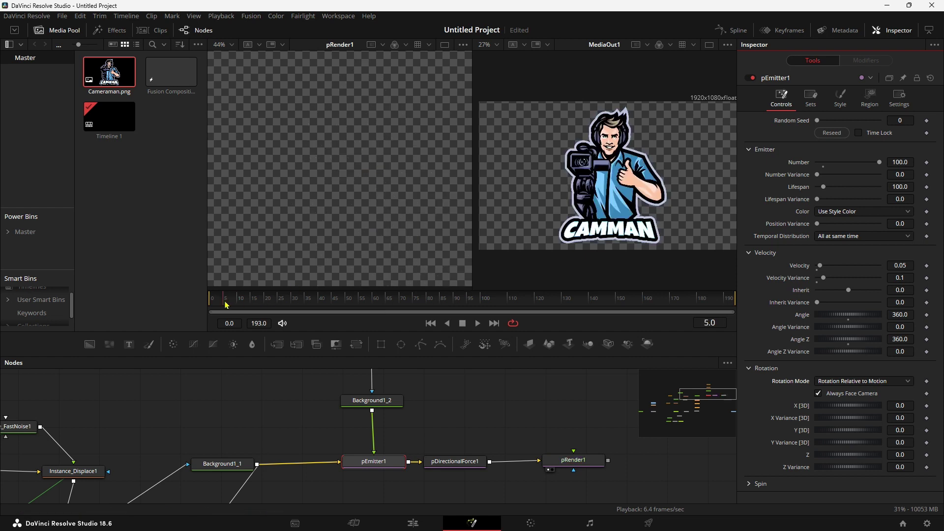
key("Home")
key("space")
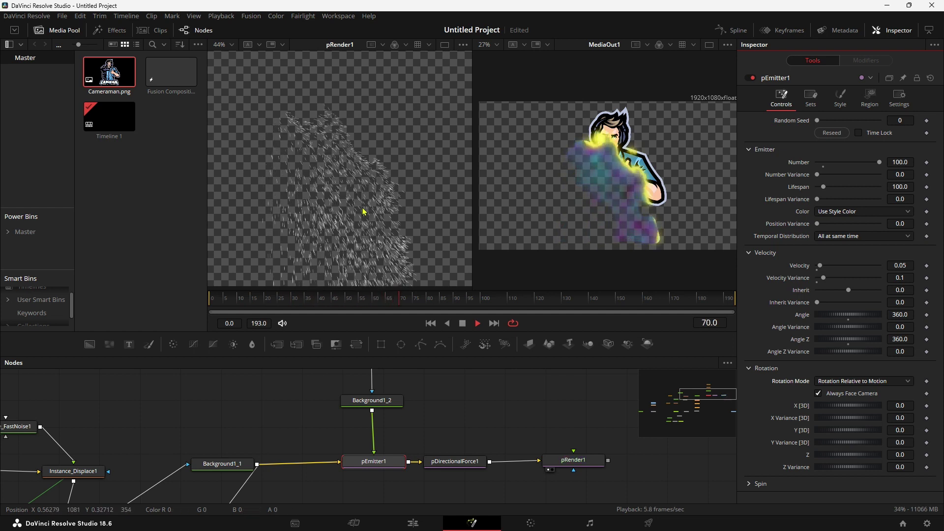
key("space")
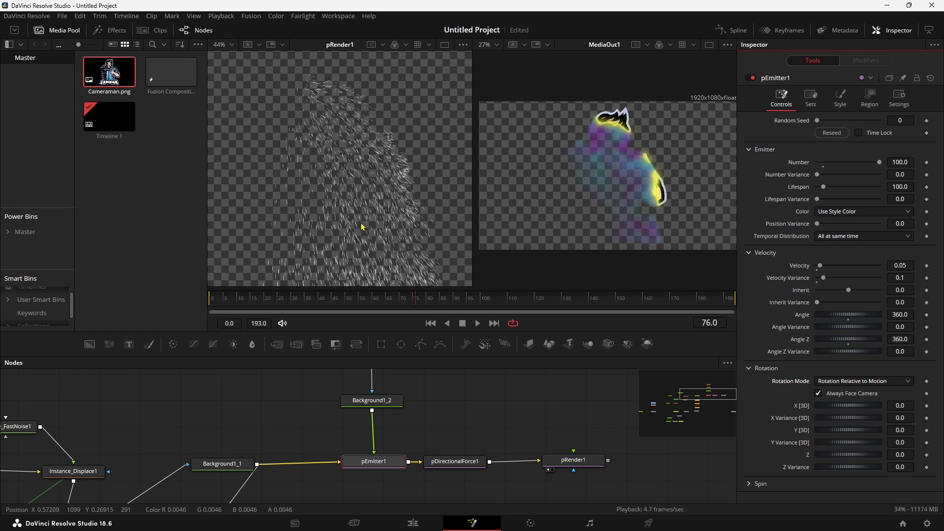
key("ctrl+s")
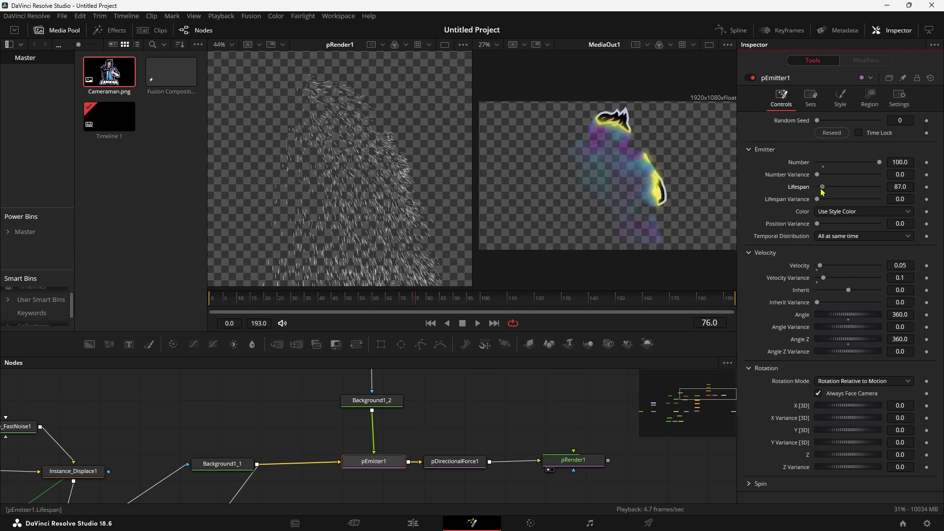
Step: Set pEmitter1's Lifespan to 20 and Lifespan Variance to 20.5
left_click_drag(824, 191, 820, 192)
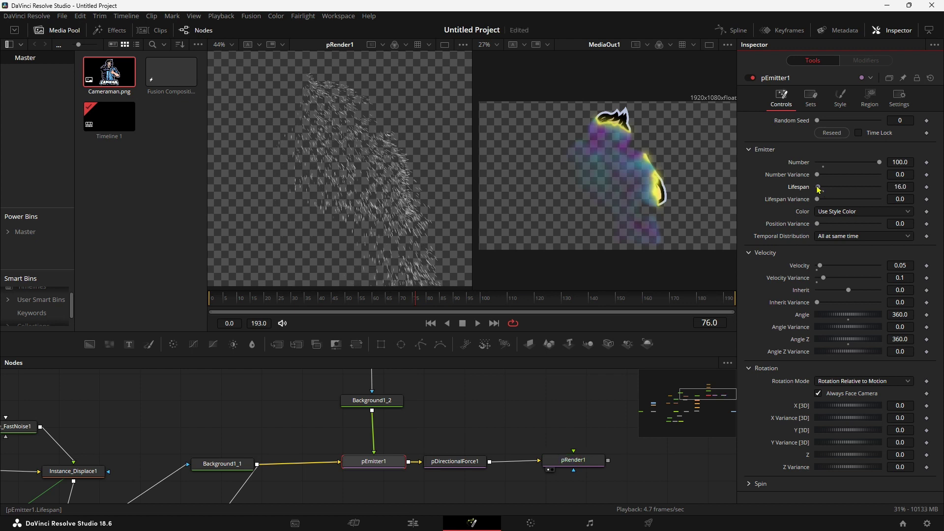
left_click(908, 187)
key("Tab")
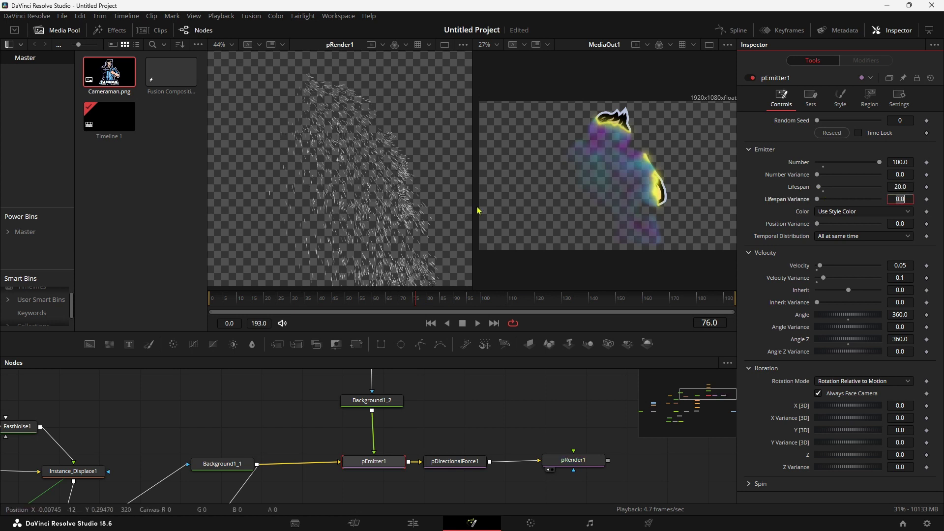
left_click(818, 201)
left_click_drag(819, 202, 830, 204)
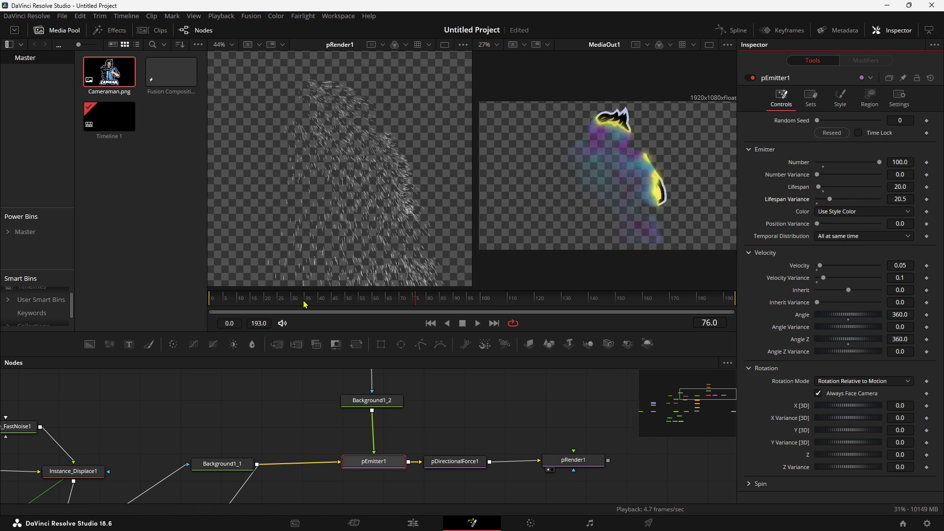
Step: Replay the dissolve and raise Number Variance to 15, stopping at frame 83
left_click_drag(305, 301, 212, 298)
key("space")
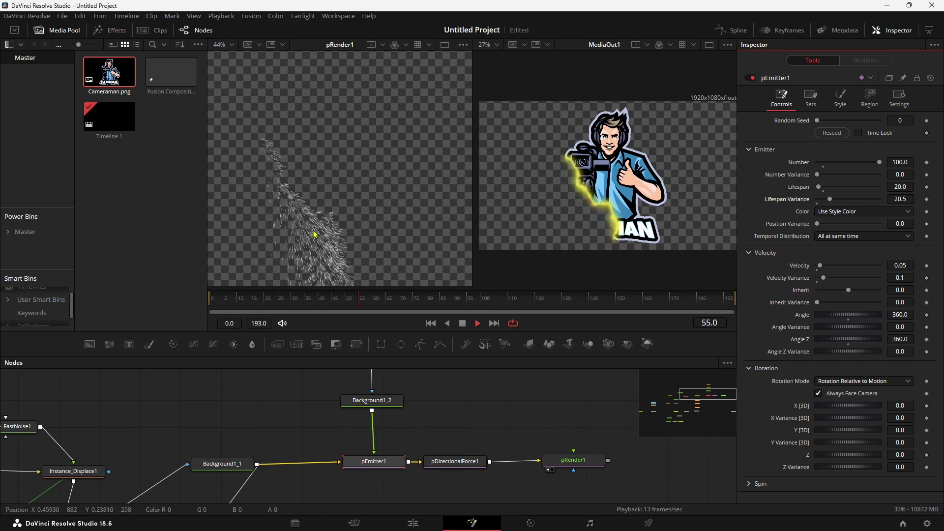
key("space")
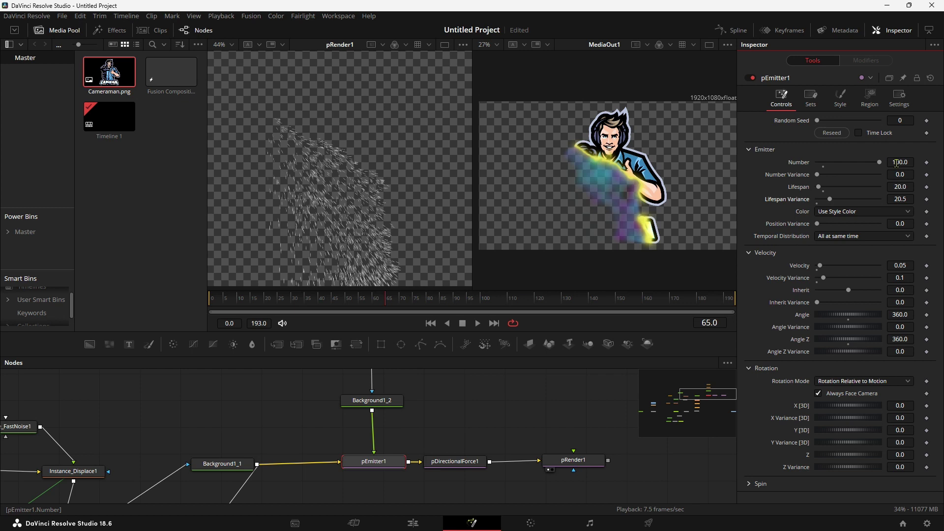
left_click_drag(818, 174, 827, 175)
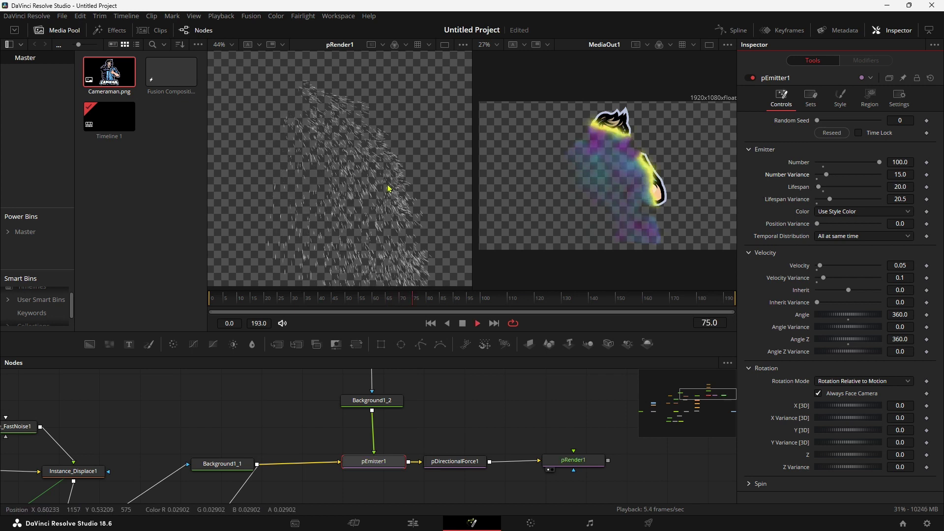
key("space")
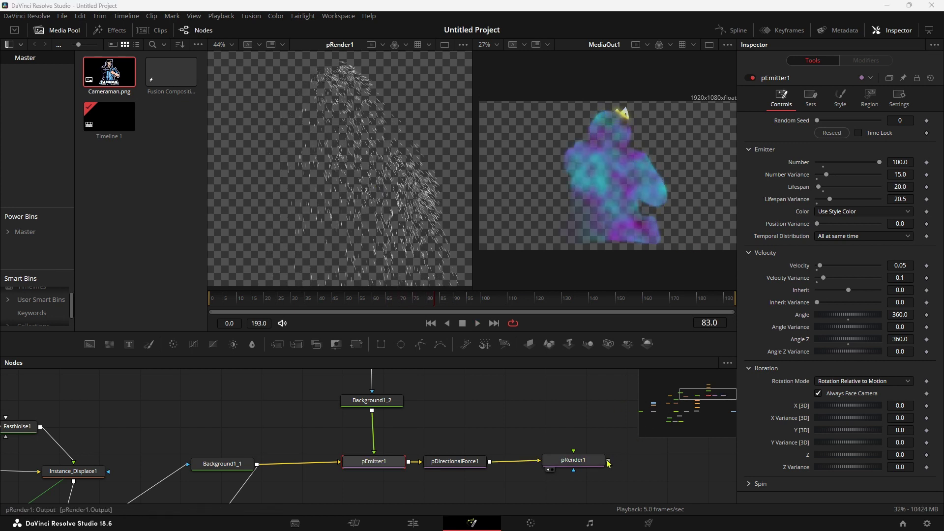
Step: Add a Soft Glow node (SoftGlow4) after pRender1
left_click(462, 436)
left_click_drag(467, 446, 449, 426)
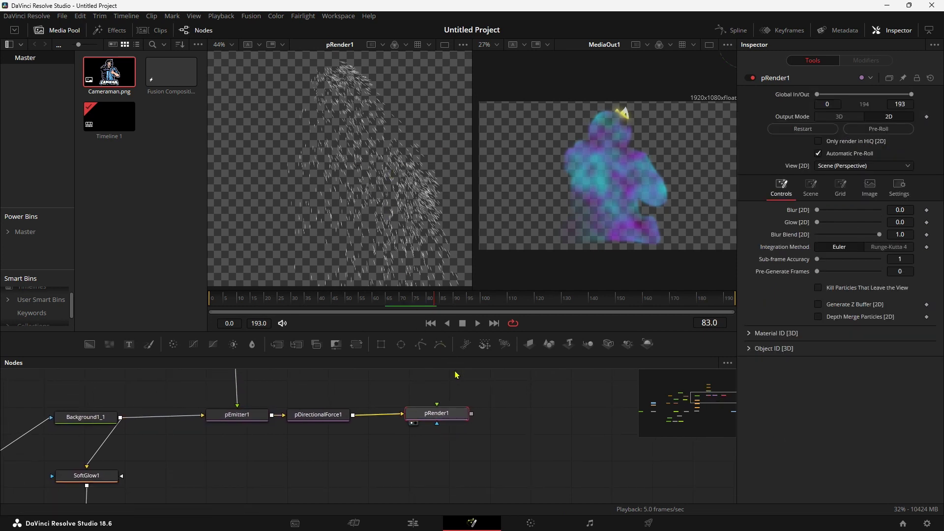
key("shift+space")
type("dire")
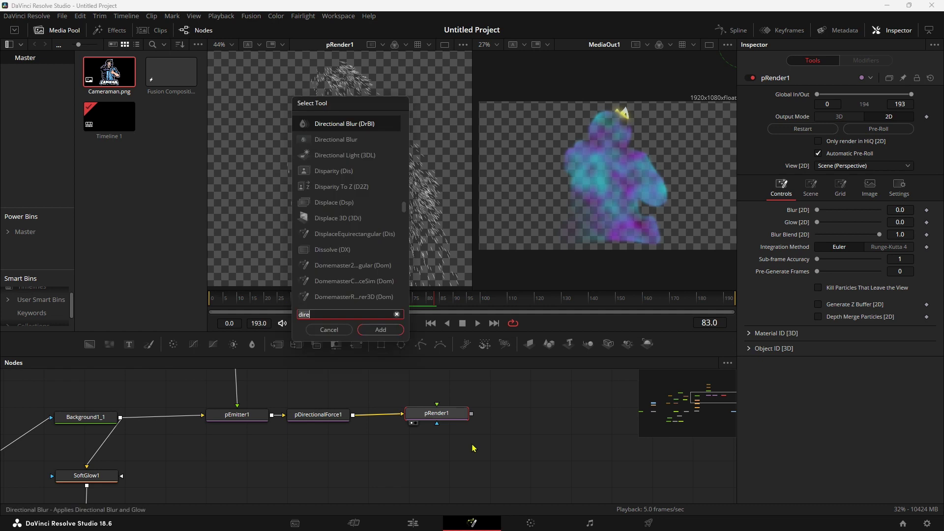
type("soft")
key("Return")
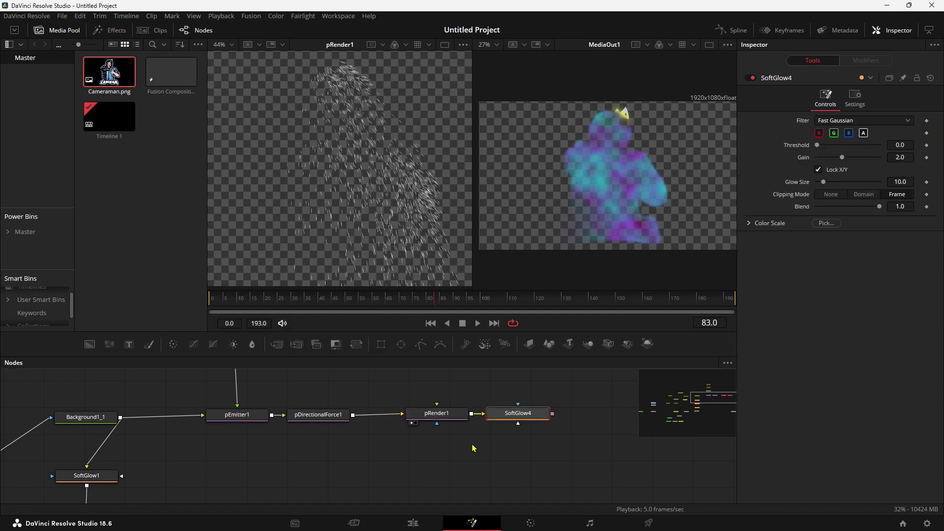
left_click_drag(525, 412, 534, 417)
Step: View SoftGlow4, set Threshold 0.165, Gain 2.953, Glow Size 5.5, and place it below pRender1
key("1")
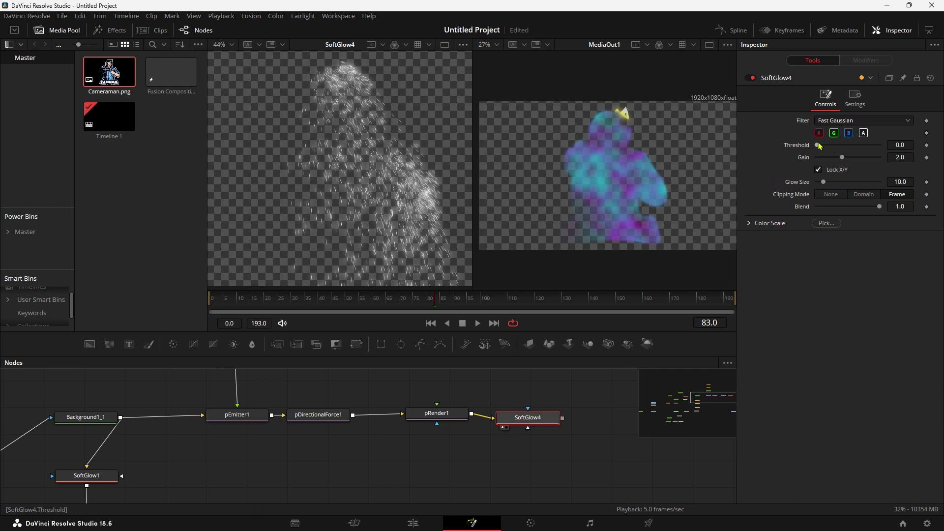
mouse_move(820, 147)
left_mouse_down()
mouse_move(854, 157)
mouse_move(821, 188)
left_mouse_up()
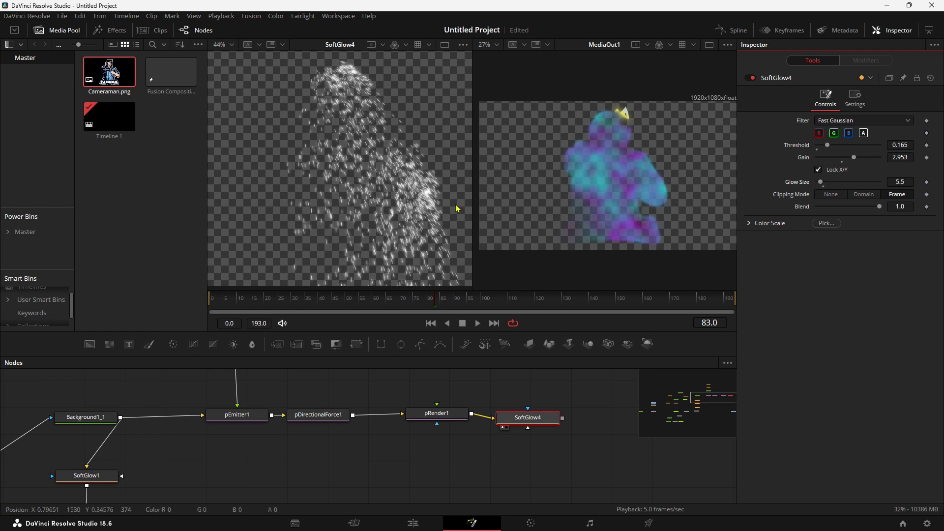
left_click_drag(526, 422, 435, 450)
Step: Add SoftGlow5 after SoftGlow4 with Threshold 0.189, Gain 3.583 and Glow Size 31.5
scroll(494, 415, "down", 2)
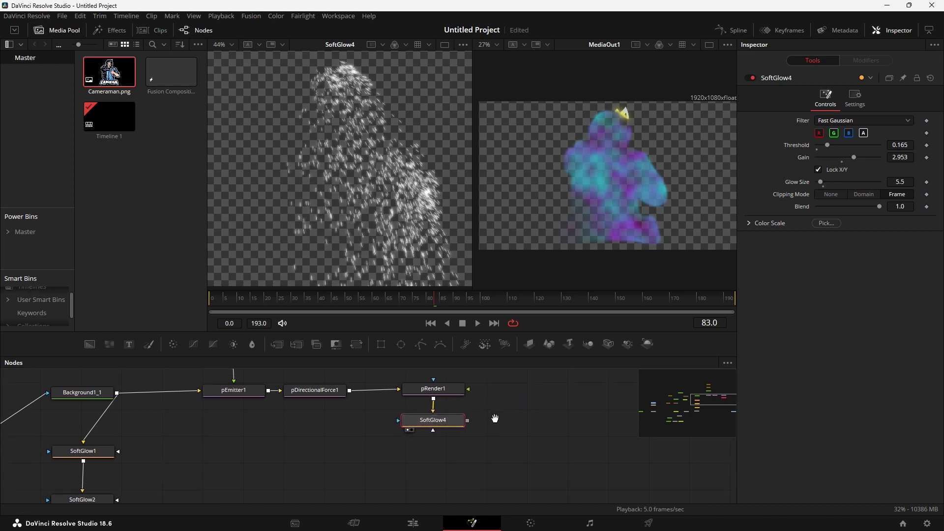
scroll(480, 419, "down", 2)
key("shift+space")
type("soft")
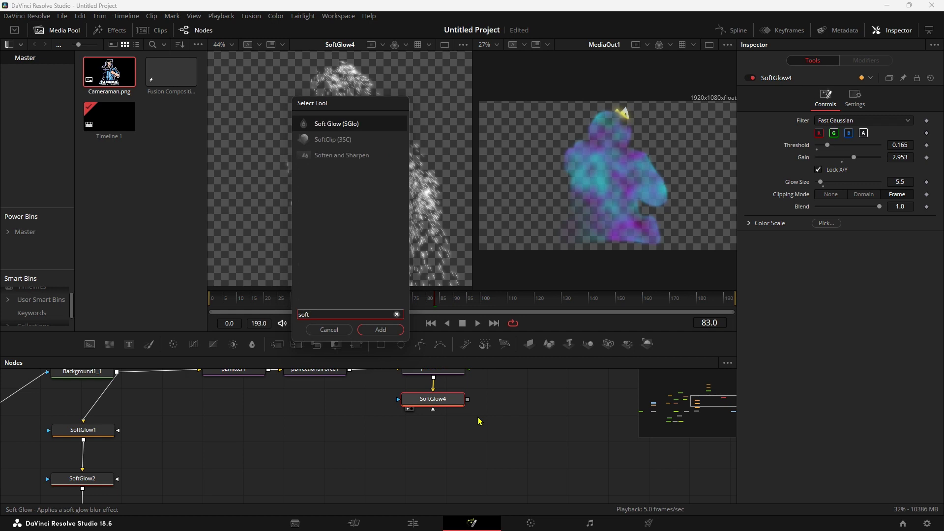
key("Return")
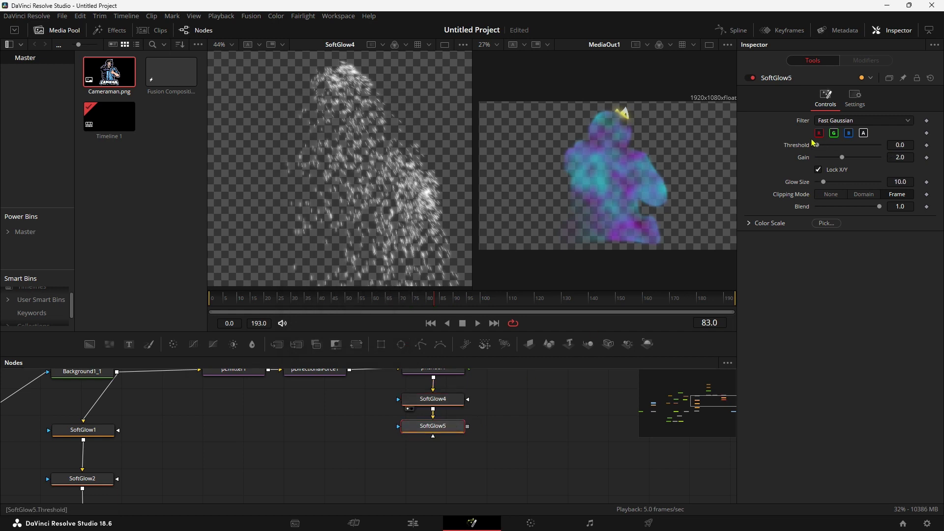
left_click_drag(817, 145, 828, 146)
left_click_drag(824, 182, 862, 159)
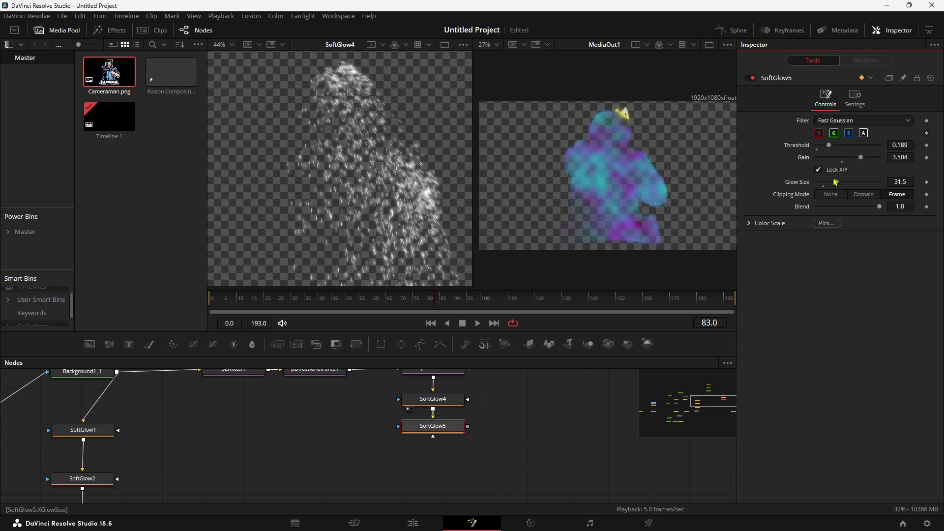
key("1")
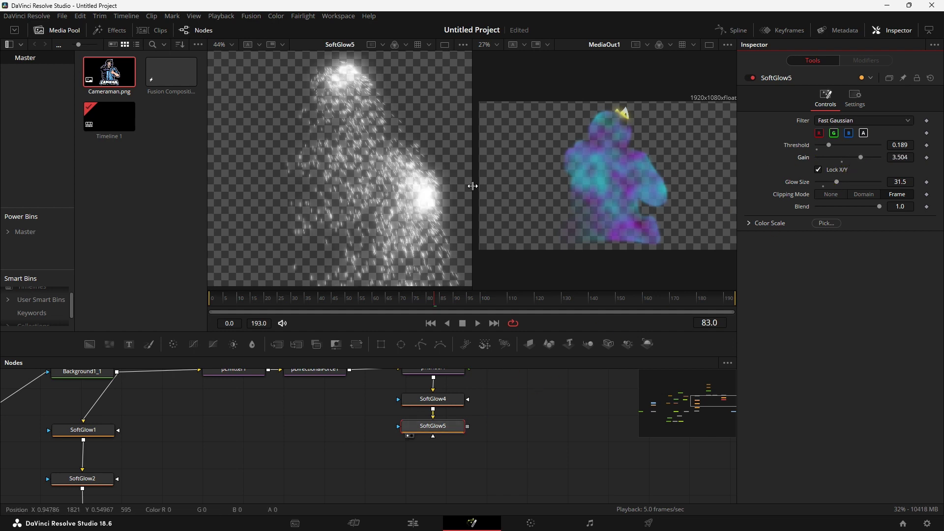
left_click_drag(861, 158, 866, 158)
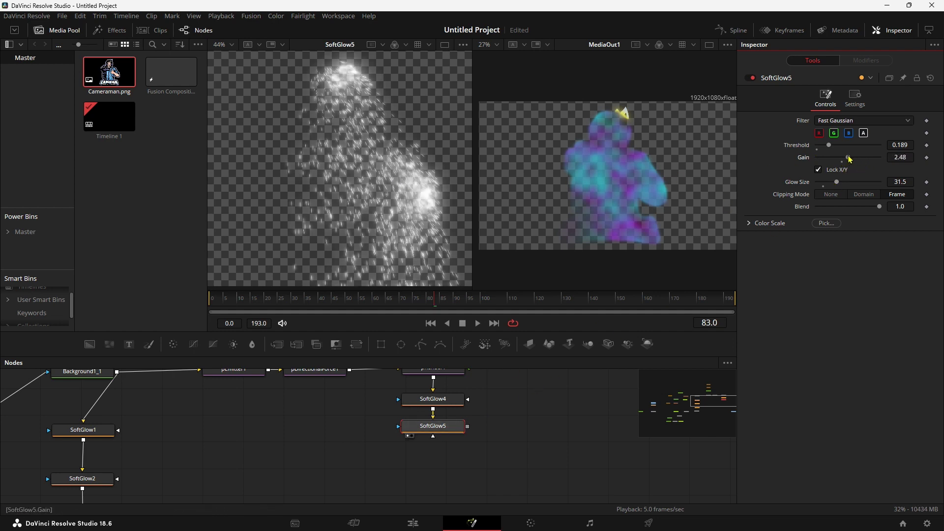
Step: Try toggling SoftGlow5's red, green and blue channels, ending with green removed
left_click(833, 133)
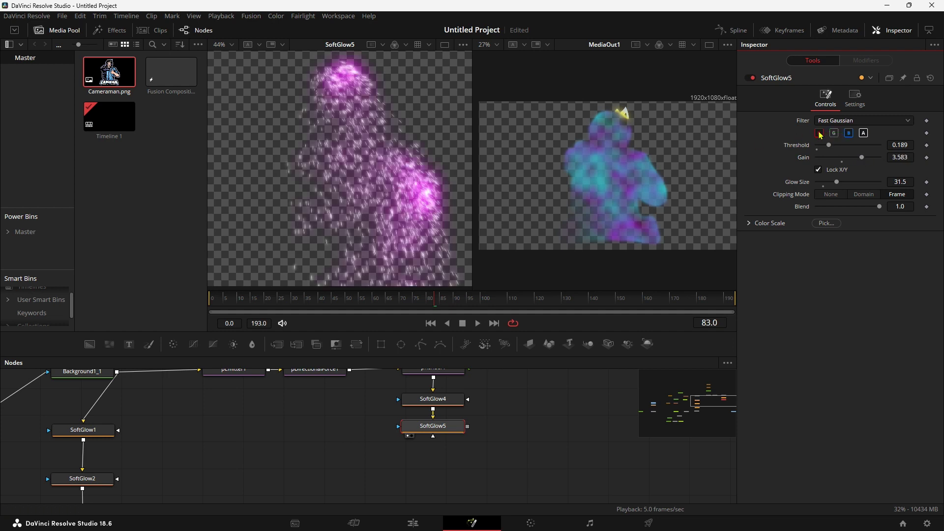
left_click(834, 134)
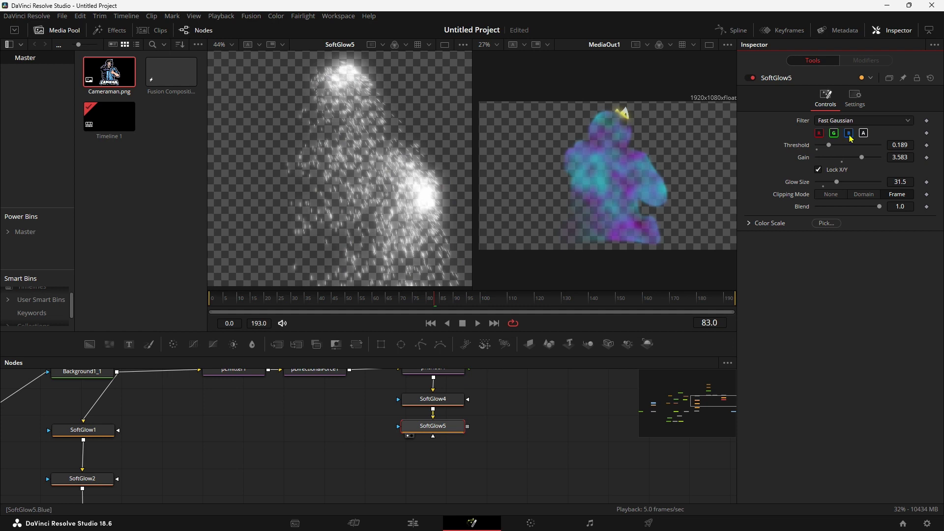
left_click(849, 133)
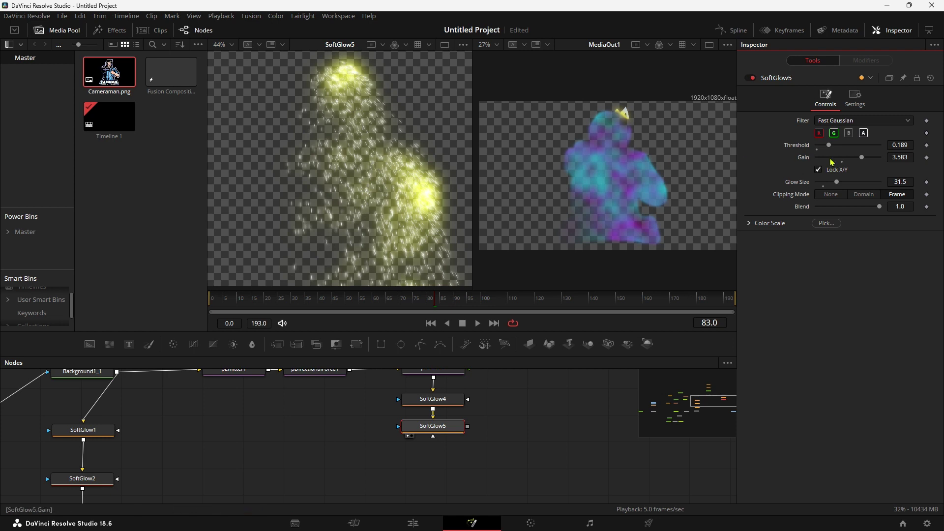
left_click(852, 136)
left_click(818, 133)
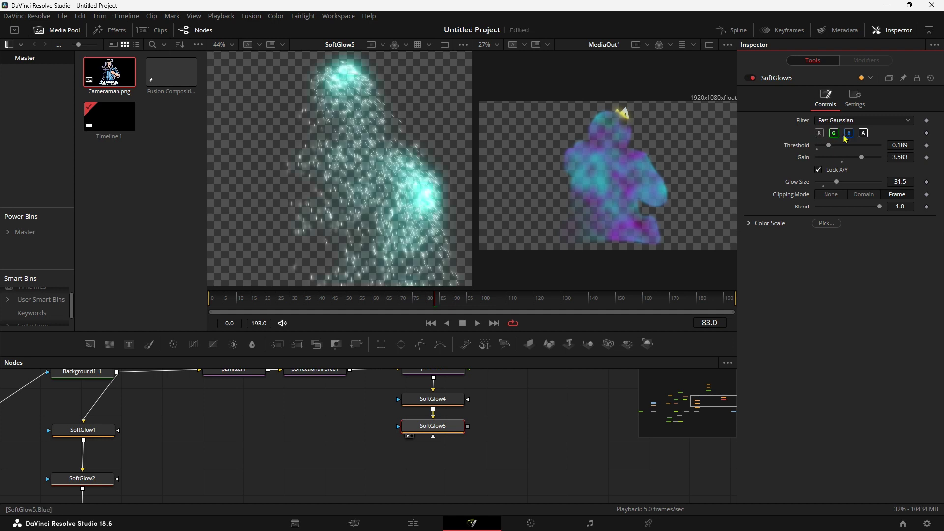
left_click(819, 133)
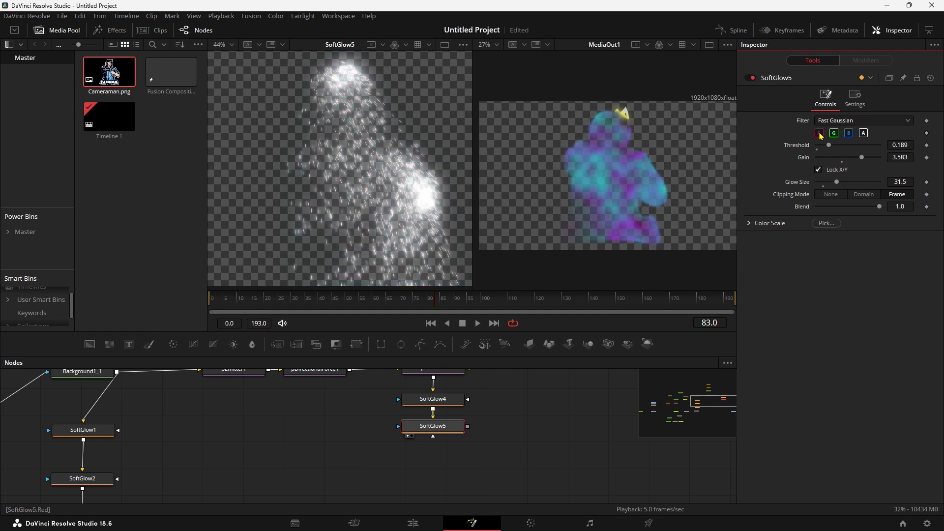
left_click(834, 134)
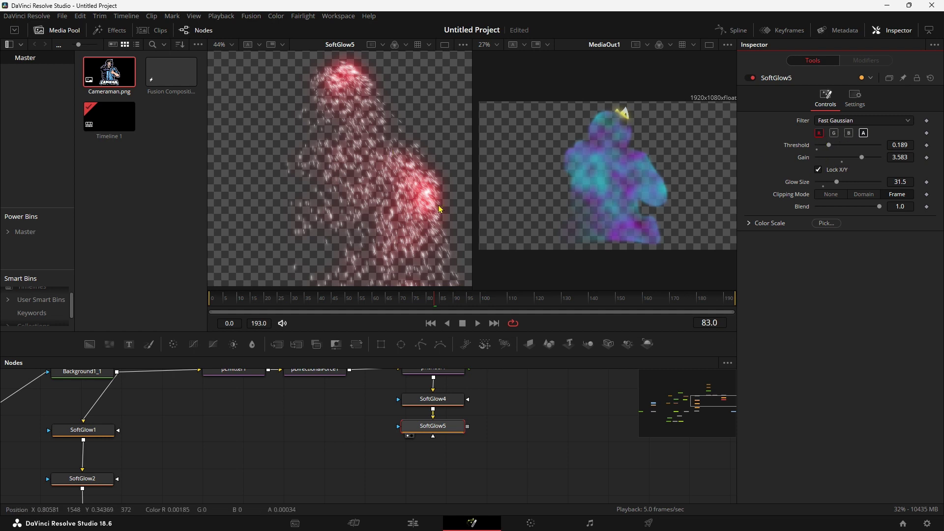
Step: Add a Soft Glow node (SoftGlow6) after SoftGlow5
scroll(511, 418, "down", 2)
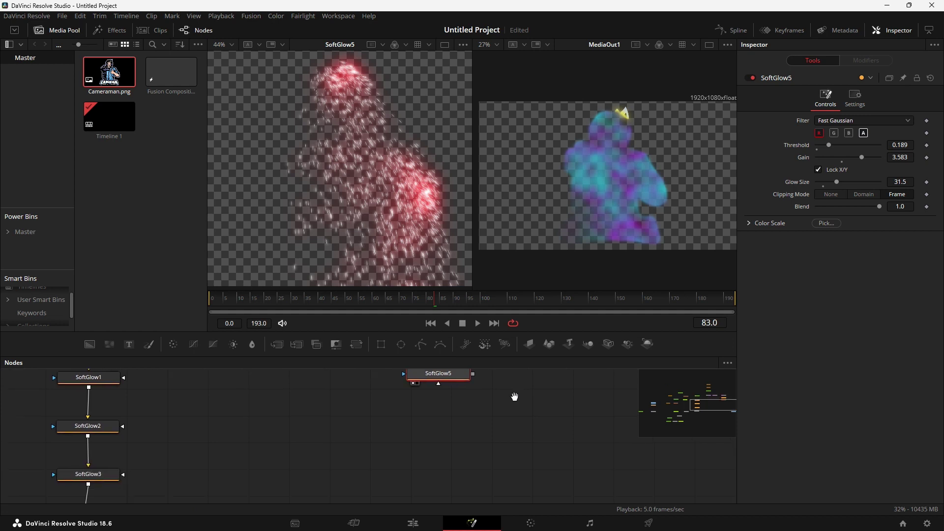
scroll(499, 437, "up", 1)
key("shift+space")
type("s")
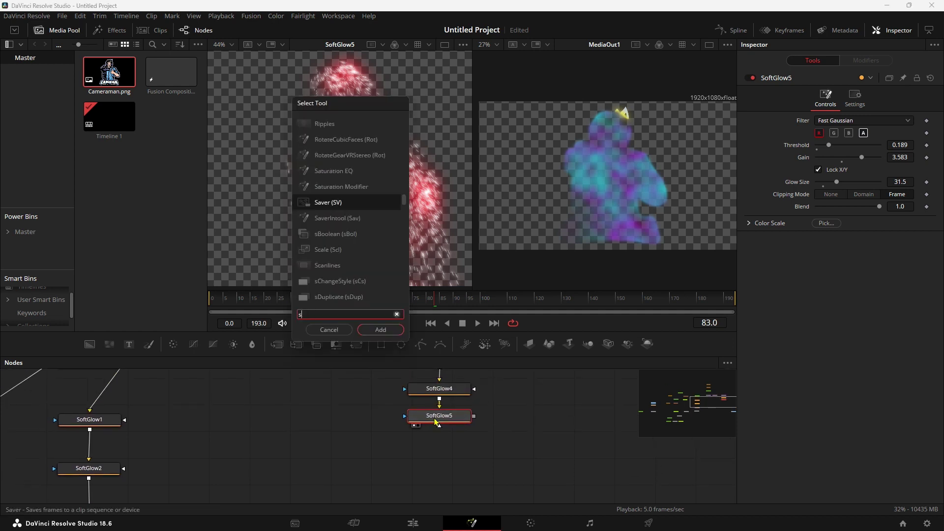
type("oft")
key("Return")
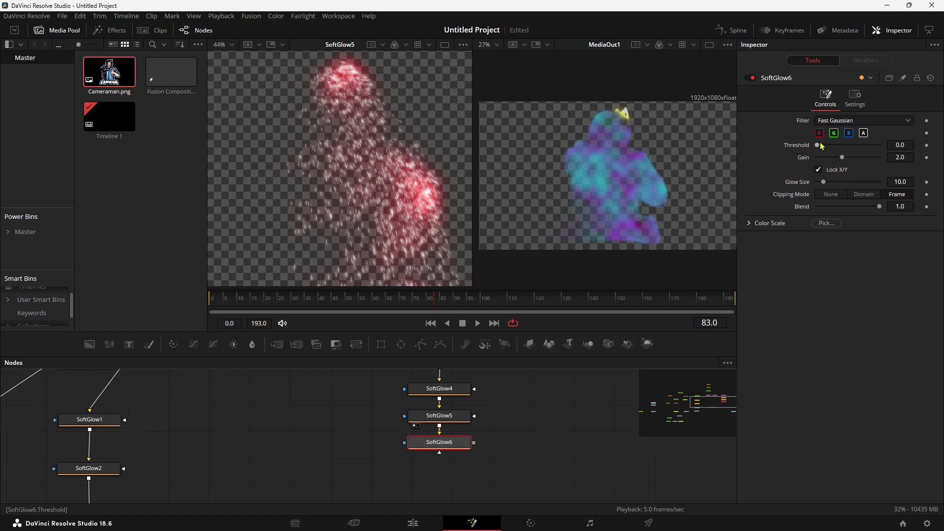
Step: Set SoftGlow6's Threshold to 0.236 and Glow Size to 8.7, bringing Merge2 and MediaOut1 into view
left_click_drag(820, 144, 835, 150)
key("1")
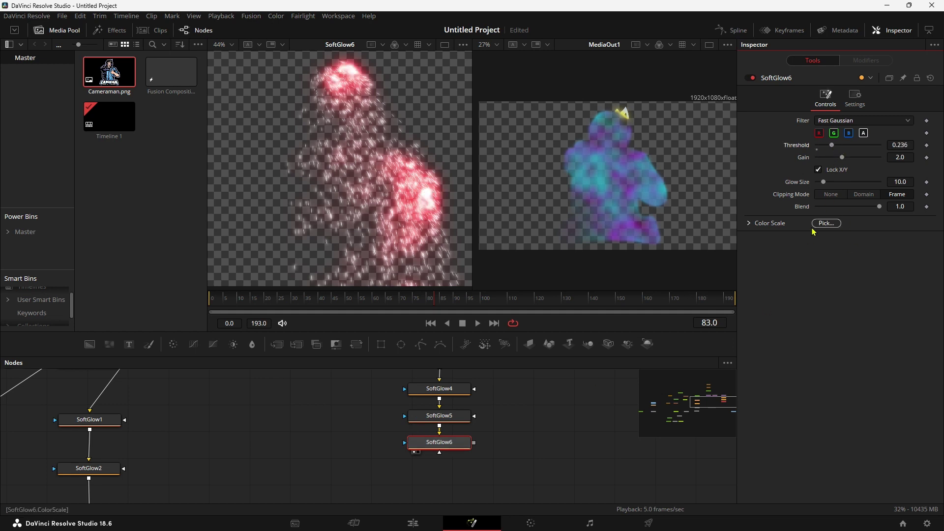
mouse_move(829, 183)
left_mouse_down()
mouse_move(818, 183)
mouse_move(828, 185)
left_mouse_up()
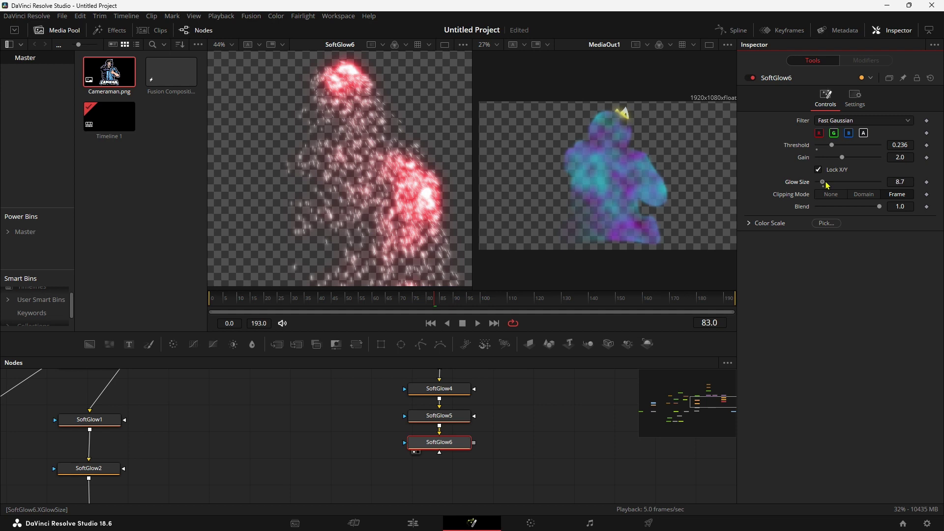
left_click_drag(573, 471, 582, 381)
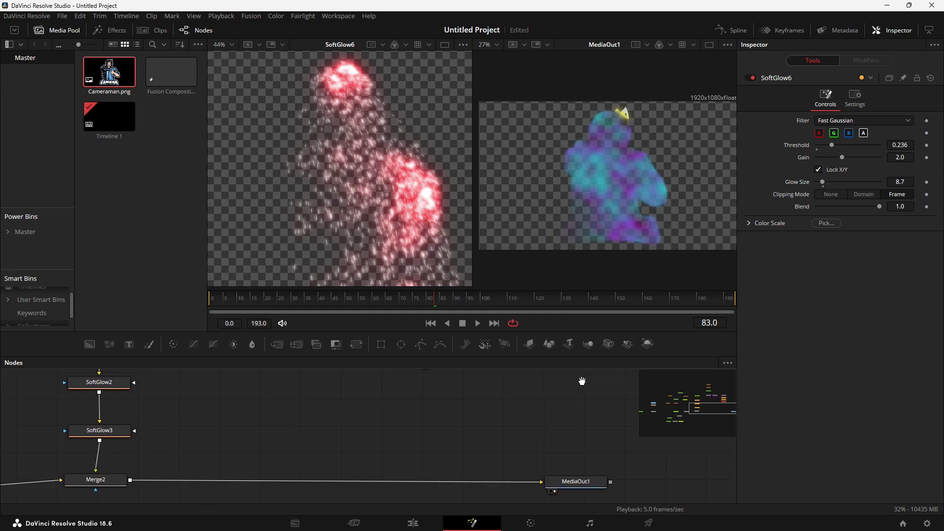
scroll(486, 456, "down", 2)
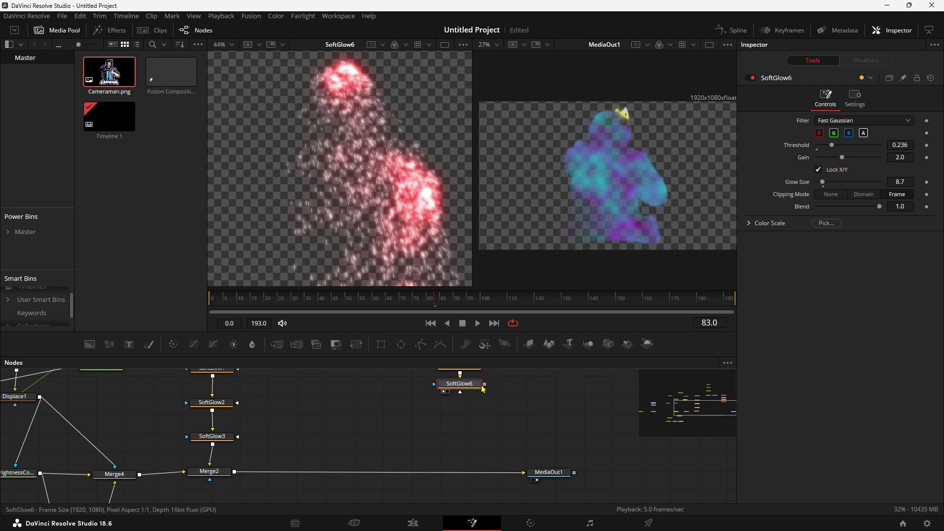
Step: Merge SoftGlow6 into the Merge2–MediaOut1 link as Merge5 using Screen apply mode
left_click_drag(485, 388, 235, 477)
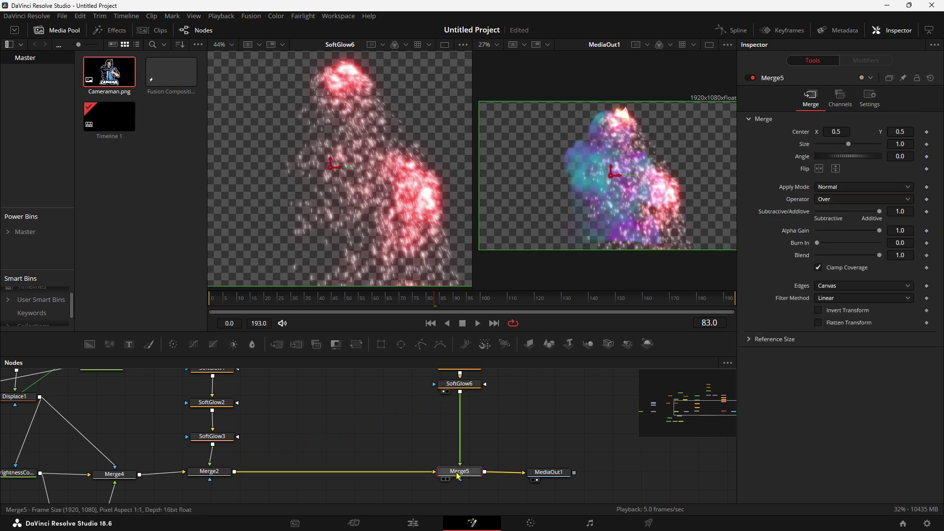
left_click(314, 300)
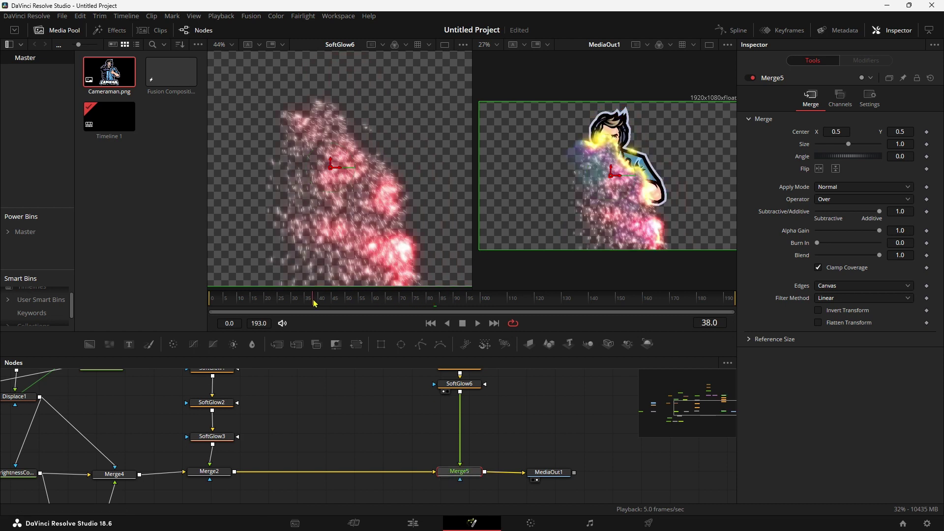
left_click_drag(314, 301, 350, 308)
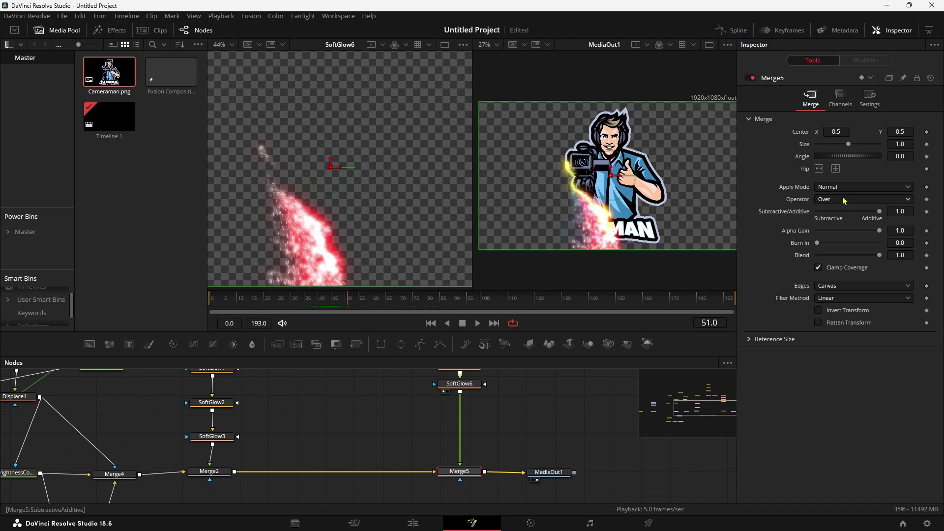
left_click(827, 187)
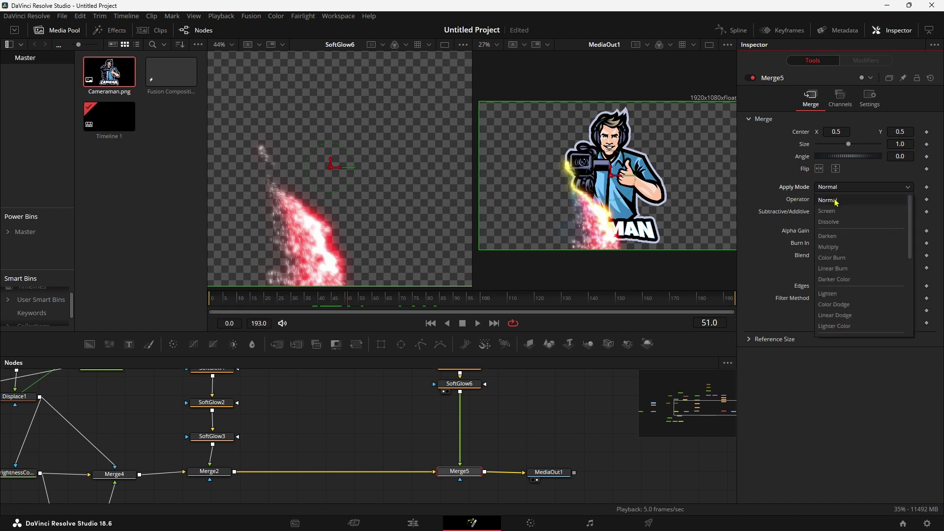
left_click(836, 211)
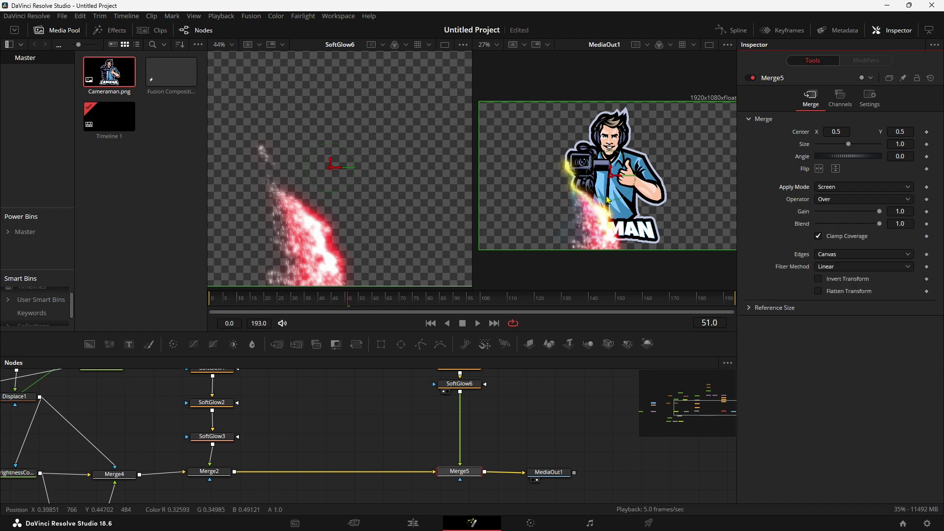
Step: Preview the screened glow, scrubbing to frame 59, then switch to the Edit page
key("Home")
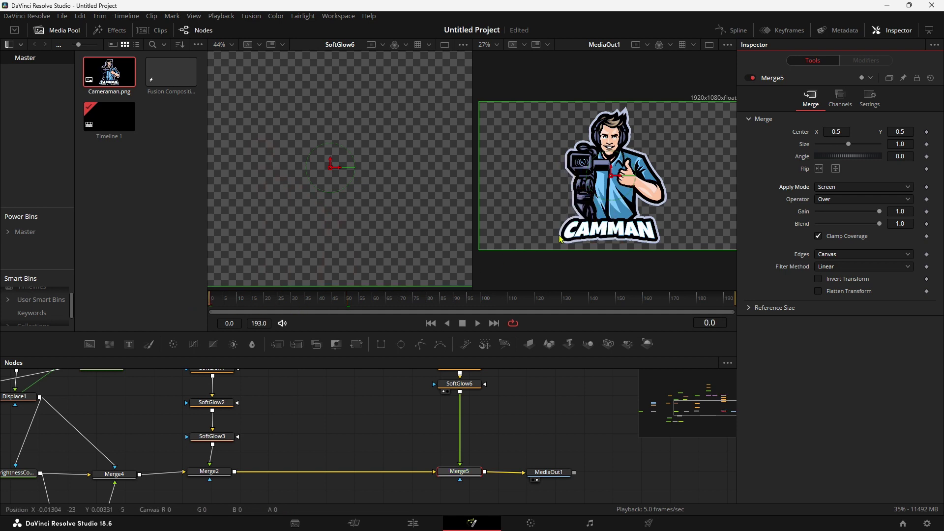
key("space")
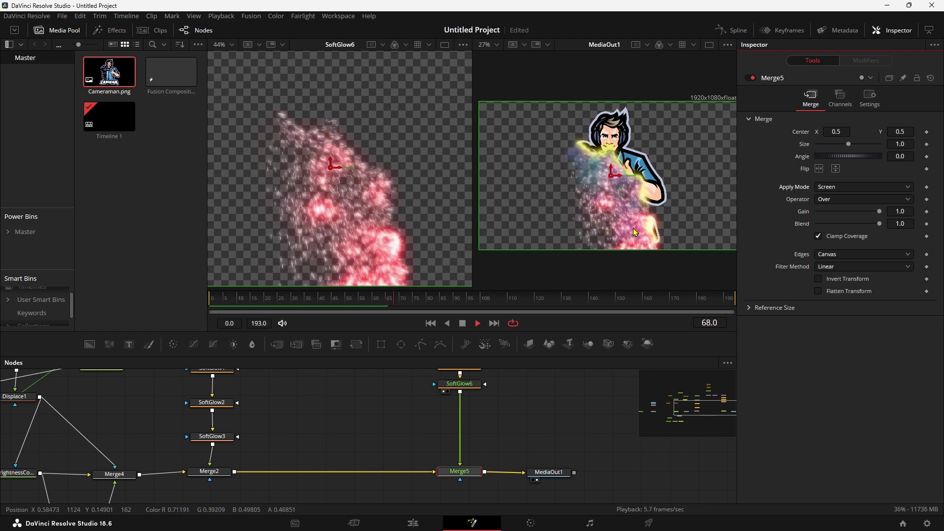
key("space")
left_click(384, 298)
left_click_drag(384, 298, 372, 299)
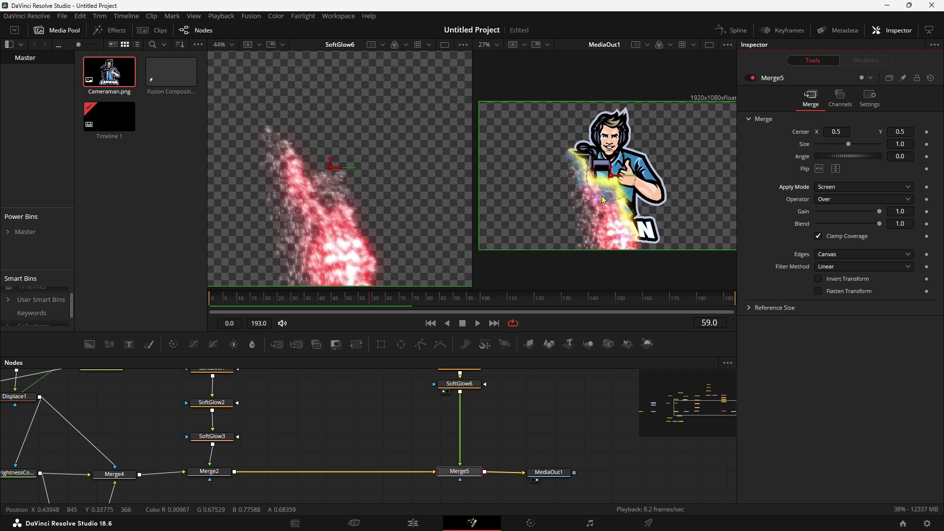
left_click_drag(329, 423, 477, 468)
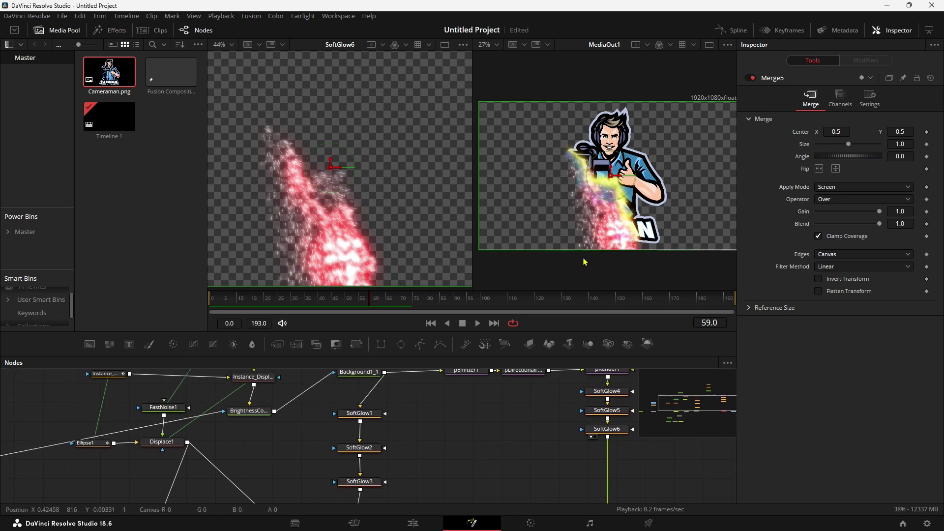
mouse_move(335, 410)
left_mouse_down()
mouse_move(343, 431)
mouse_move(318, 439)
left_mouse_up()
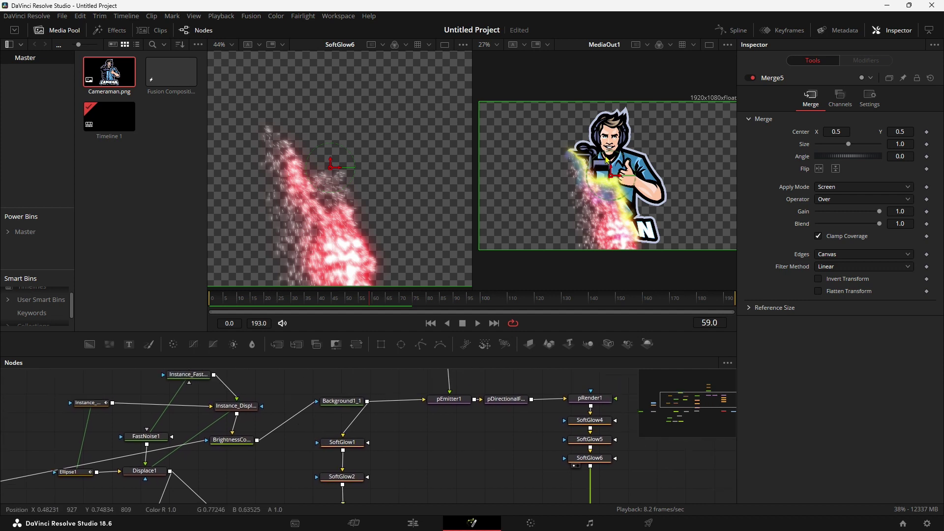
left_click(415, 524)
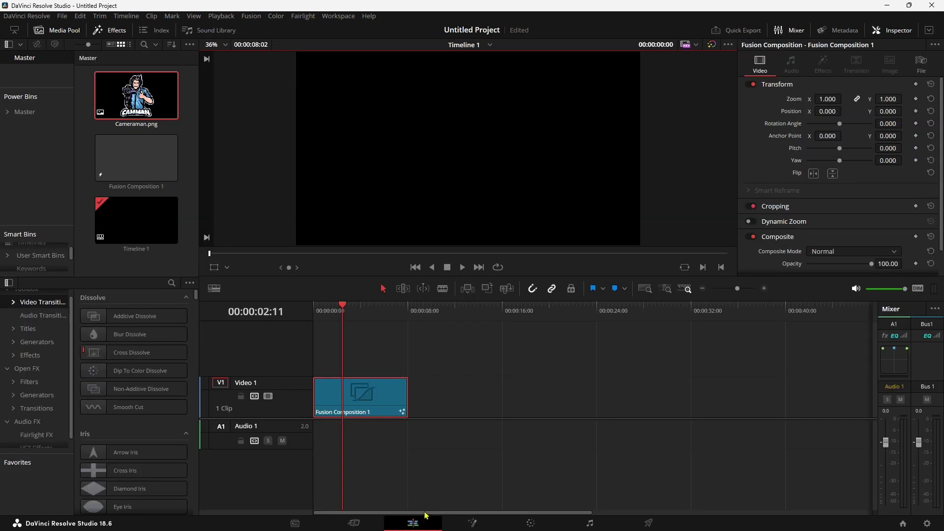
Step: From the timeline start, change the Playback > Render Cache mode
left_click_drag(332, 313, 310, 302)
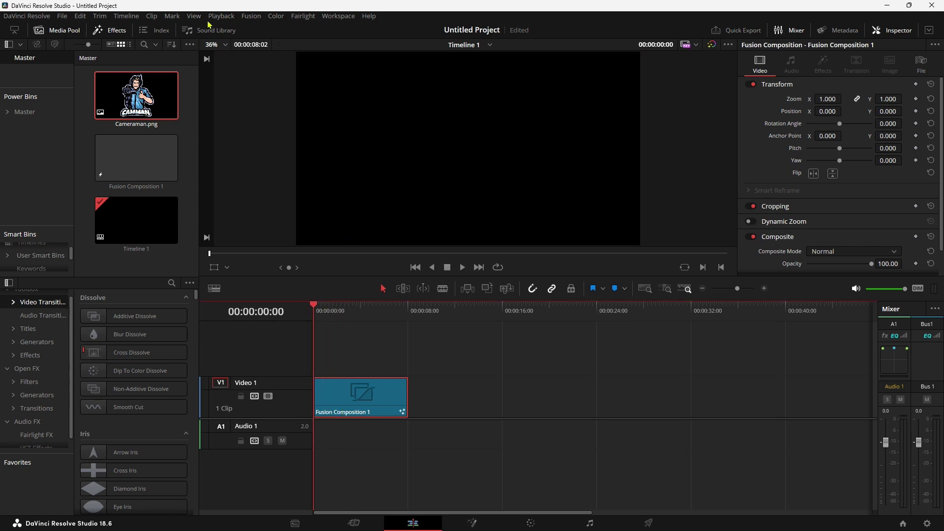
left_click(219, 16)
mouse_move(238, 67)
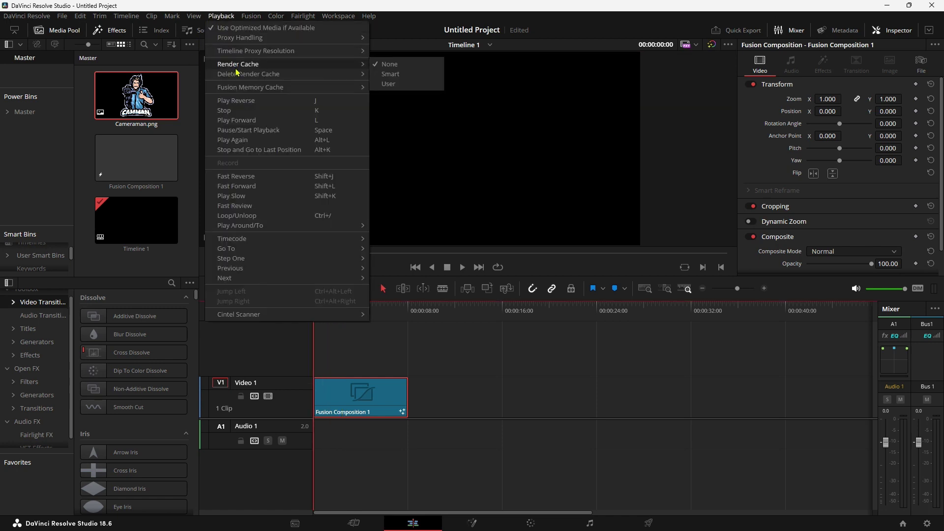
left_click(400, 76)
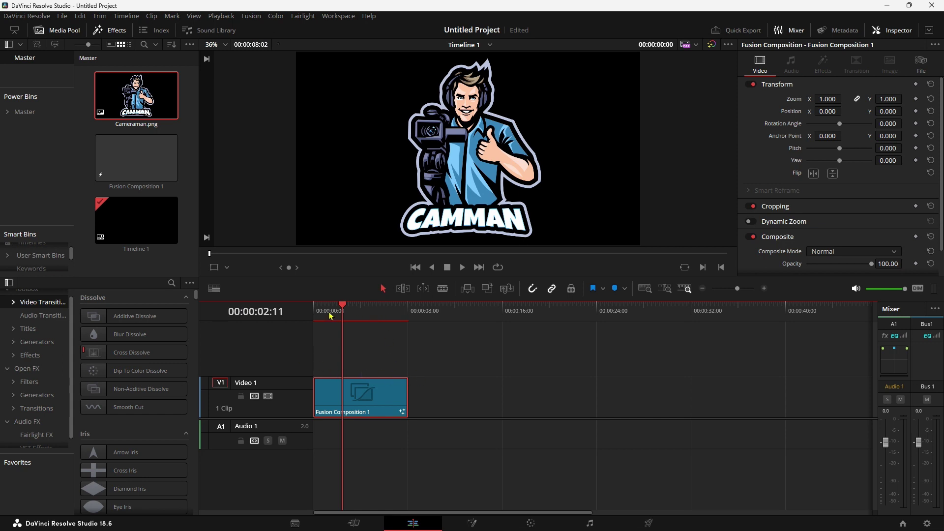
Step: Play Timeline 1 to 00:00:06:16 and scrub back to about two seconds to review the dissolve
left_click_drag(331, 316, 307, 316)
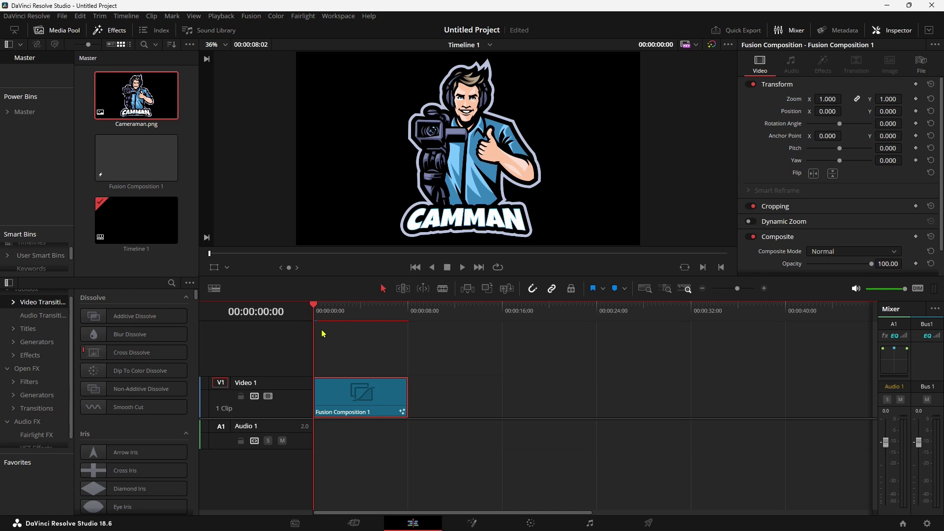
left_click(462, 267)
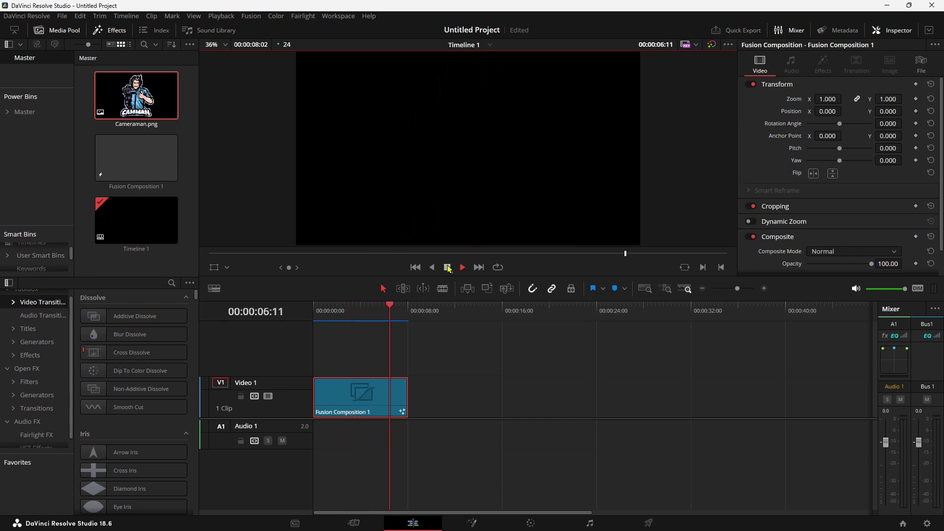
left_click(323, 412)
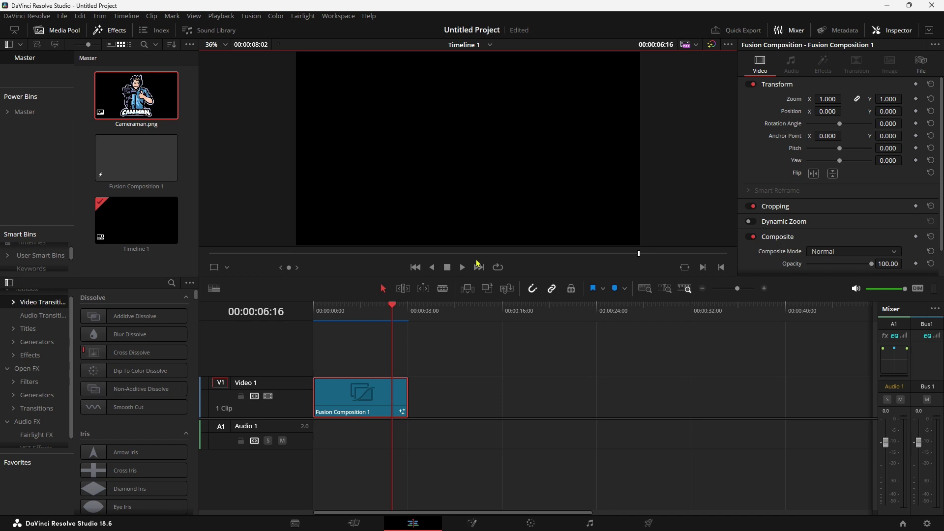
left_click_drag(604, 255, 508, 253)
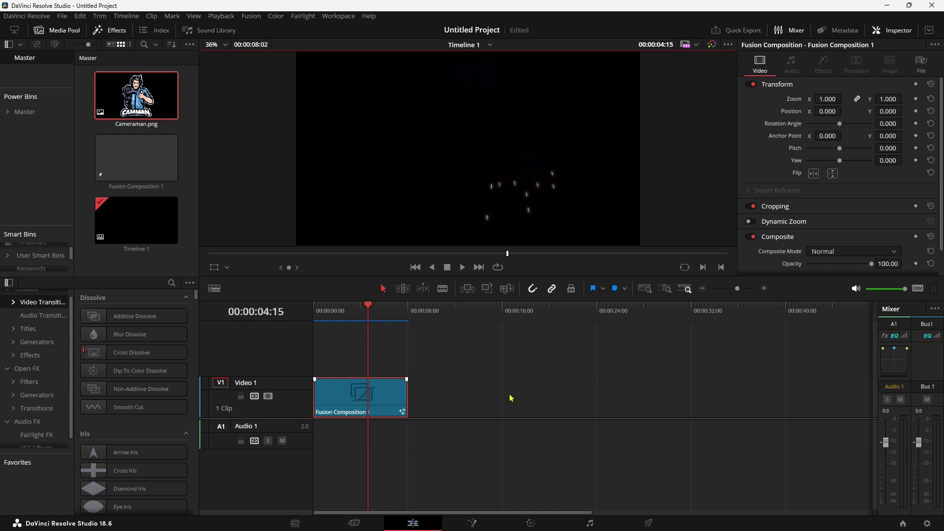
left_click_drag(413, 253, 346, 253)
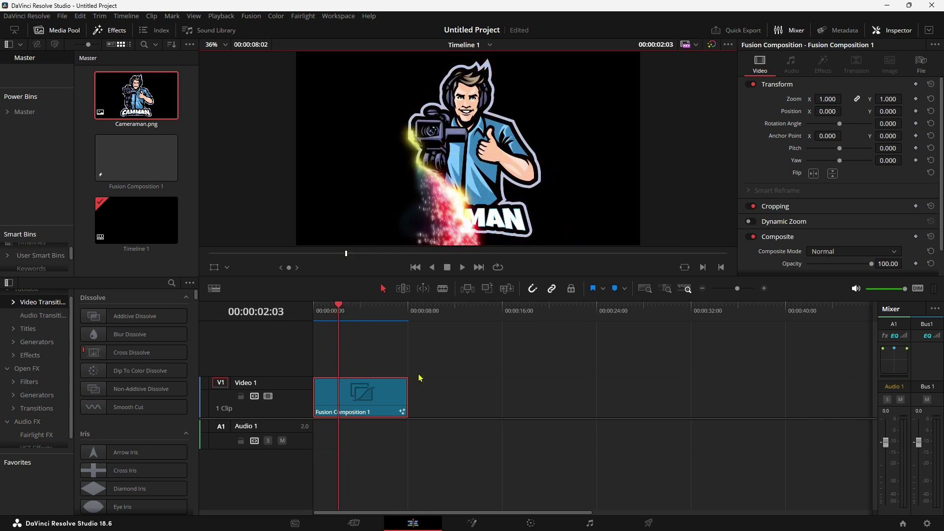
Step: Back on the Fusion page, disconnect the Cameraman MediaIn1 from Resize1
left_click(471, 521)
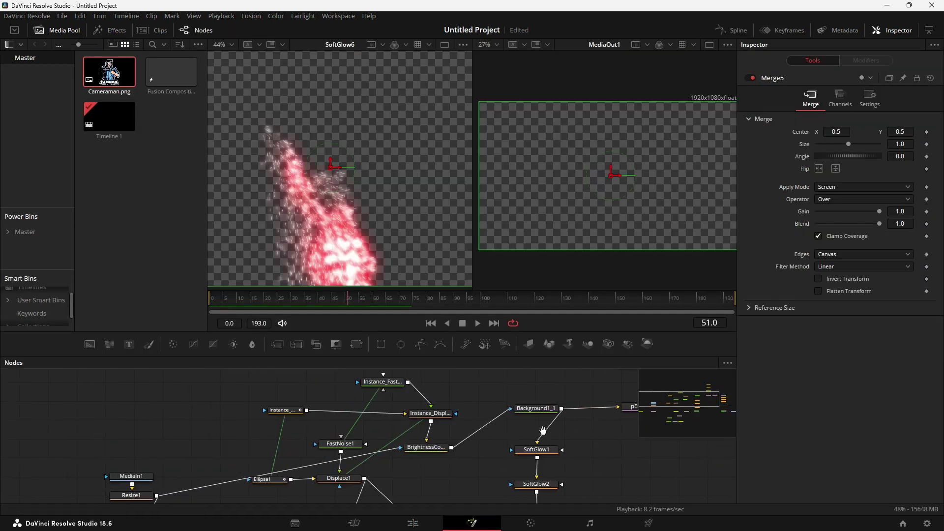
left_click_drag(570, 357, 571, 246)
mouse_move(158, 376)
left_mouse_down()
mouse_move(446, 379)
mouse_move(407, 379)
mouse_move(396, 310)
left_mouse_up()
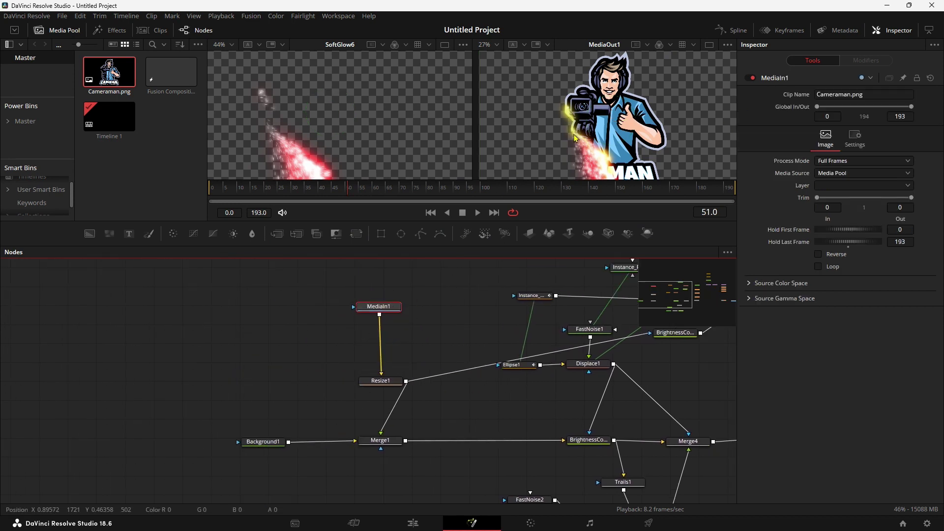
mouse_move(381, 375)
left_mouse_down()
mouse_move(391, 324)
mouse_move(411, 306)
left_mouse_up()
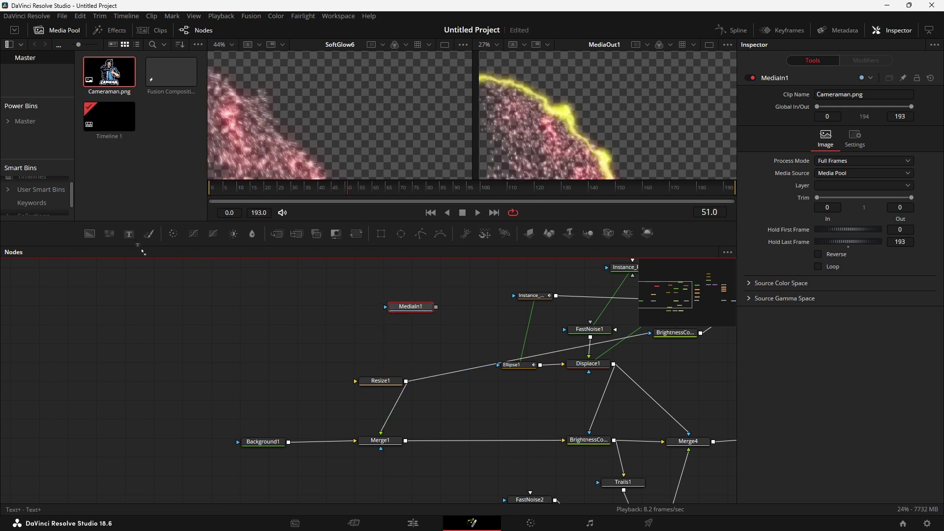
Step: Feed Resize1 a Text+ node reading 'TITOLO' at Size 0.4173 and play the comp
mouse_move(142, 252)
left_mouse_down()
mouse_move(356, 347)
mouse_move(355, 381)
left_mouse_up()
type("a")
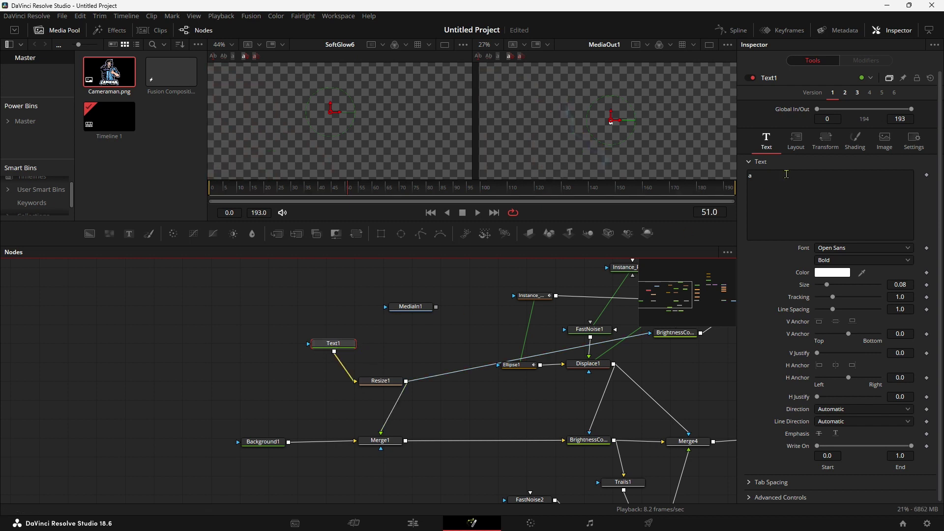
left_click(786, 174)
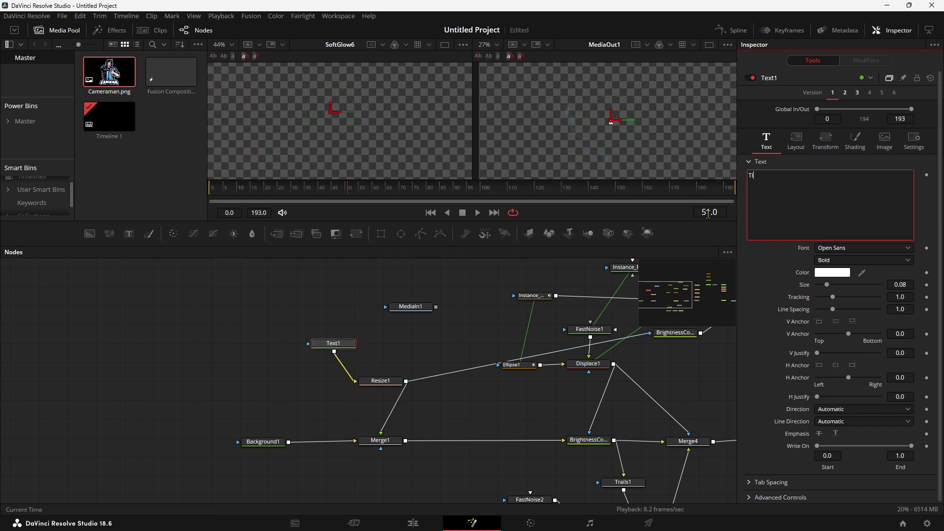
type("TITOLO")
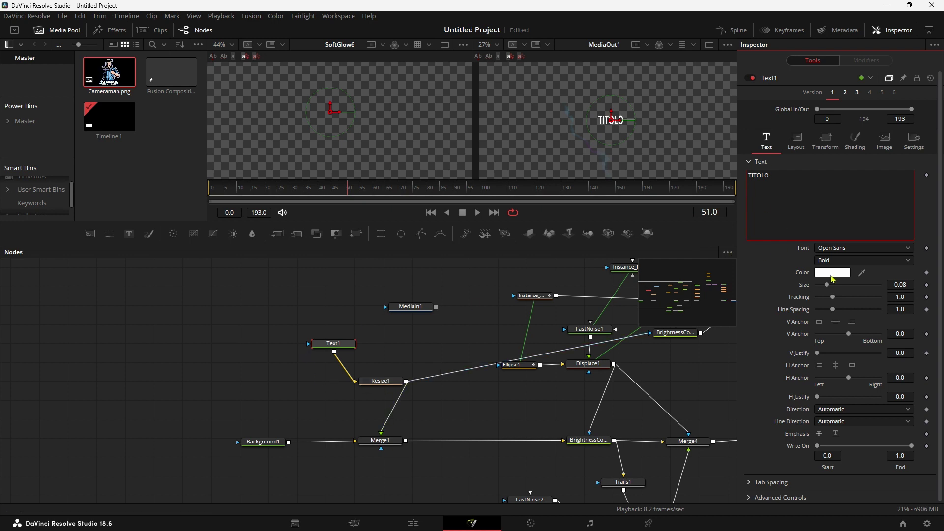
left_click_drag(826, 284, 871, 289)
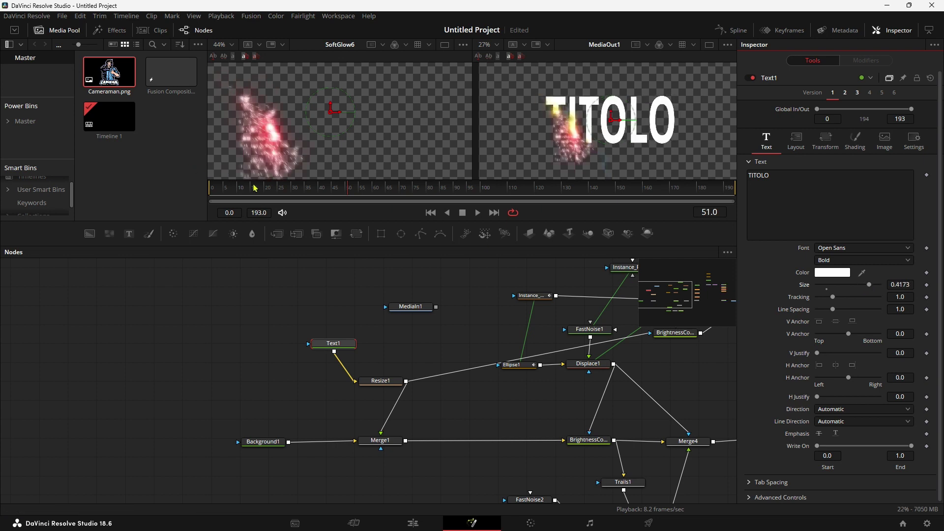
left_click(215, 189)
key("space")
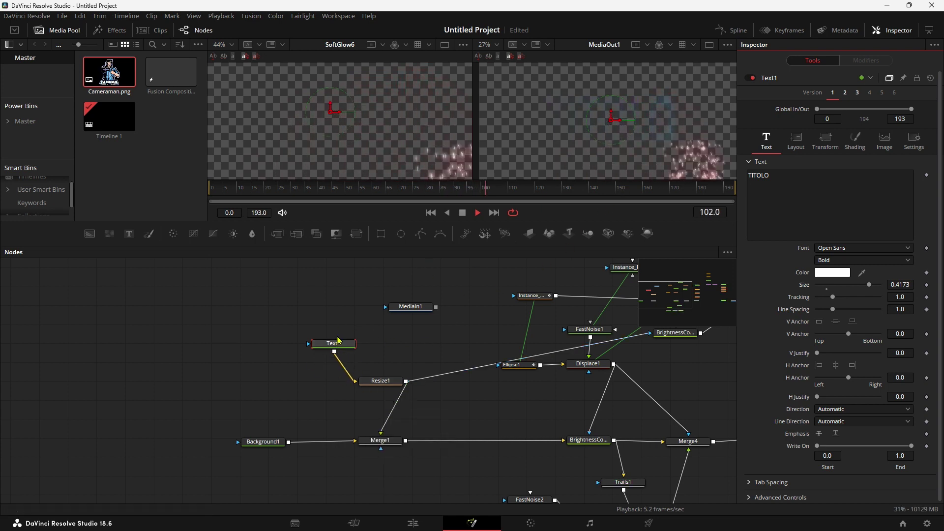
Step: Stop playback, set Text1 aside, and reconnect MediaIn1 directly to Resize1
key("space")
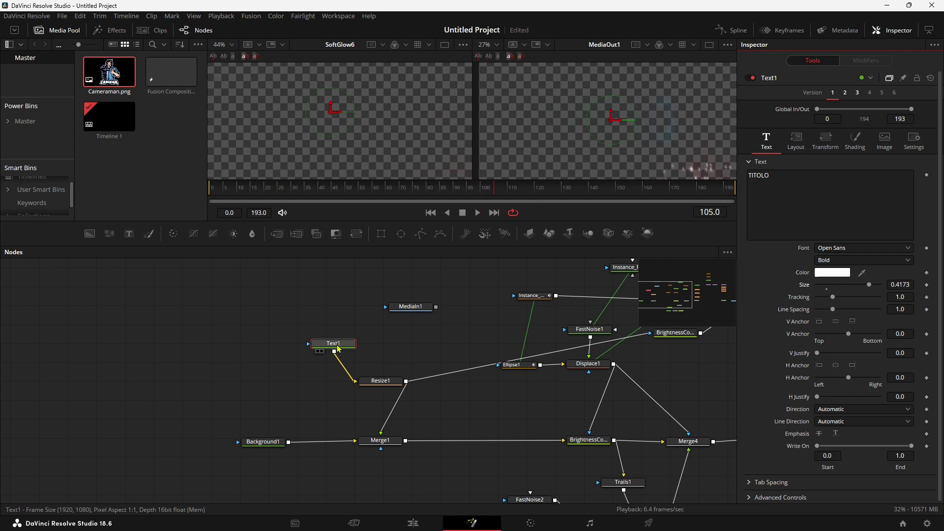
mouse_move(338, 348)
left_mouse_down()
mouse_move(318, 340)
mouse_move(328, 348)
left_mouse_up()
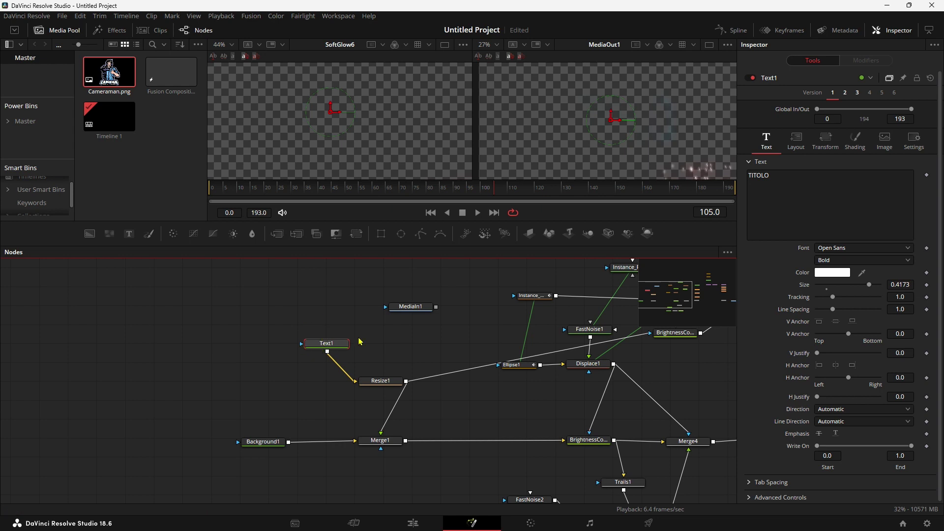
left_click_drag(327, 346, 213, 330)
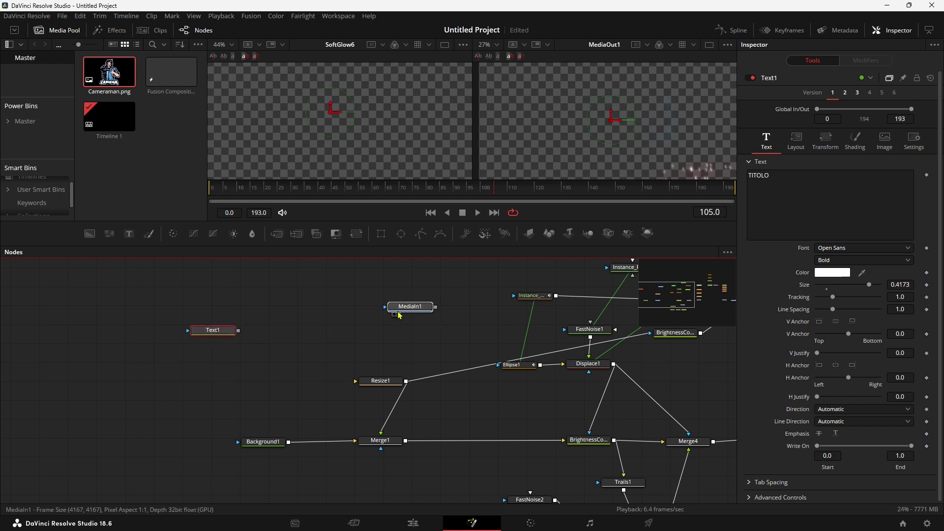
mouse_move(425, 310)
left_mouse_down()
mouse_move(318, 332)
mouse_move(355, 381)
left_mouse_up()
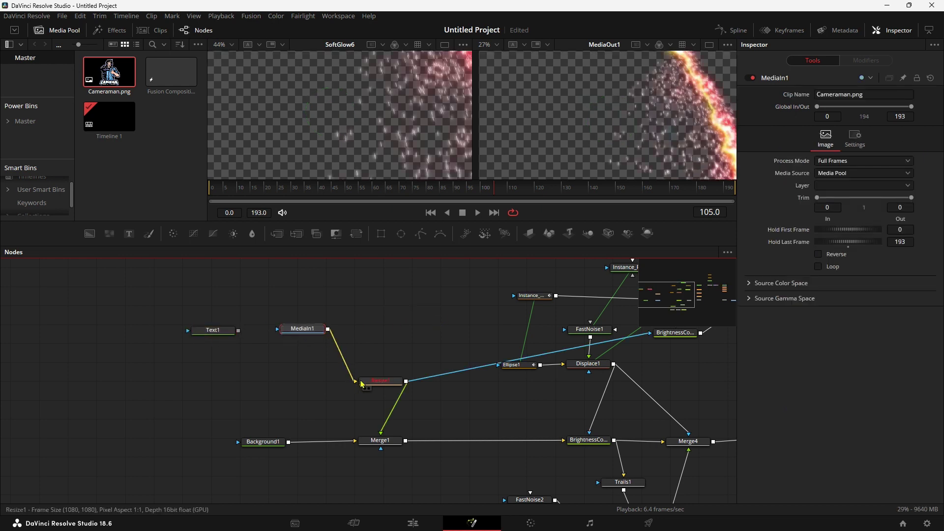
left_click_drag(311, 335, 320, 345)
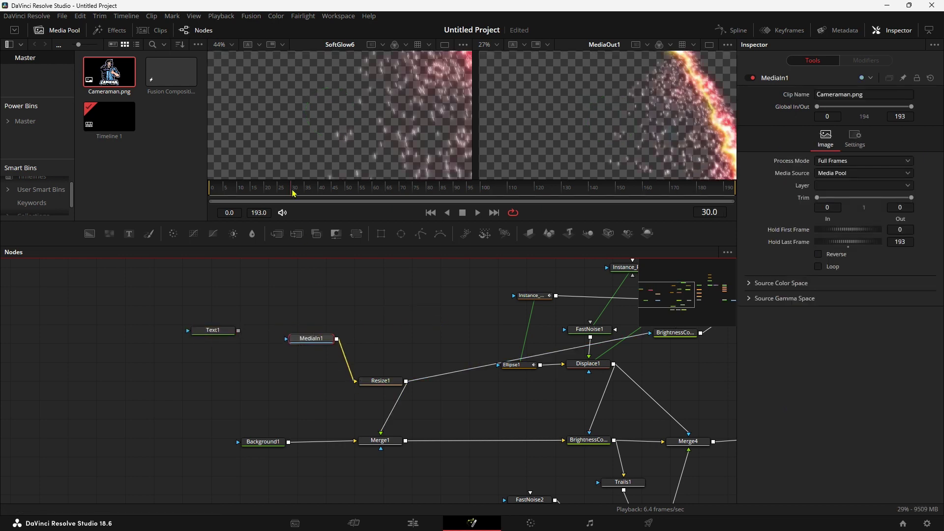
Step: At frame 44, insert a Transform1 node between MediaIn1 and Resize1
left_click_drag(264, 186, 332, 201)
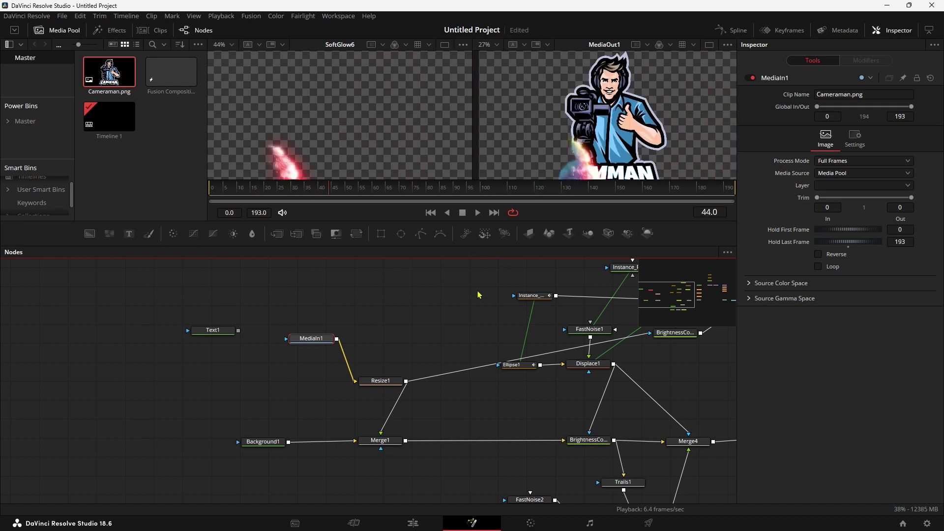
left_click_drag(301, 339, 301, 317)
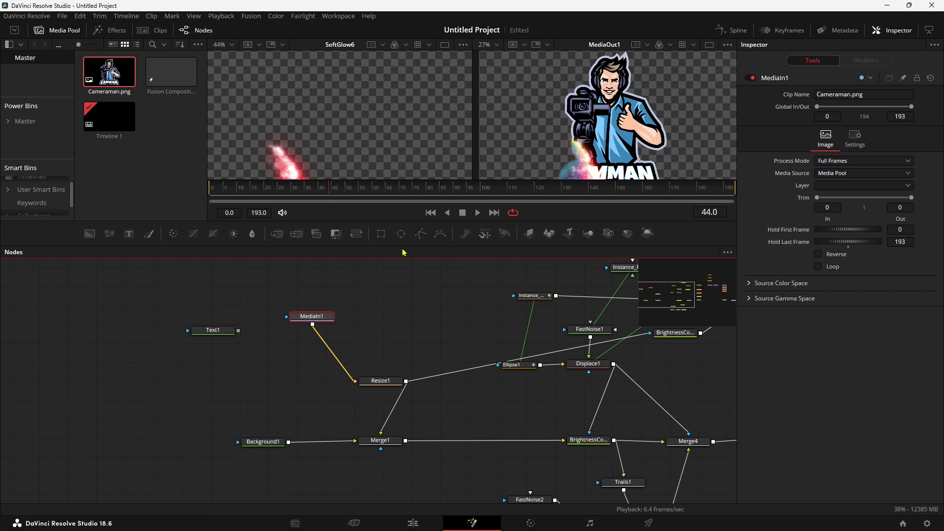
left_click(356, 234)
left_click_drag(379, 319, 389, 320)
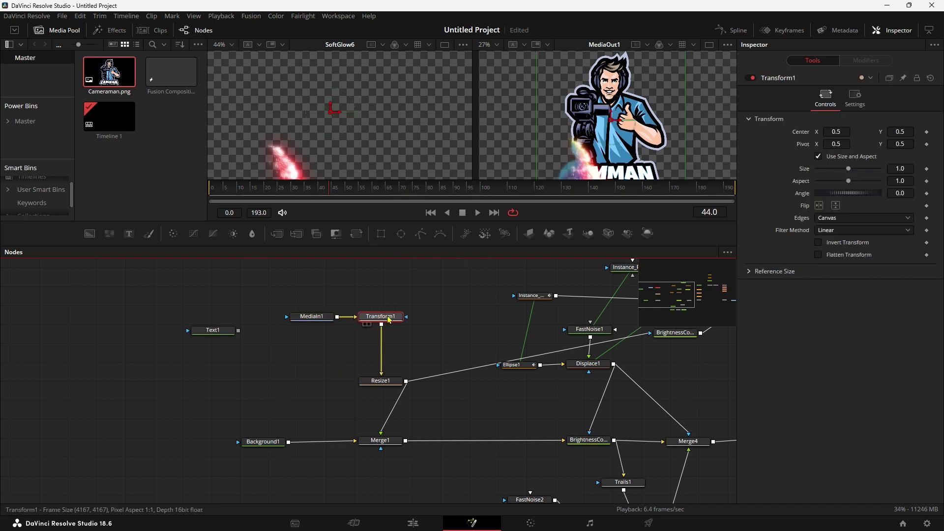
Step: Keyframe Transform1's Angle at 67.8 on frame 0 and 10.4 on frame 52, then play on the Edit page
left_click_drag(835, 195, 848, 198)
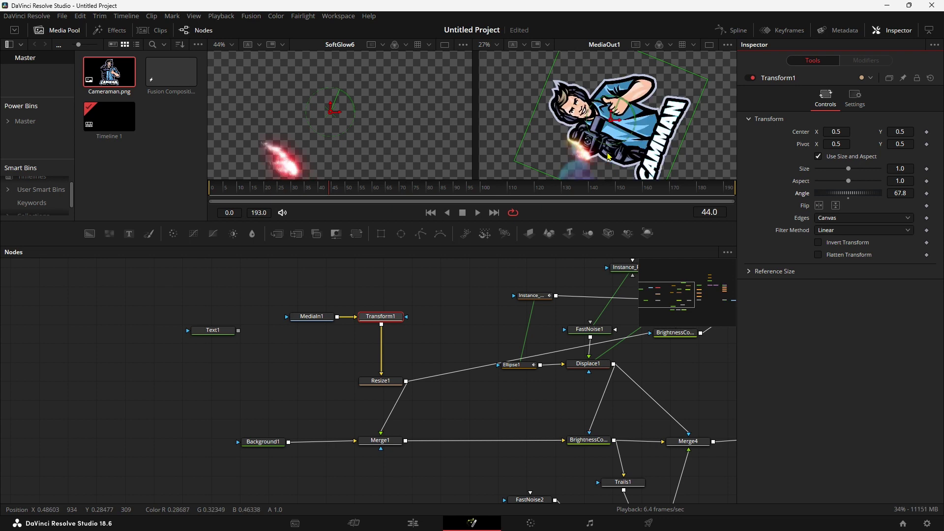
left_click_drag(293, 191, 193, 193)
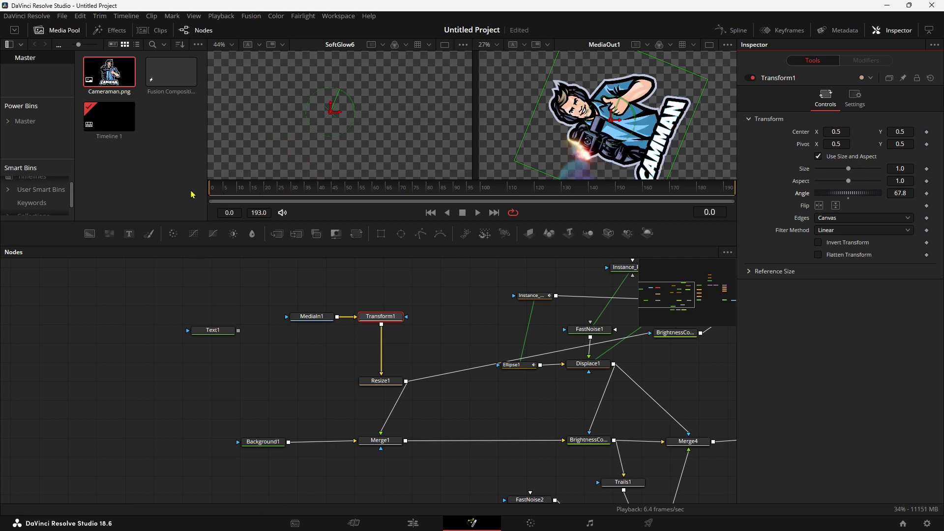
left_click(926, 194)
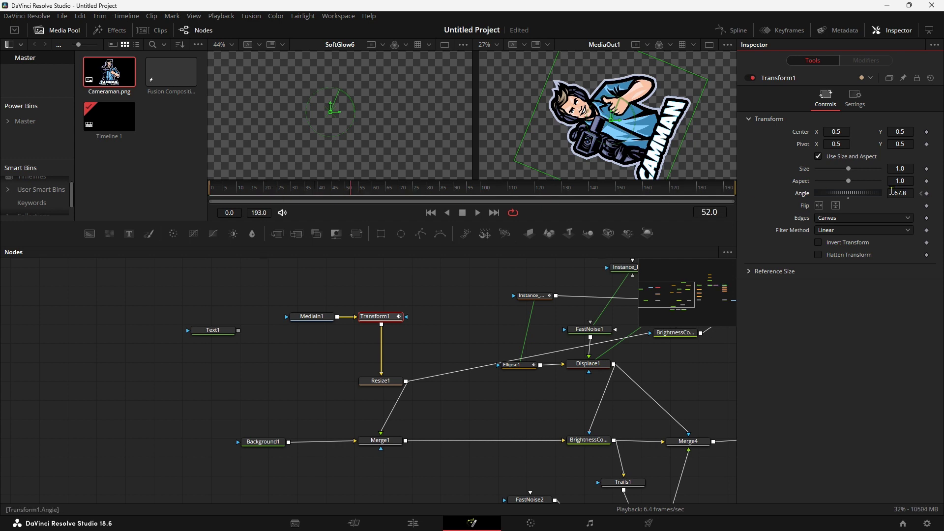
left_click_drag(885, 193, 857, 195)
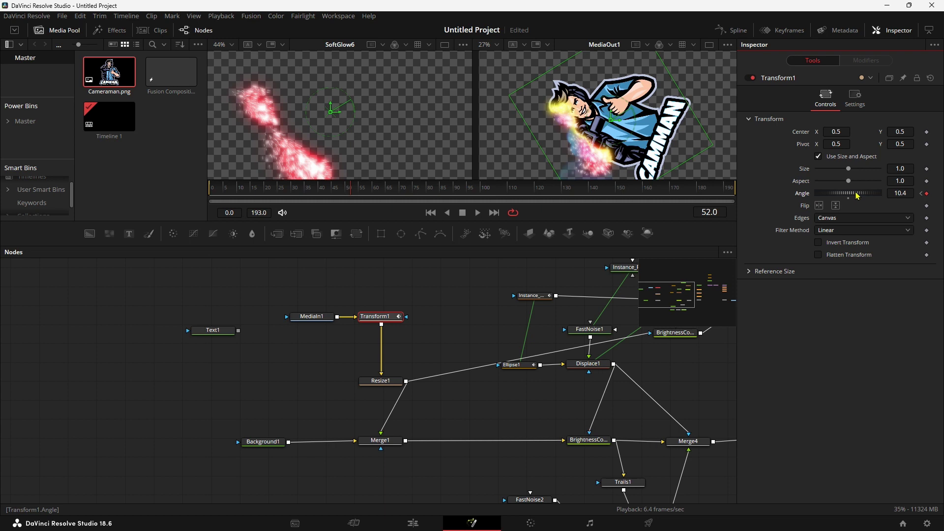
left_click_drag(857, 195, 835, 194)
key("shift+4")
key("space")
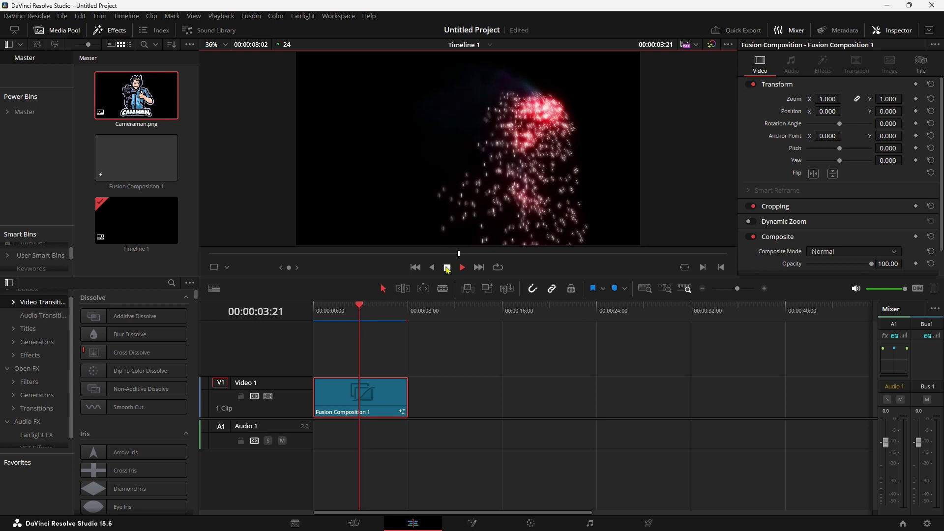
Step: Stop playback and return to the Fusion page, zooming into the node editor
left_click(448, 269)
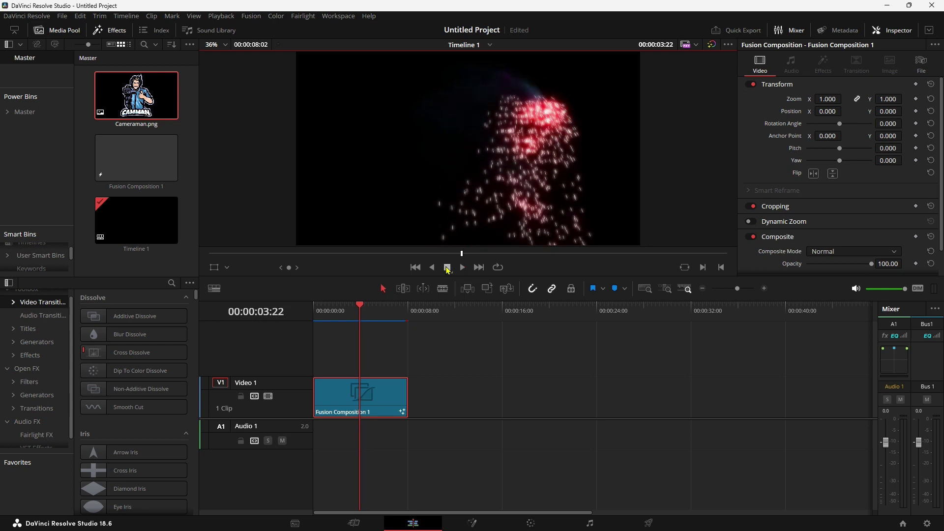
left_click(475, 524)
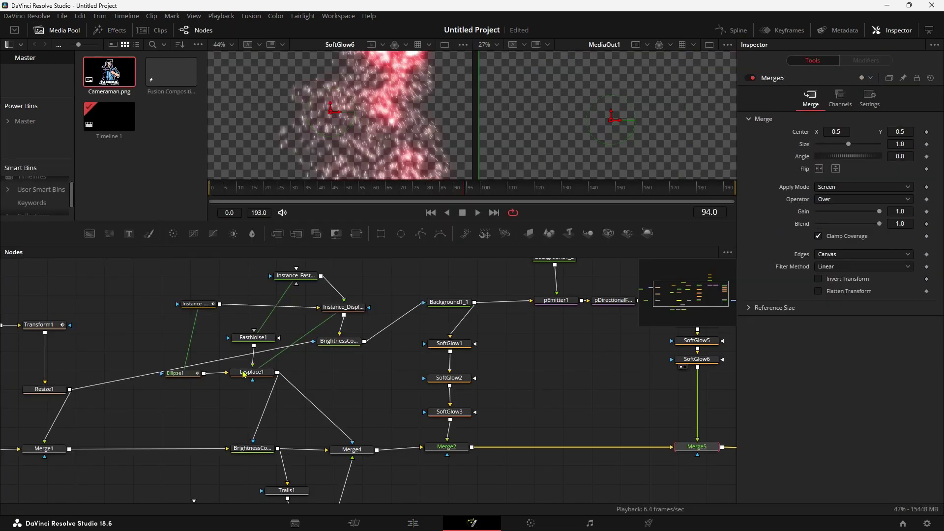
scroll(373, 387, "up", 2)
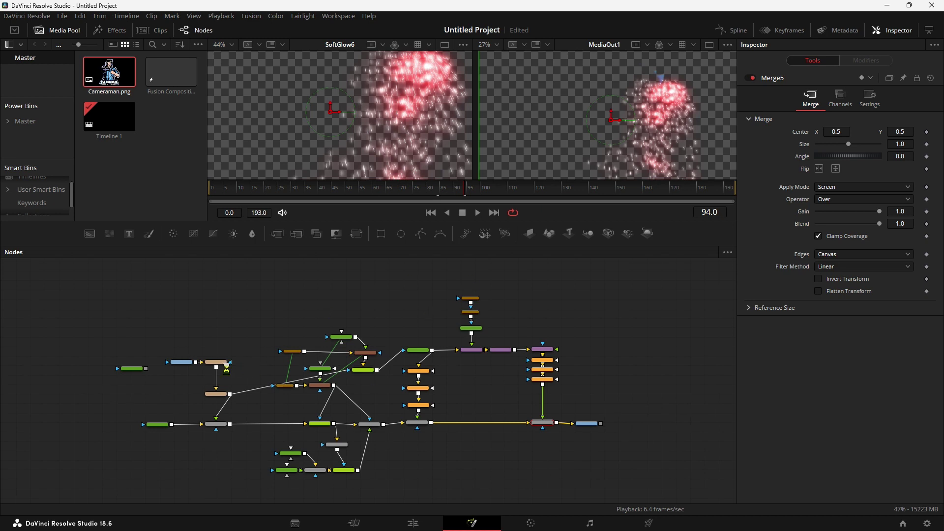
scroll(226, 369, "up", 2)
scroll(162, 374, "up", 2)
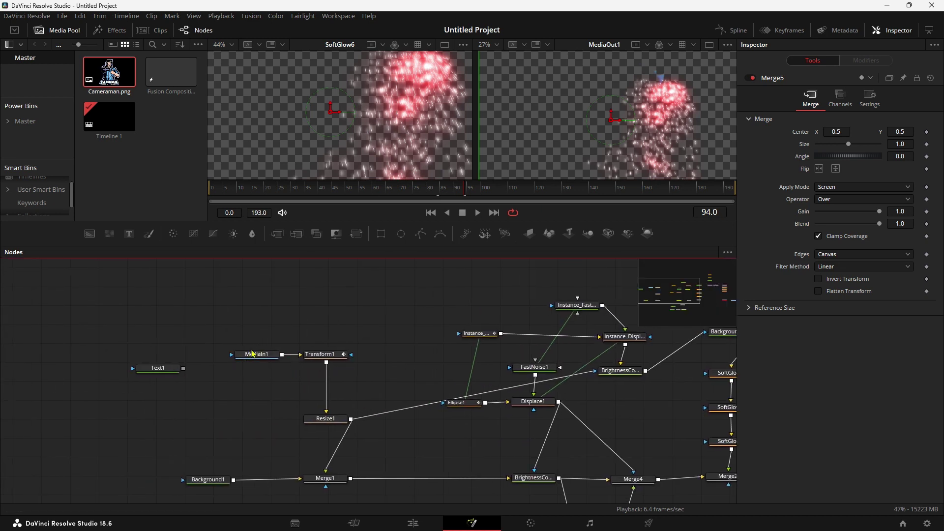
Step: Delete the unused Text1 node and shift MediaIn1 slightly left
left_click(165, 369)
key("Delete")
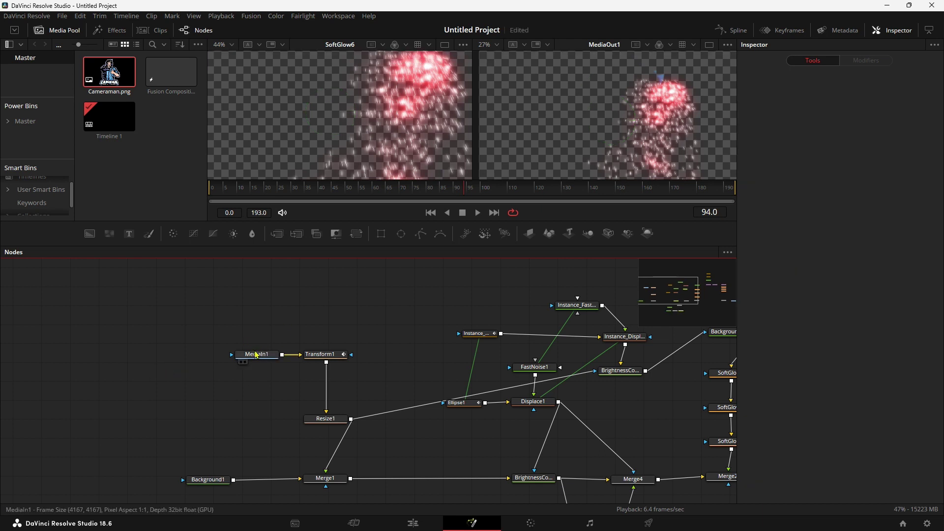
left_click_drag(261, 358, 228, 360)
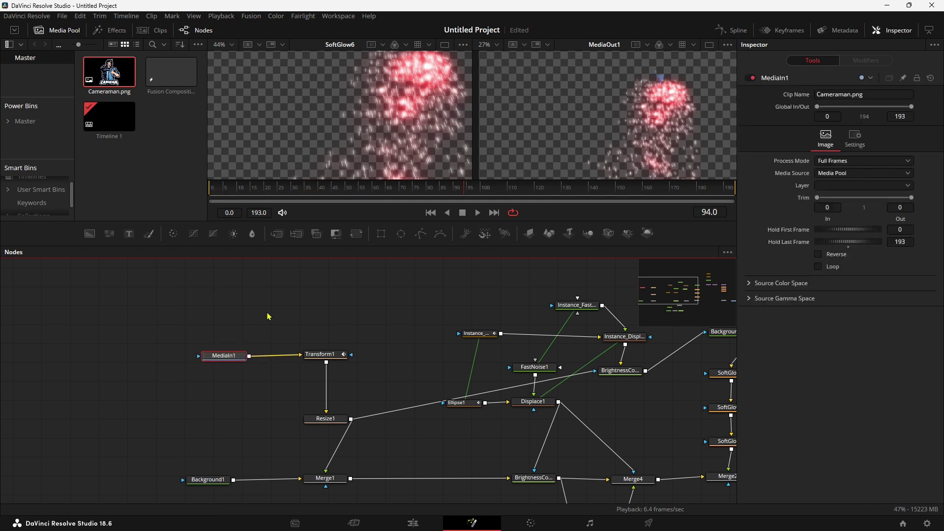